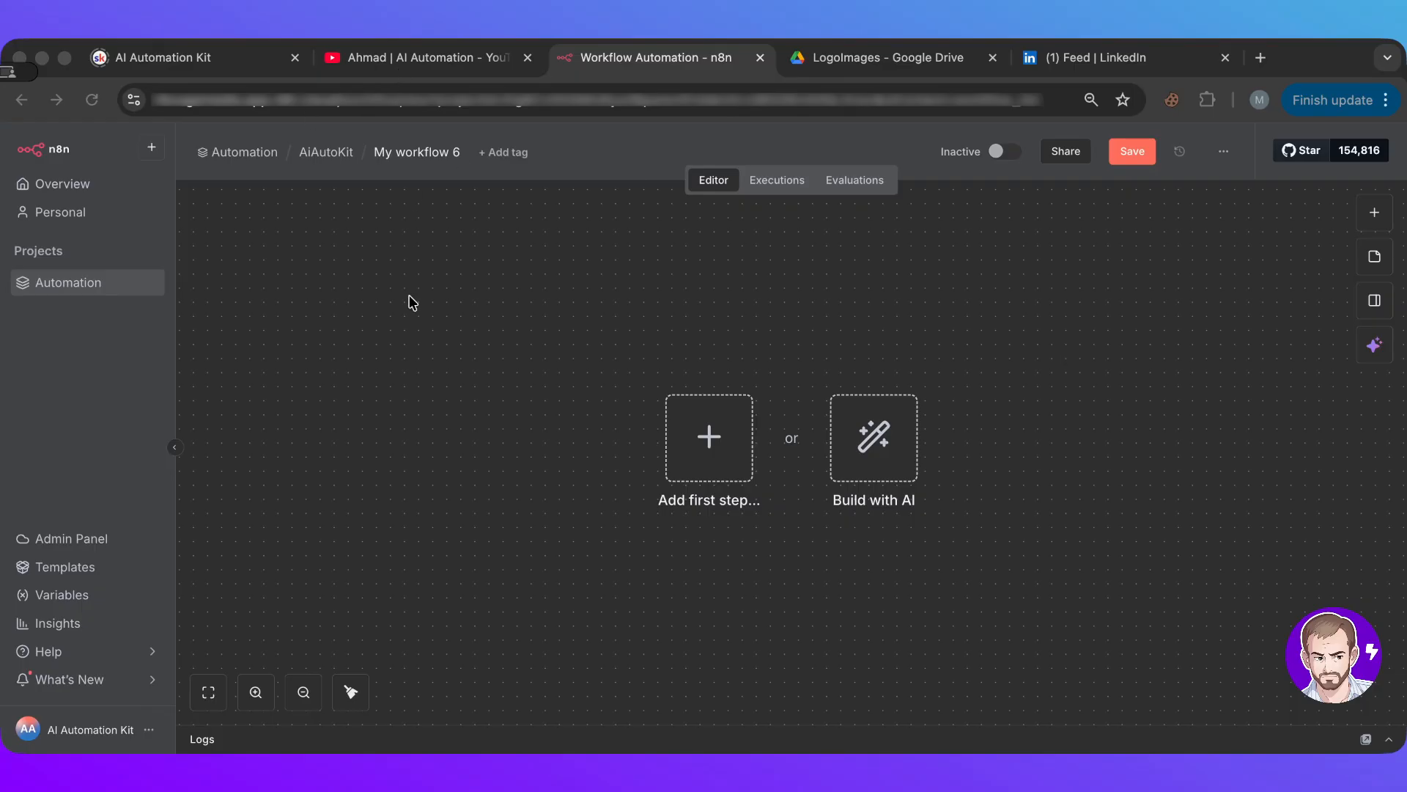
# - Switch to the YouTube channel's video list, look over the n8n full course video, and return to the n8n workflow
pyautogui.click(387, 63)
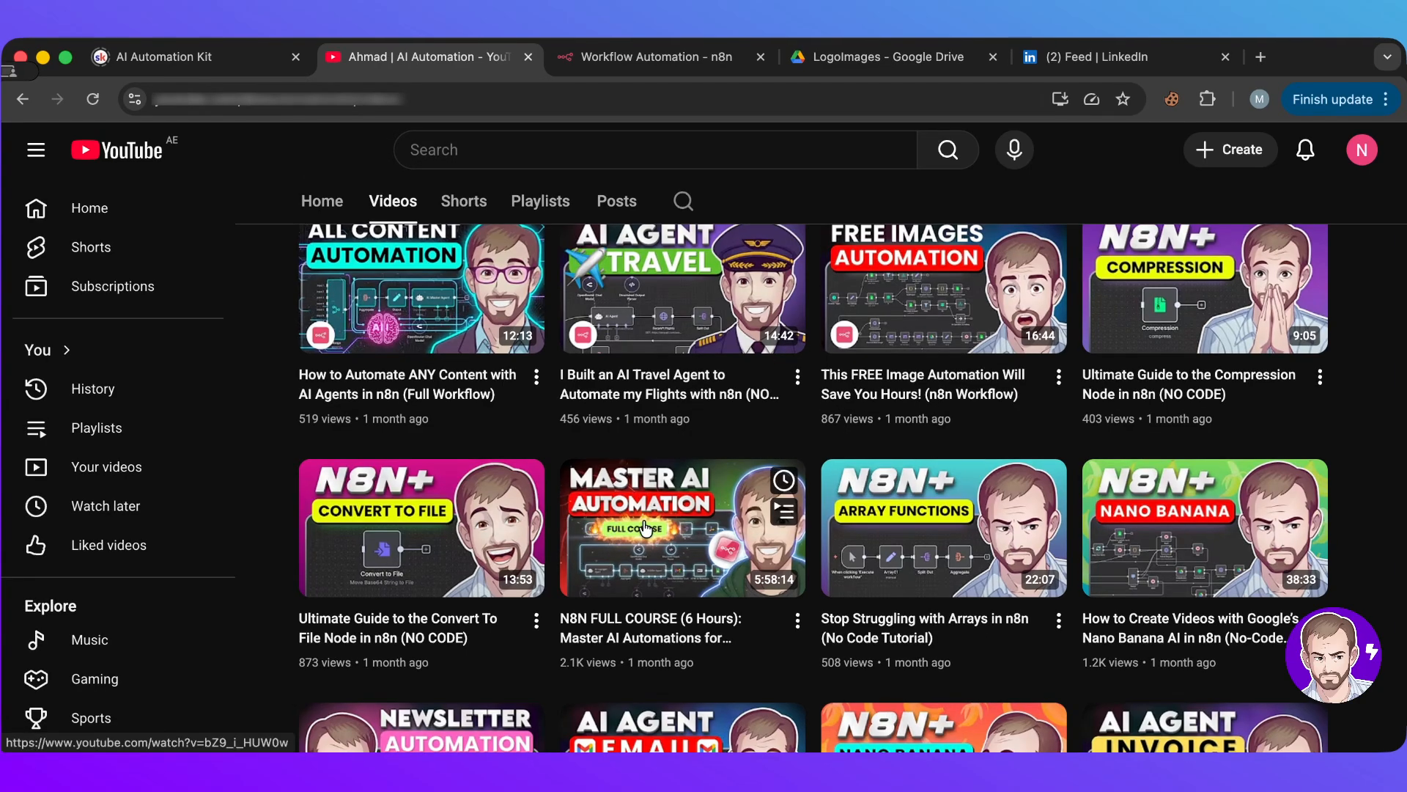
pyautogui.moveTo(645, 591)
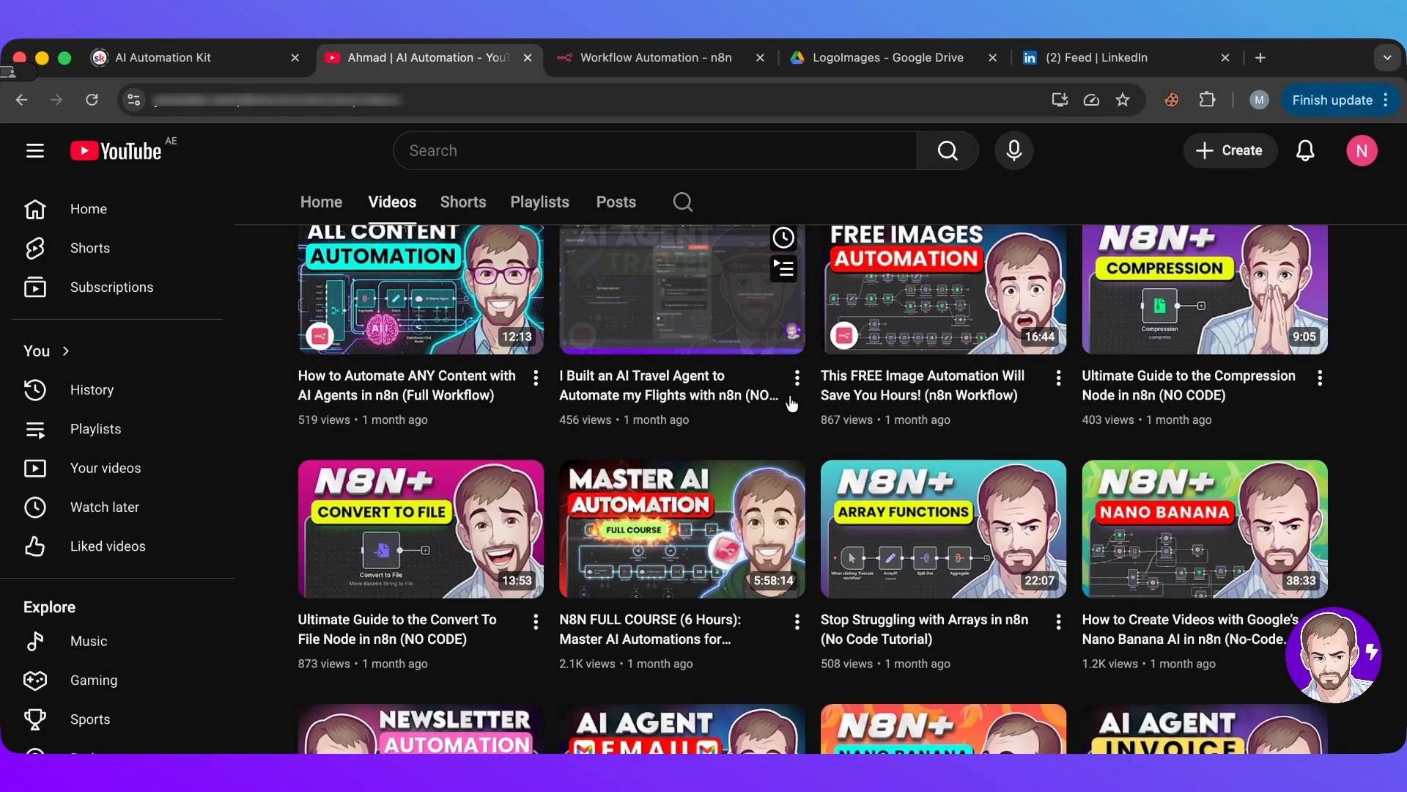
pyautogui.click(671, 49)
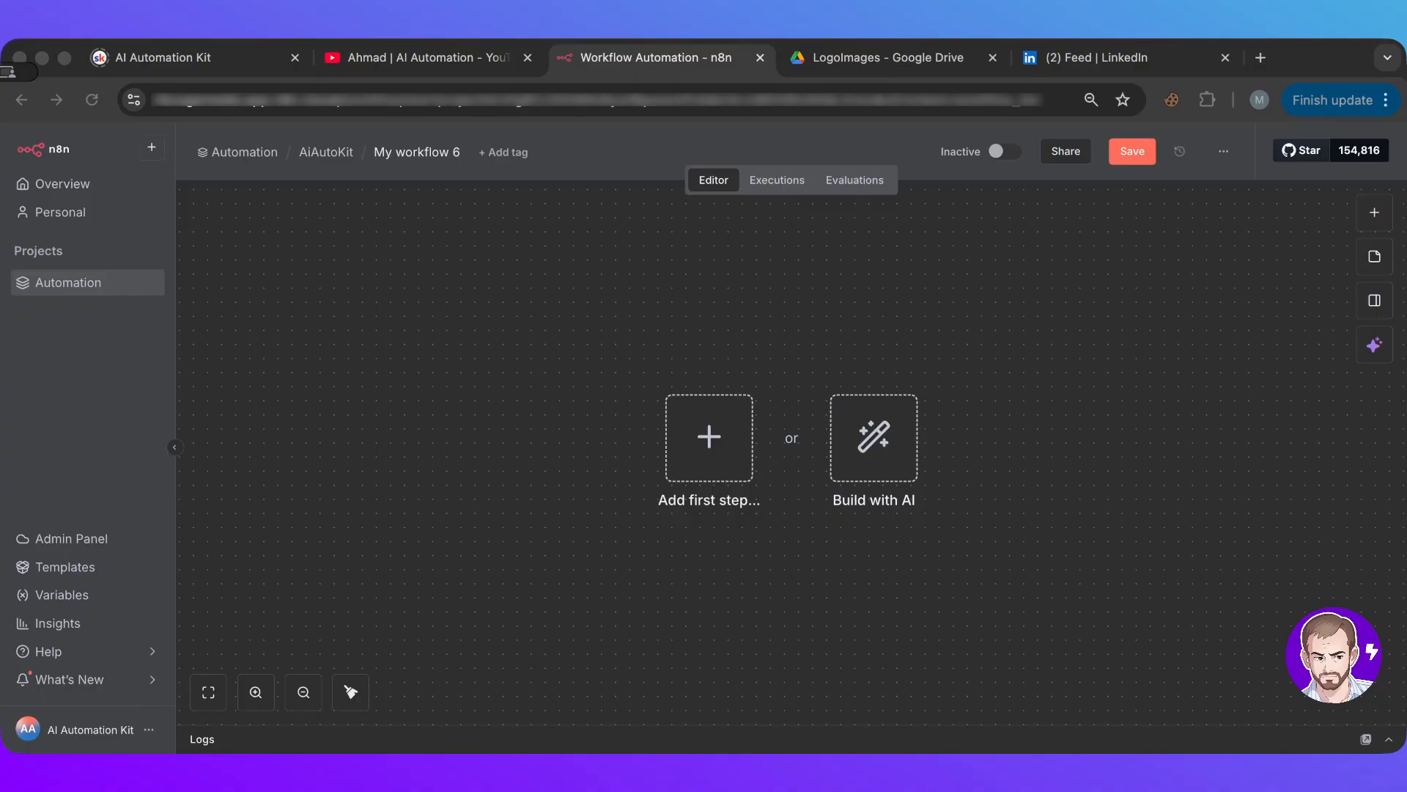
# - Switch to Google Drive and move the first and third GreenAcres logo images in the LogoImages folder to trash
pyautogui.click(878, 65)
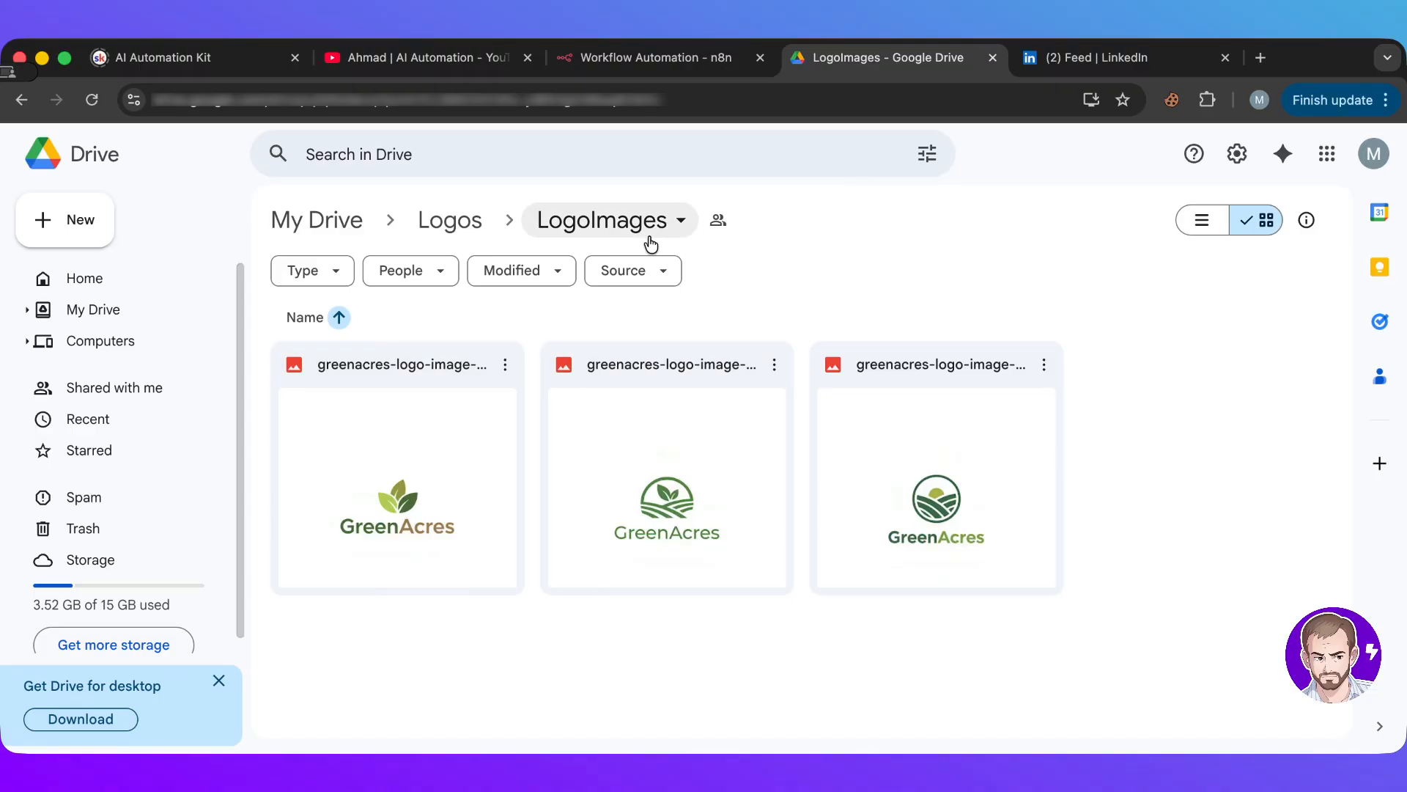
pyautogui.moveTo(1160, 622); pyautogui.dragTo(419, 658)
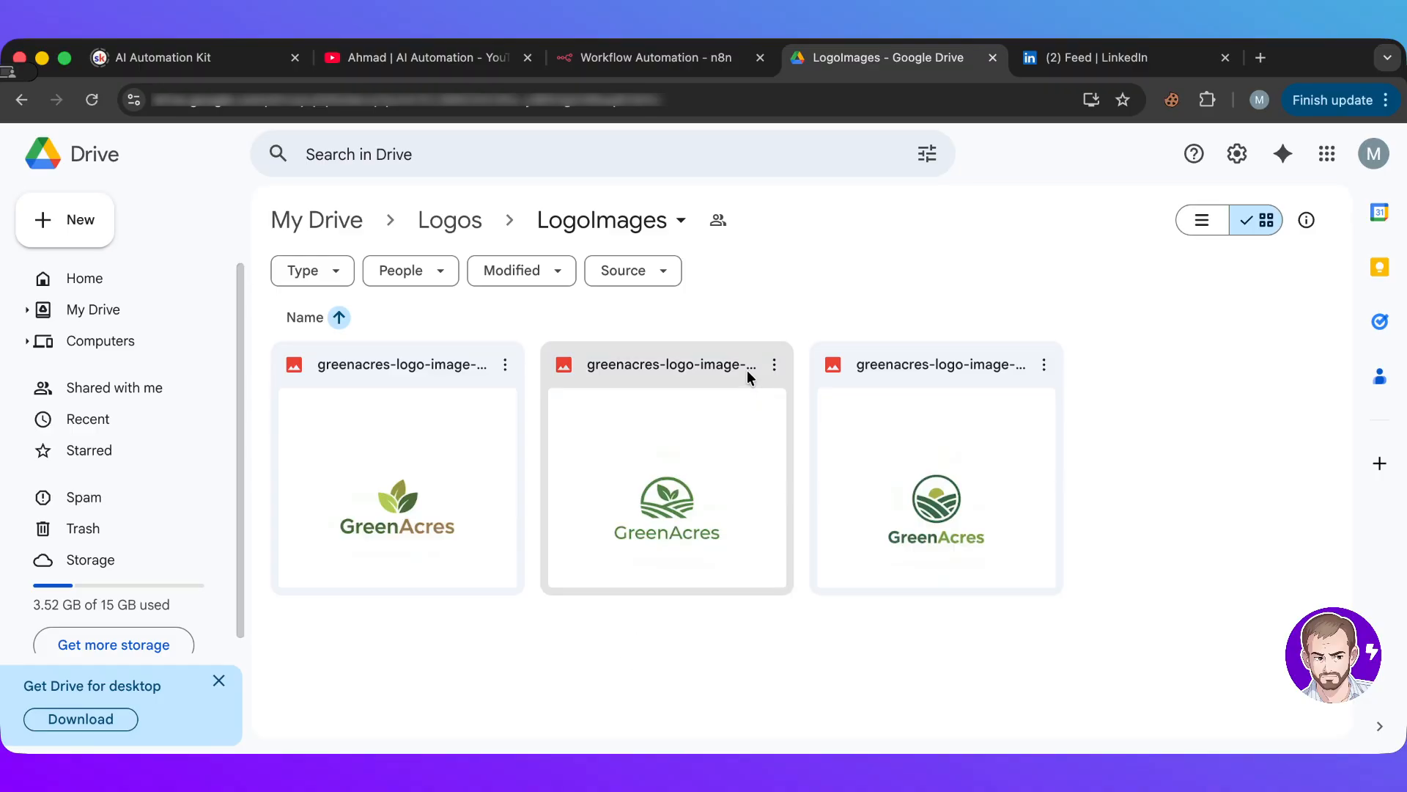
pyautogui.click(776, 366)
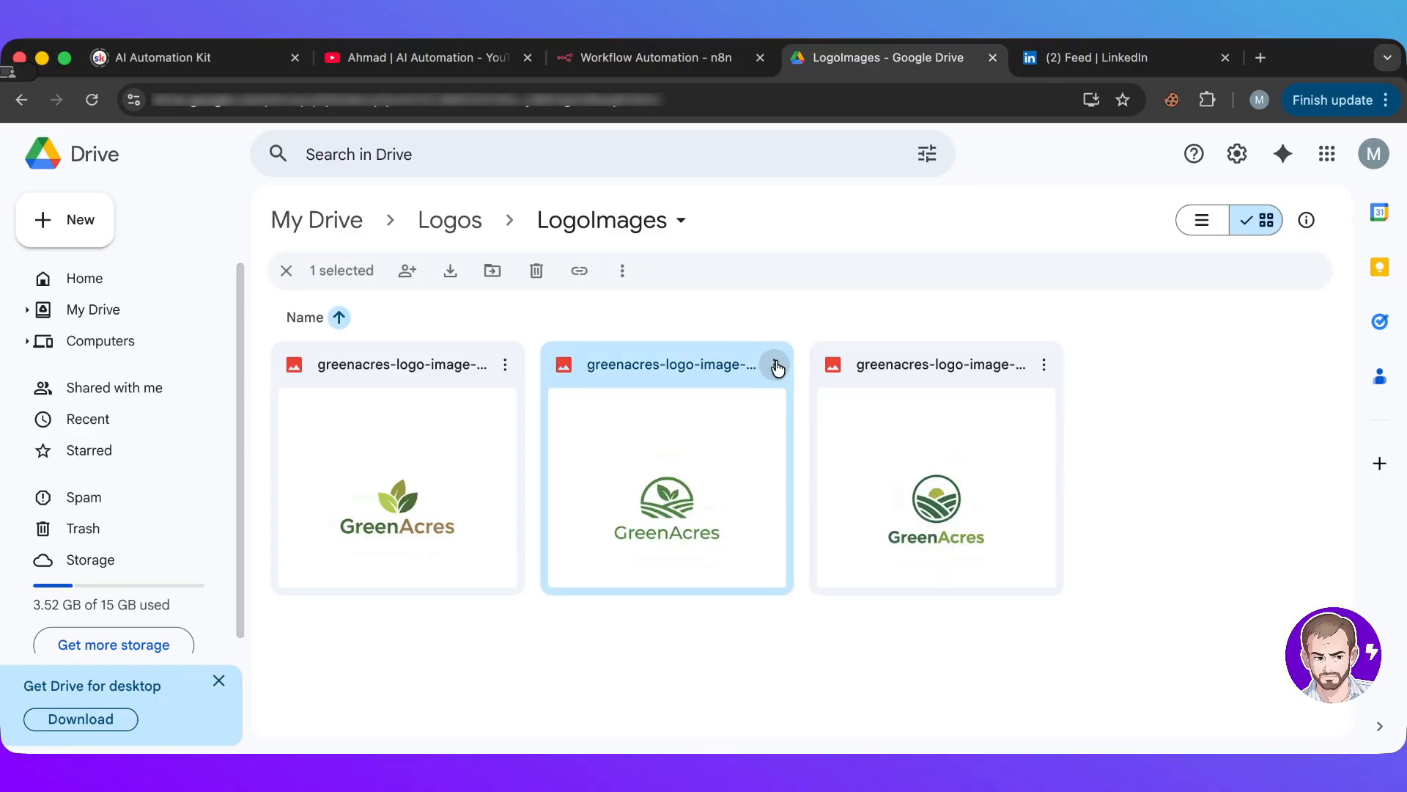
pyautogui.click(776, 366)
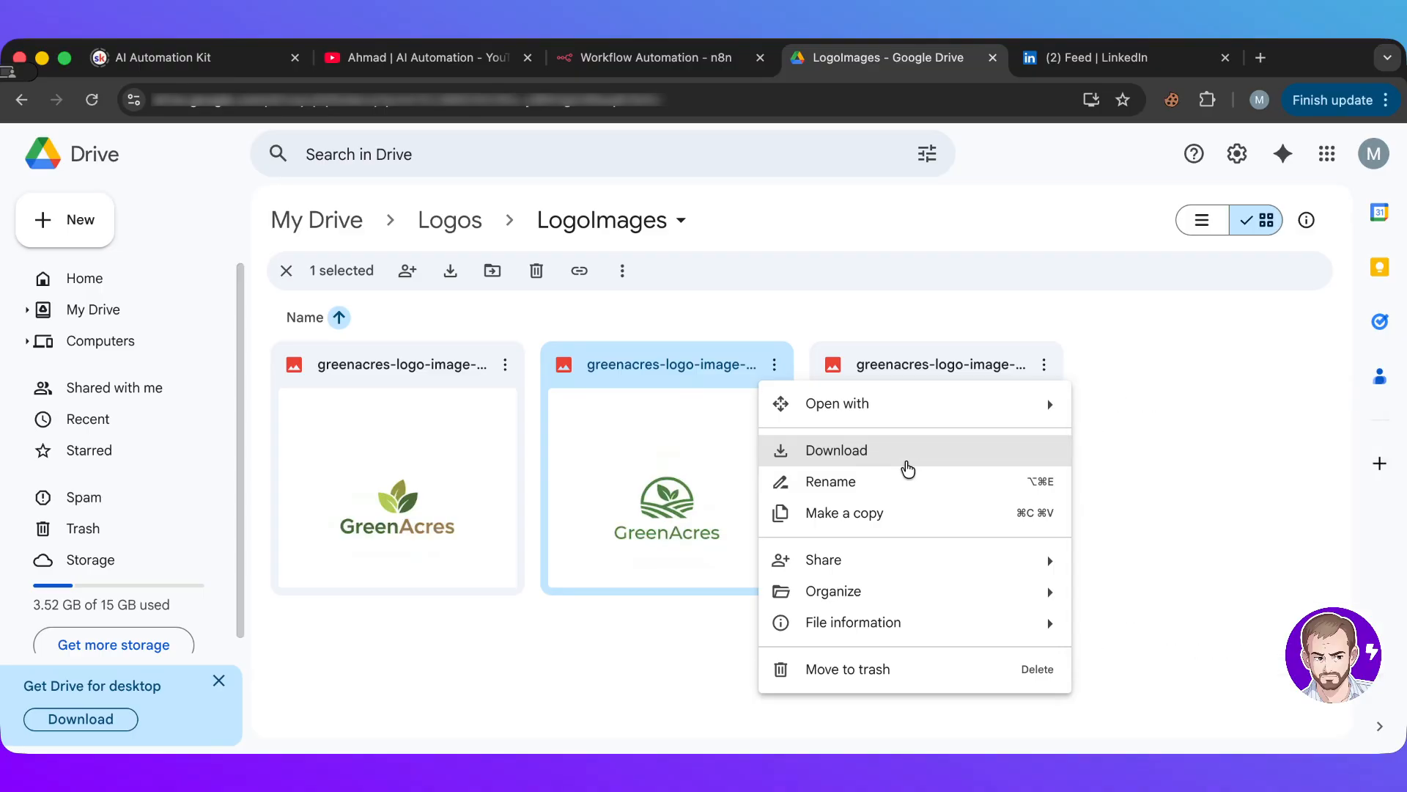
pyautogui.click(1128, 372)
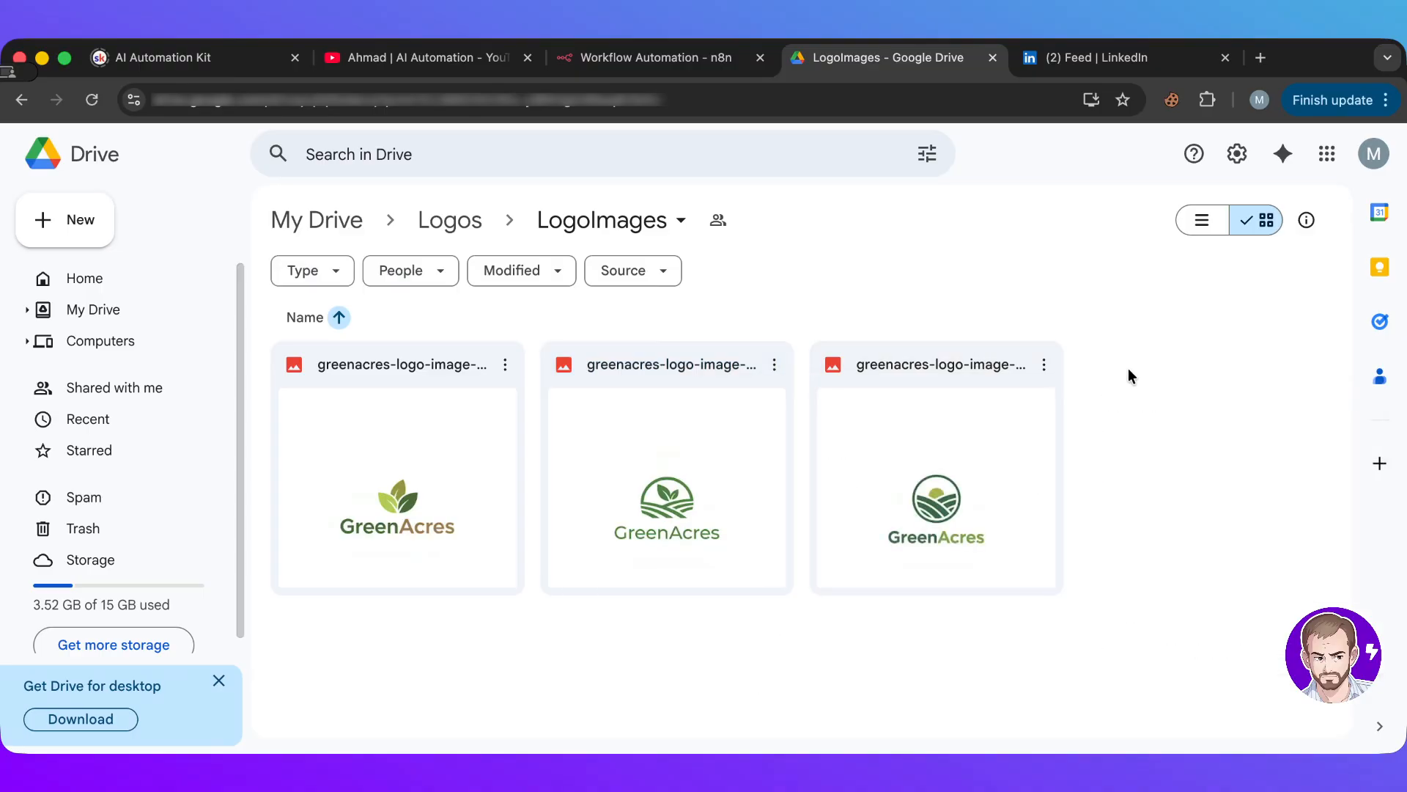
pyautogui.click(1042, 365)
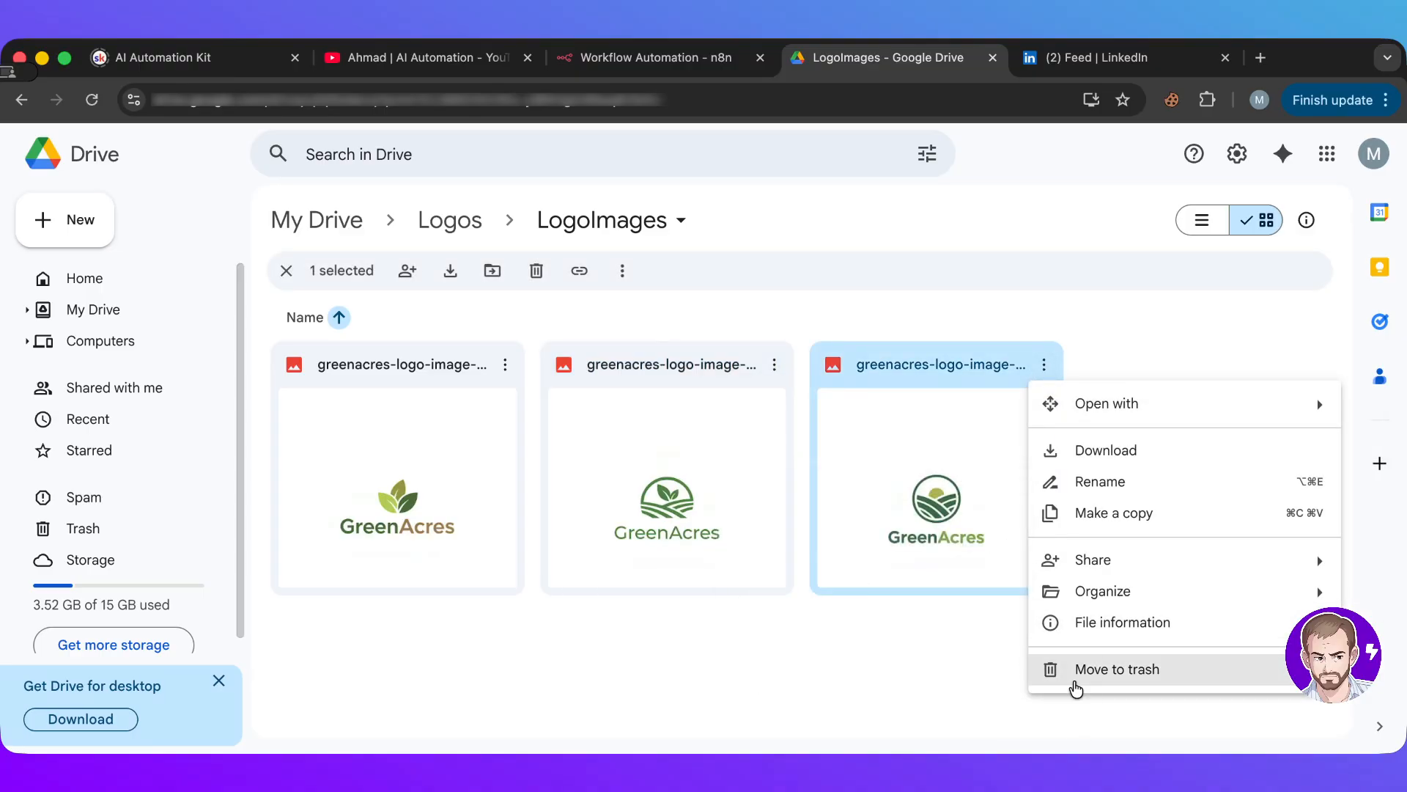
pyautogui.click(1075, 686)
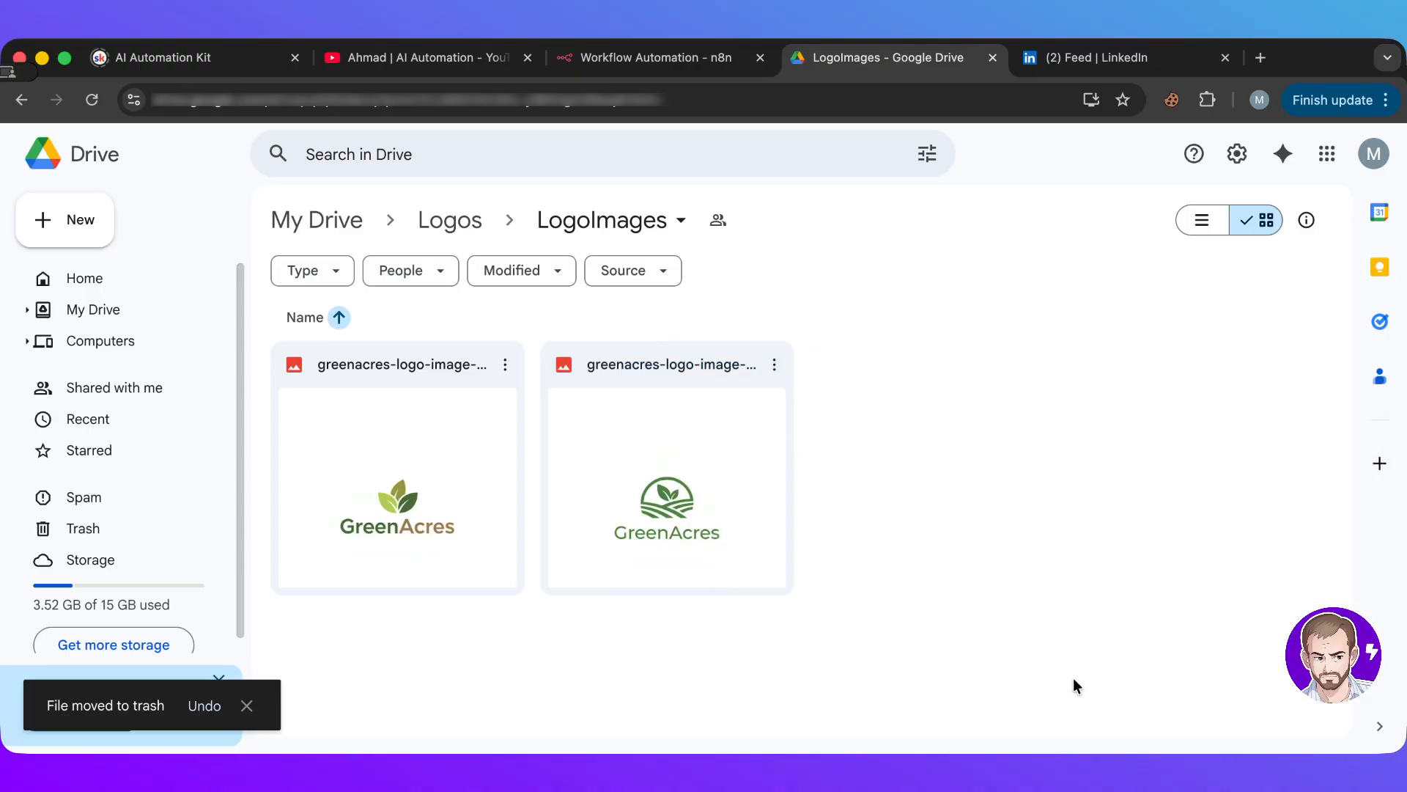
pyautogui.click(504, 366)
pyautogui.click(574, 667)
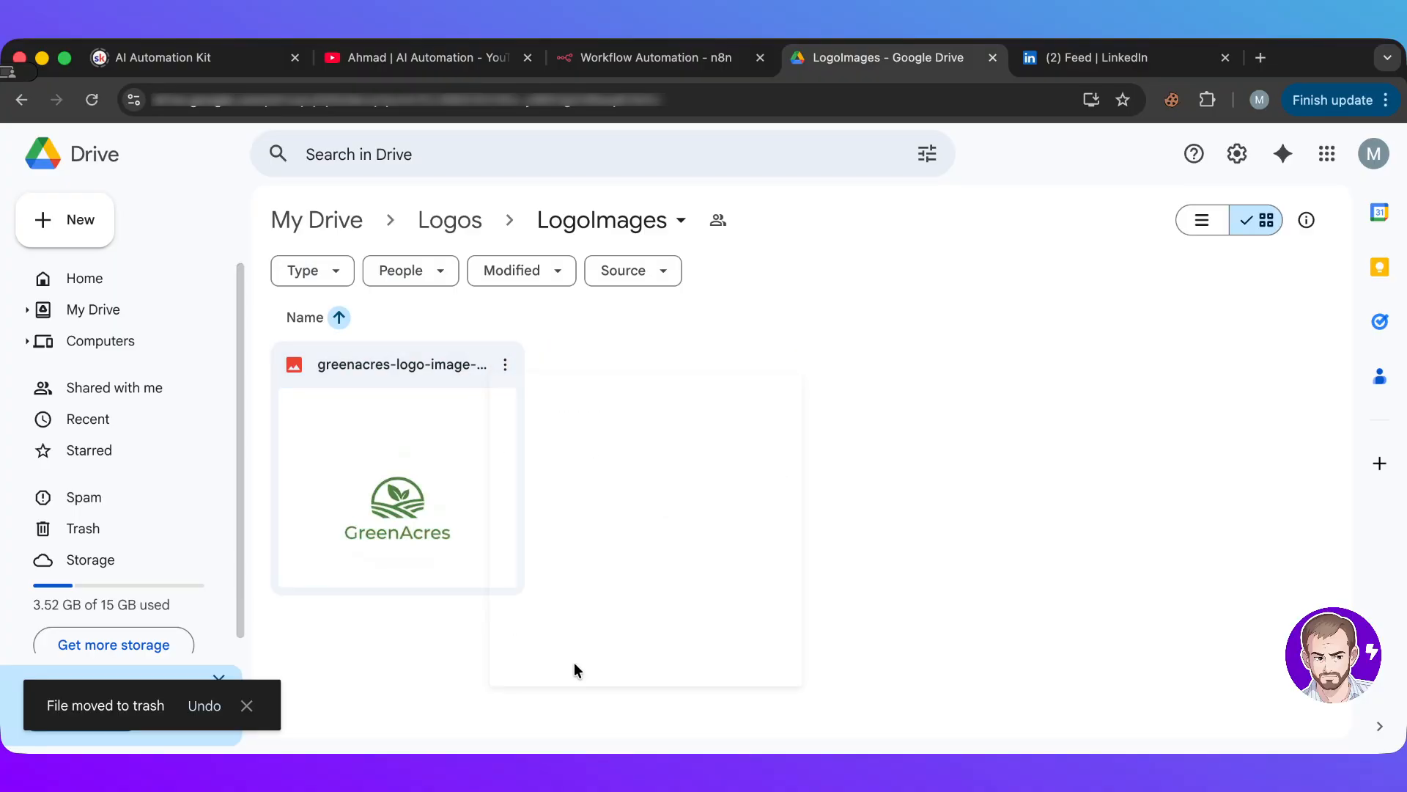
# - Preview the remaining GreenAcres logo image at full size, and close the preview
pyautogui.click(442, 367)
pyautogui.doubleClick(441, 362)
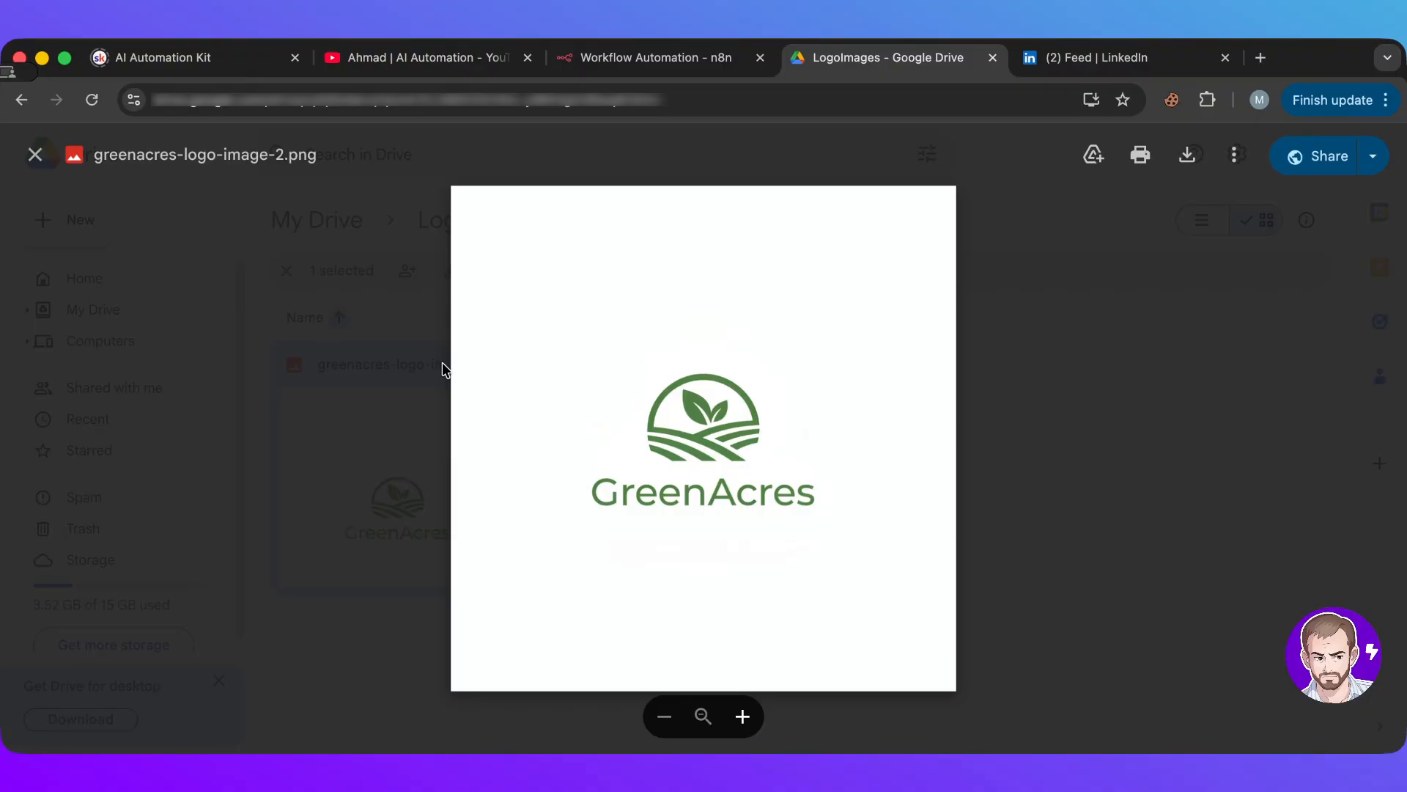
pyautogui.click(381, 466)
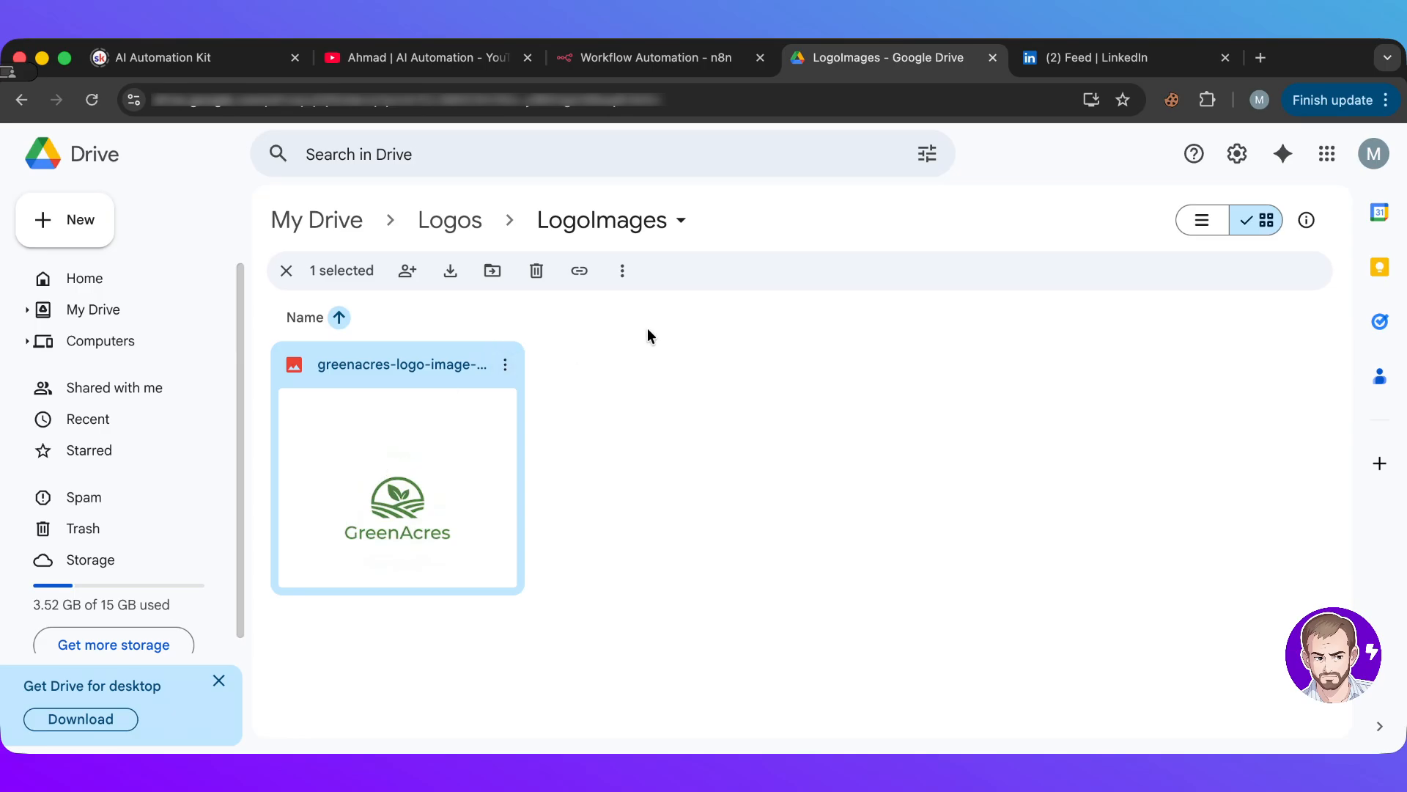
# - Switch back to n8n and add a manual trigger as the workflow's first step
pyautogui.click(657, 68)
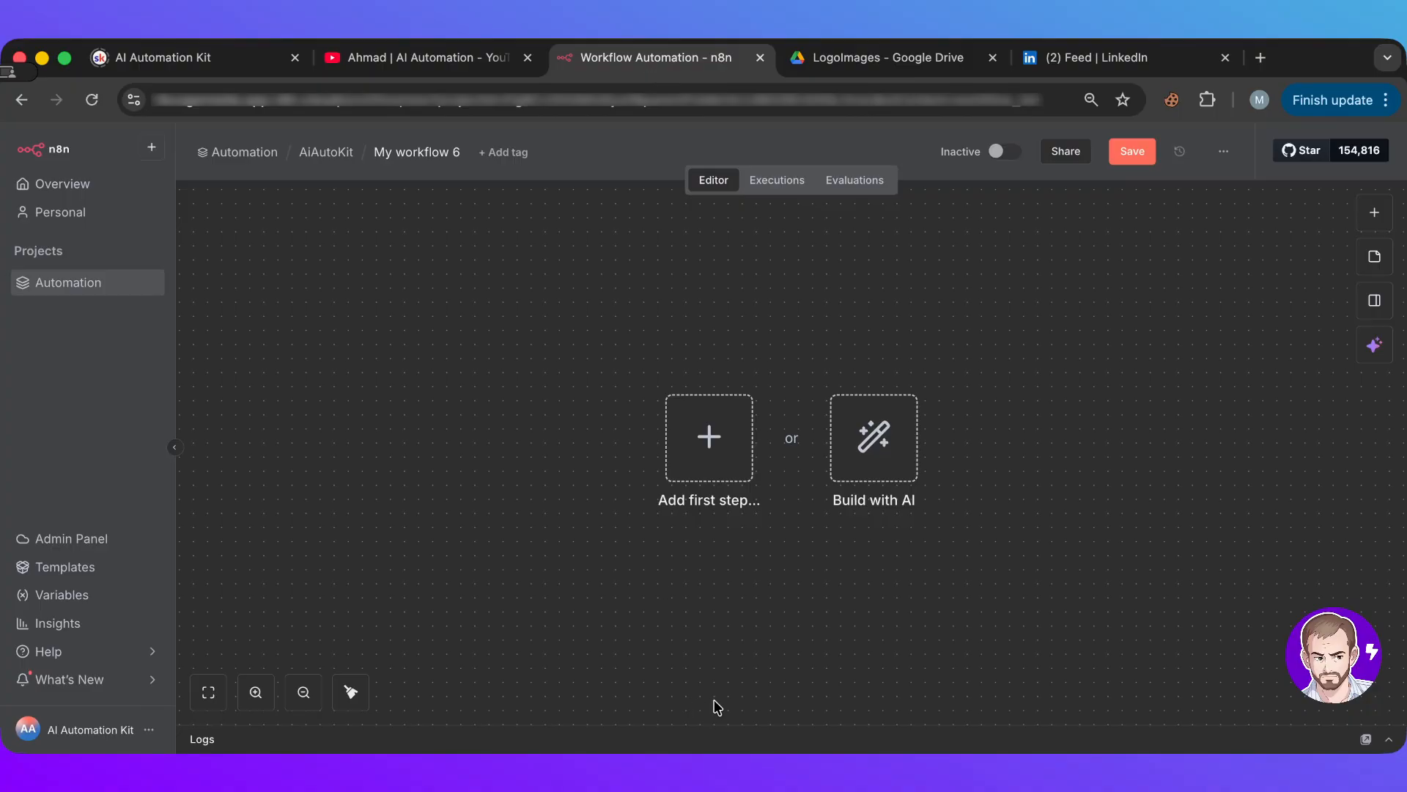
pyautogui.click(710, 457)
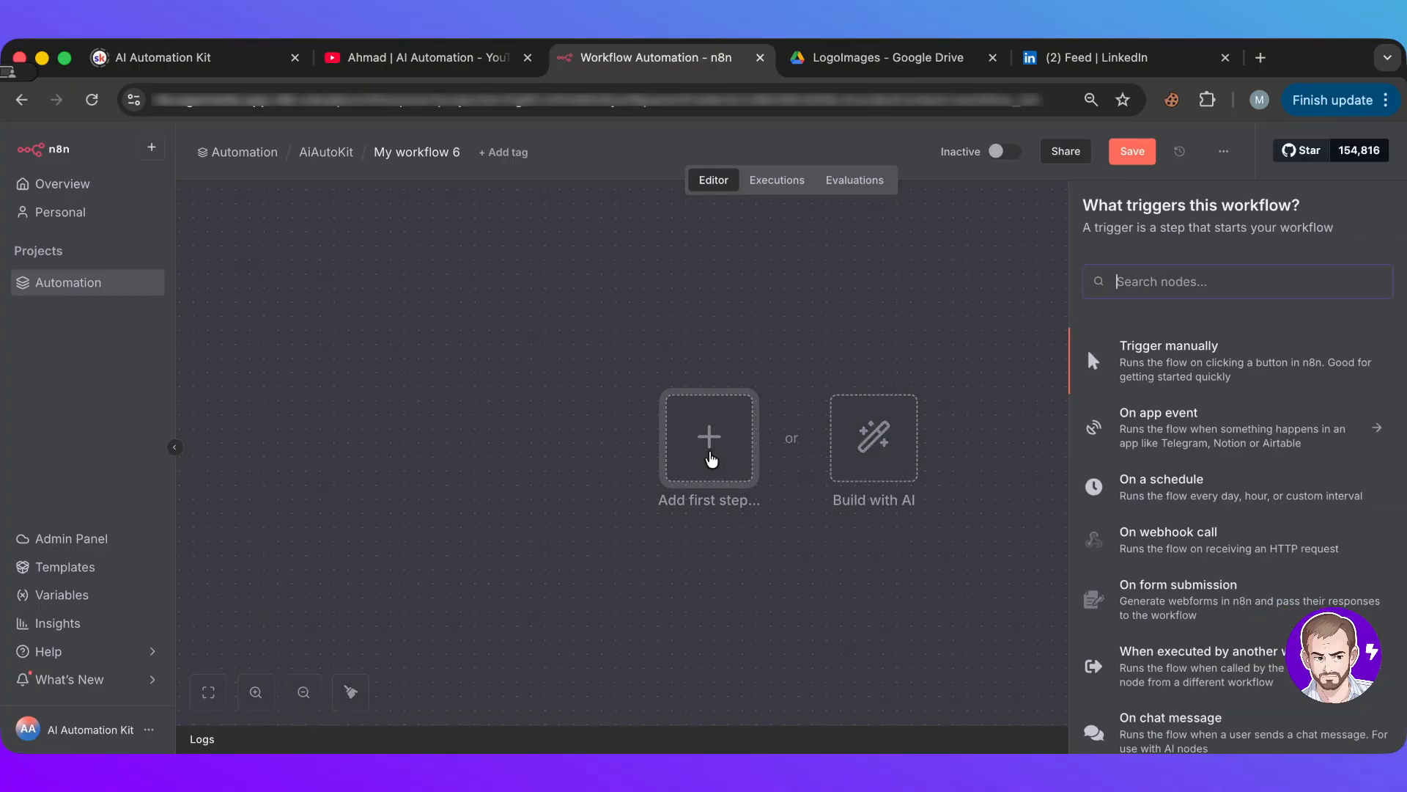
pyautogui.click(1209, 360)
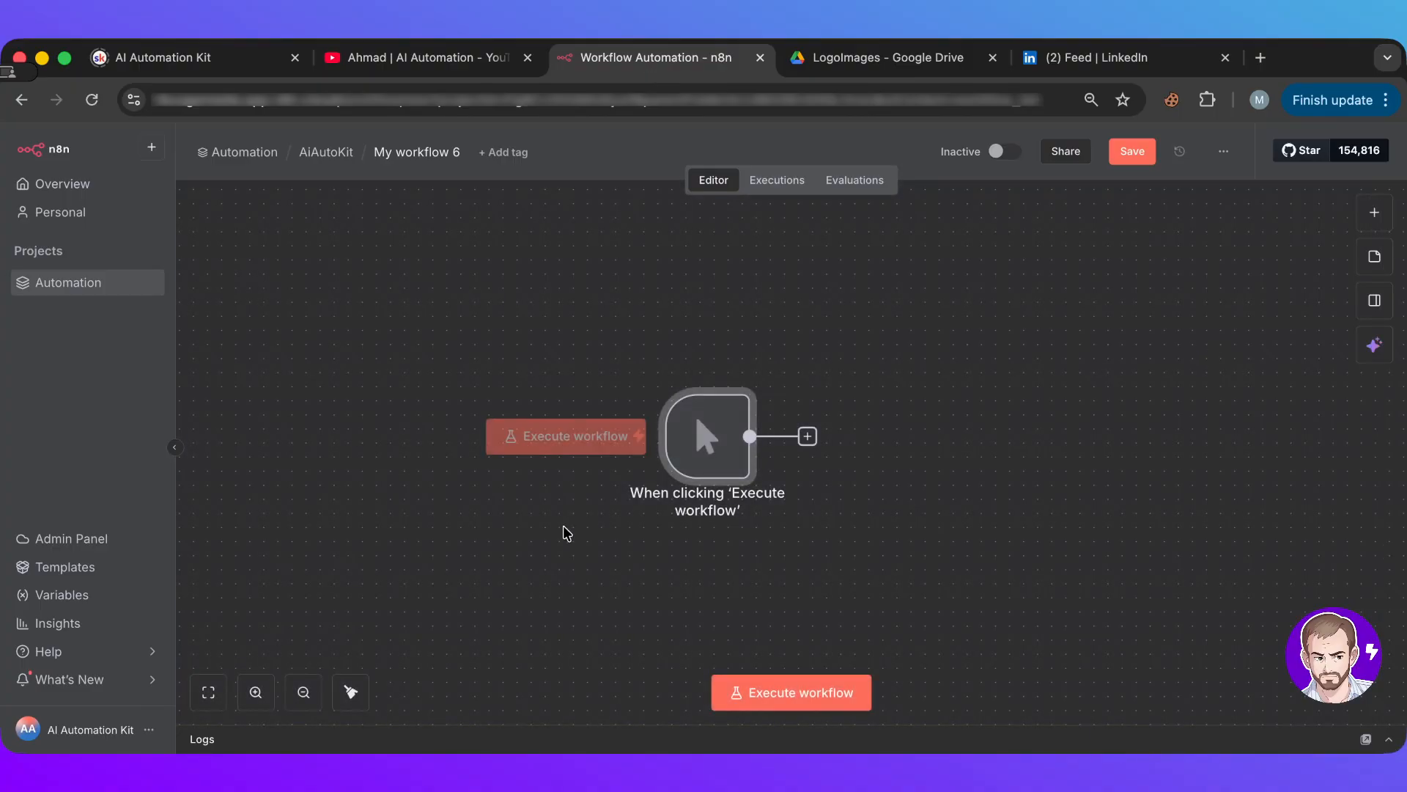
pyautogui.moveTo(452, 461); pyautogui.dragTo(296, 432)
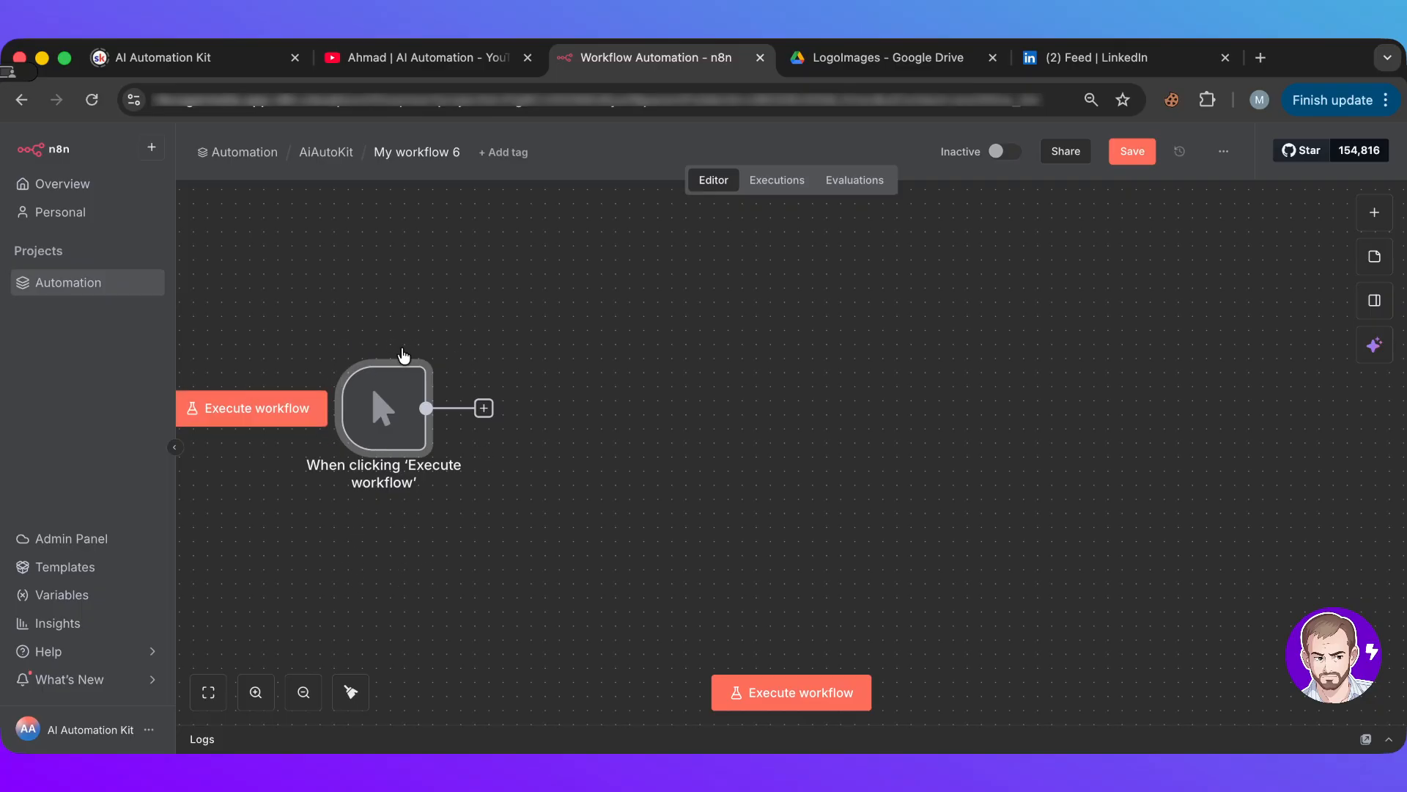
# - Add a Google Drive node with the Download file action after the manual trigger
pyautogui.moveTo(249, 413)
pyautogui.moveTo(415, 417)
pyautogui.click(484, 408)
pyautogui.write('driv')
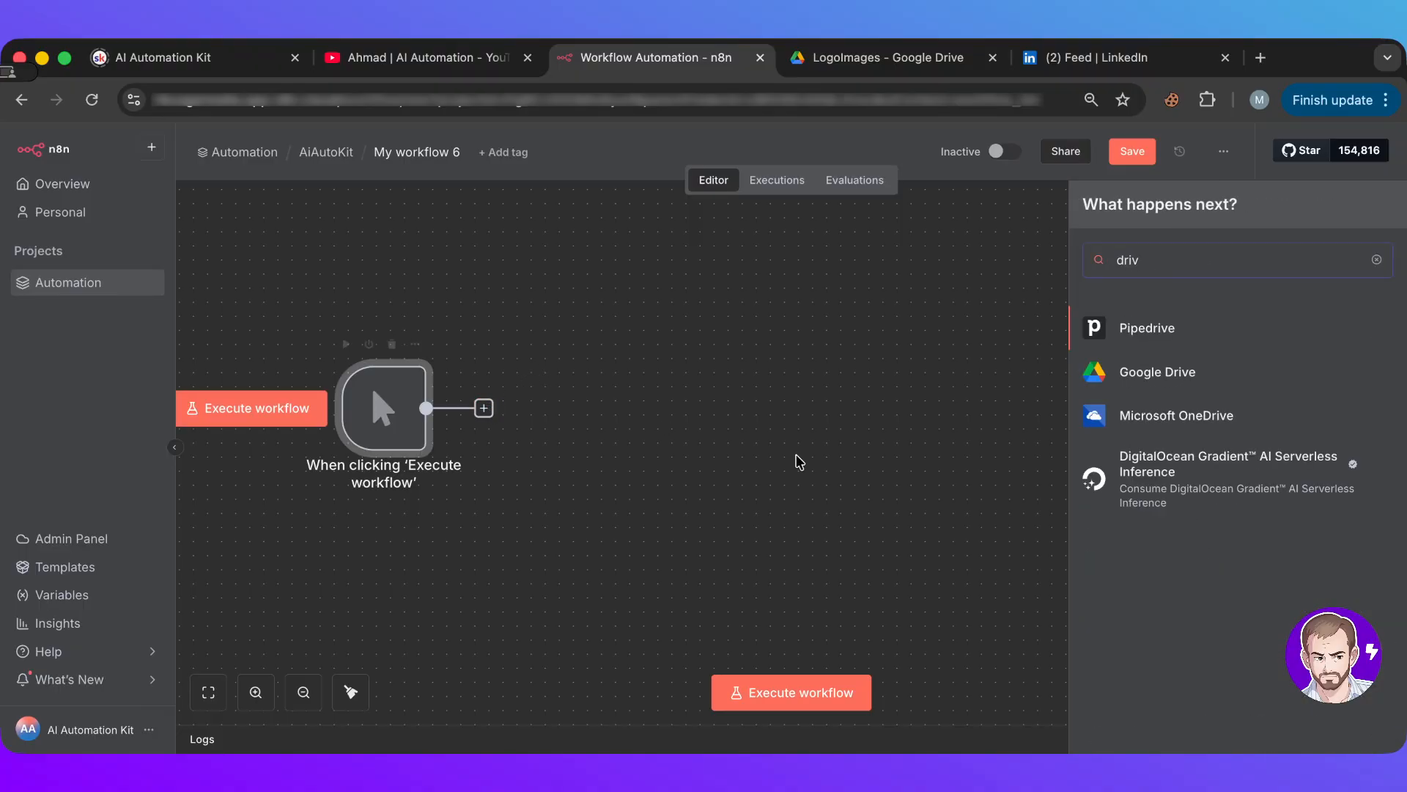
pyautogui.click(1167, 369)
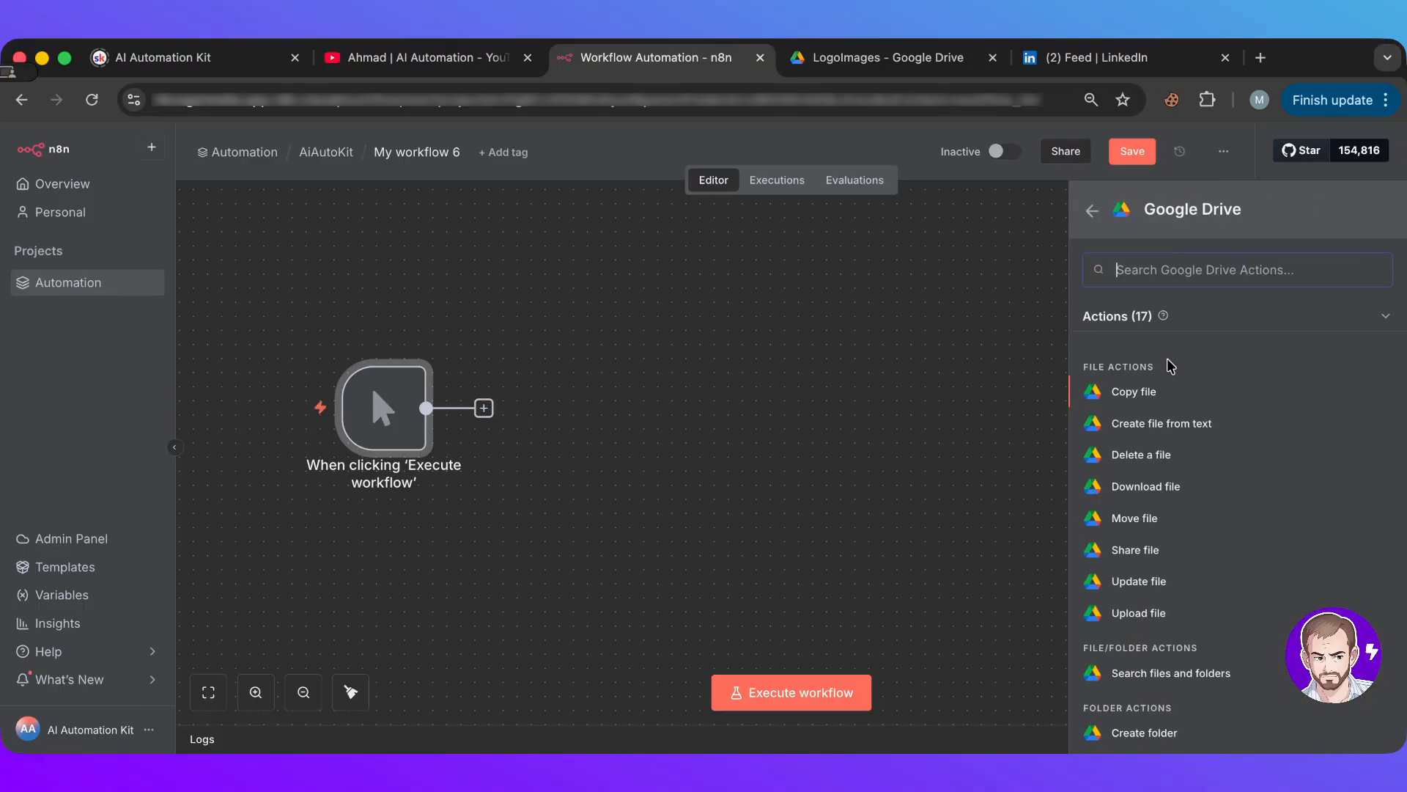
pyautogui.click(1146, 487)
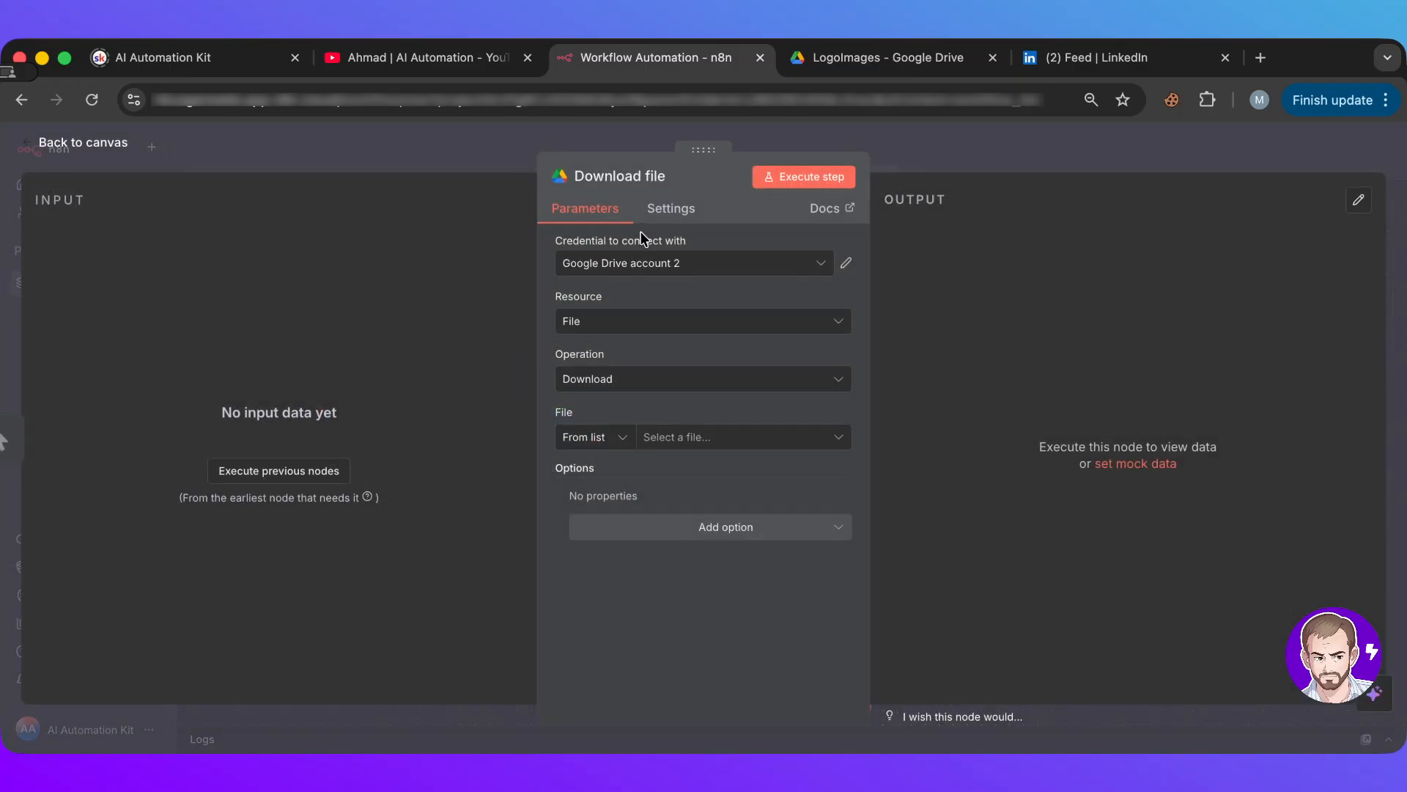
# - Search the Download file node's file list for "greenacres" and select greenacres-logo-image-2.png as the file
pyautogui.click(639, 261)
pyautogui.click(639, 261)
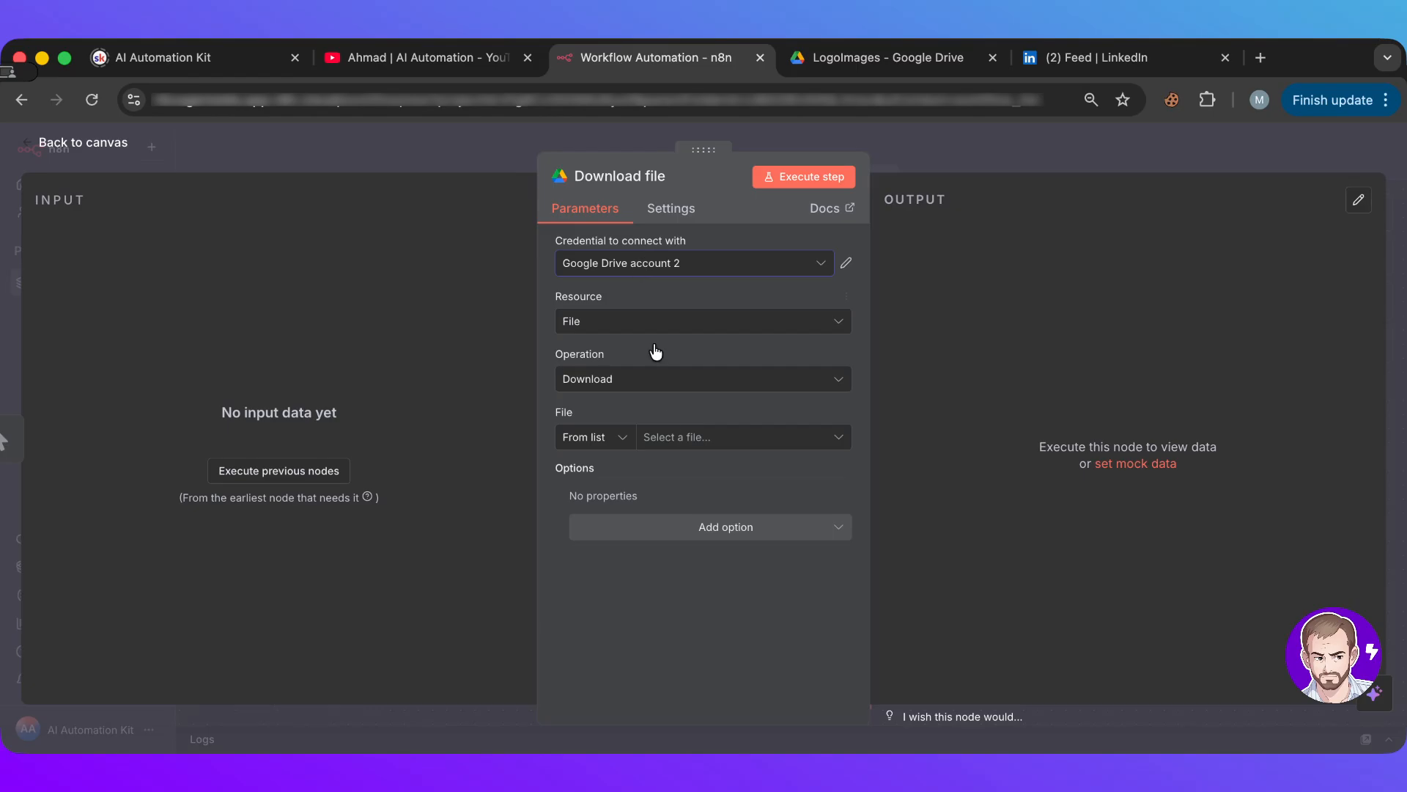
pyautogui.click(675, 439)
pyautogui.write('fr')
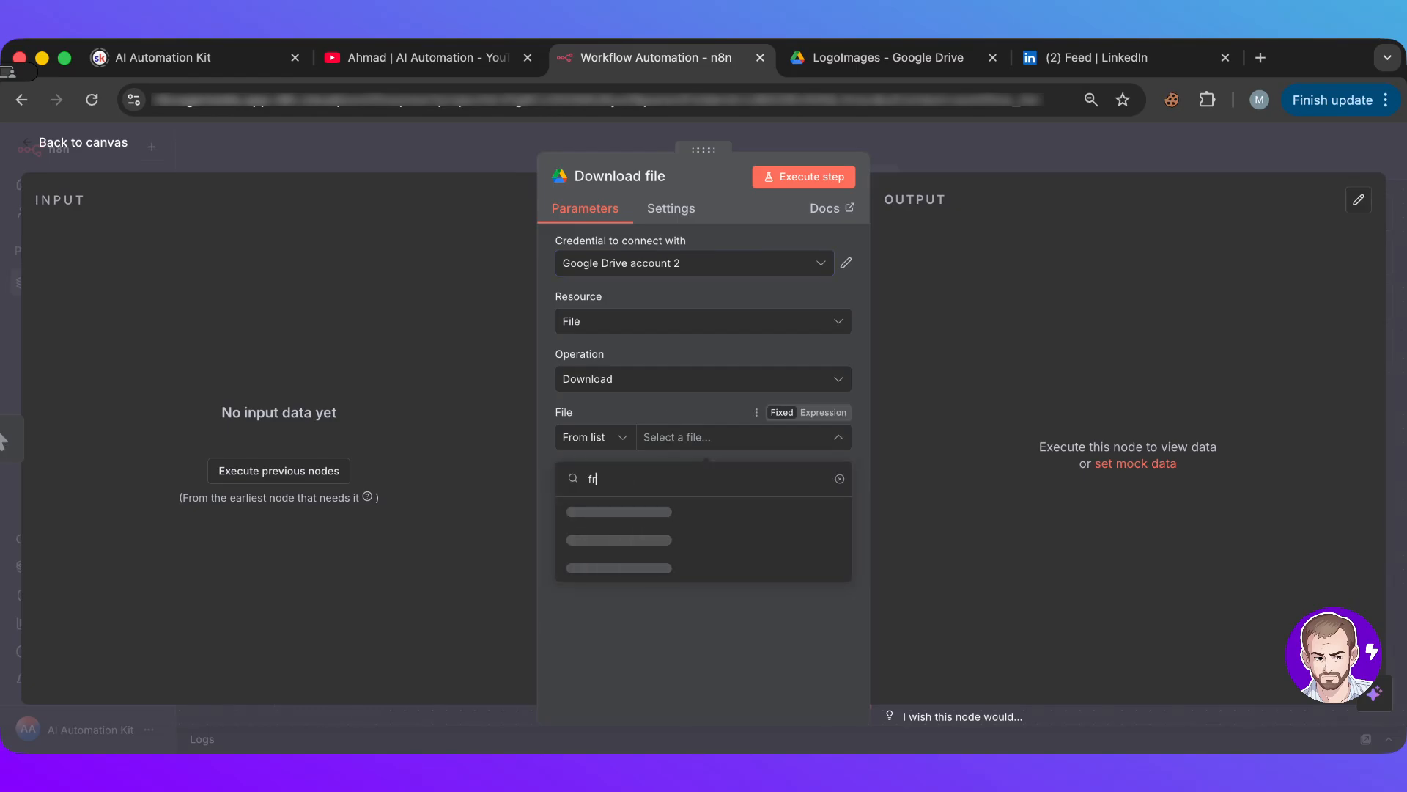
pyautogui.press('BackSpace')
pyautogui.write('f')
pyautogui.press('BackSpace')
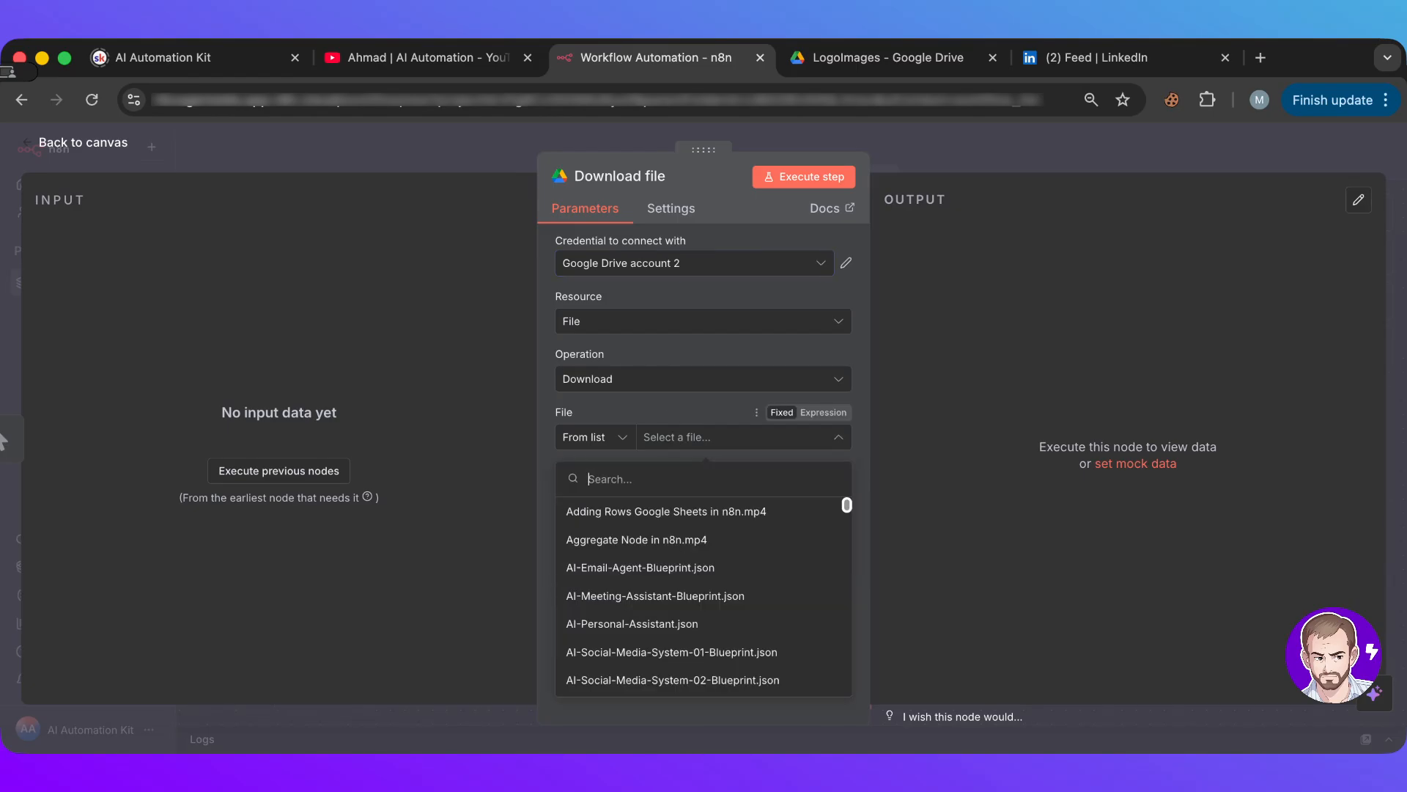
pyautogui.write('greenad')
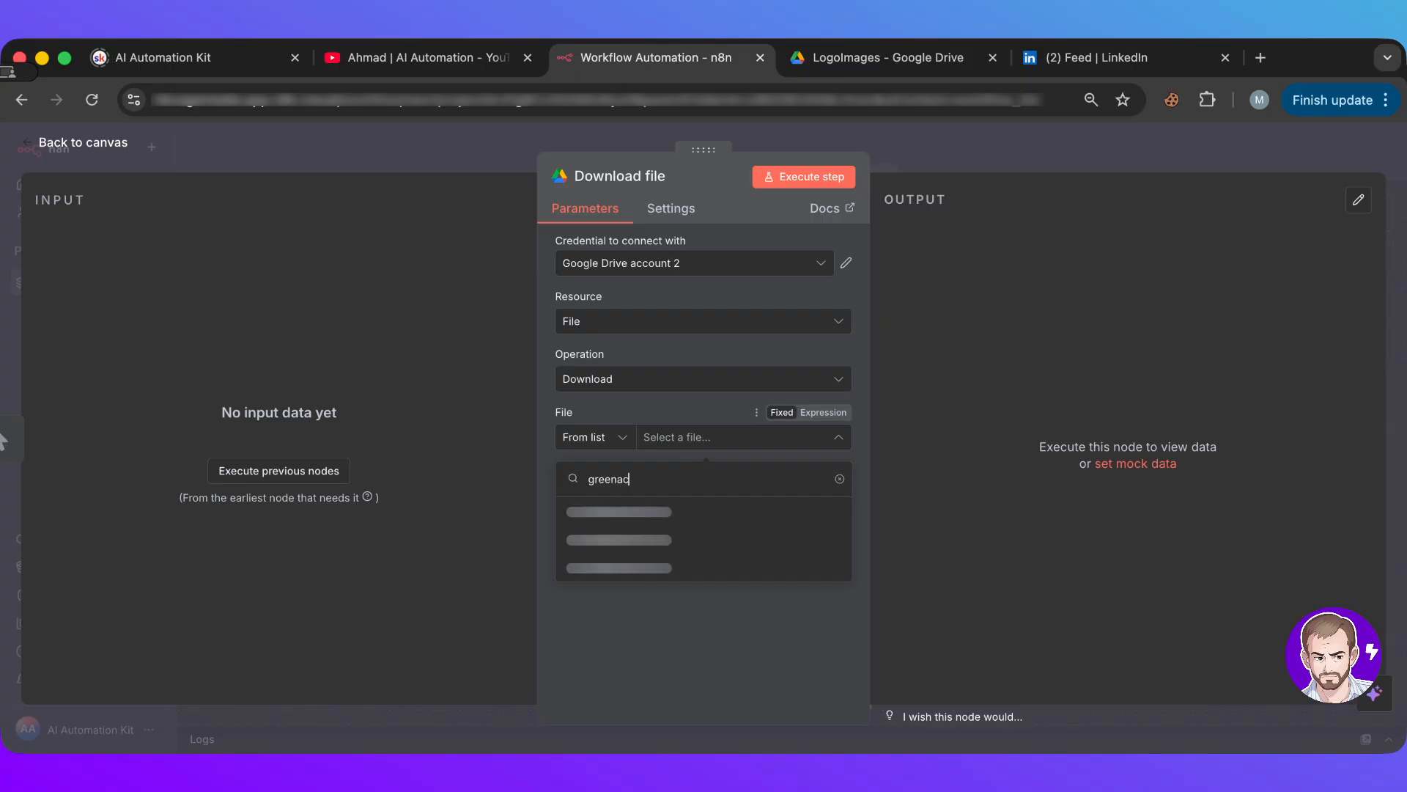
pyautogui.write('res')
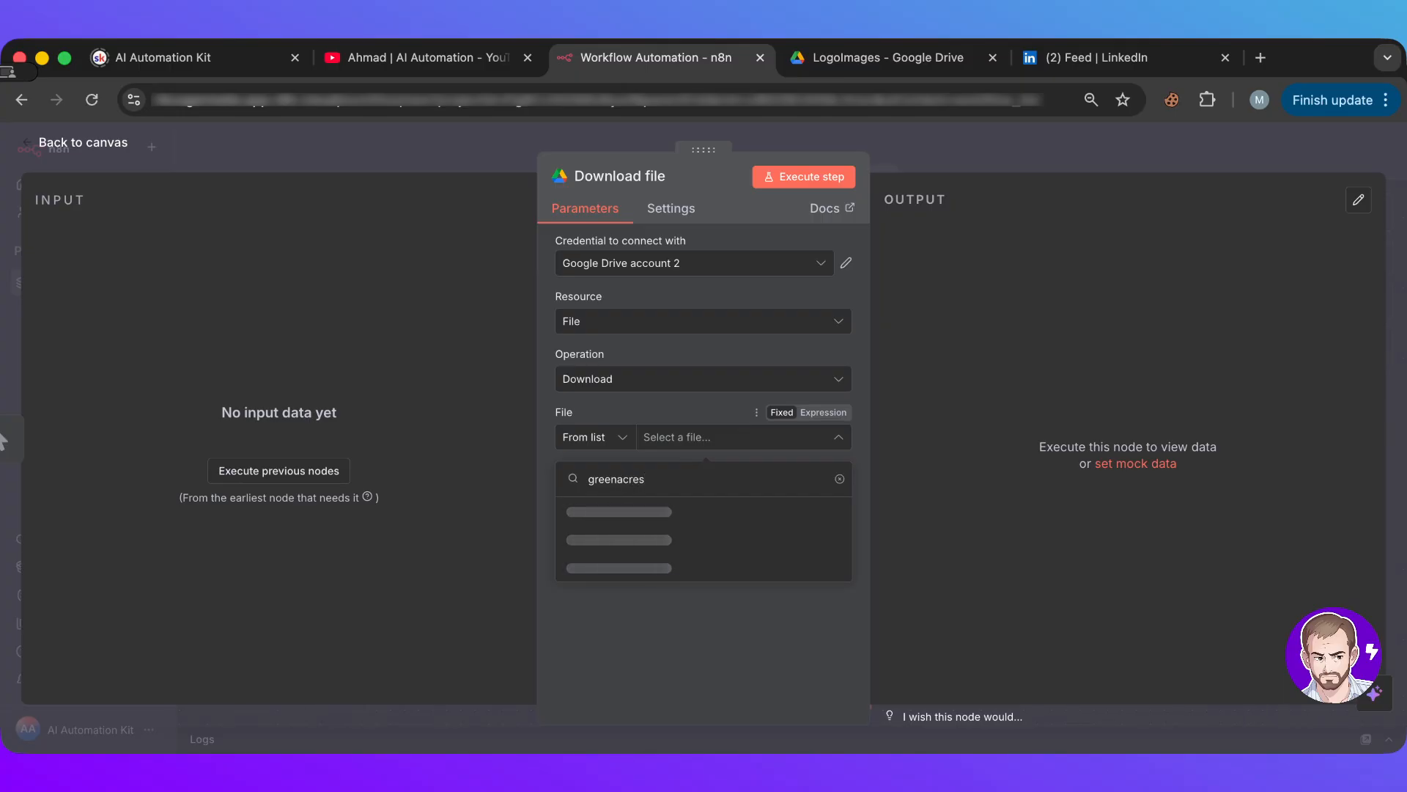
pyautogui.click(629, 513)
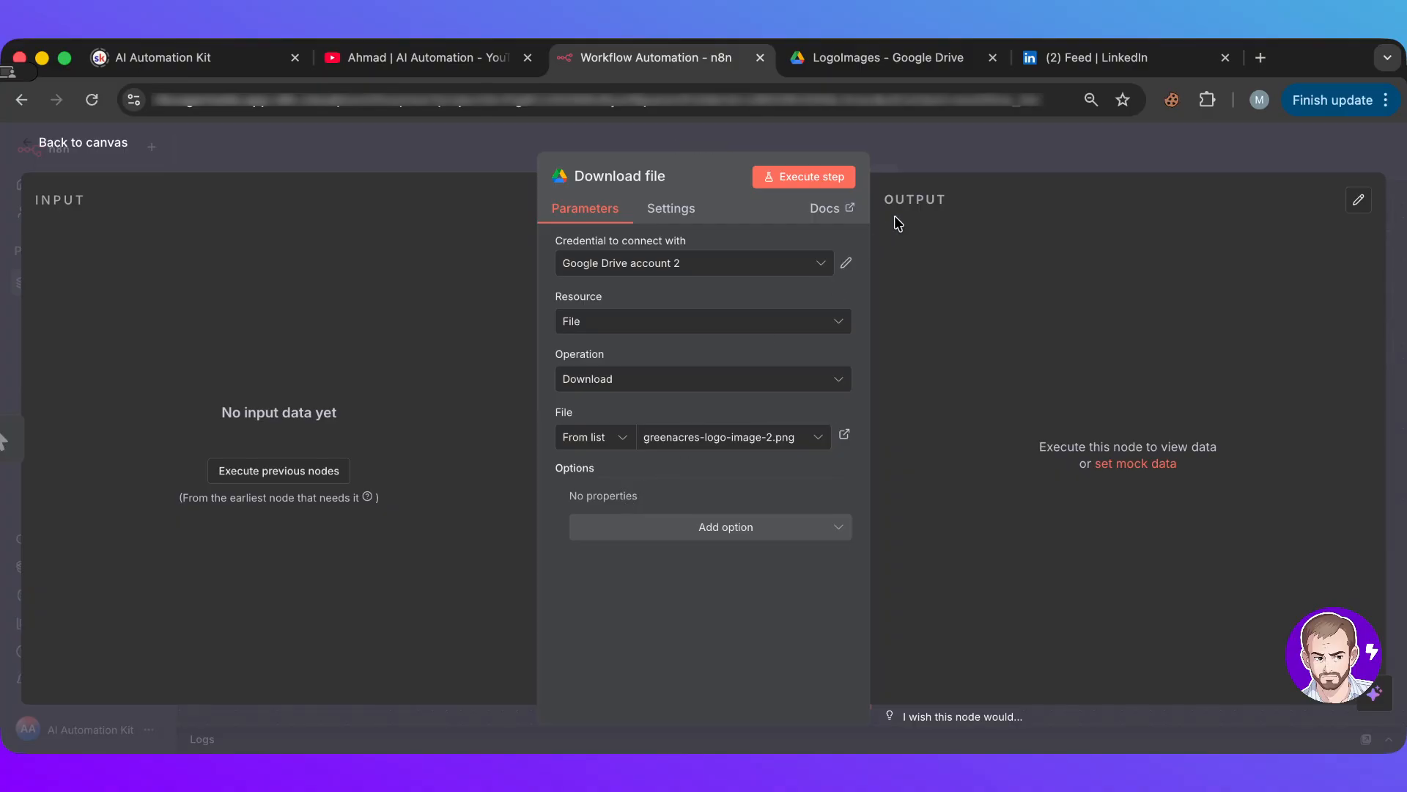
# - Execute the Download file node, view the downloaded logo image in its output, and return to the canvas
pyautogui.click(841, 183)
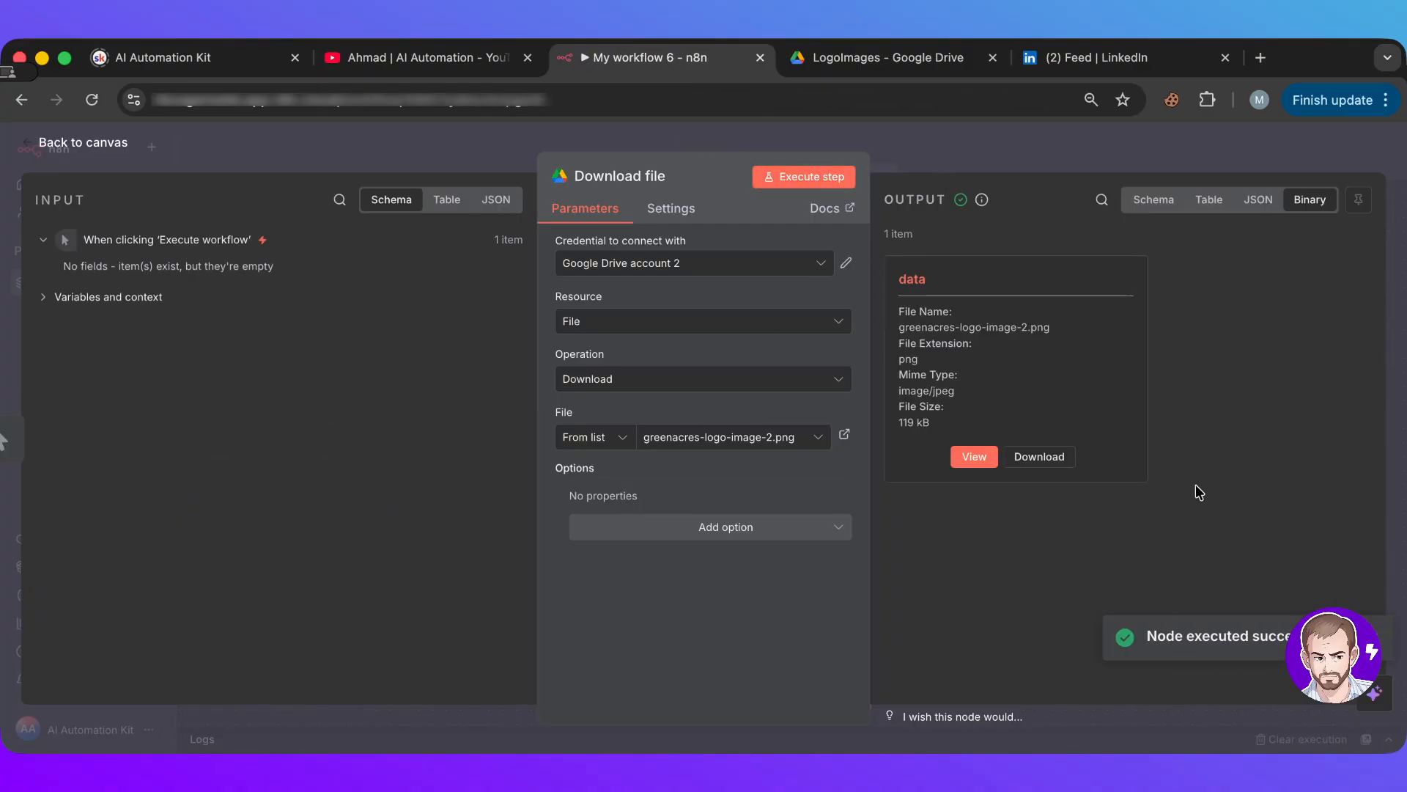
pyautogui.click(986, 458)
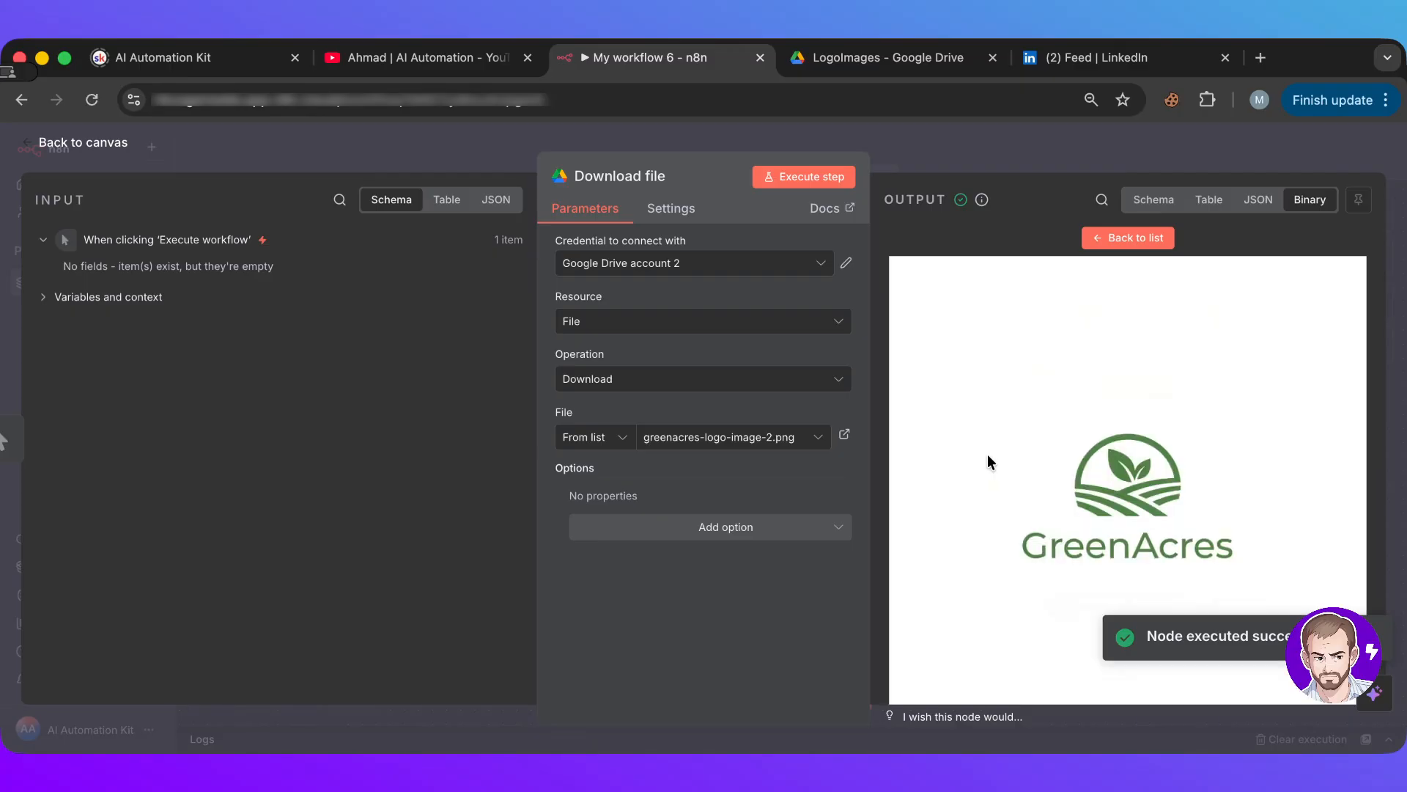
pyautogui.click(1128, 237)
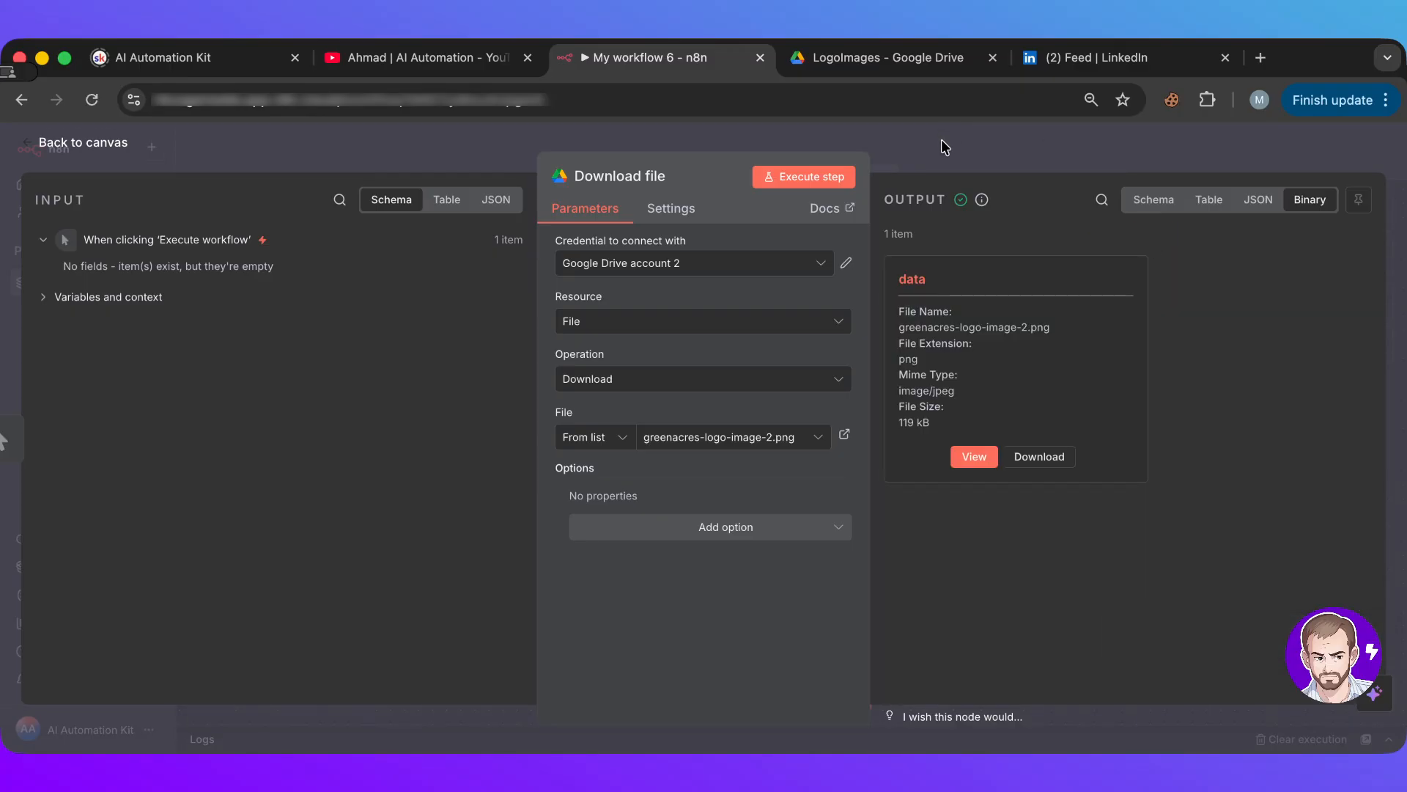
pyautogui.click(941, 146)
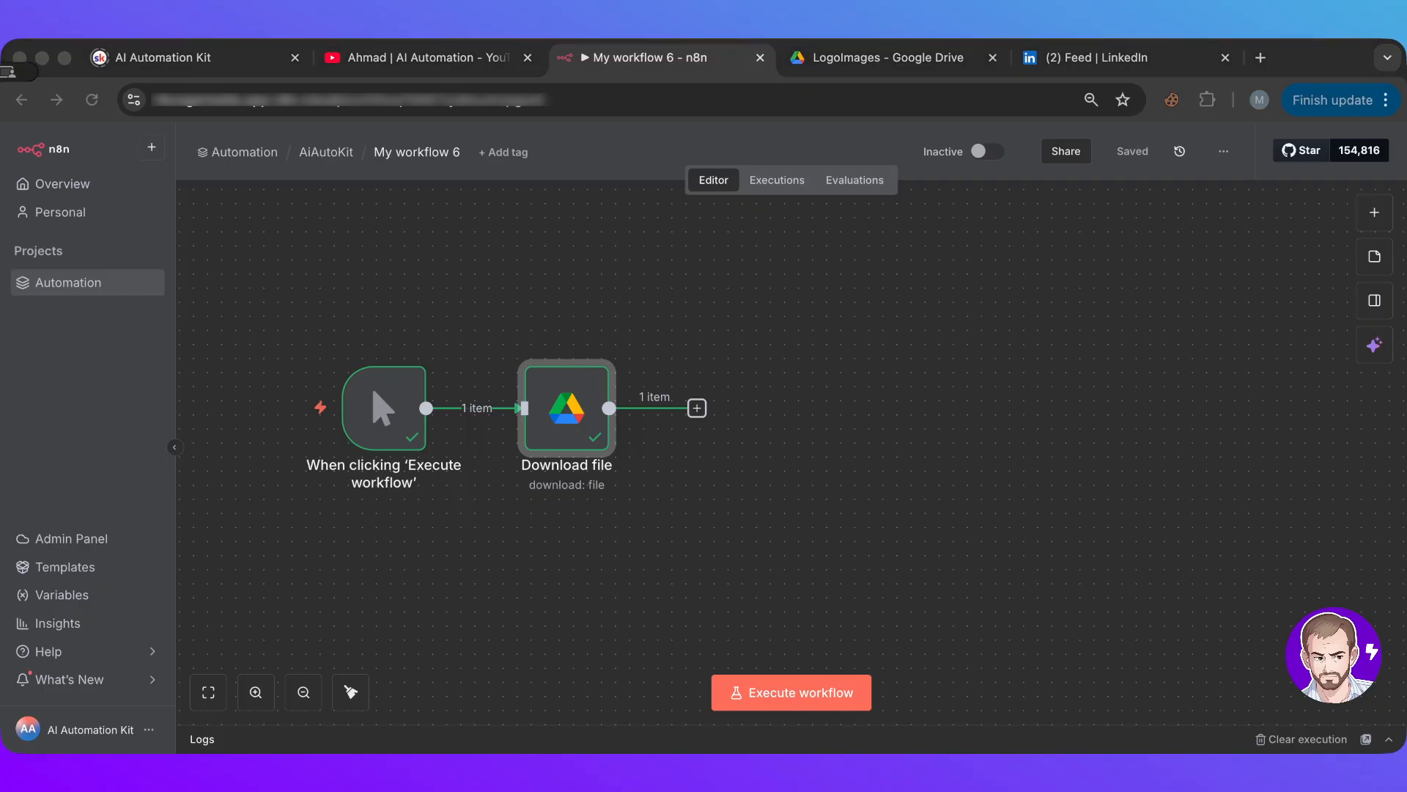
# - Paste the copied imgbb URL request node, place it beside the Download file node, and connect Download file's output to it
pyautogui.click(815, 375)
pyautogui.hotkey('ctrl', 'v')
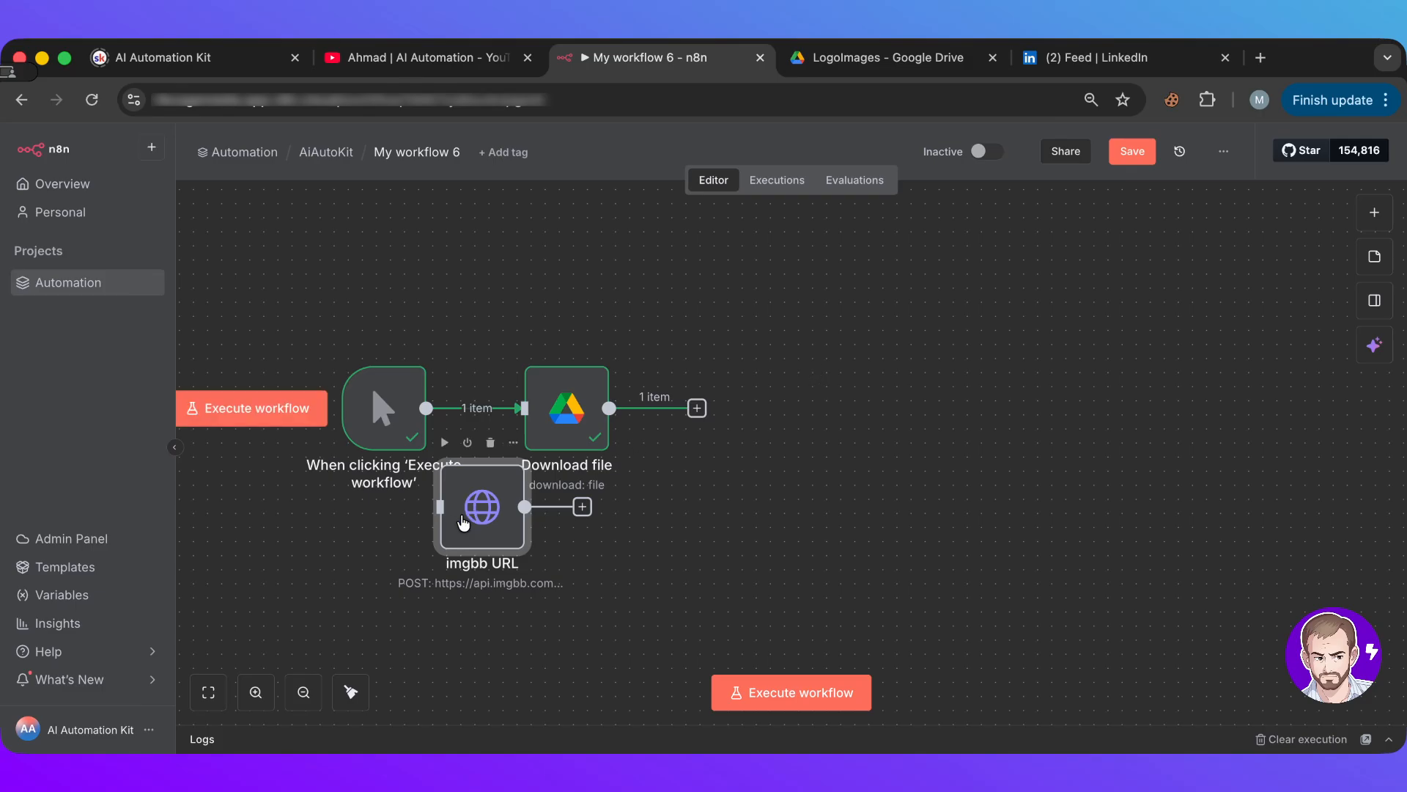
pyautogui.moveTo(469, 517); pyautogui.dragTo(835, 405)
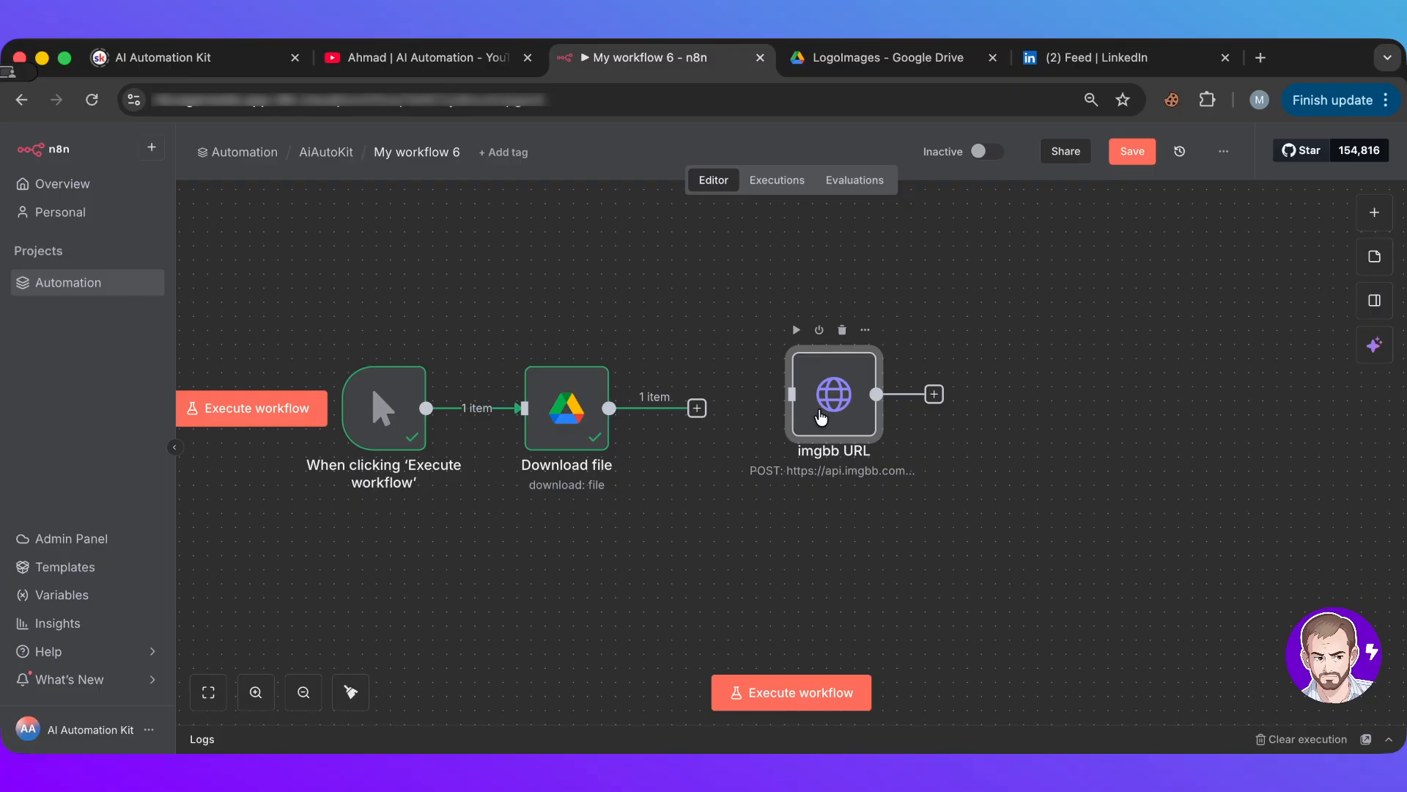
pyautogui.moveTo(821, 416)
pyautogui.mouseDown()
pyautogui.moveTo(962, 433)
pyautogui.moveTo(793, 403)
pyautogui.moveTo(794, 417)
pyautogui.mouseUp()
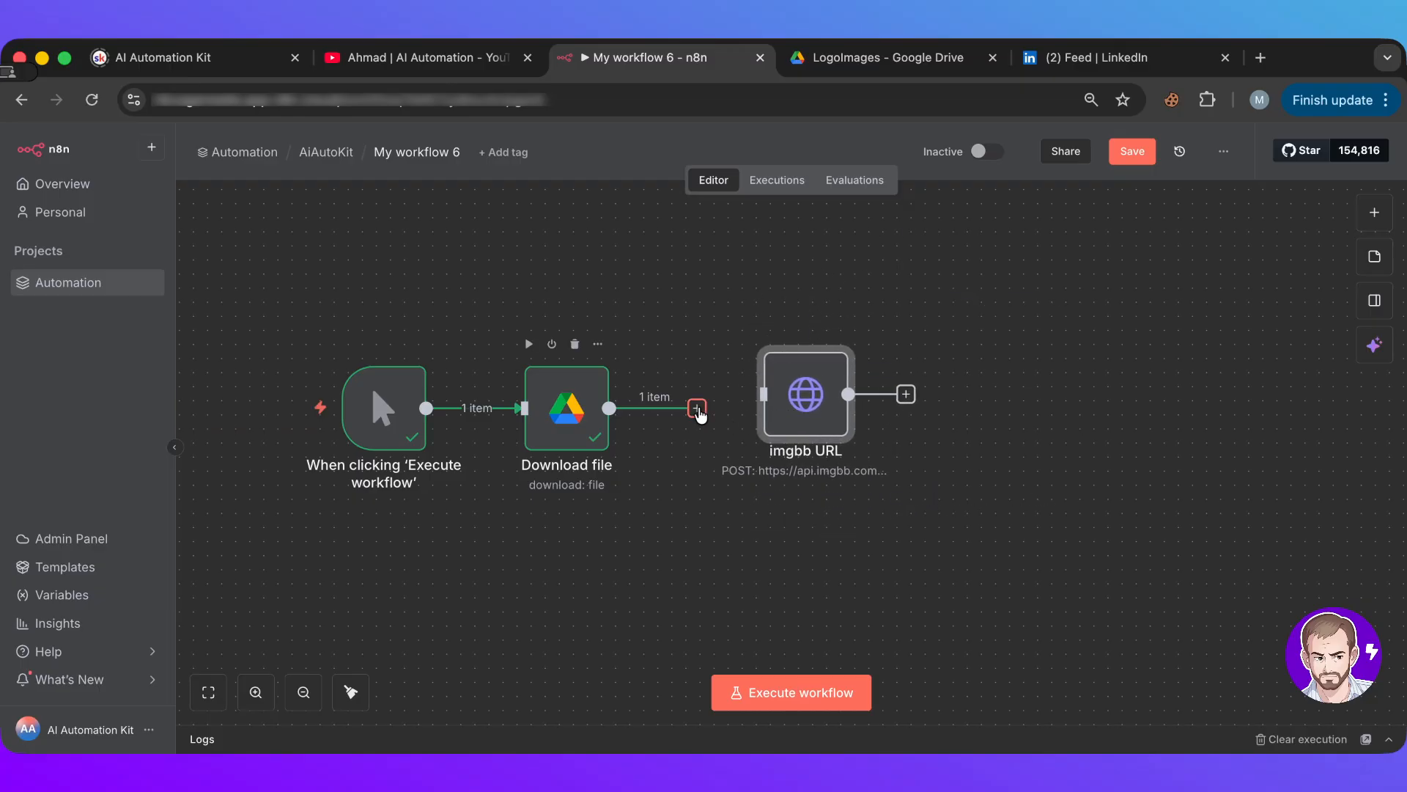
pyautogui.moveTo(698, 409); pyautogui.dragTo(750, 412)
# - Review the imgbb URL node's request settings, available Query Auth credentials and form-data body parameters, and return to the canvas
pyautogui.doubleClick(751, 412)
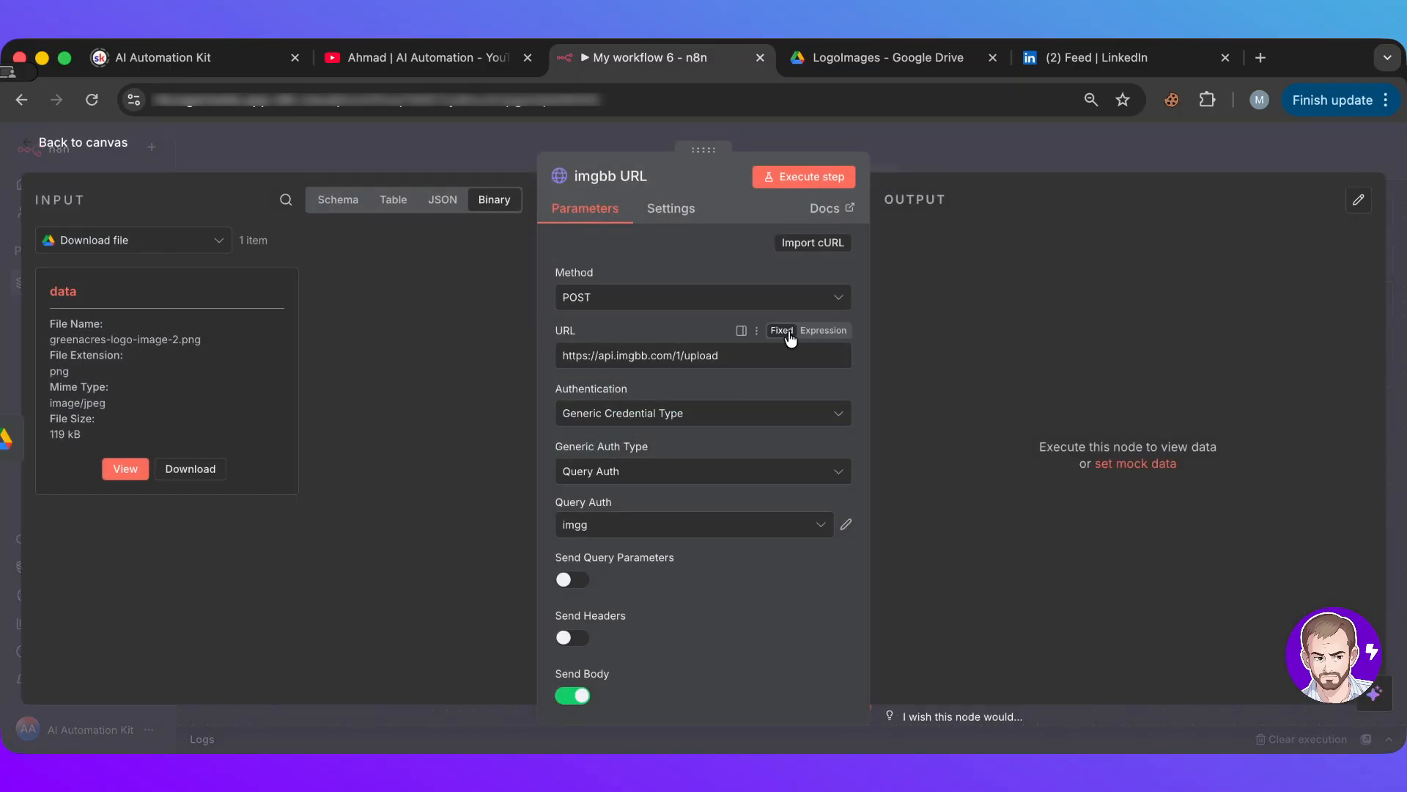
pyautogui.scroll(-2, 726, 416)
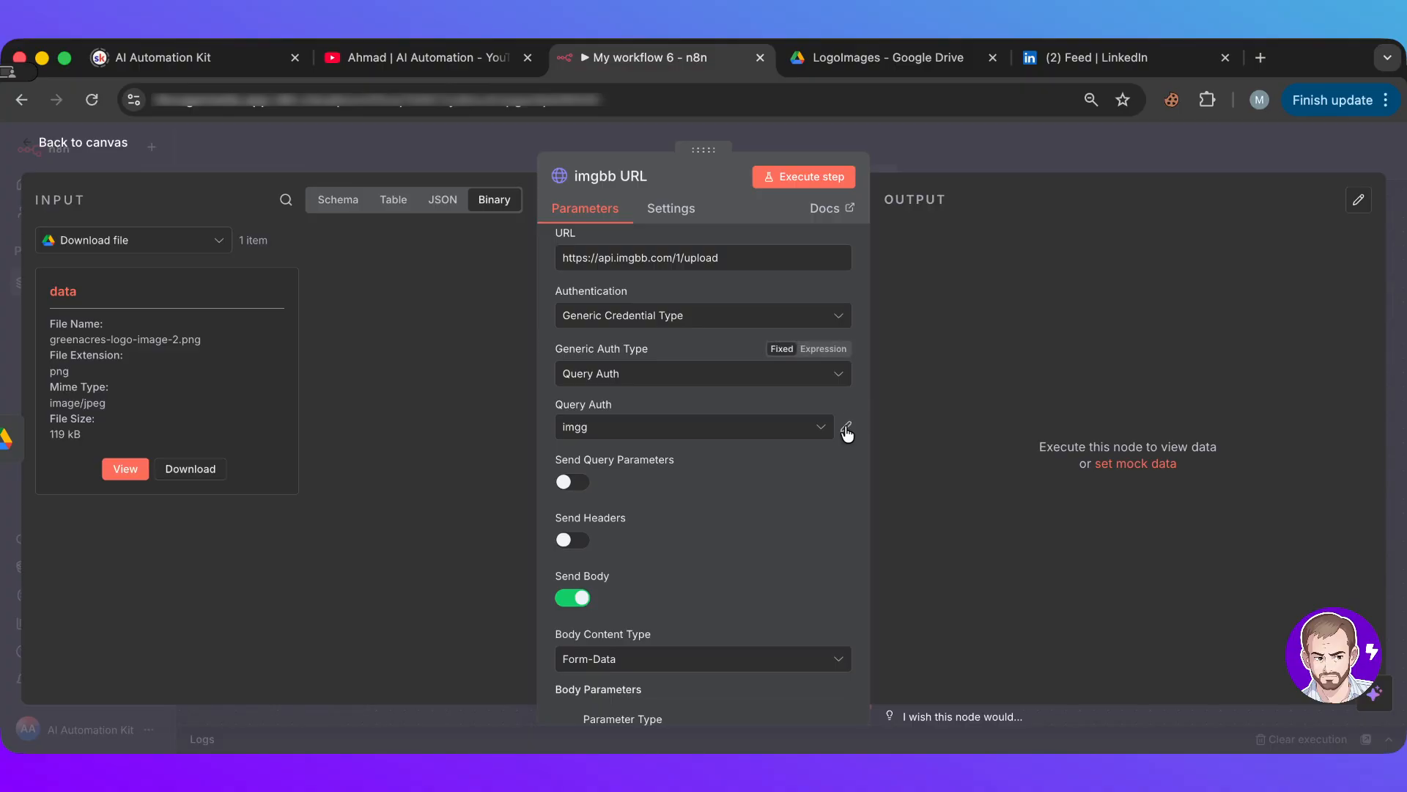
pyautogui.click(806, 427)
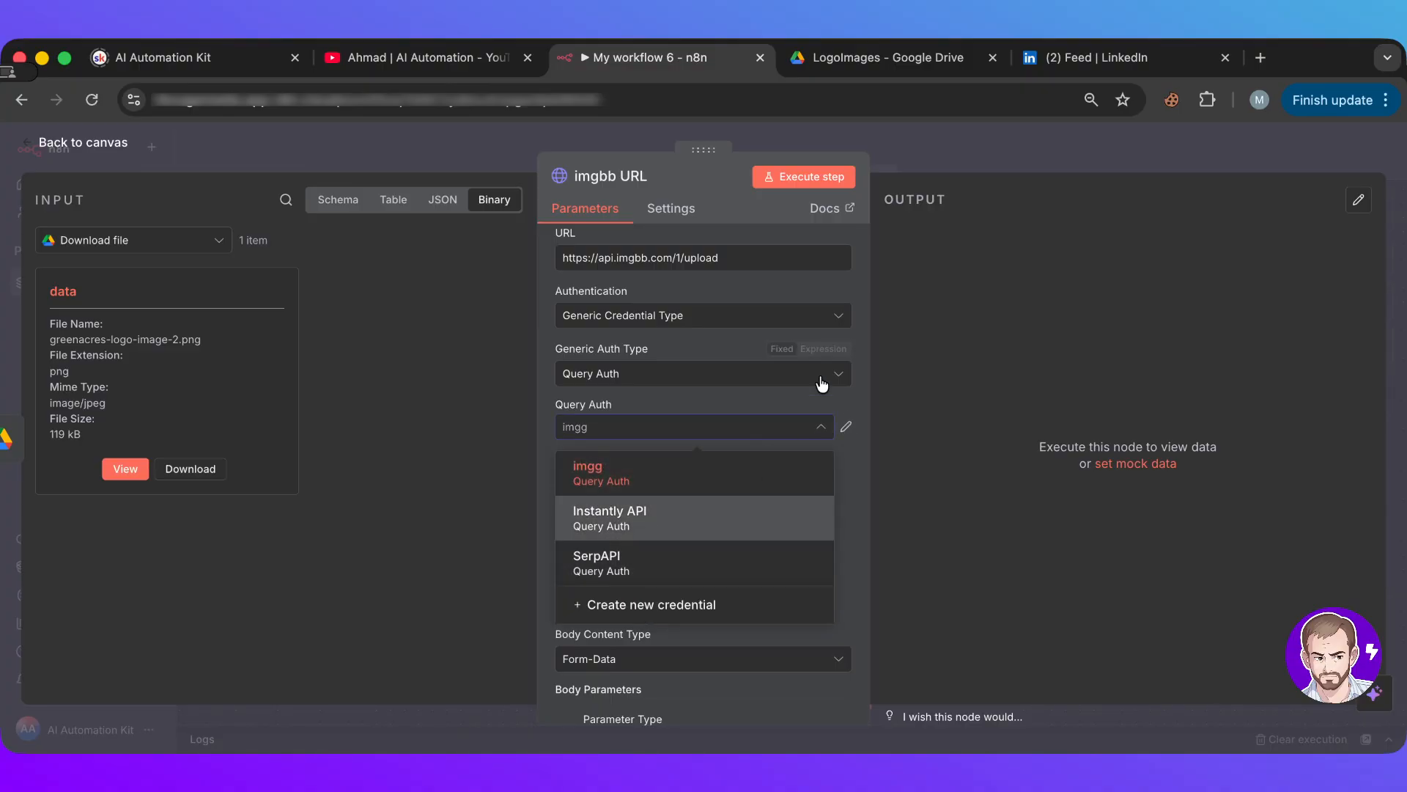
pyautogui.click(868, 402)
pyautogui.scroll(-1, 771, 485)
pyautogui.scroll(-3, 769, 485)
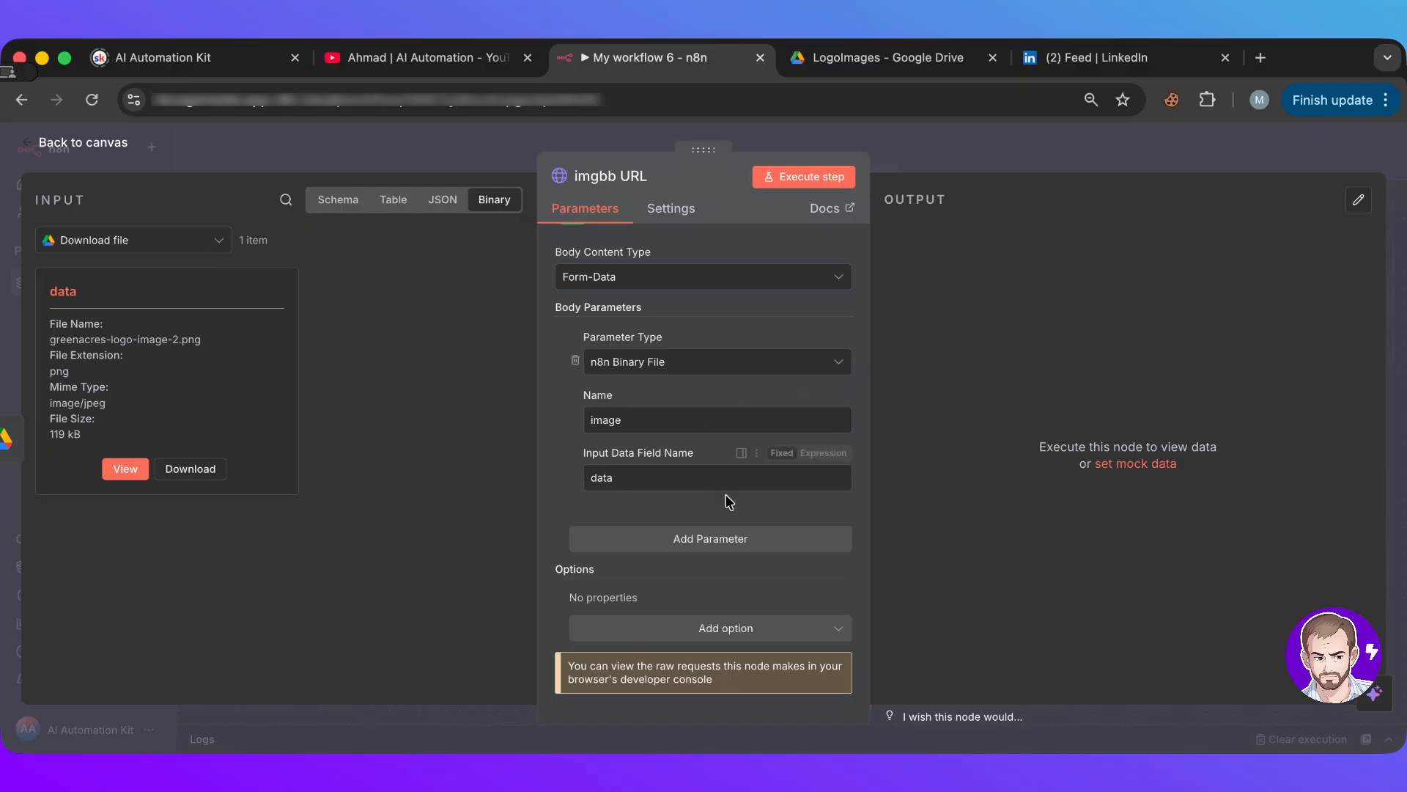
pyautogui.click(1006, 156)
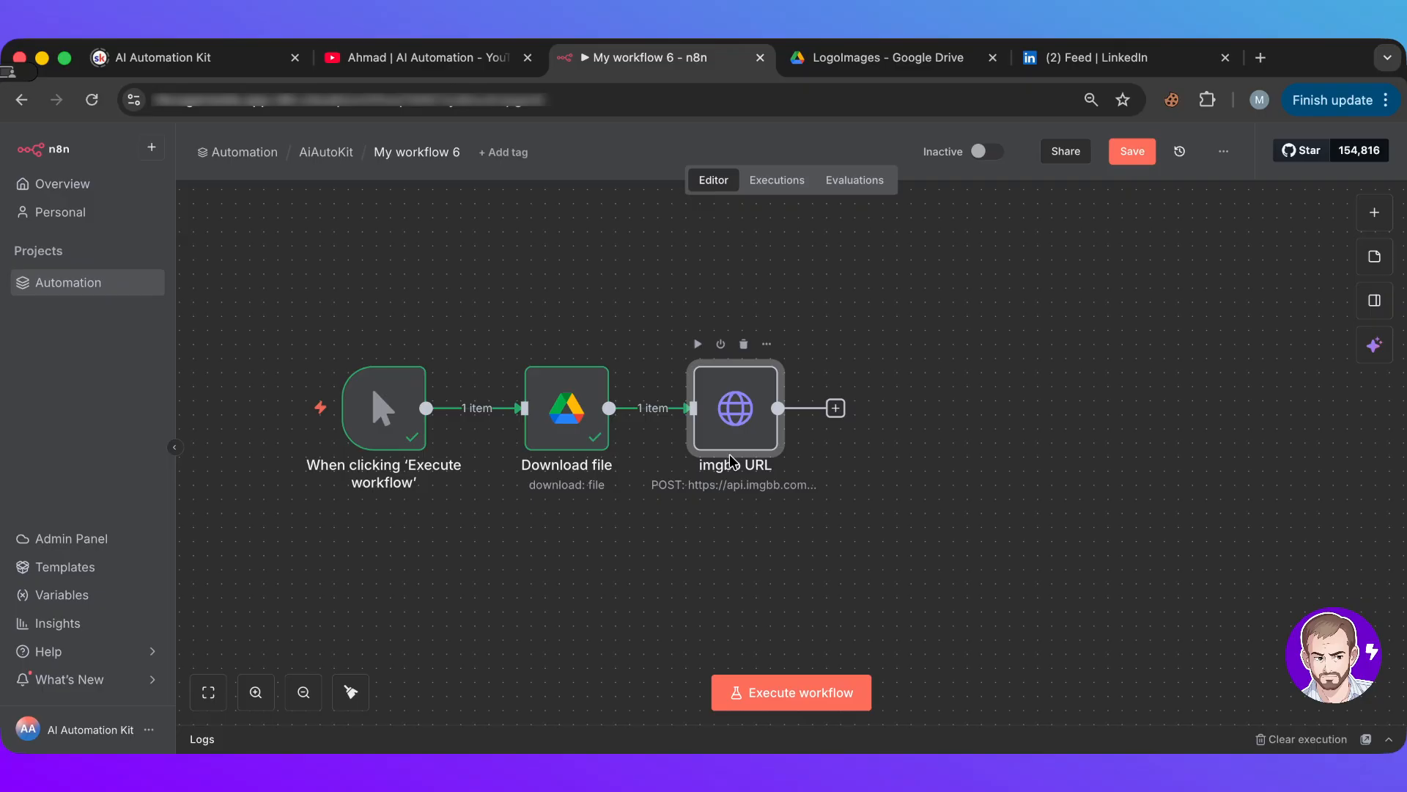
# - Execute the imgbb URL node, view the image links in its output, and return to the canvas
pyautogui.click(697, 344)
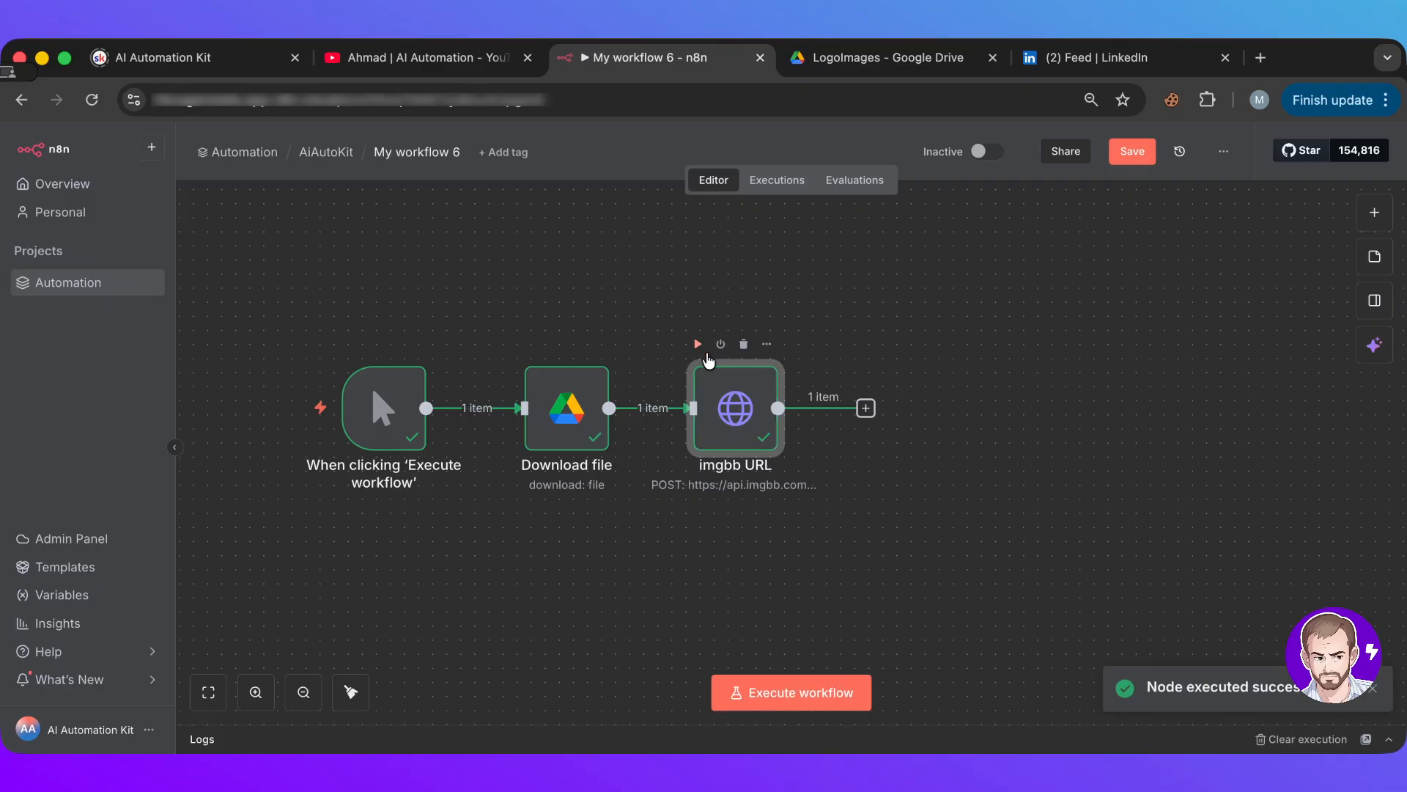
pyautogui.doubleClick(732, 407)
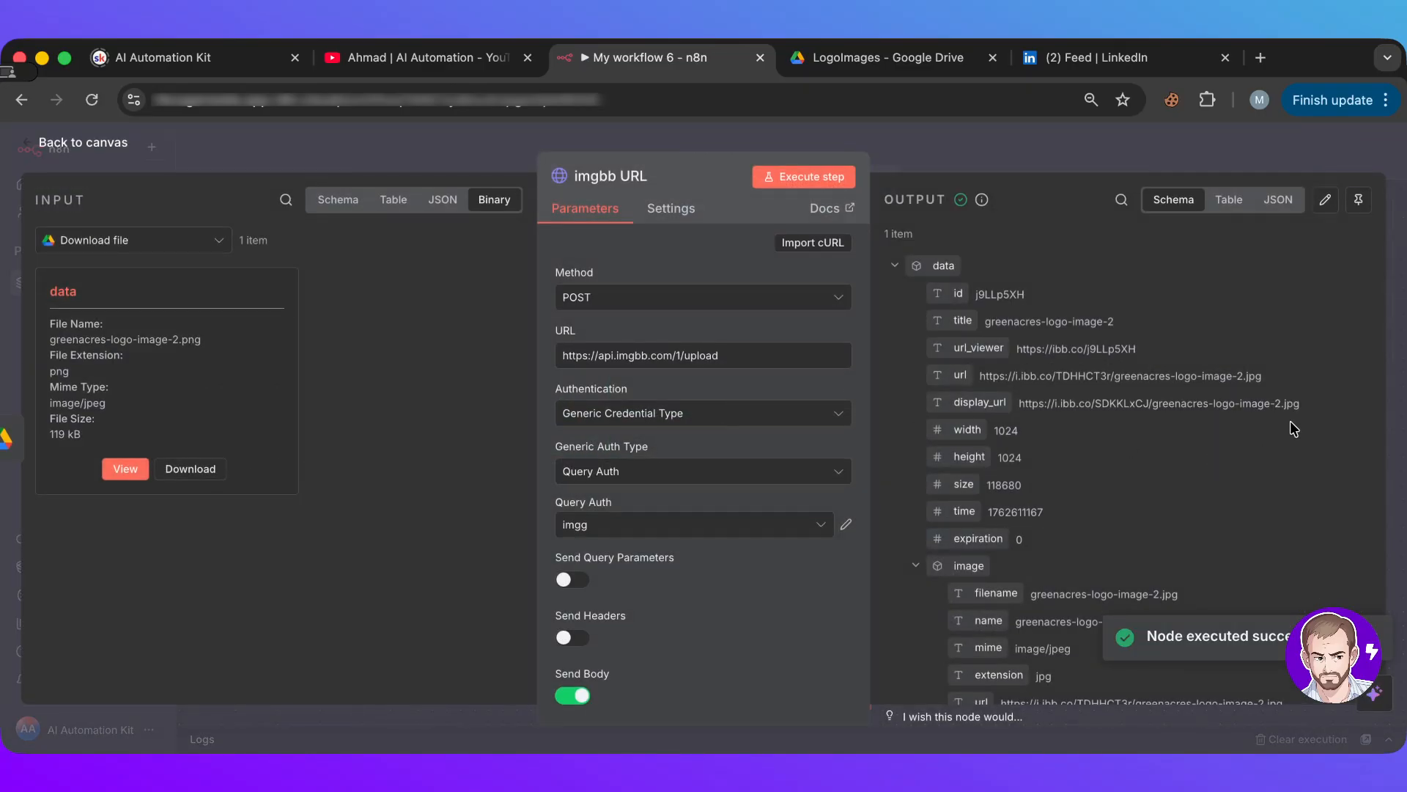
pyautogui.click(1131, 151)
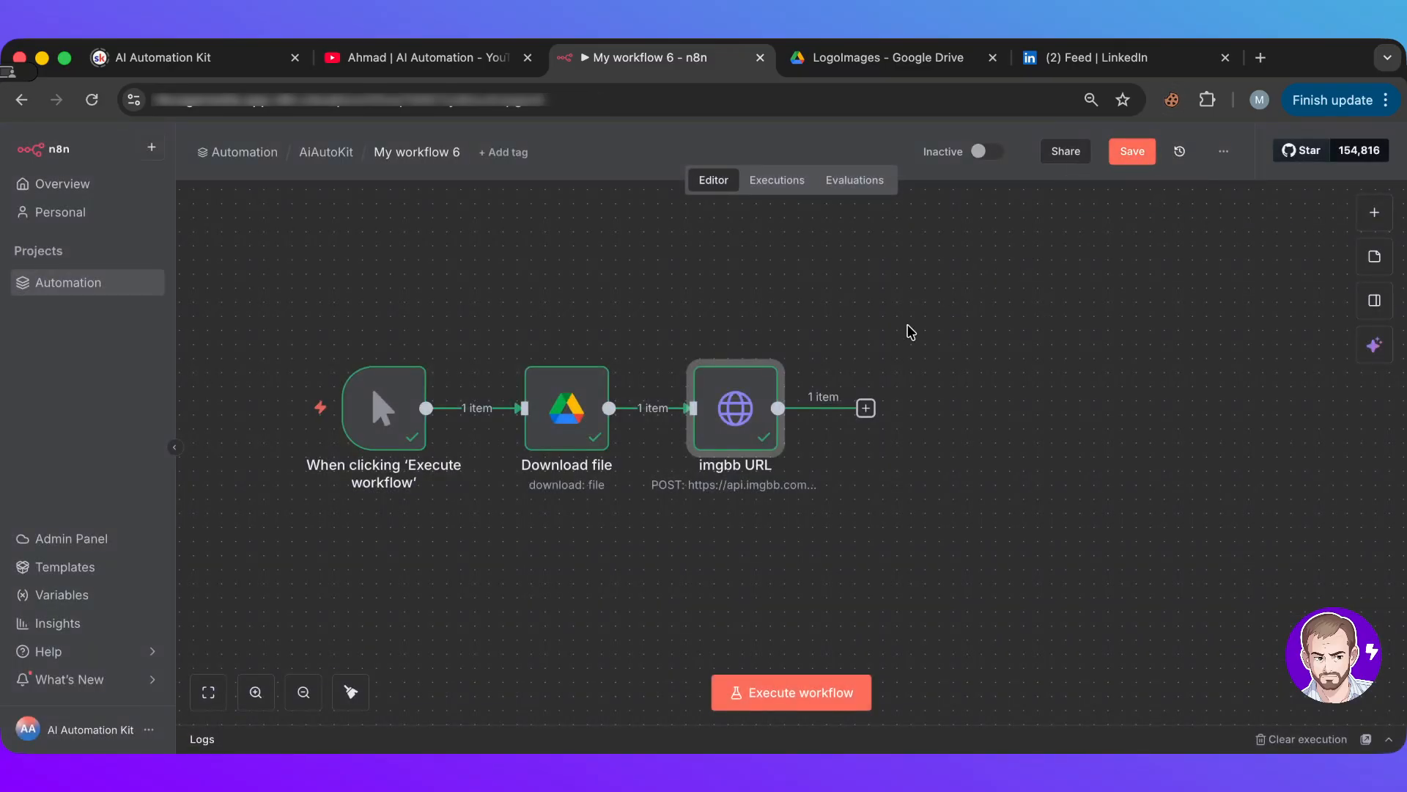
# - Add a Google Drive node with the Download file action after the imgbb URL node
pyautogui.click(865, 409)
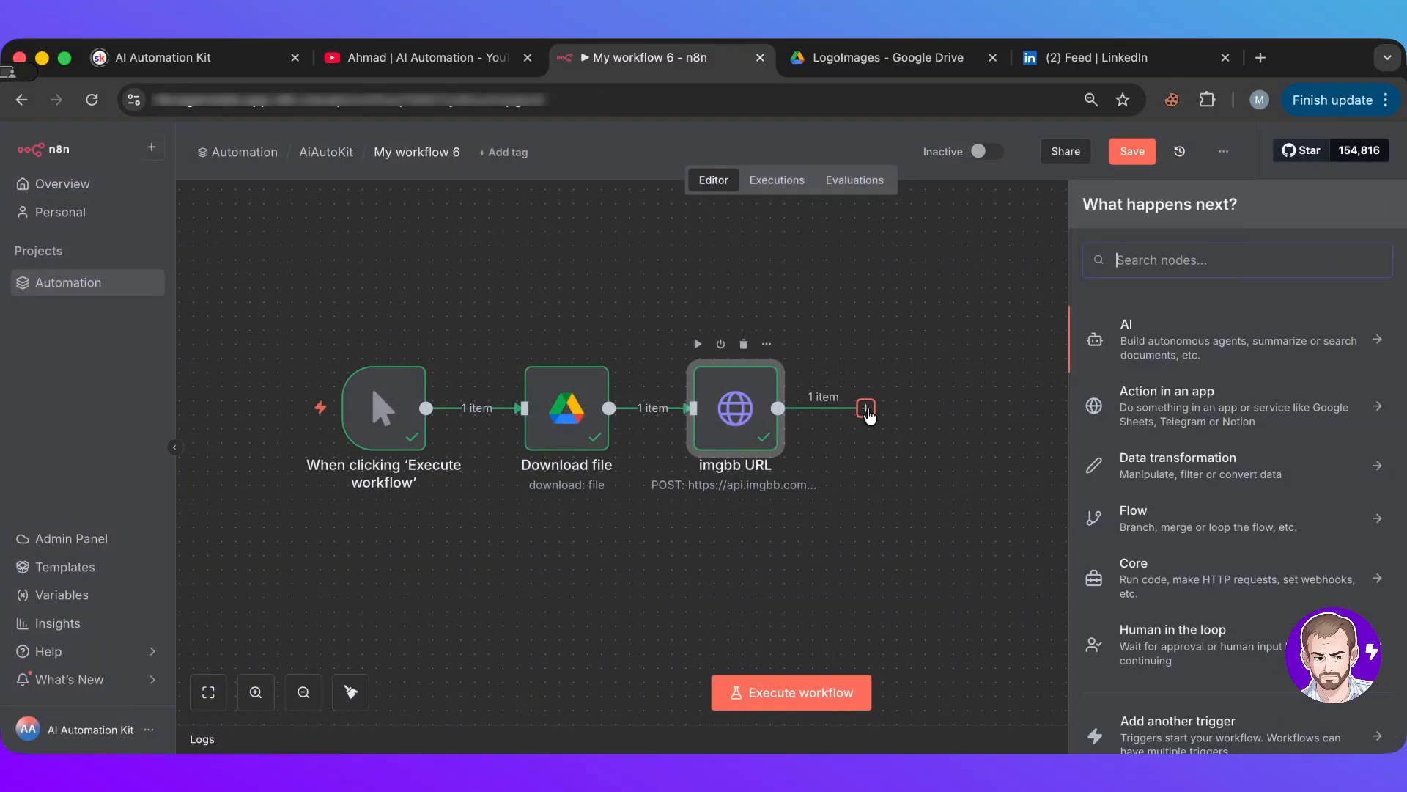
pyautogui.write('d')
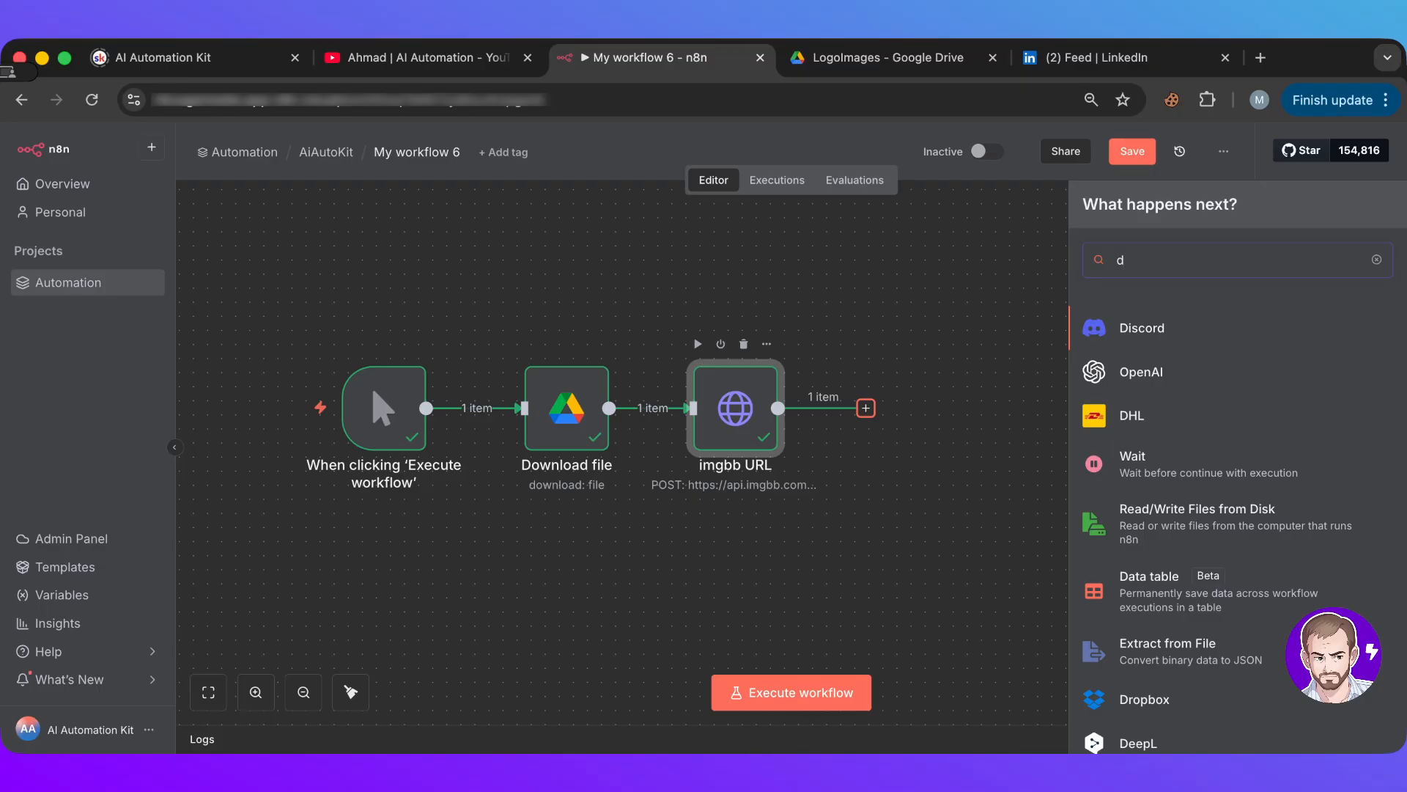
pyautogui.press('BackSpace')
pyautogui.write('dri')
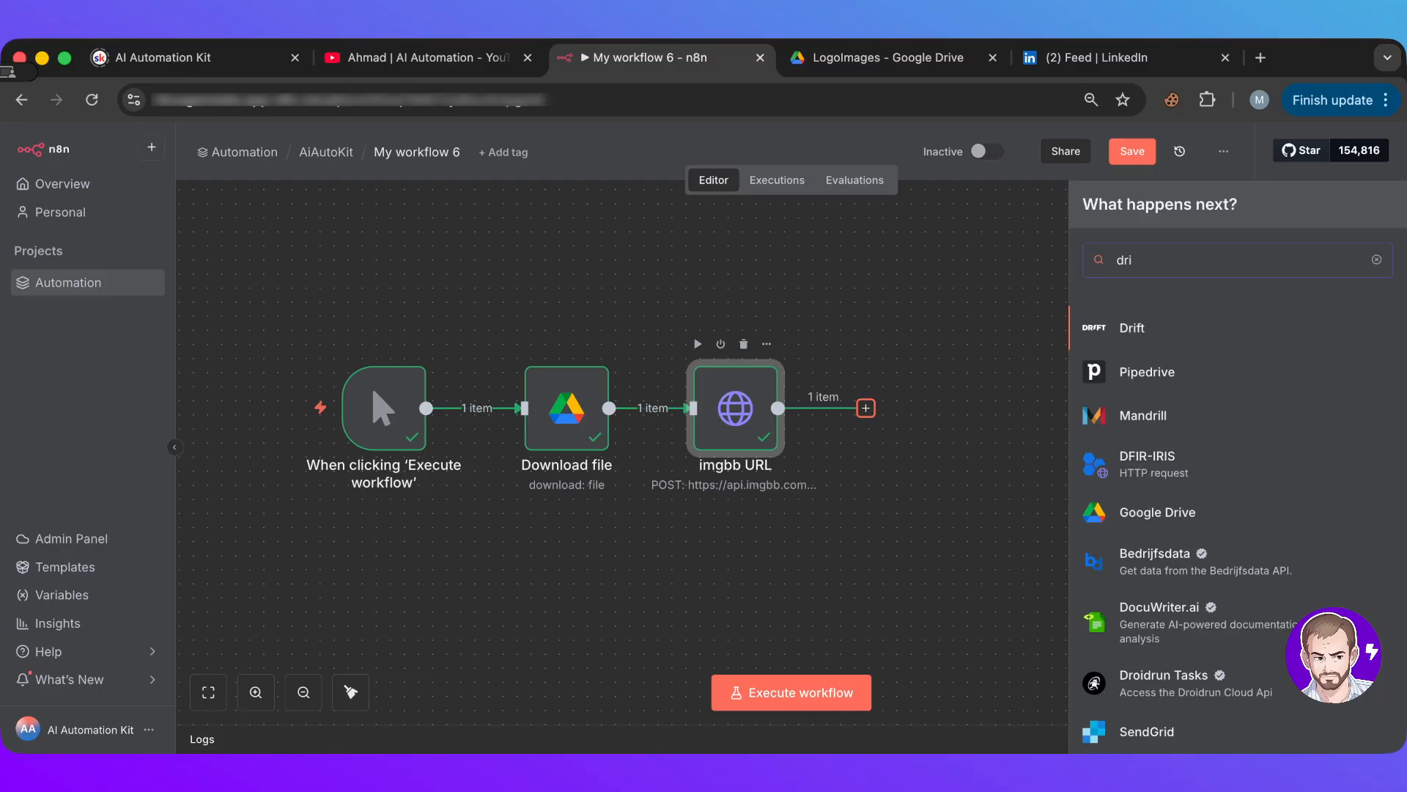
pyautogui.write('ve')
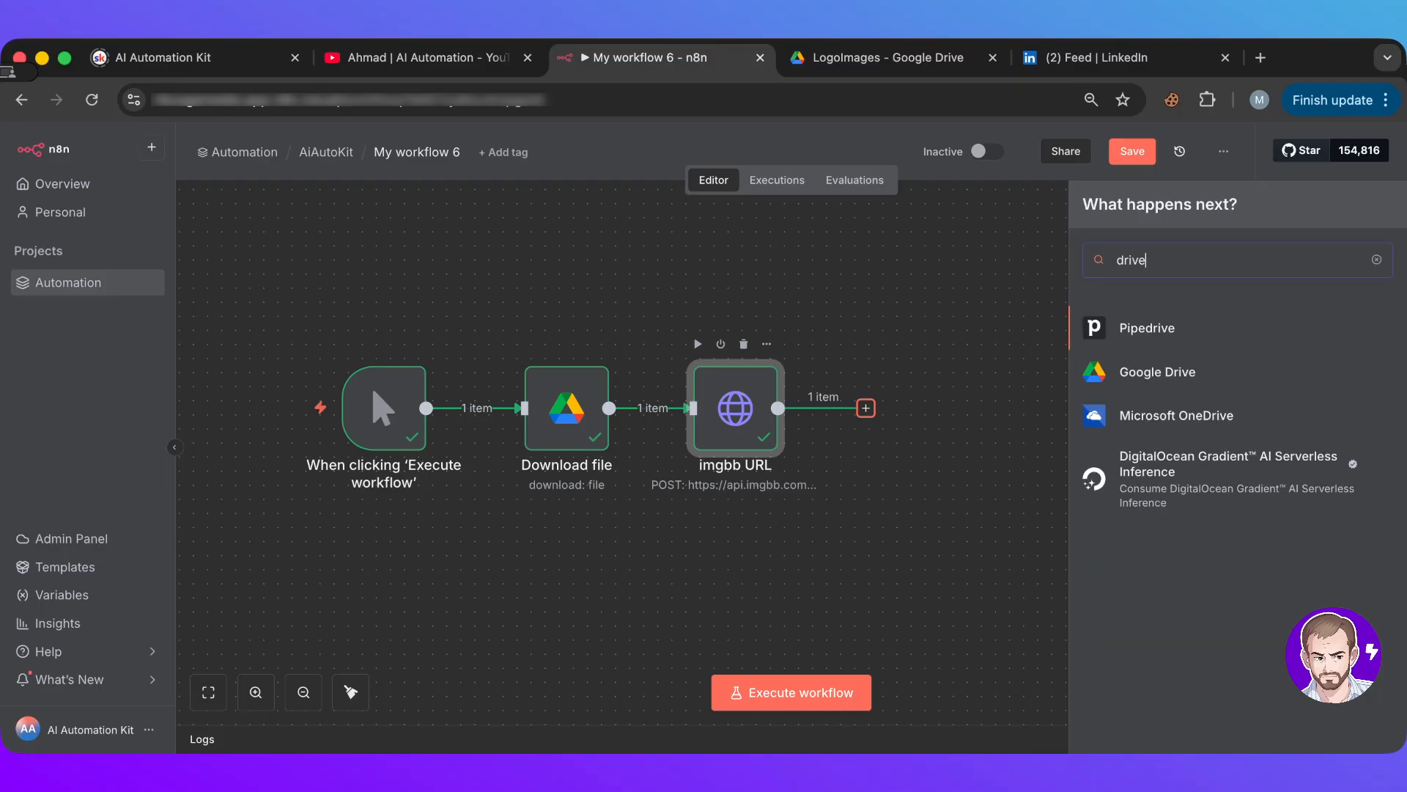
pyautogui.click(1158, 377)
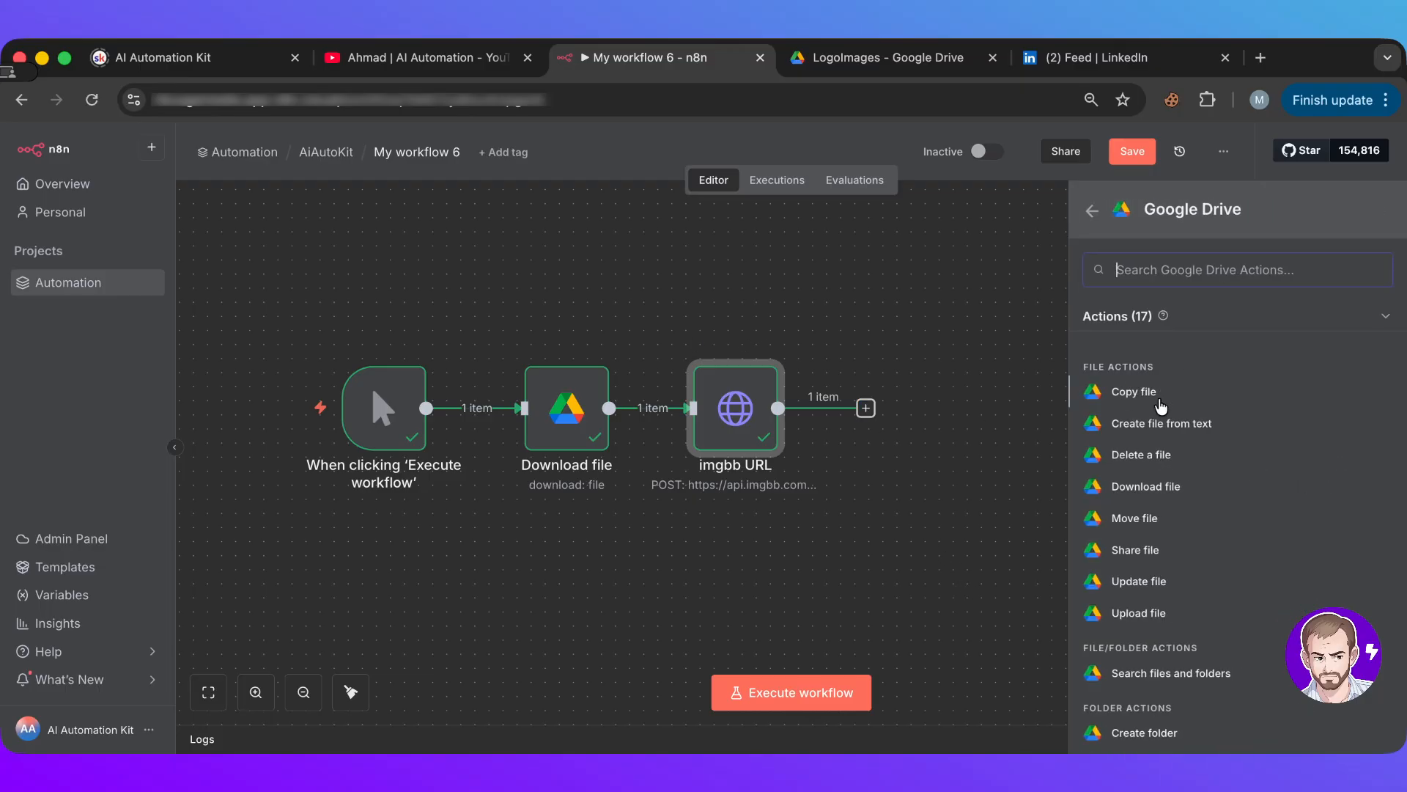
pyautogui.click(1146, 486)
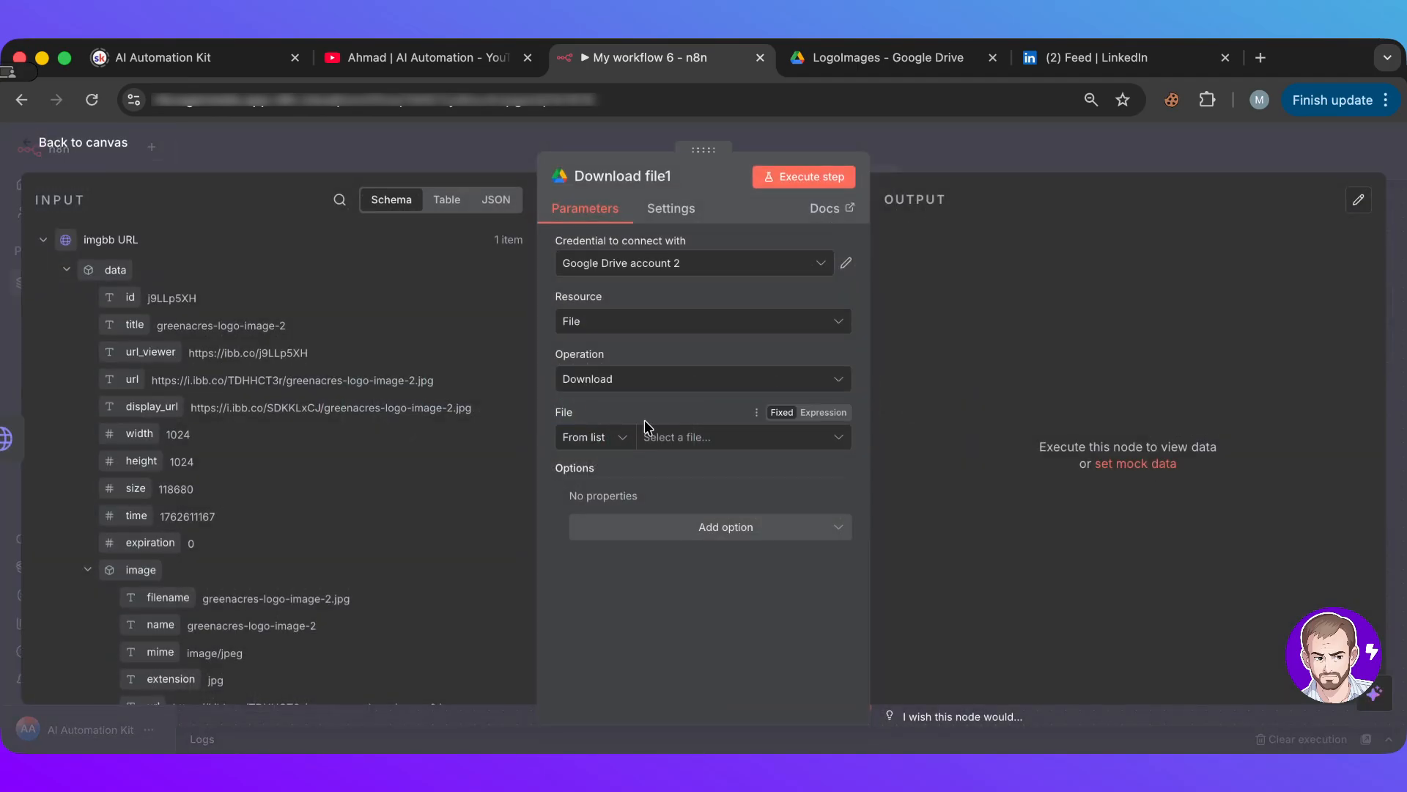
# - Search the new download node's file list for "greenacres", select greenacres-logo-image-2.png, and return to the canvas
pyautogui.click(667, 438)
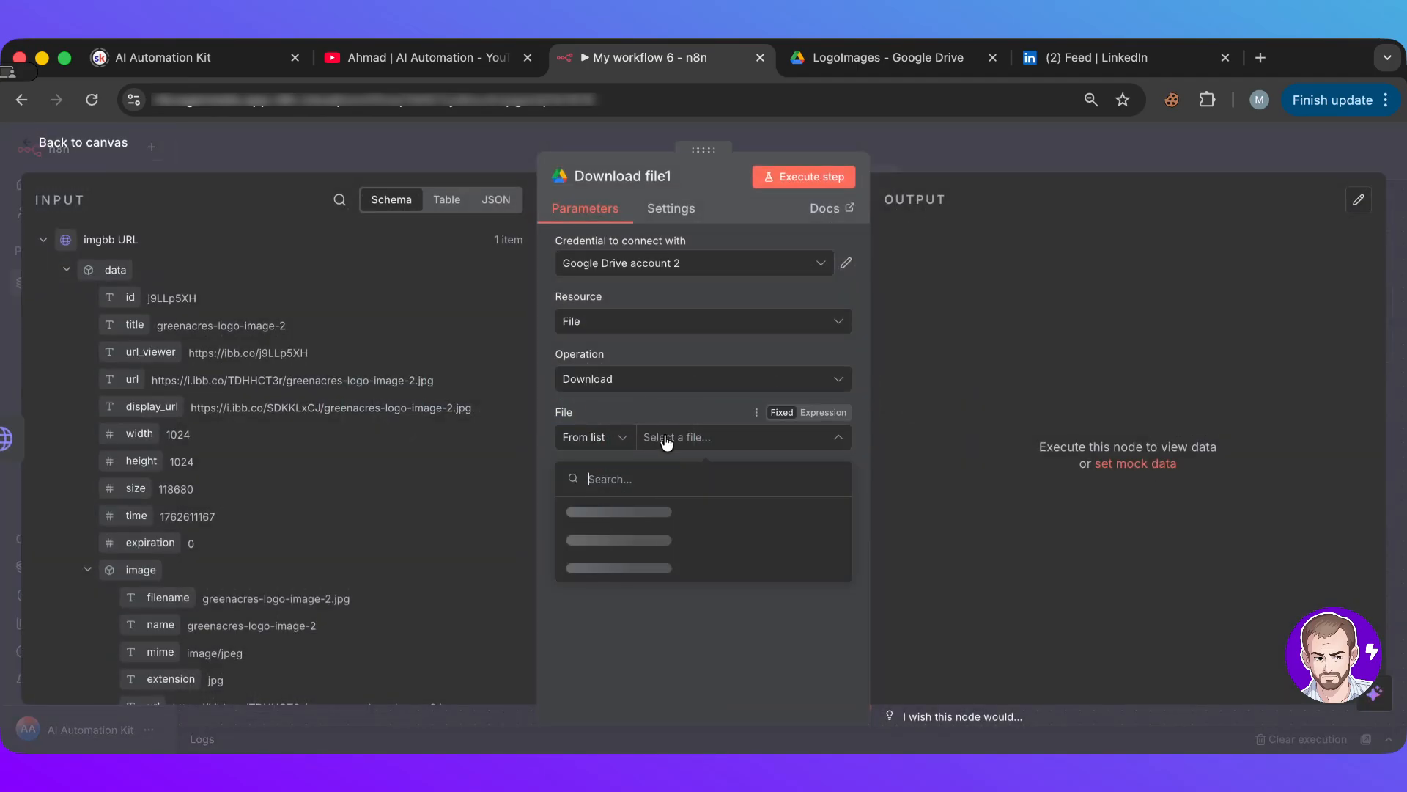
pyautogui.write('green')
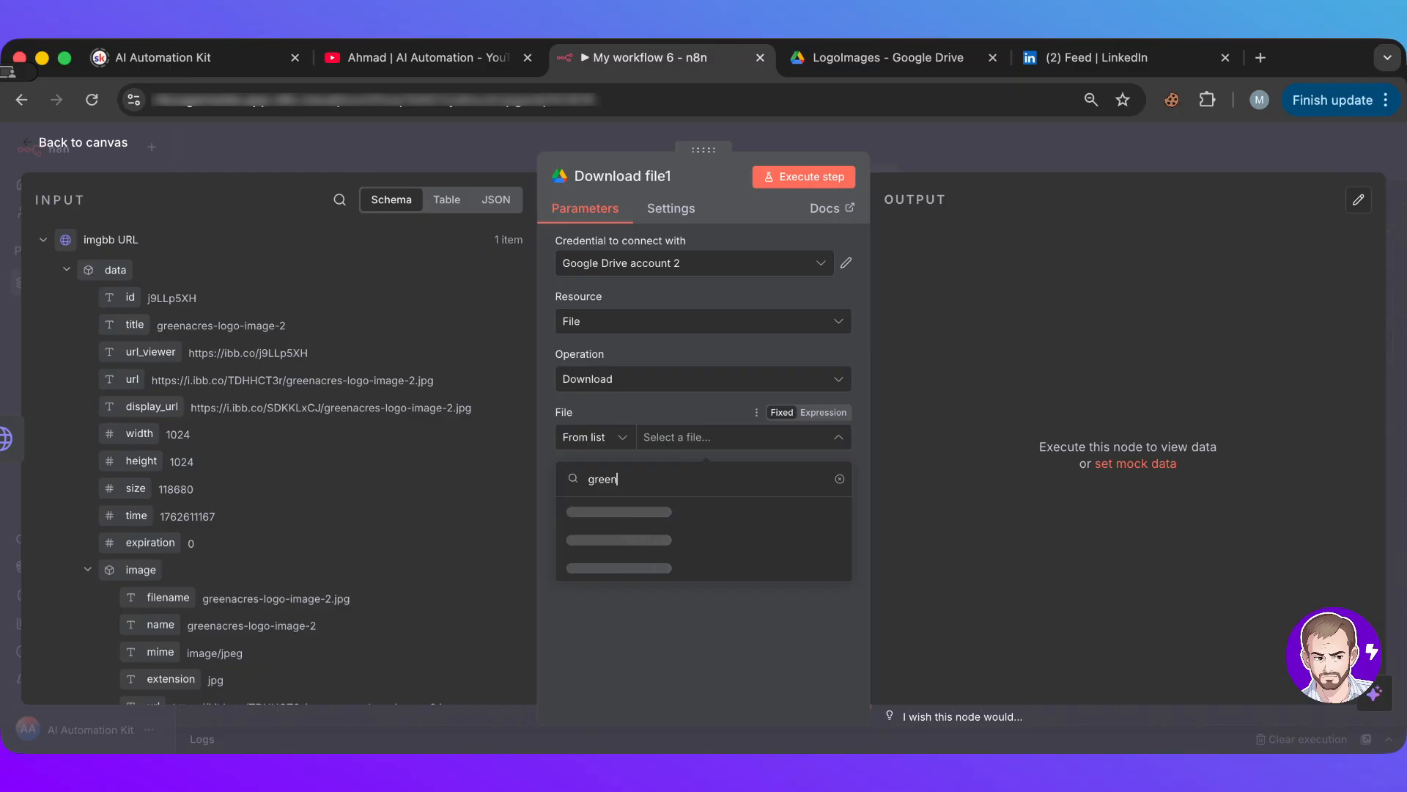
pyautogui.write('acres')
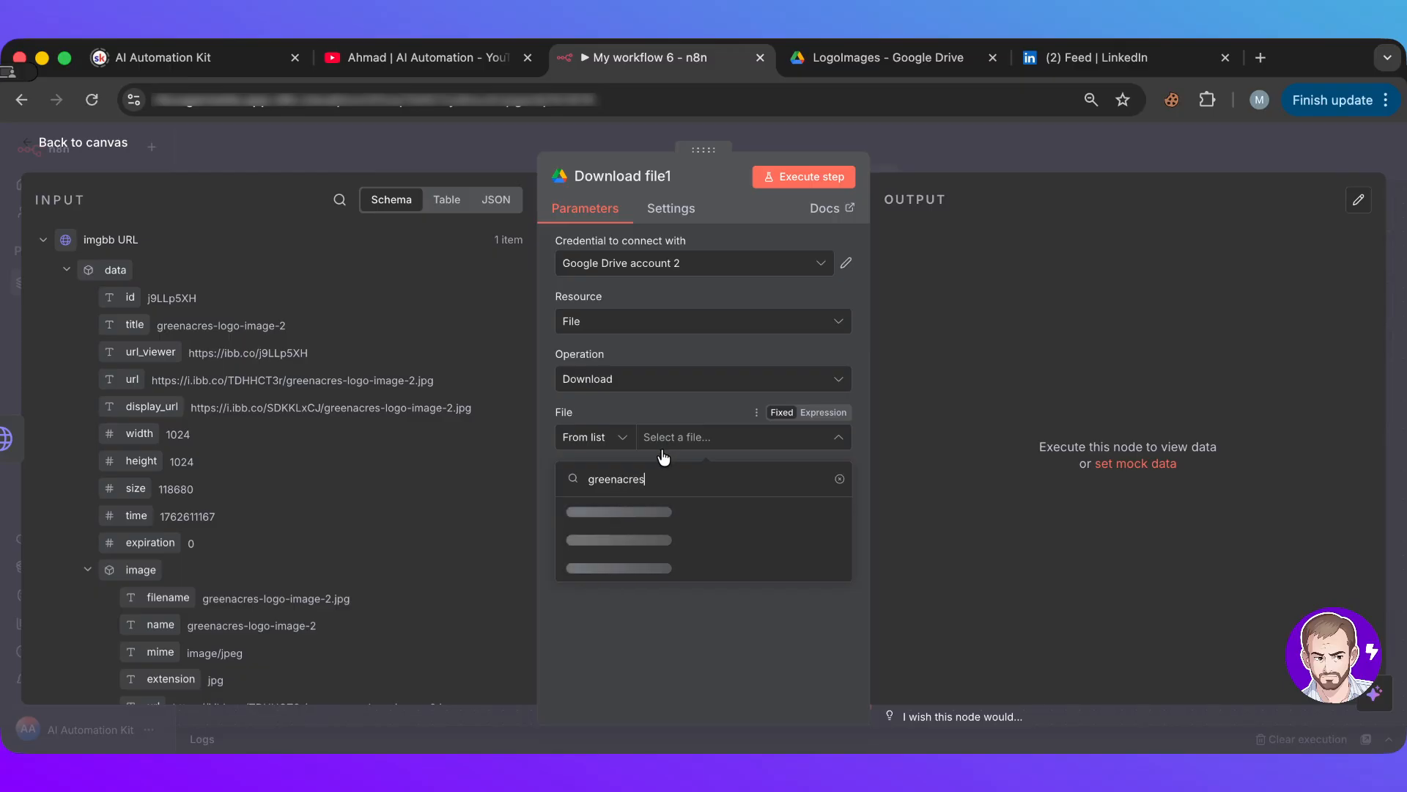
pyautogui.click(615, 507)
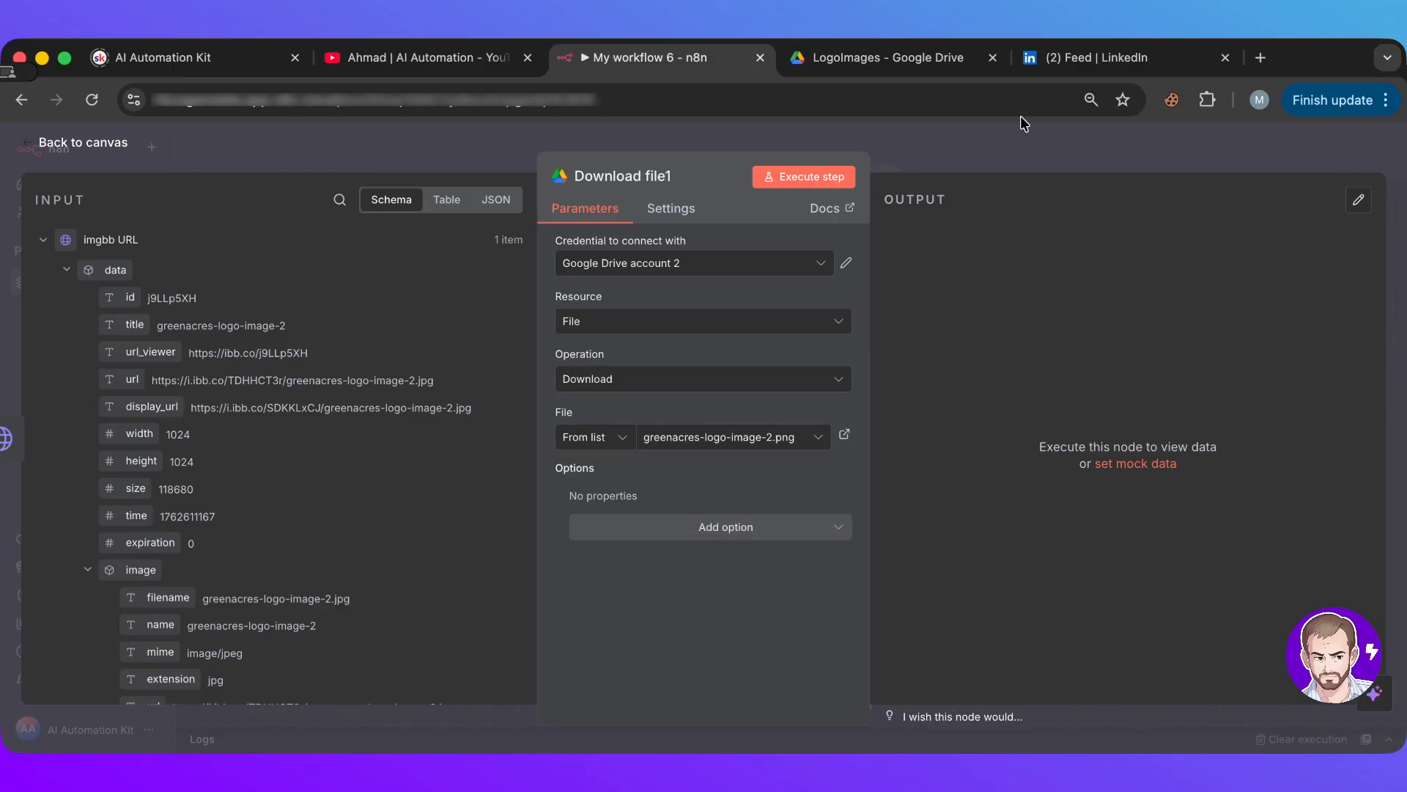
pyautogui.click(1006, 144)
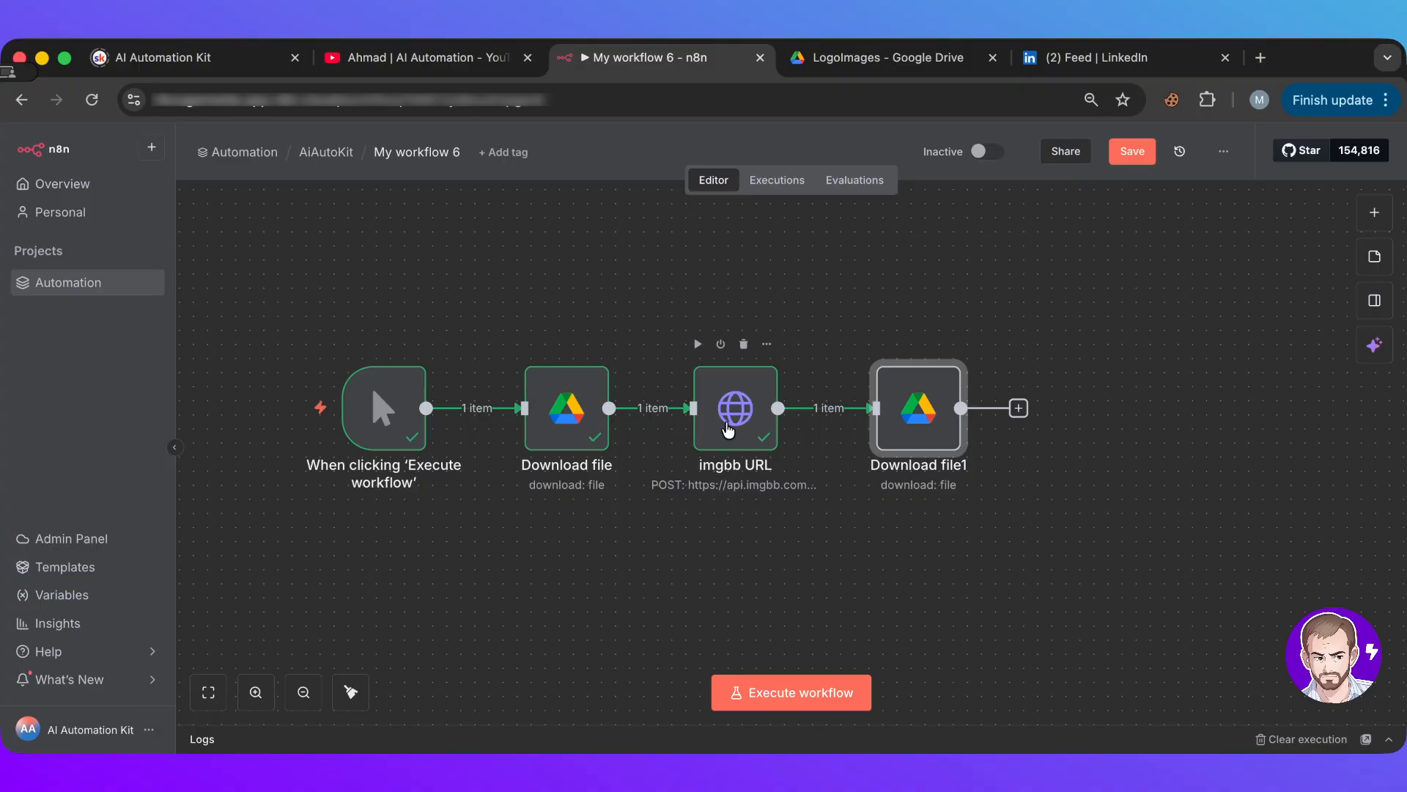
# - Pin the imgbb URL node's output data and execute the Google Drive download node that follows it
pyautogui.rightClick(737, 398)
pyautogui.click(784, 521)
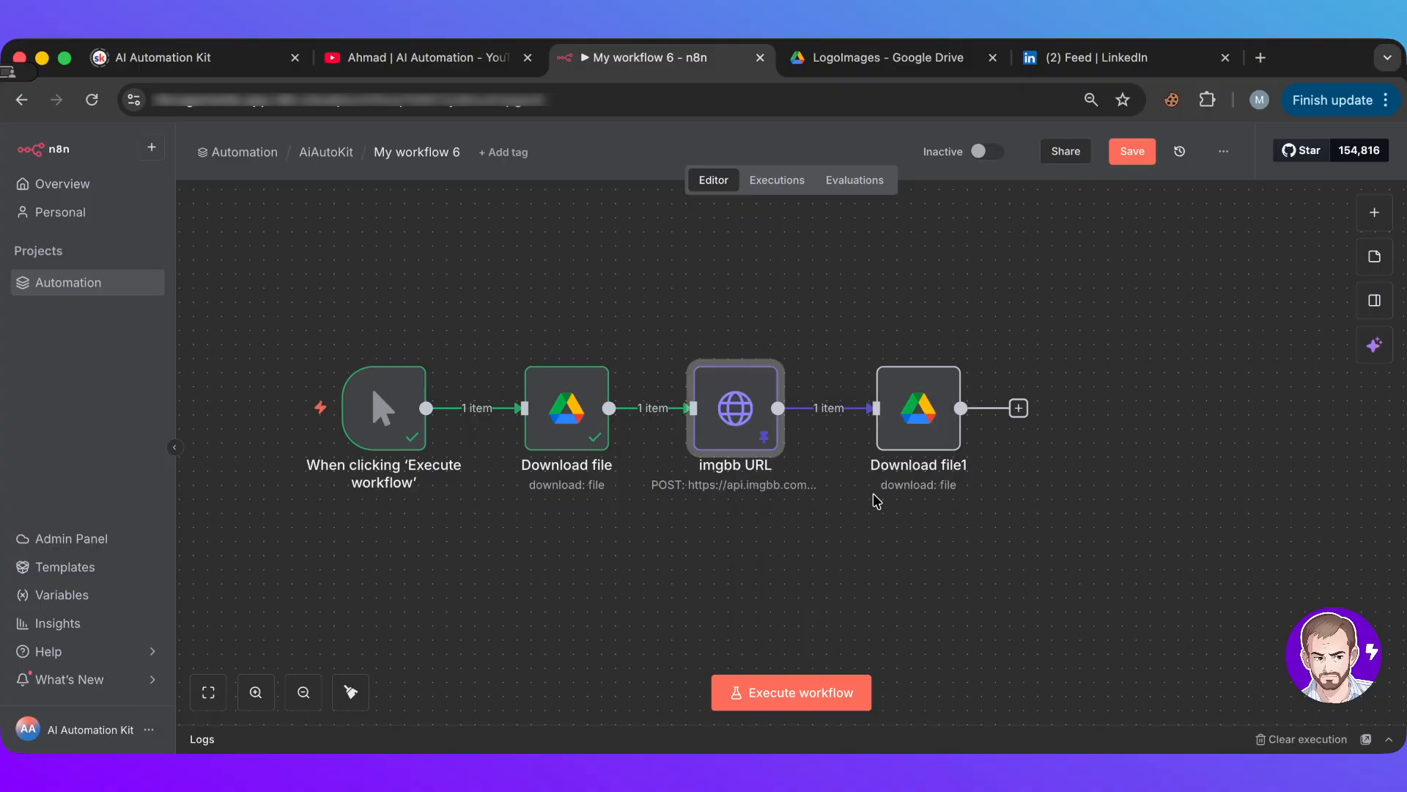
pyautogui.hscroll(3, 1088, 428)
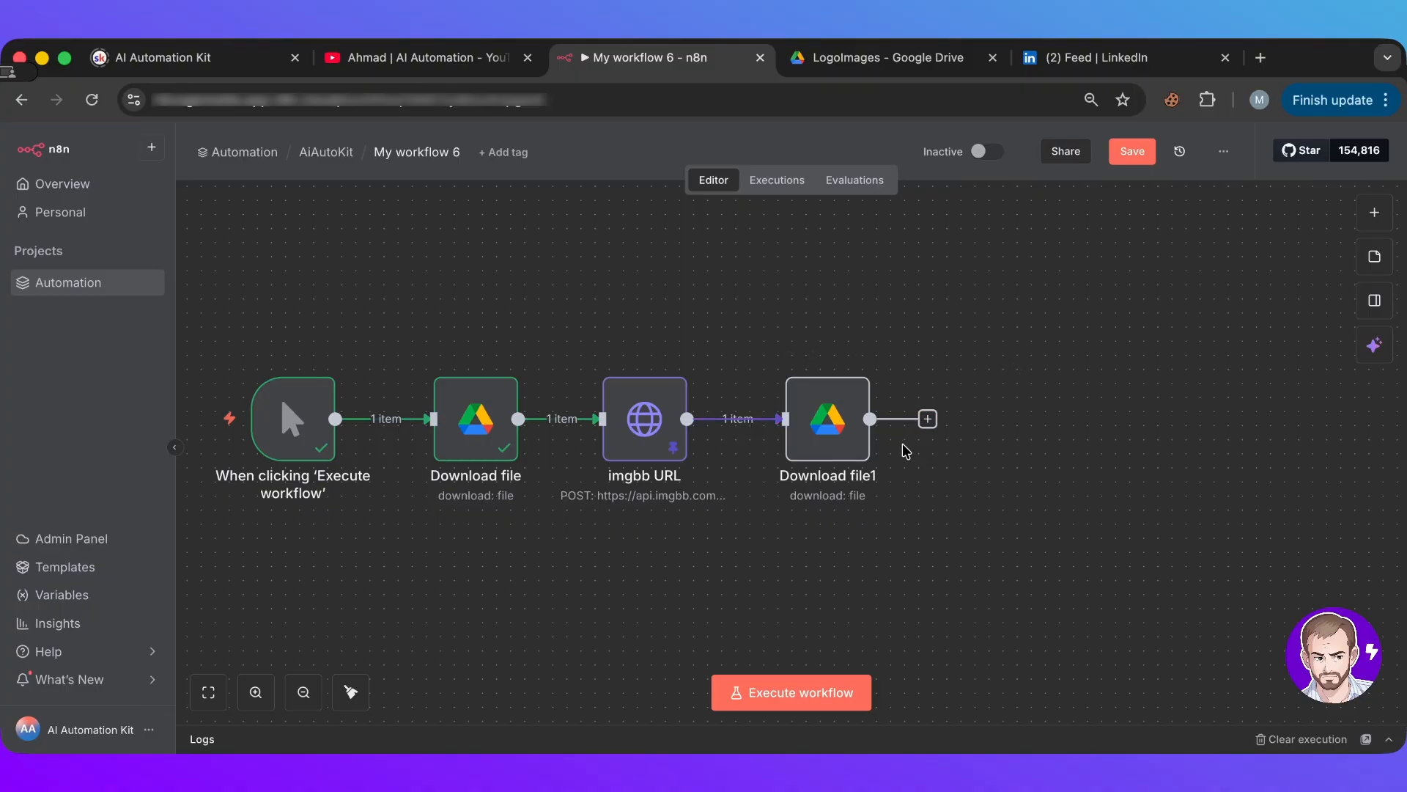
pyautogui.moveTo(867, 450)
pyautogui.click(789, 356)
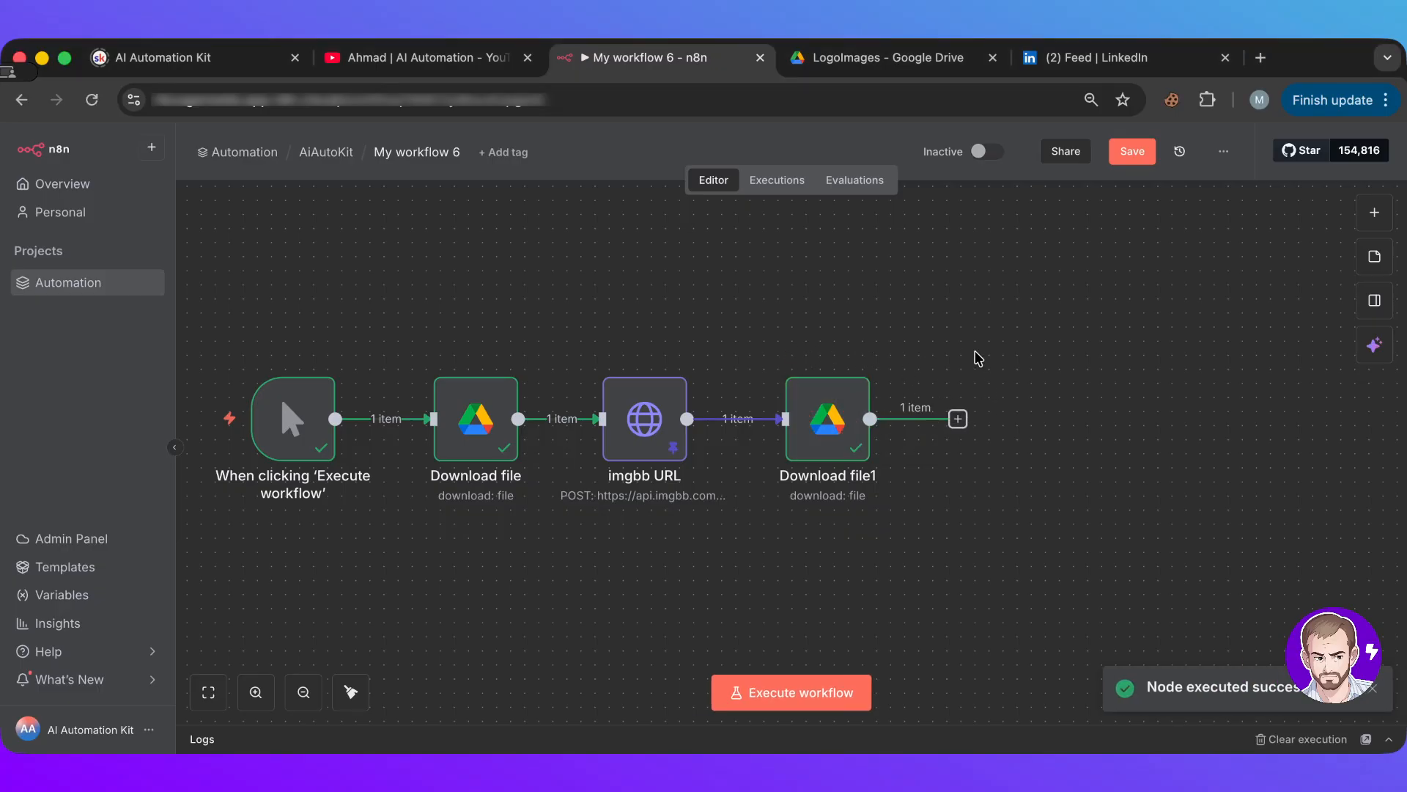
# - Paste the copied OpenAI Analyze Image node and connect the second Google Drive download node's output to it
pyautogui.hscroll(1, 1022, 365)
pyautogui.press('super+v')
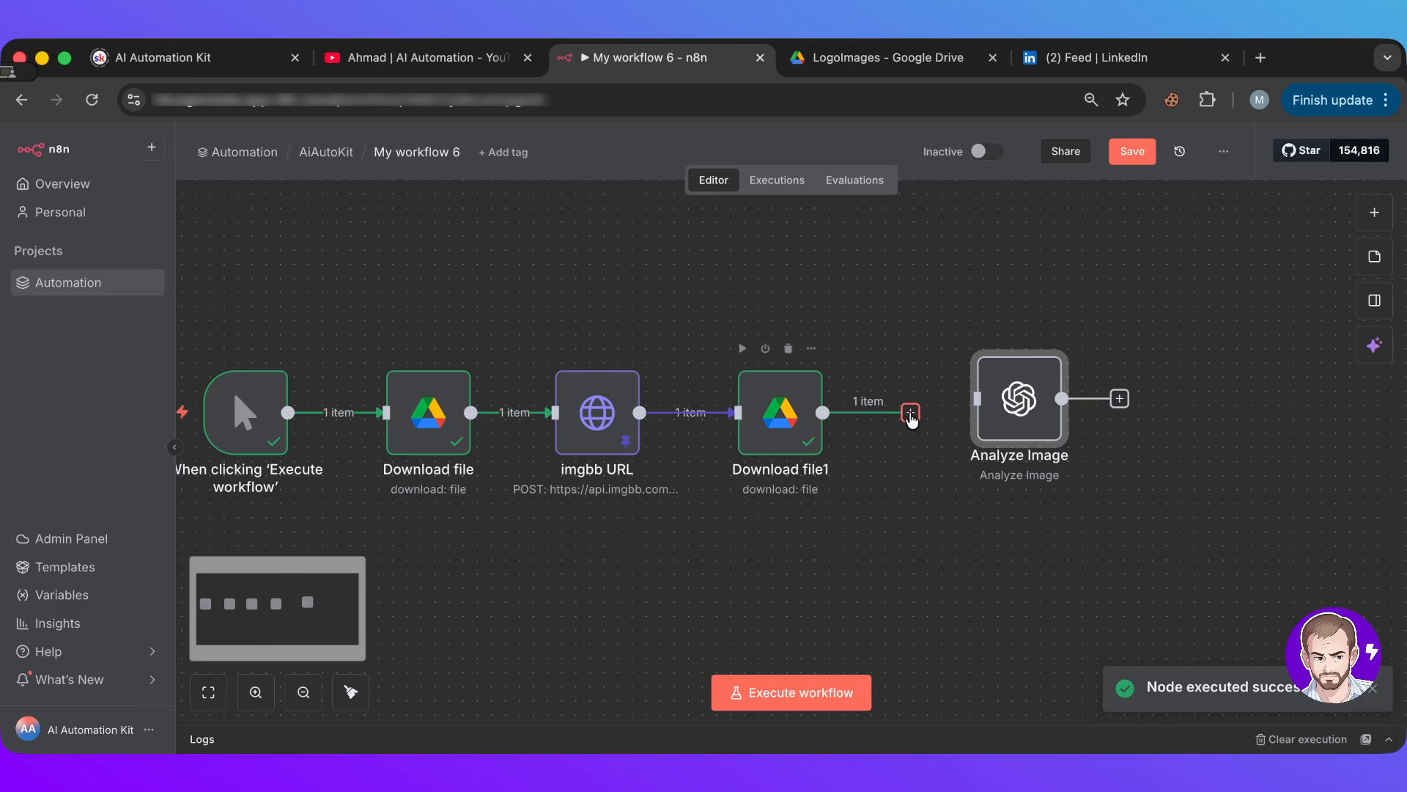
pyautogui.moveTo(911, 414); pyautogui.dragTo(942, 427)
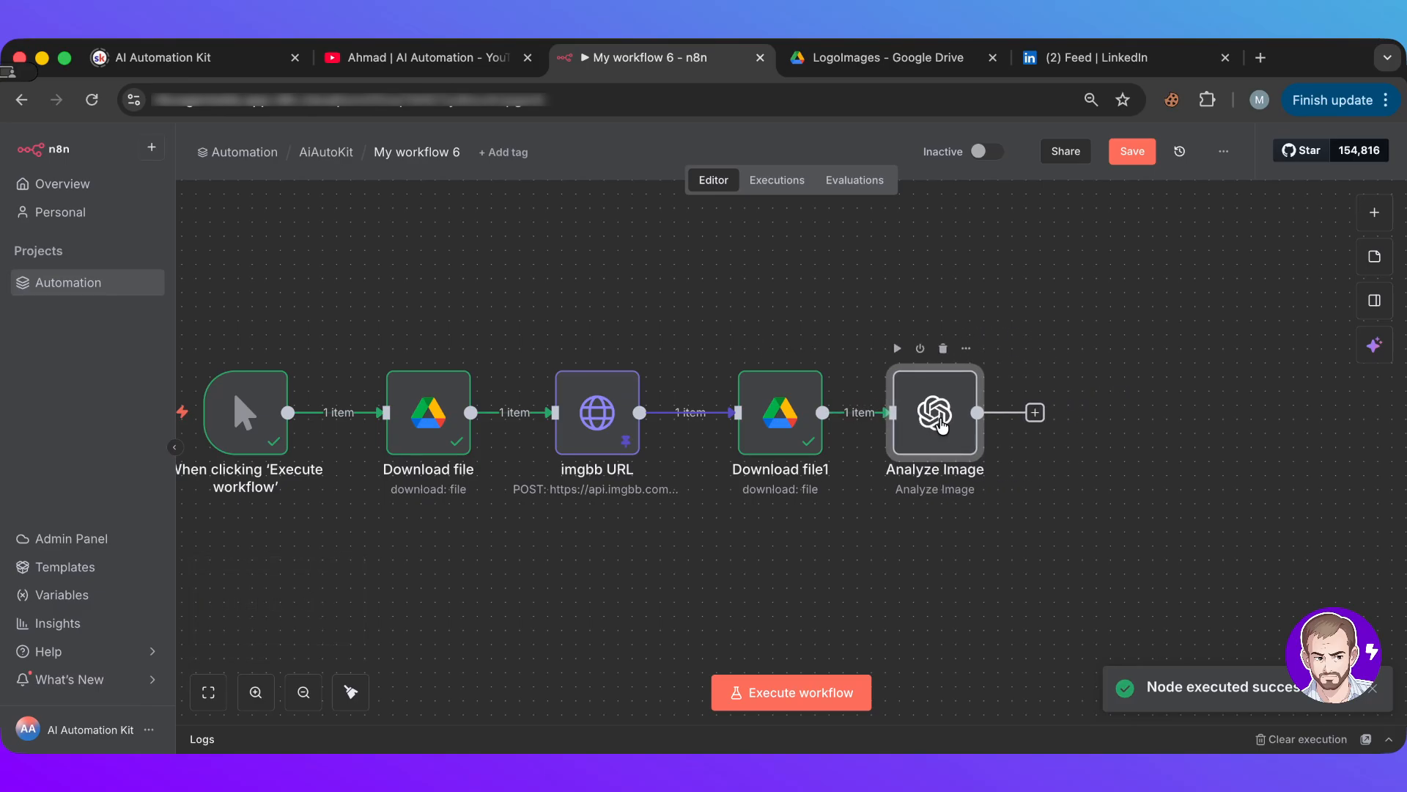
# - Review the Analyze Image node's model, full text prompt and binary input settings, and return to the canvas
pyautogui.doubleClick(943, 427)
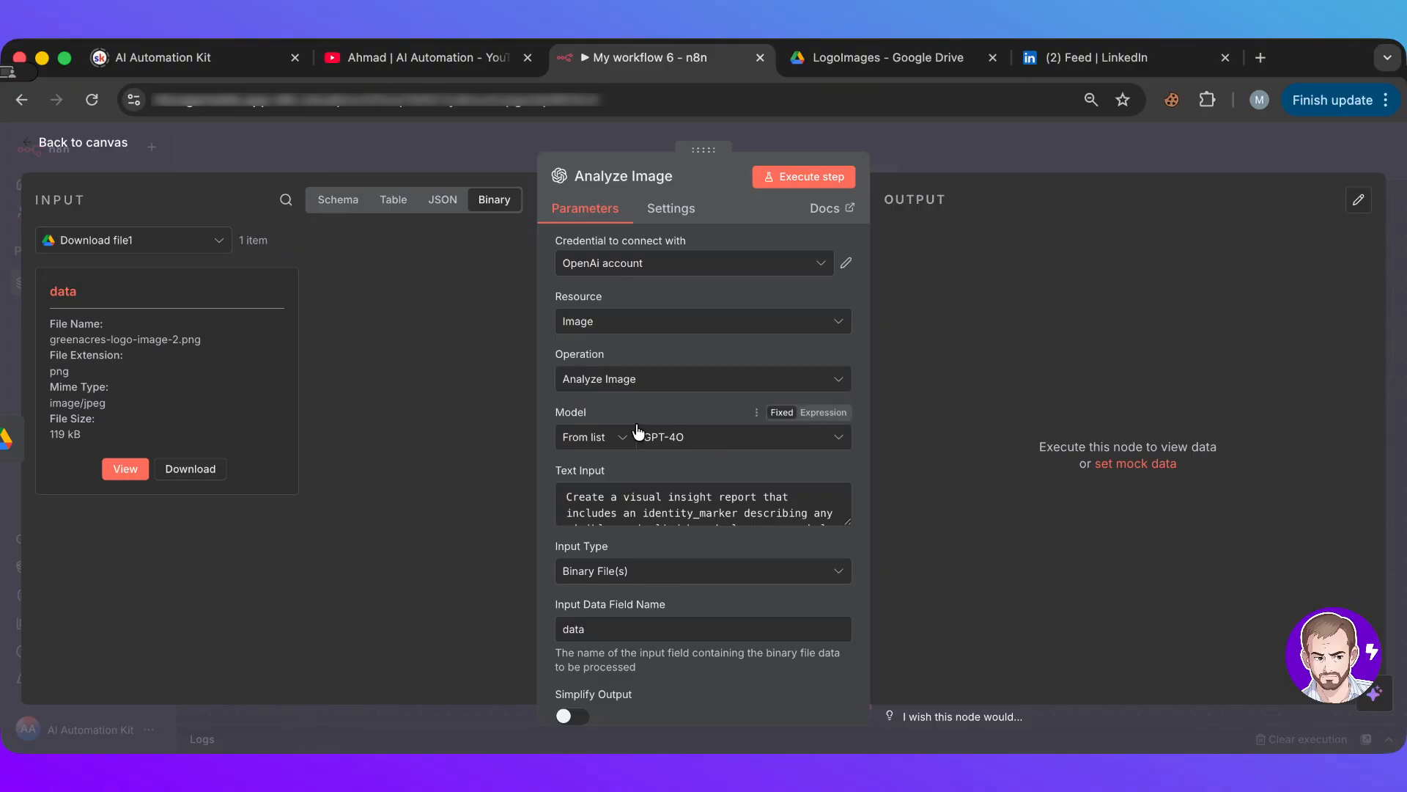
pyautogui.scroll(-1, 635, 423)
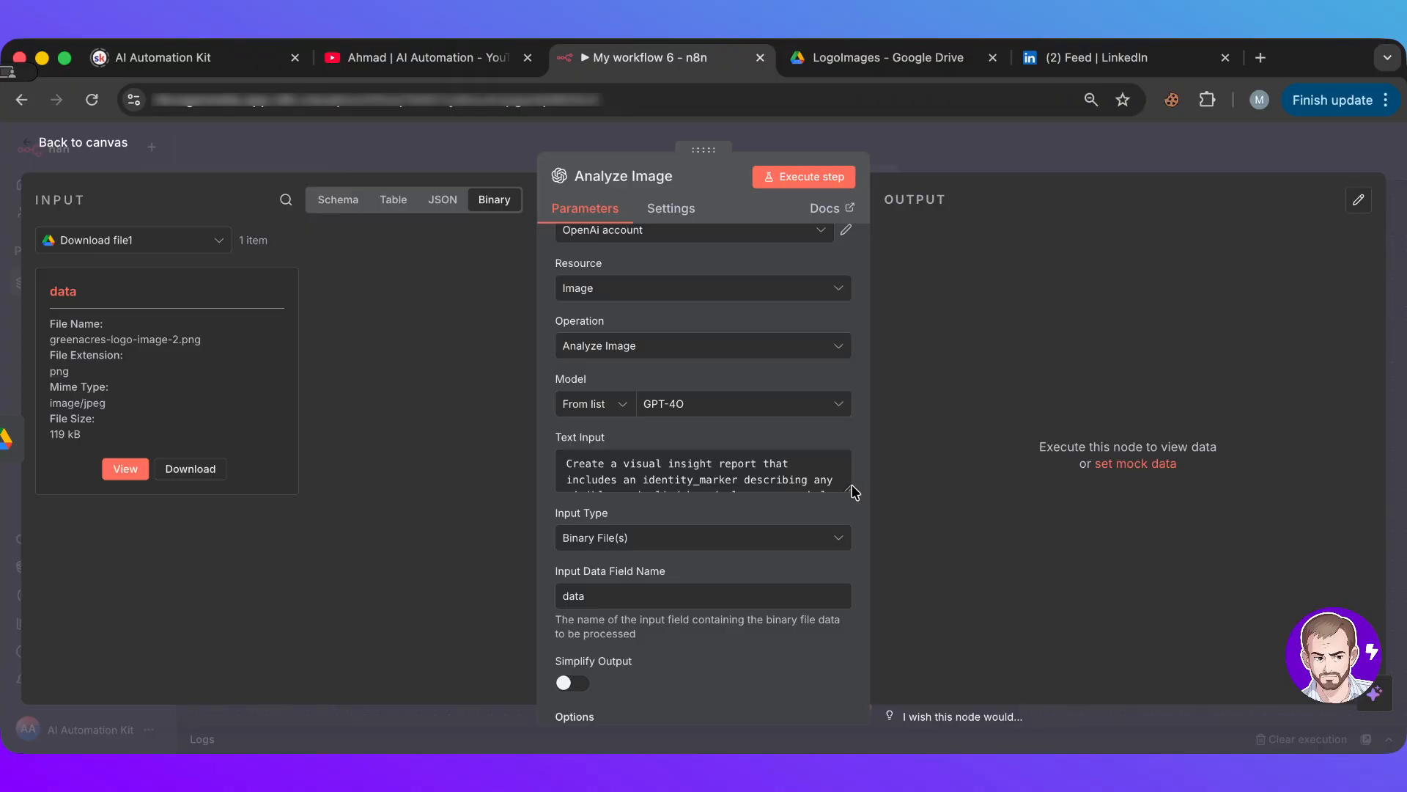
pyautogui.moveTo(848, 486); pyautogui.dragTo(847, 537)
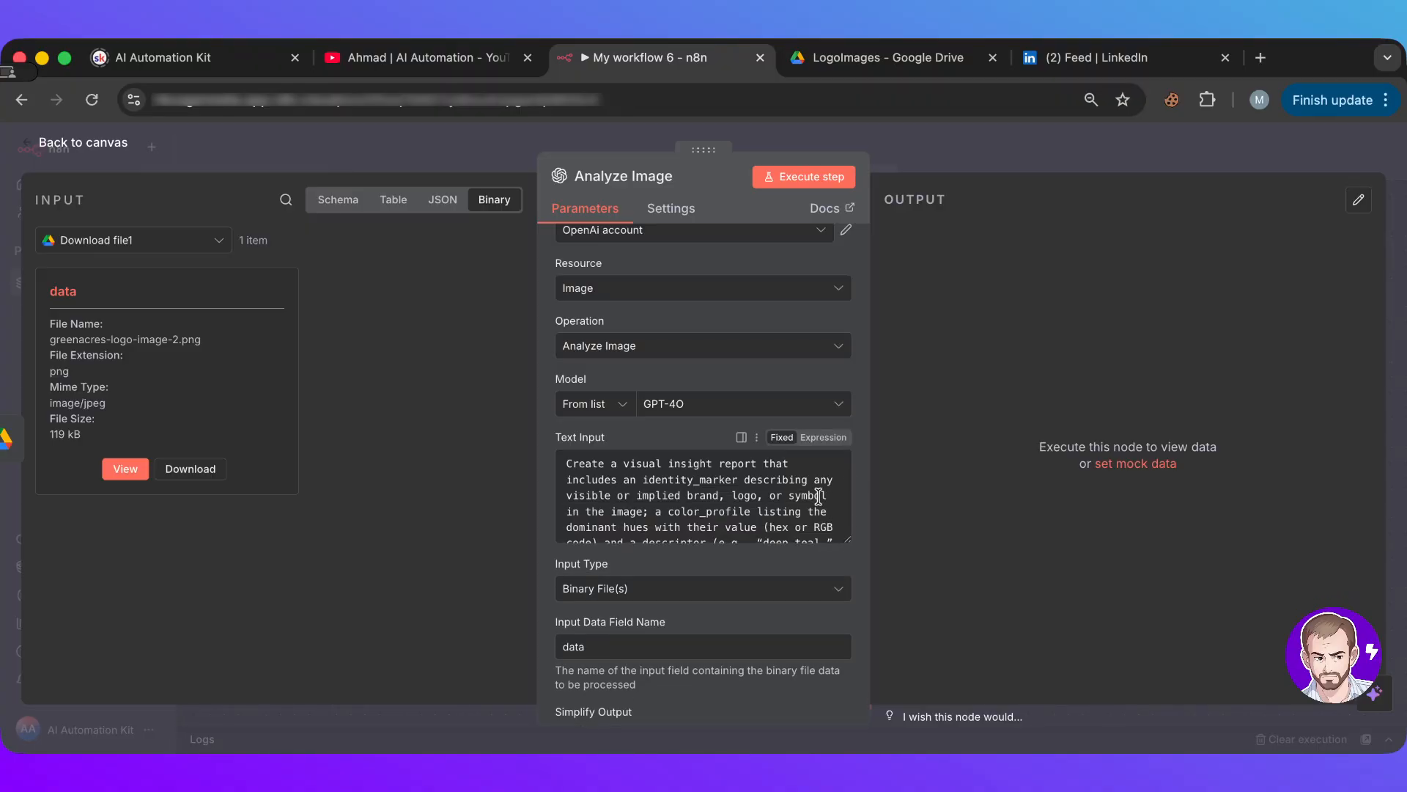
pyautogui.scroll(-8, 819, 496)
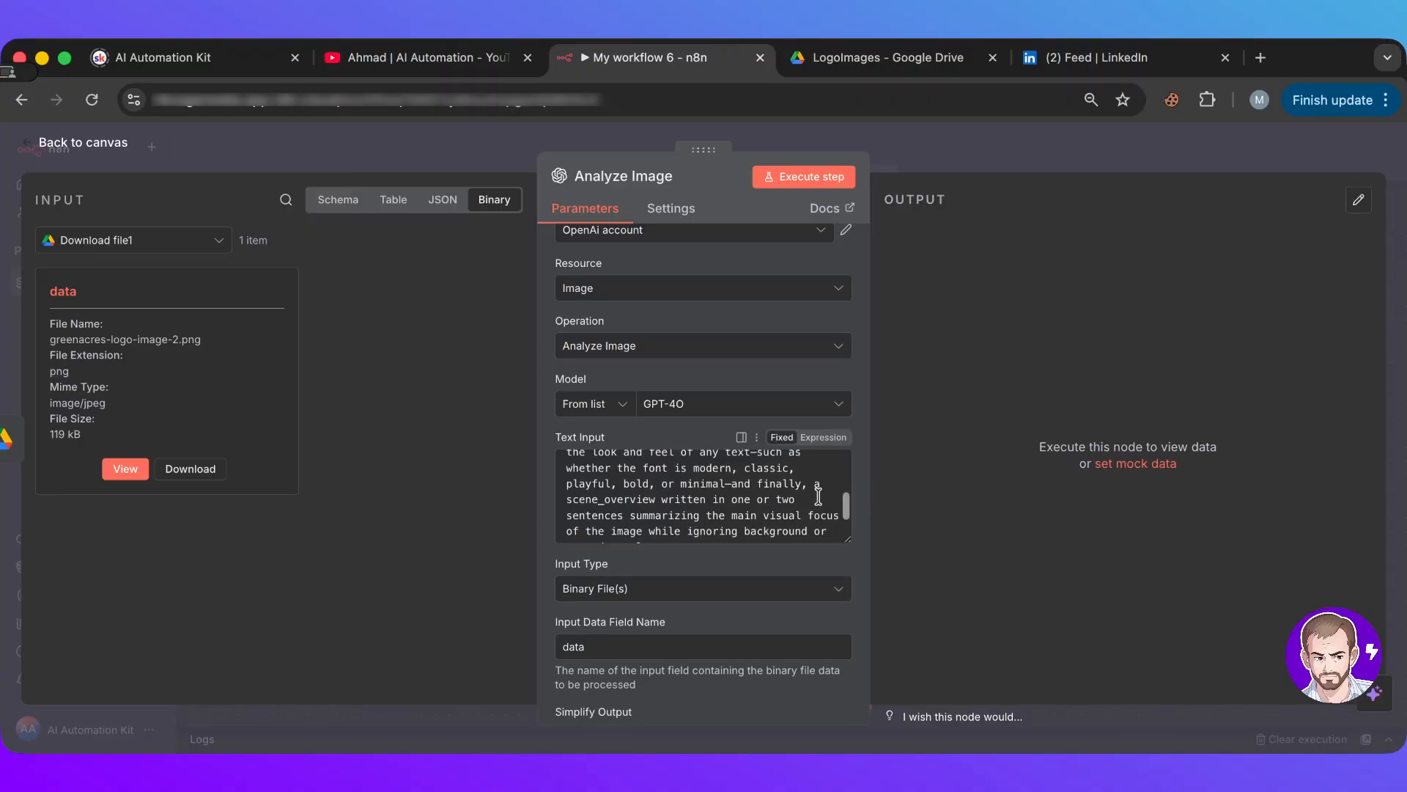
pyautogui.scroll(8, 818, 496)
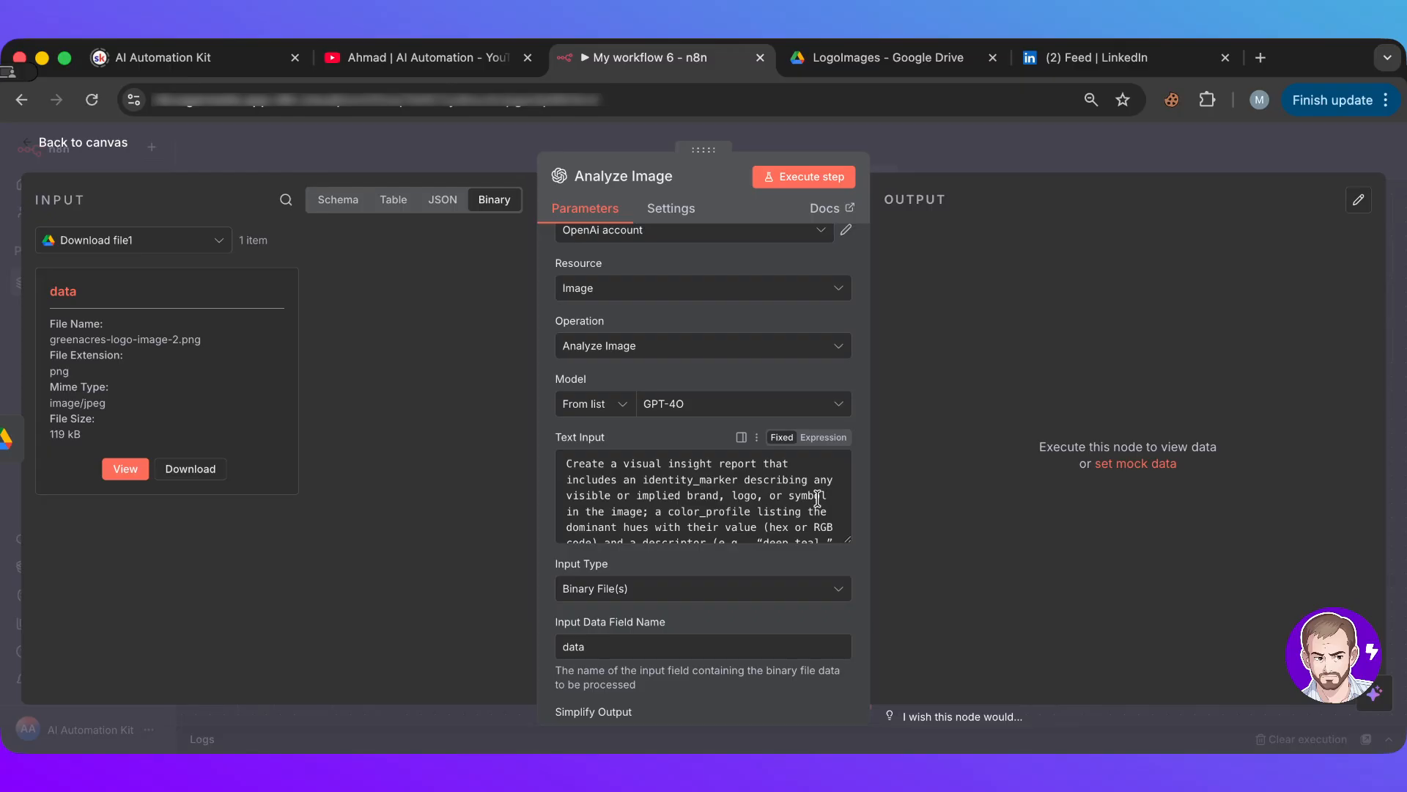
pyautogui.scroll(-3, 788, 584)
pyautogui.click(987, 154)
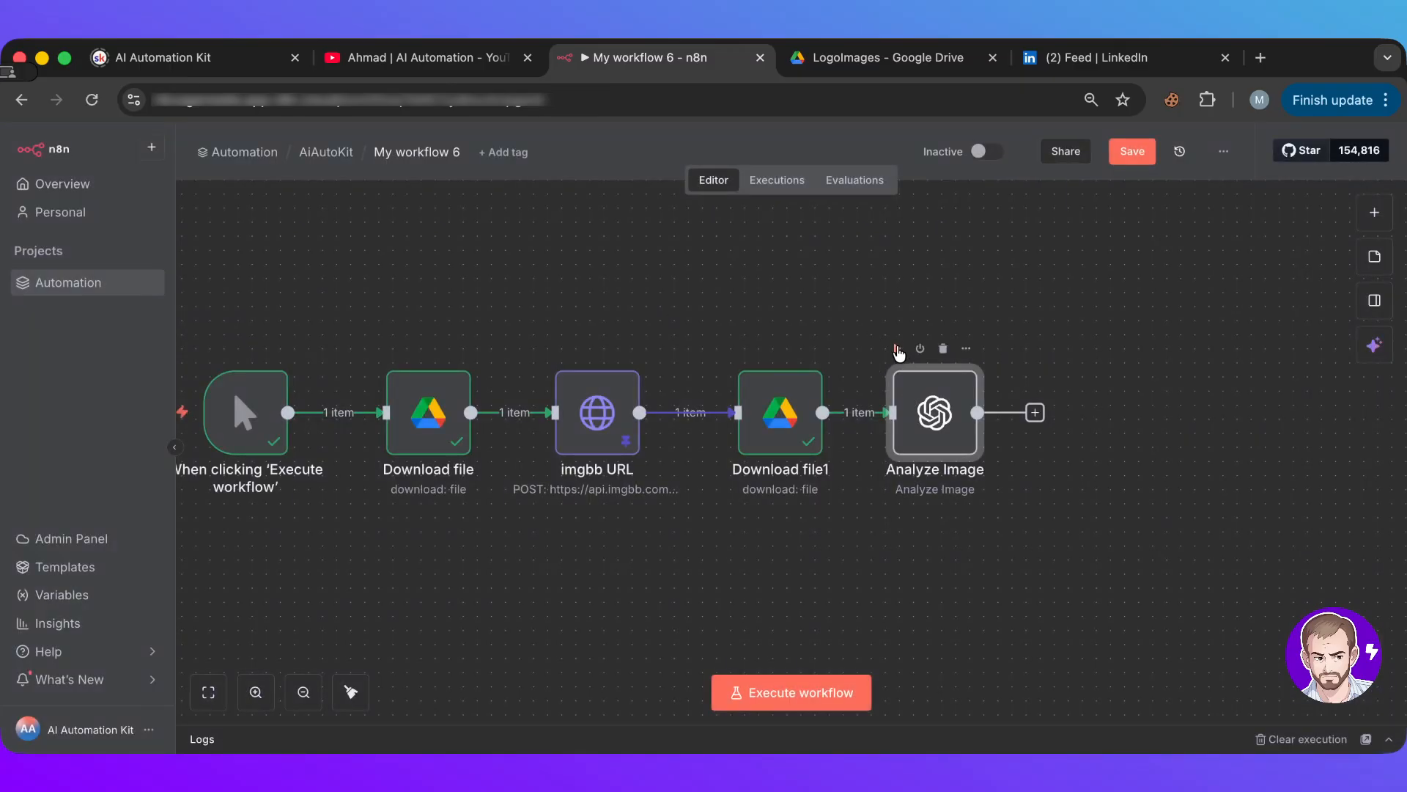
# - Execute the Analyze Image node with its output pinned, and read the generated message content in the output's table view
pyautogui.click(897, 350)
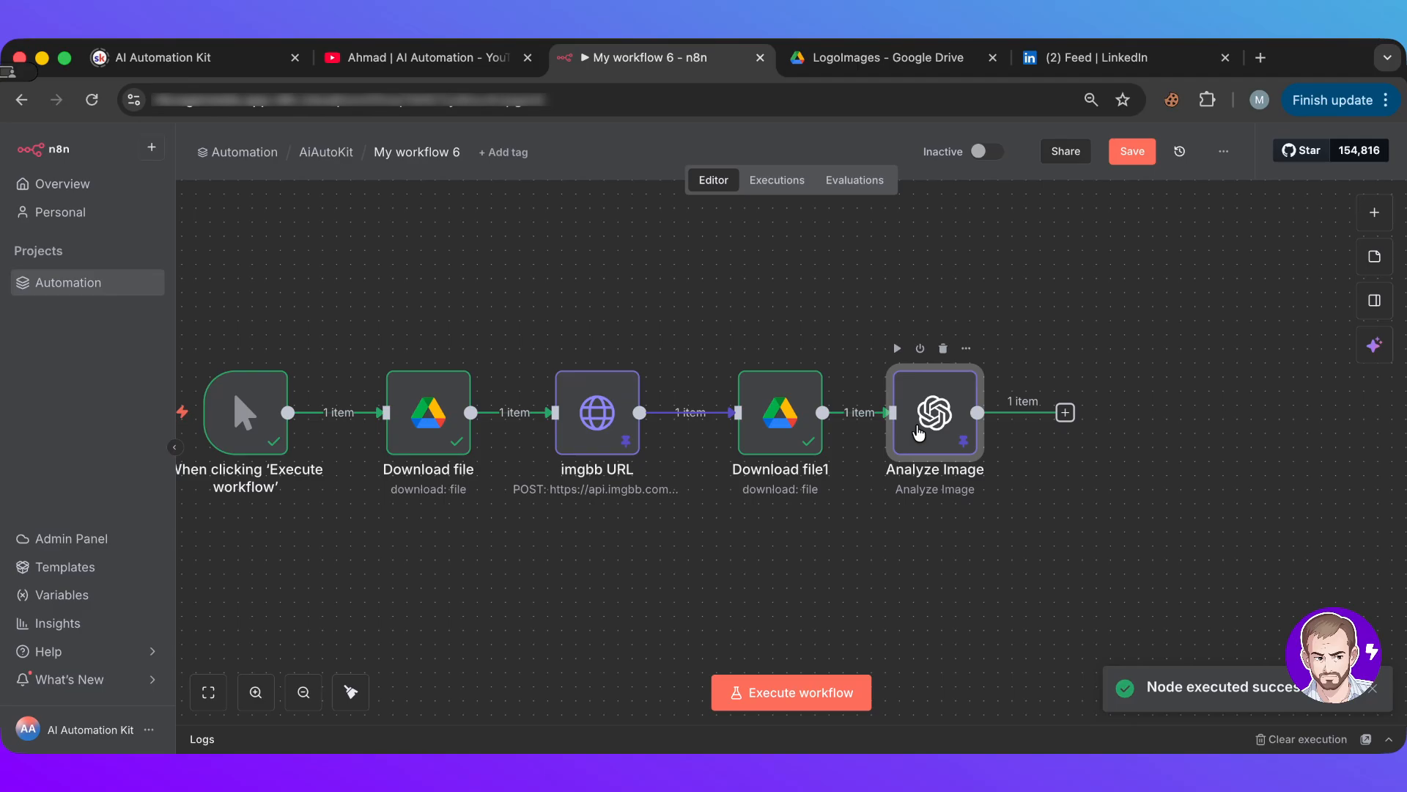
pyautogui.doubleClick(919, 432)
pyautogui.scroll(-3, 1101, 459)
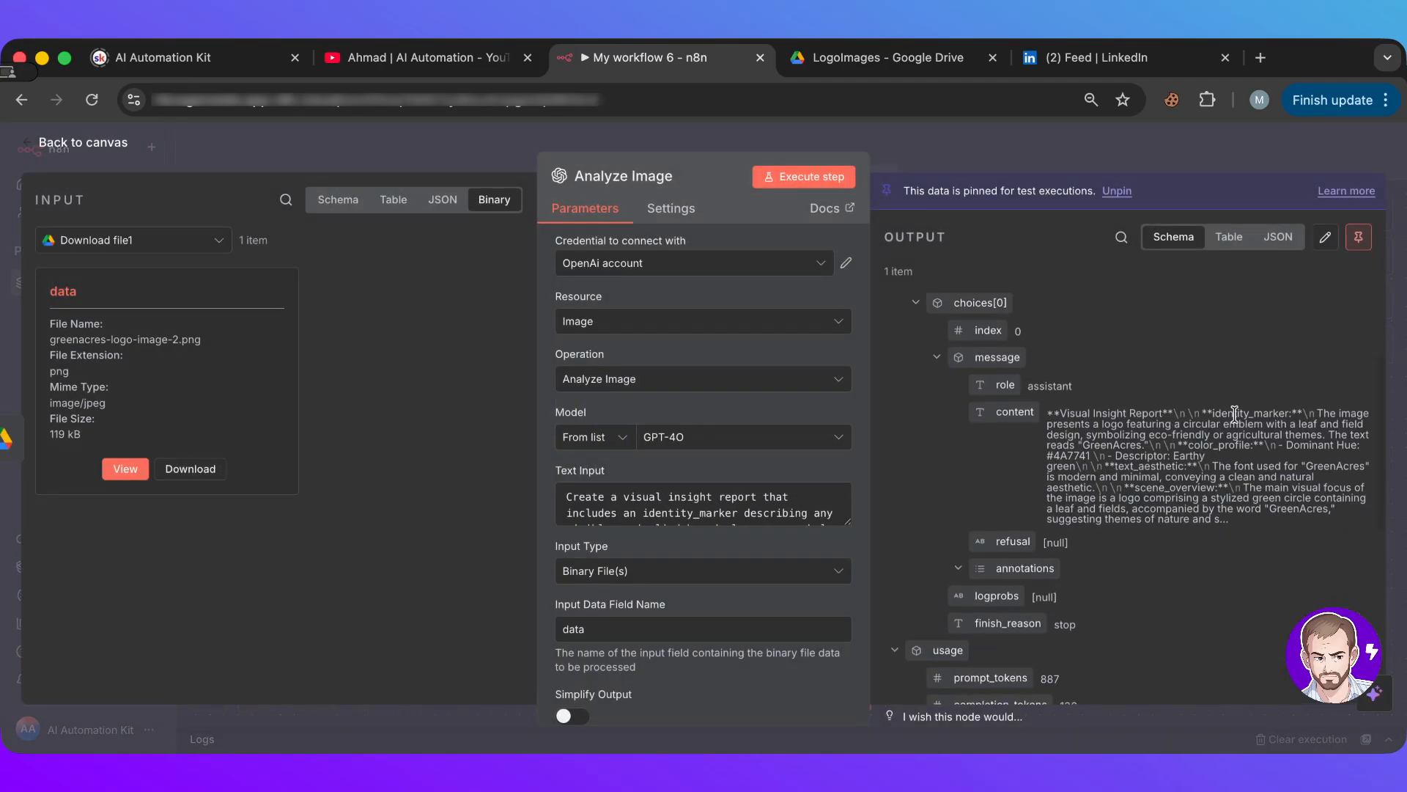
pyautogui.click(1231, 236)
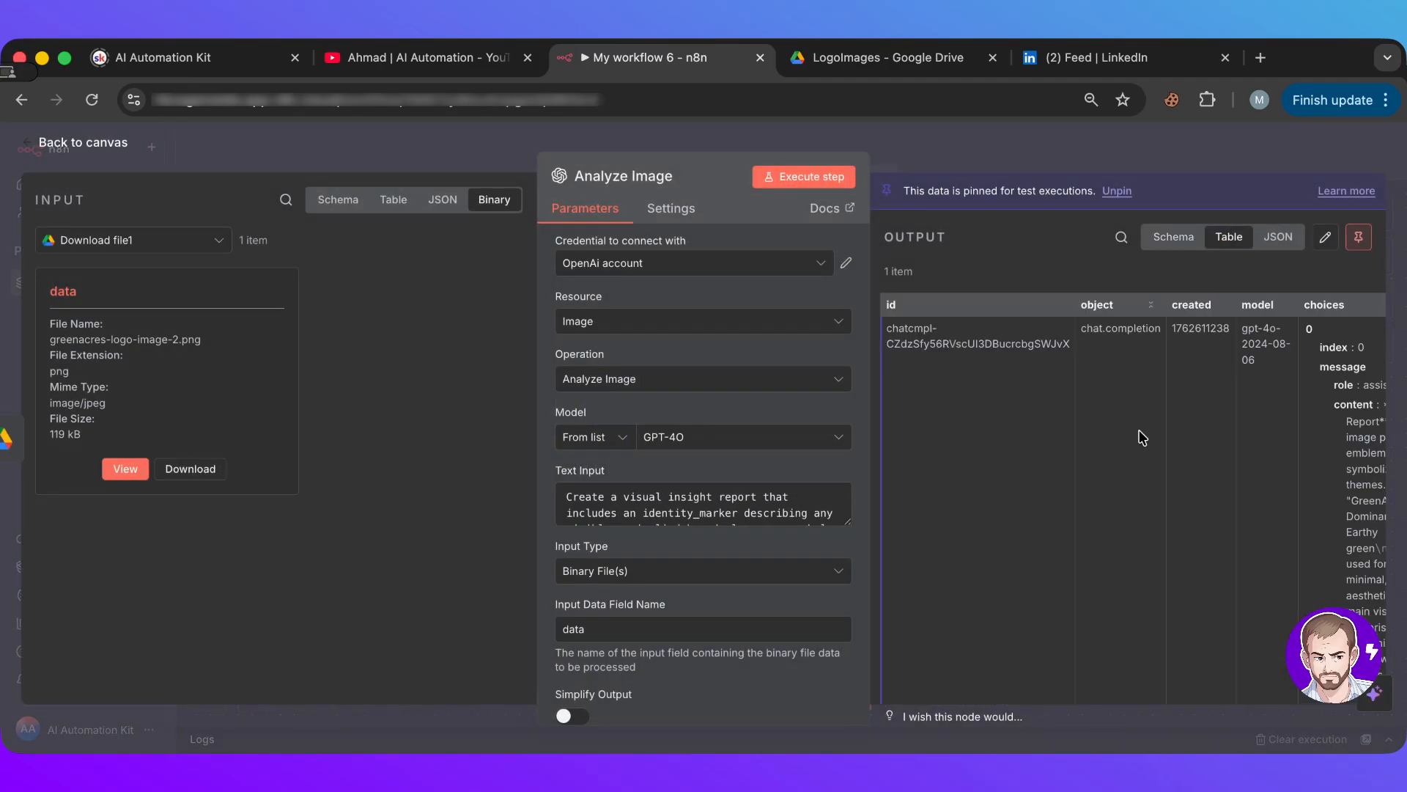
pyautogui.hscroll(3, 1141, 437)
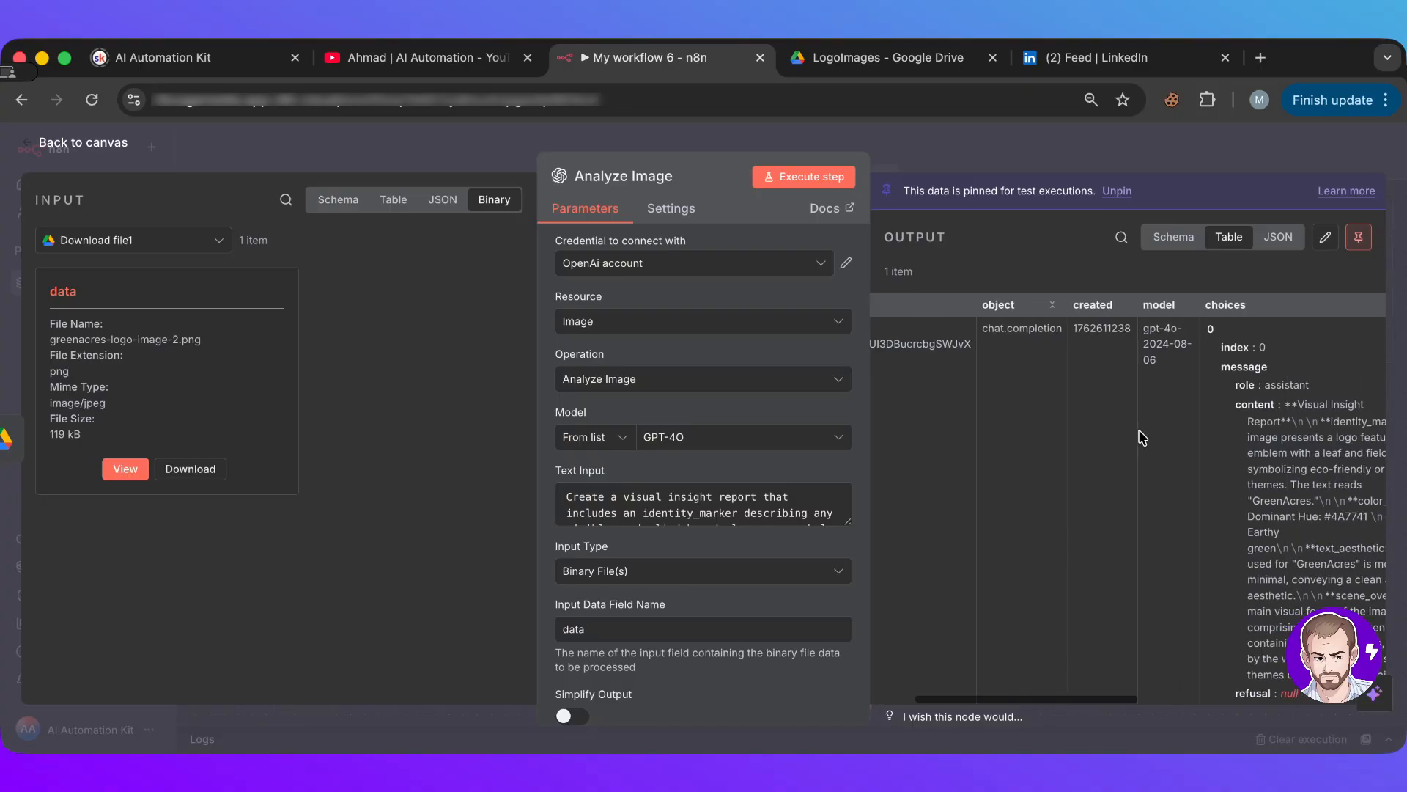
pyautogui.scroll(-3, 1141, 437)
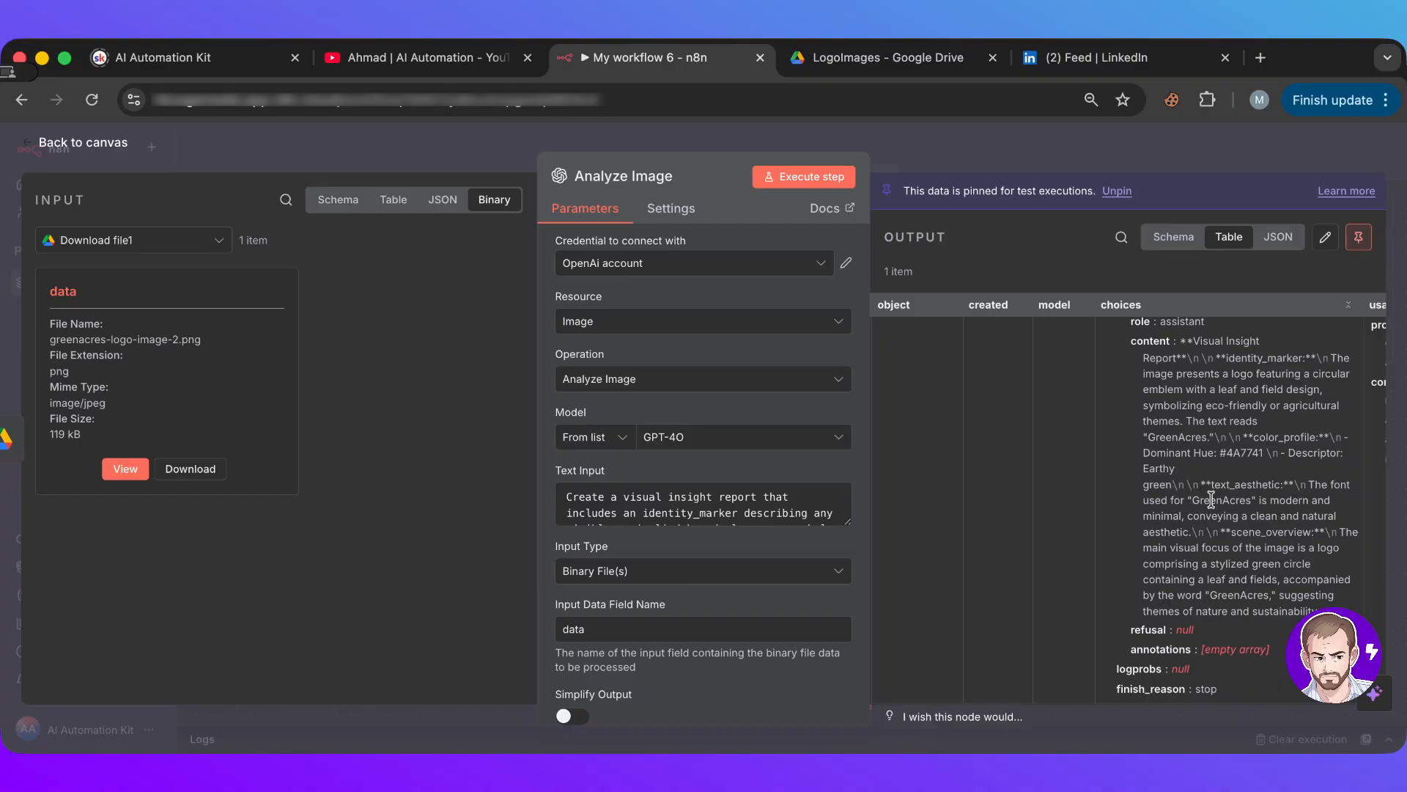
# - Add an AI Agent node after the Analyze Image node and rename it Prompt AI Agent
pyautogui.click(1107, 151)
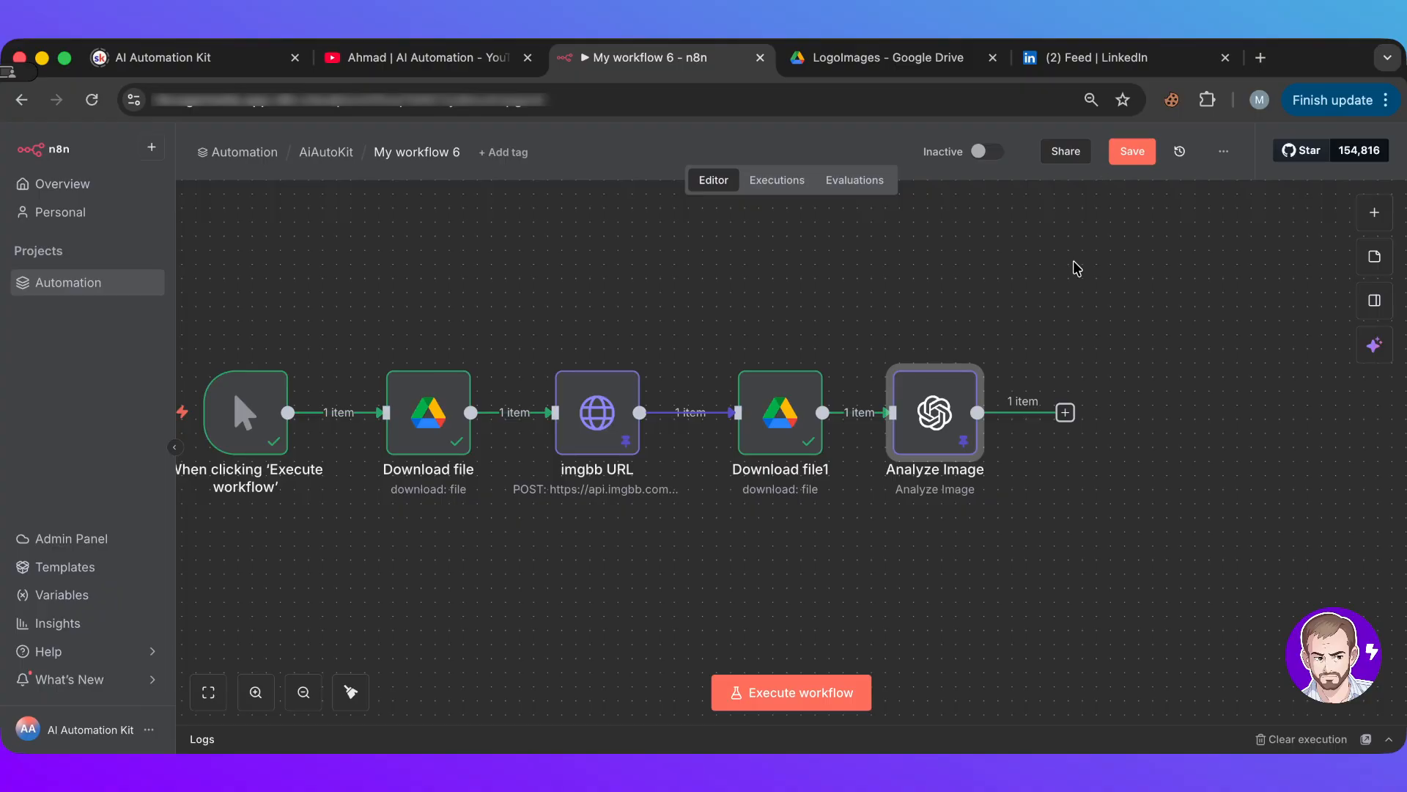
pyautogui.hscroll(5, 1076, 437)
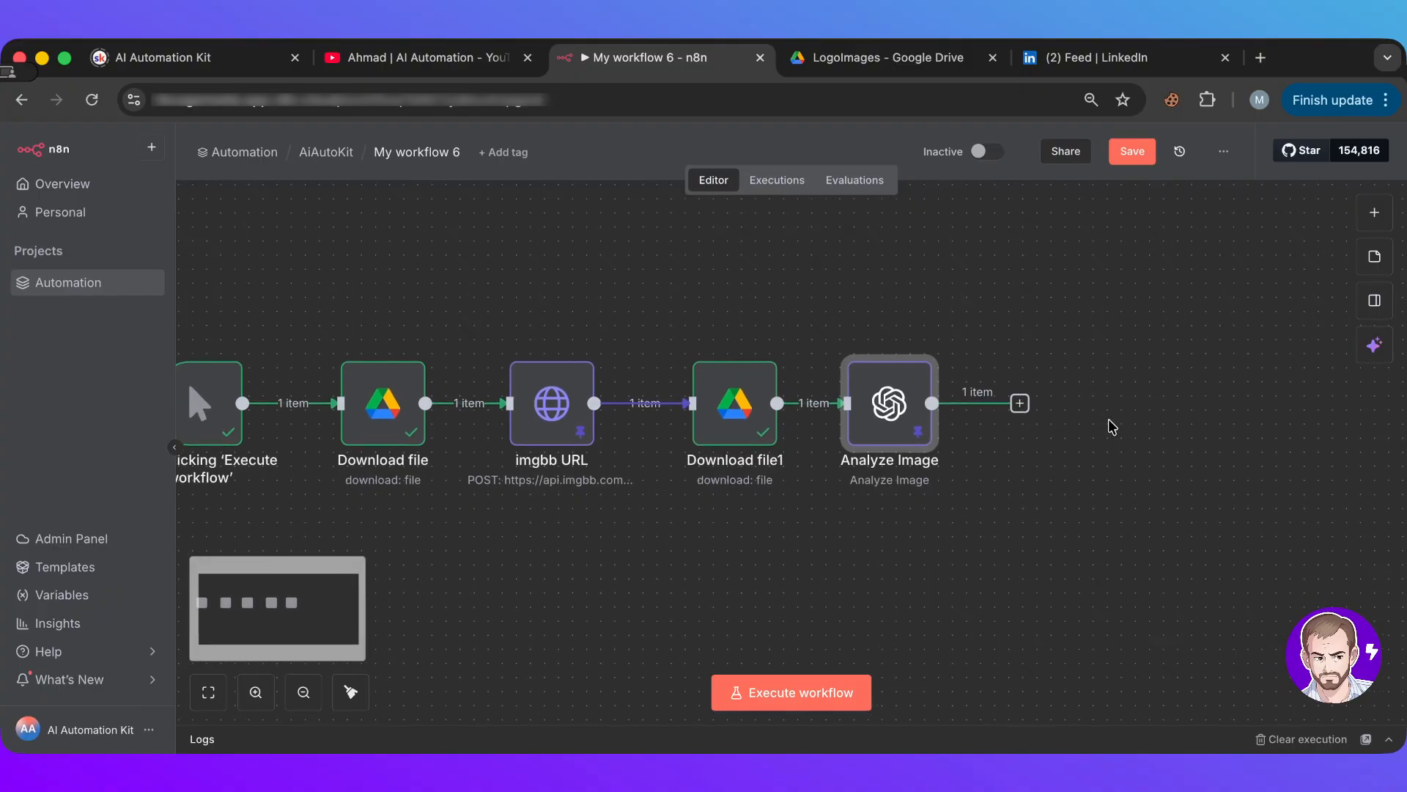
pyautogui.click(976, 406)
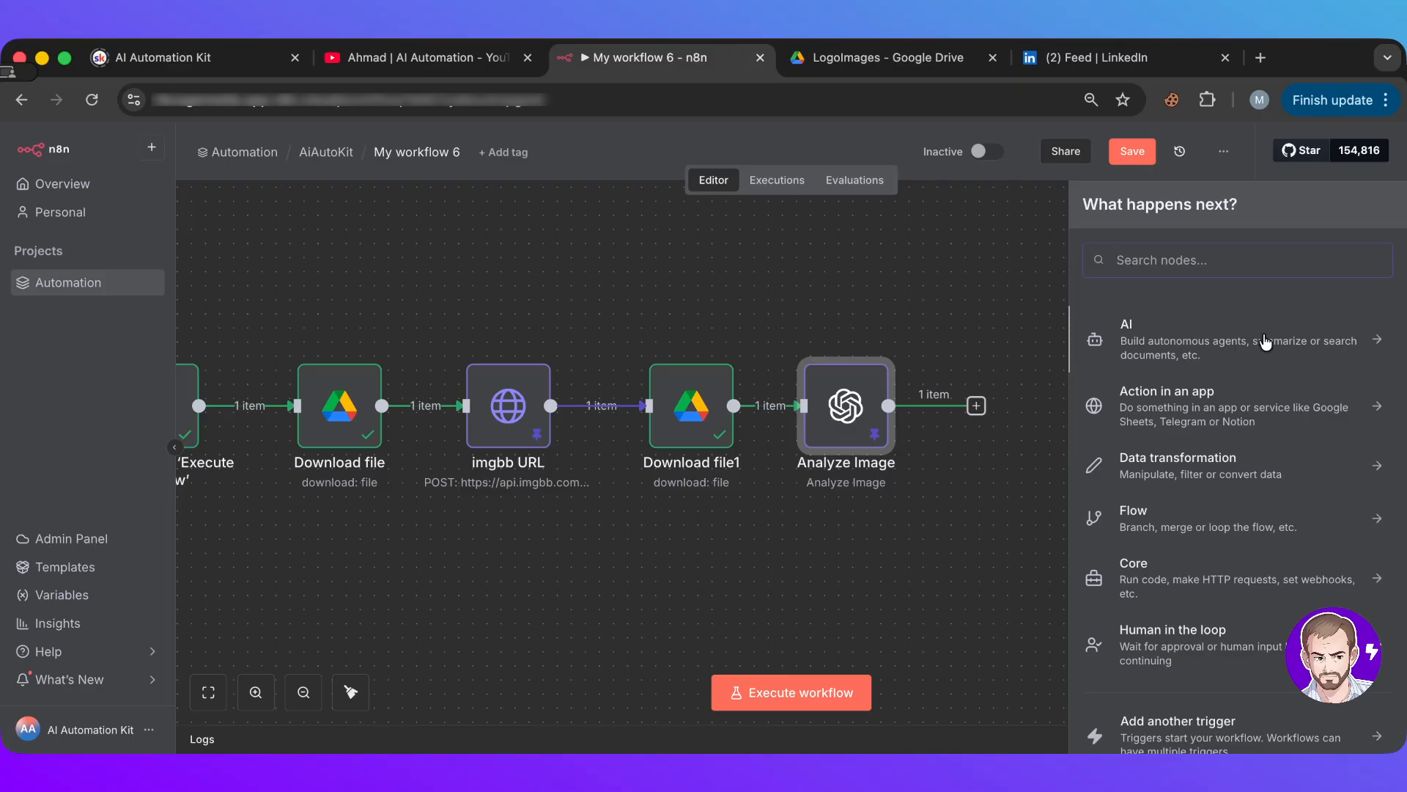
pyautogui.click(1241, 342)
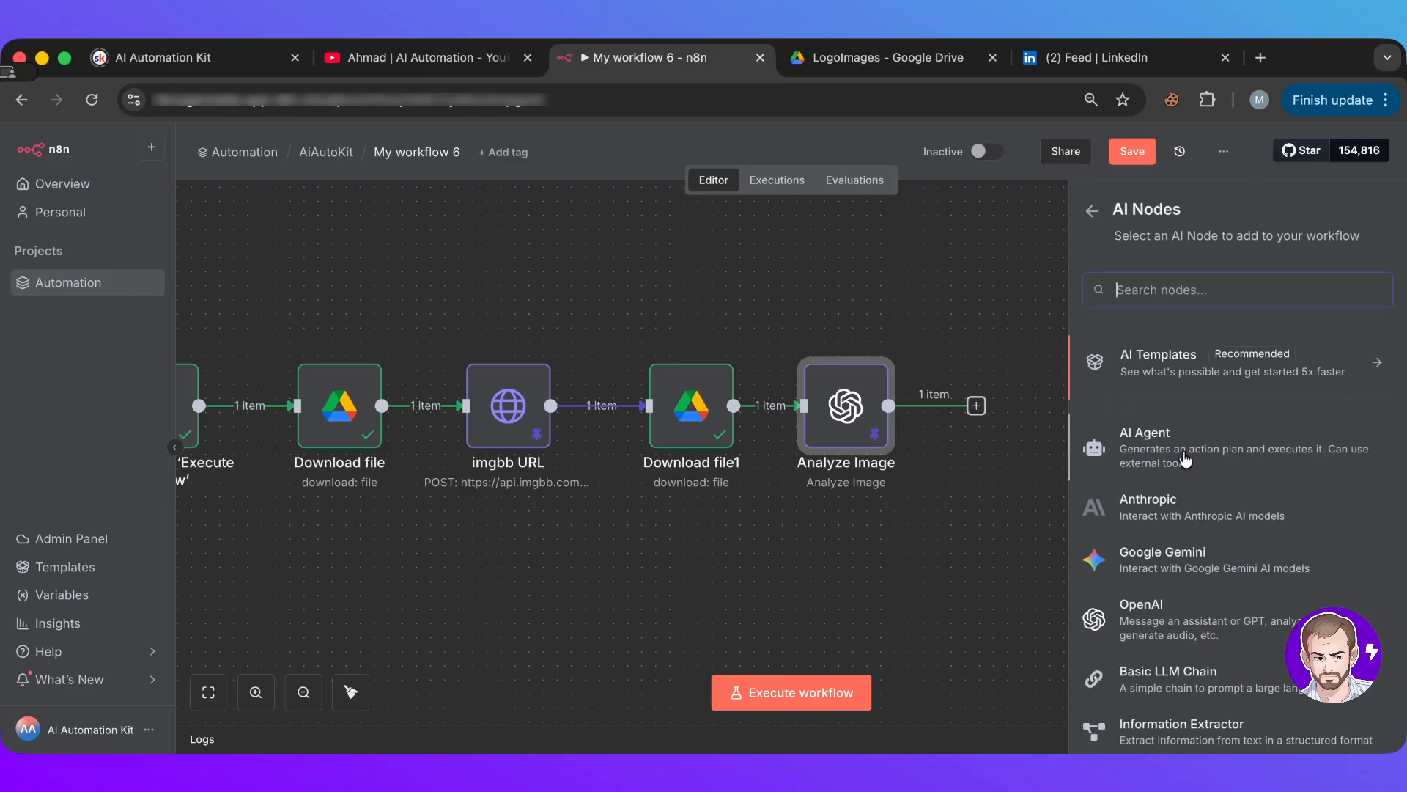
pyautogui.click(1186, 448)
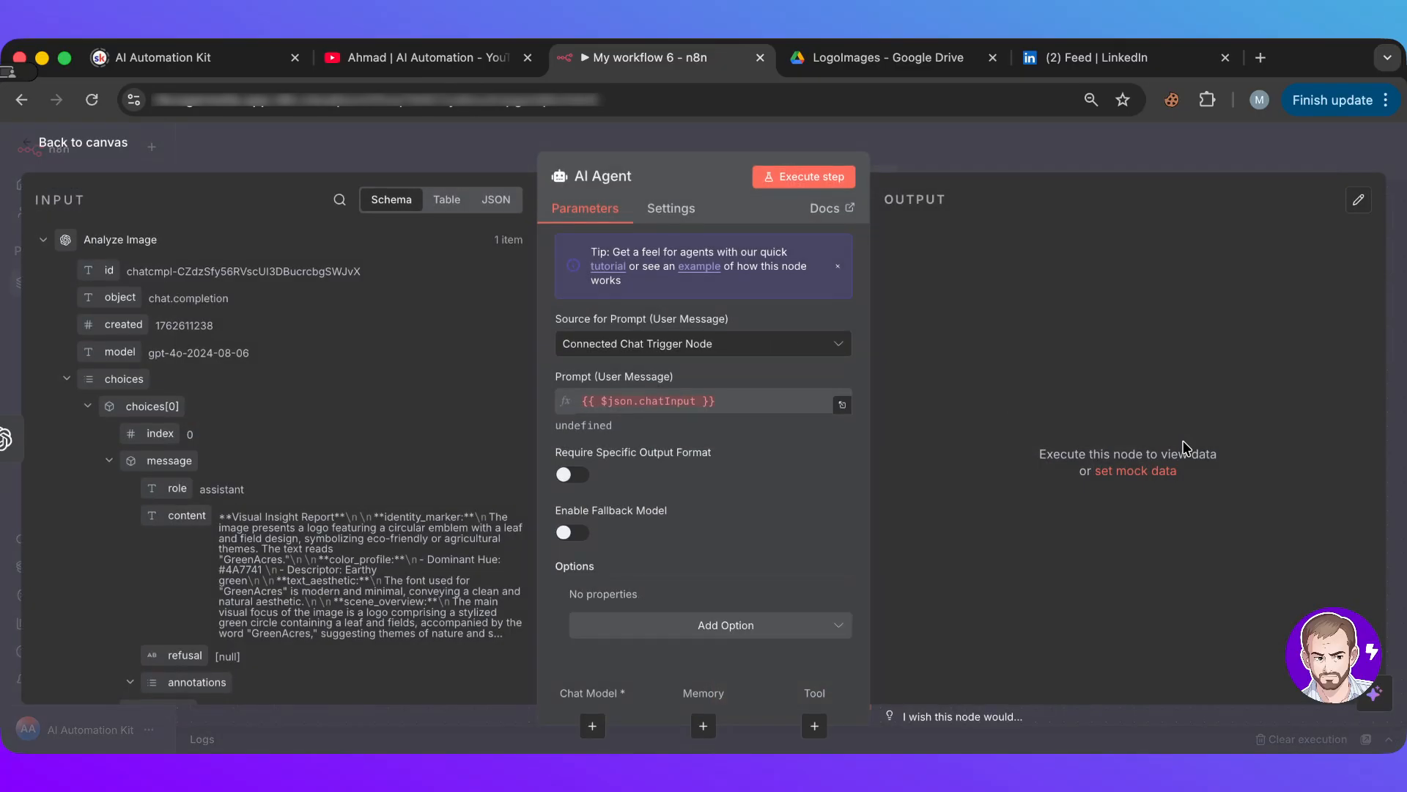
pyautogui.click(596, 182)
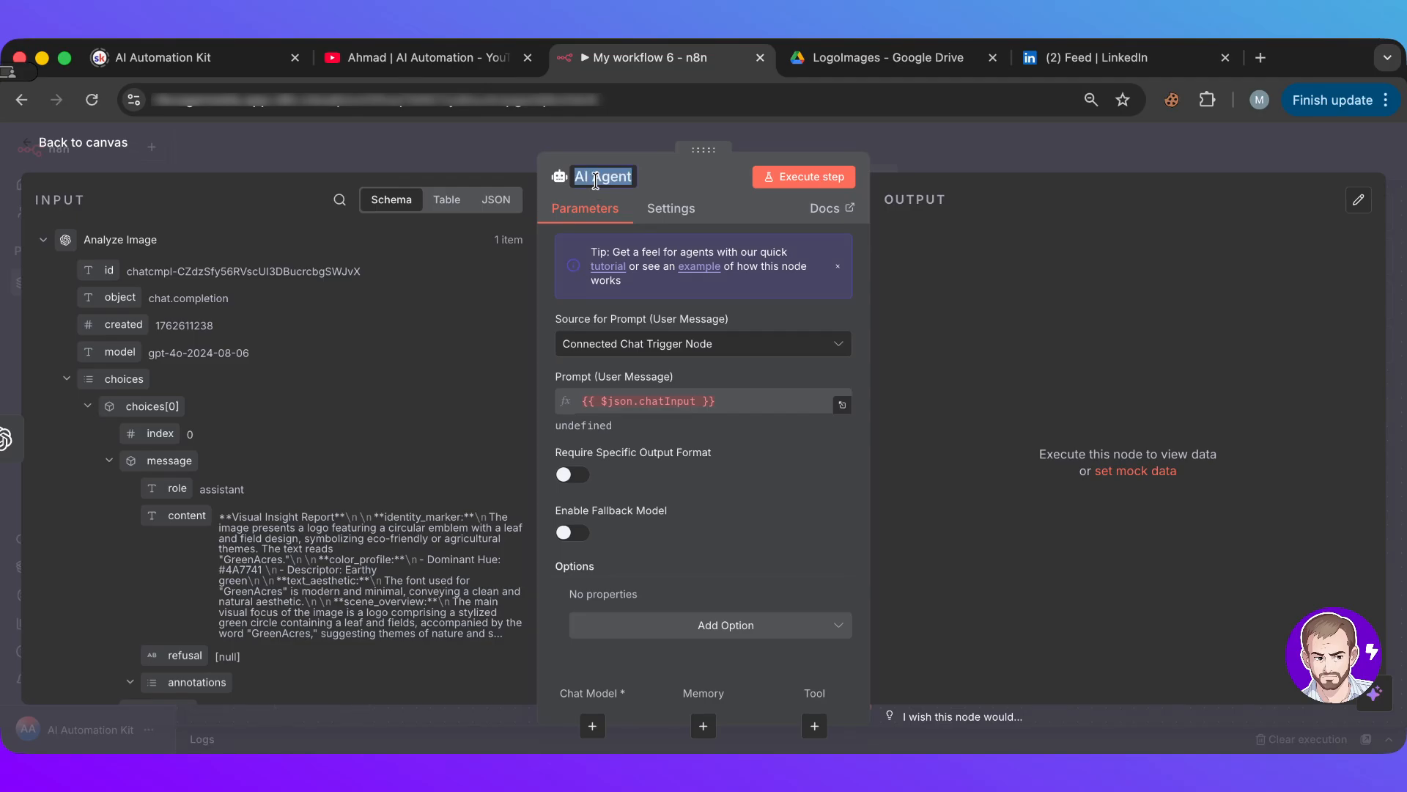
pyautogui.write('Prompt AI Agent')
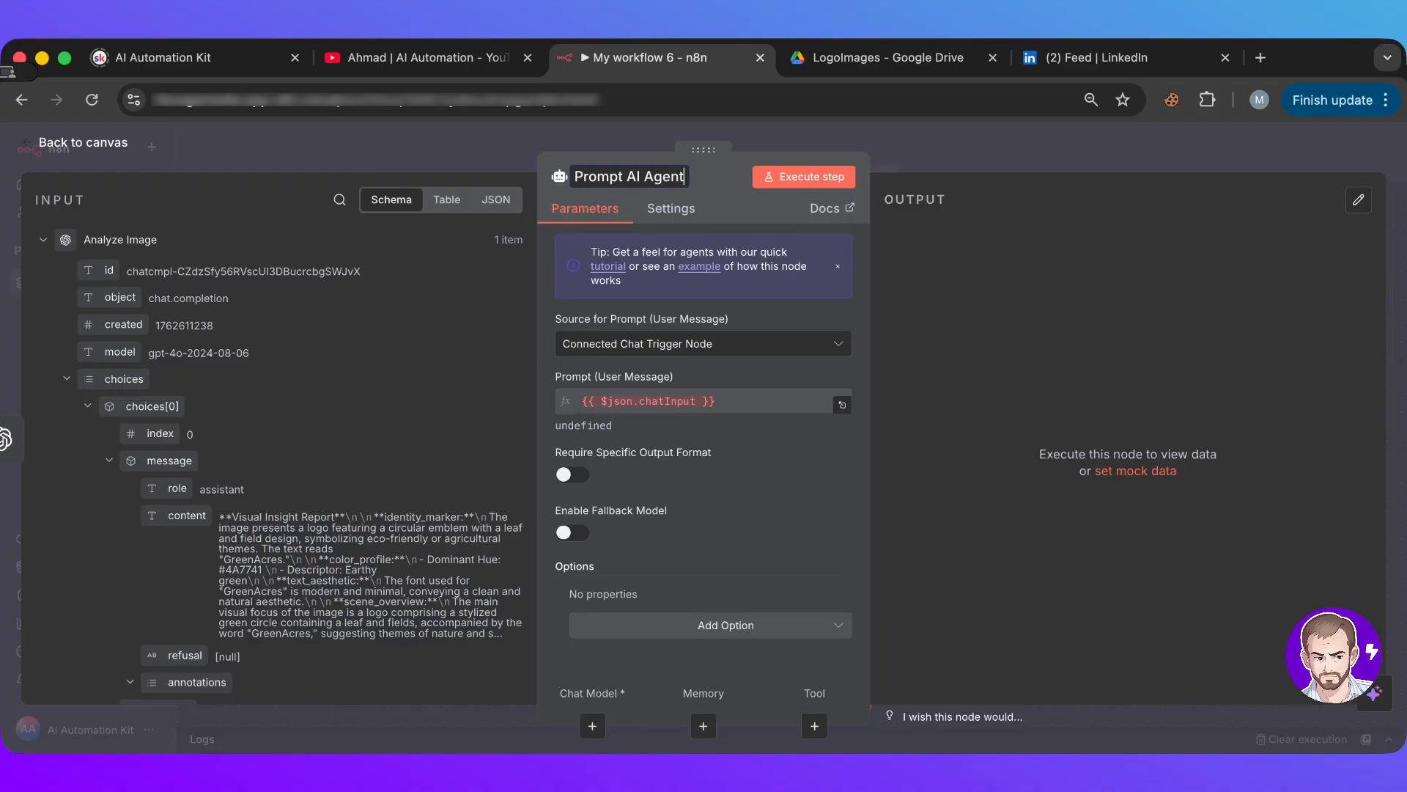
pyautogui.press('Return')
# - Set the agent's prompt source to Define below, with the prompt "logo description: {{ $json.choices[0].message.content }}" and "aspect ratio: 9:16"
pyautogui.click(623, 344)
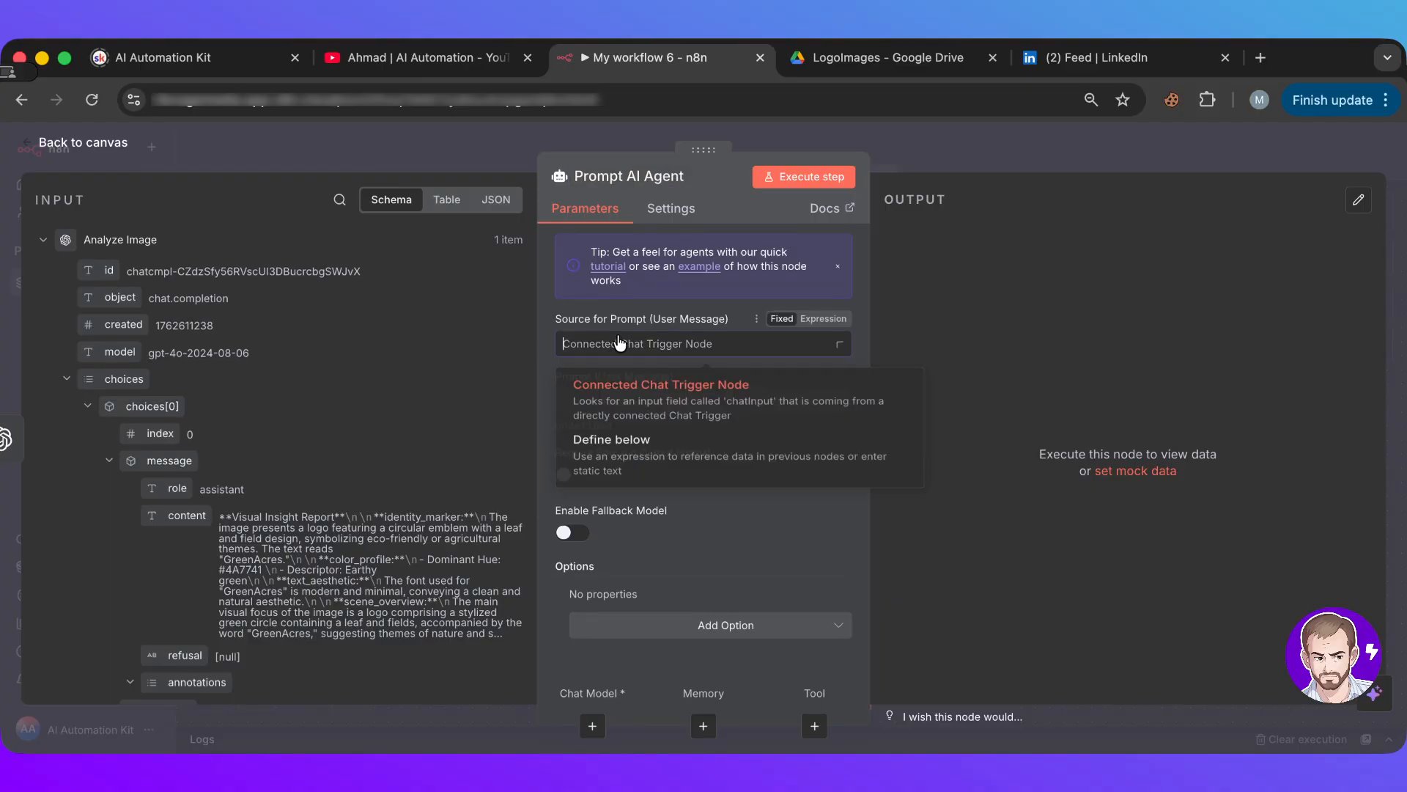
pyautogui.click(607, 453)
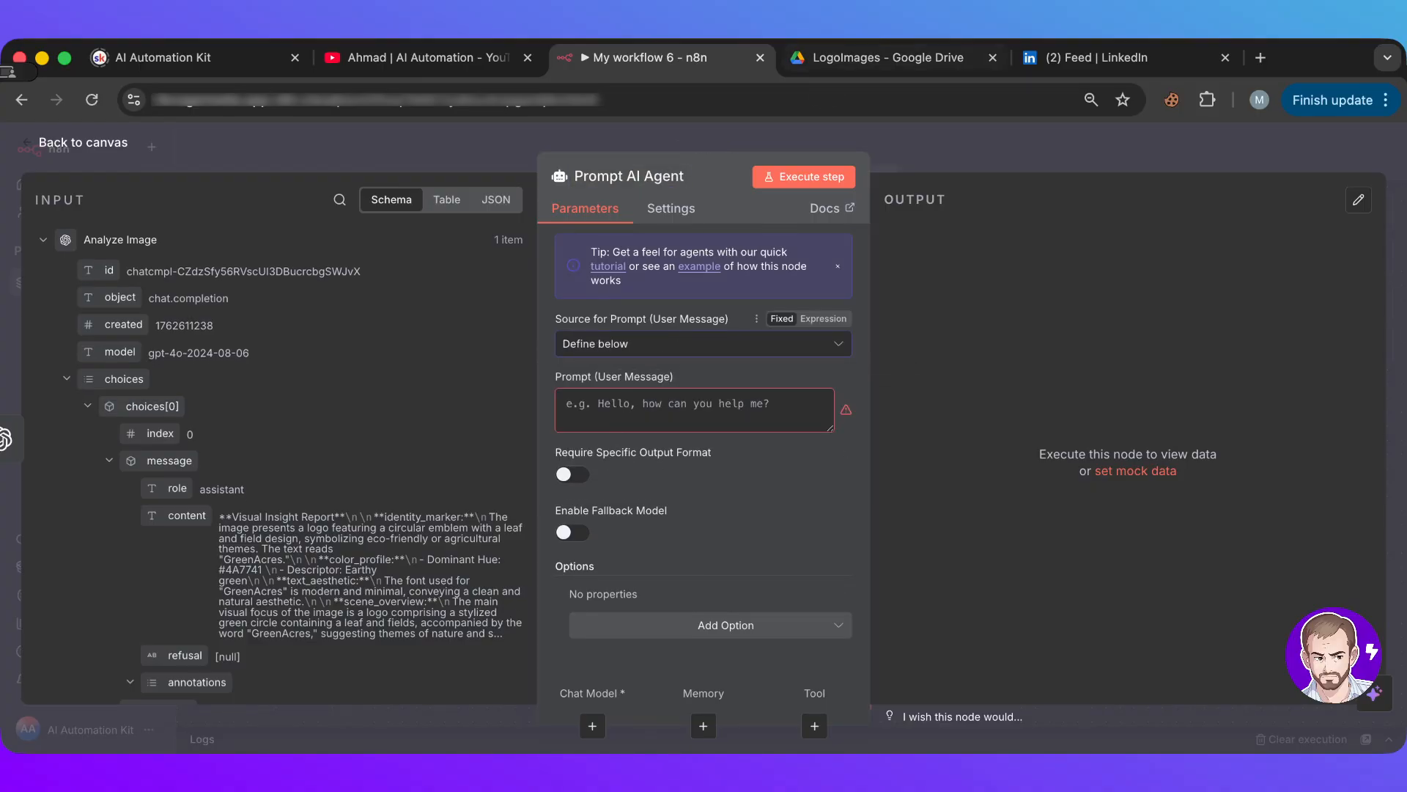
pyautogui.press('super+Tab')
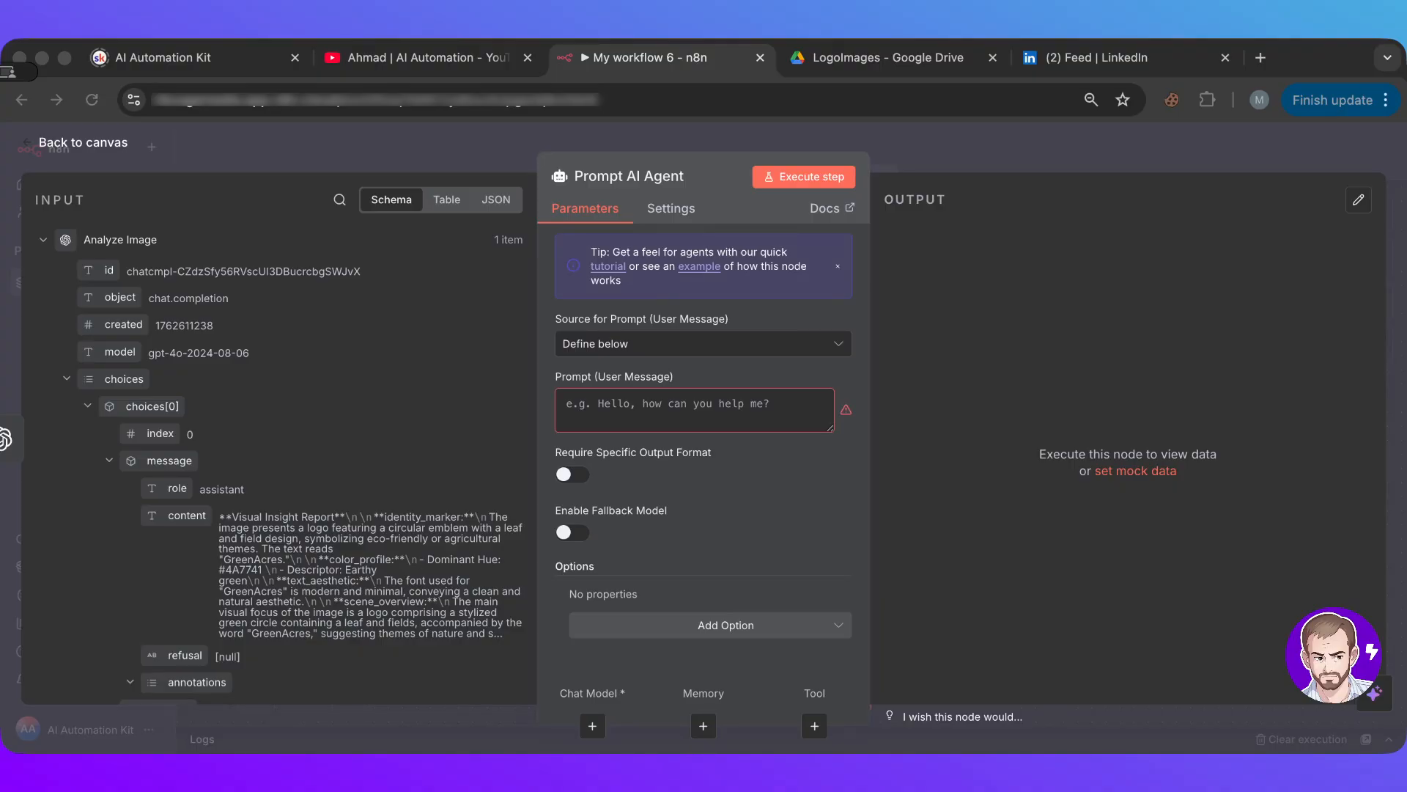
pyautogui.click(627, 418)
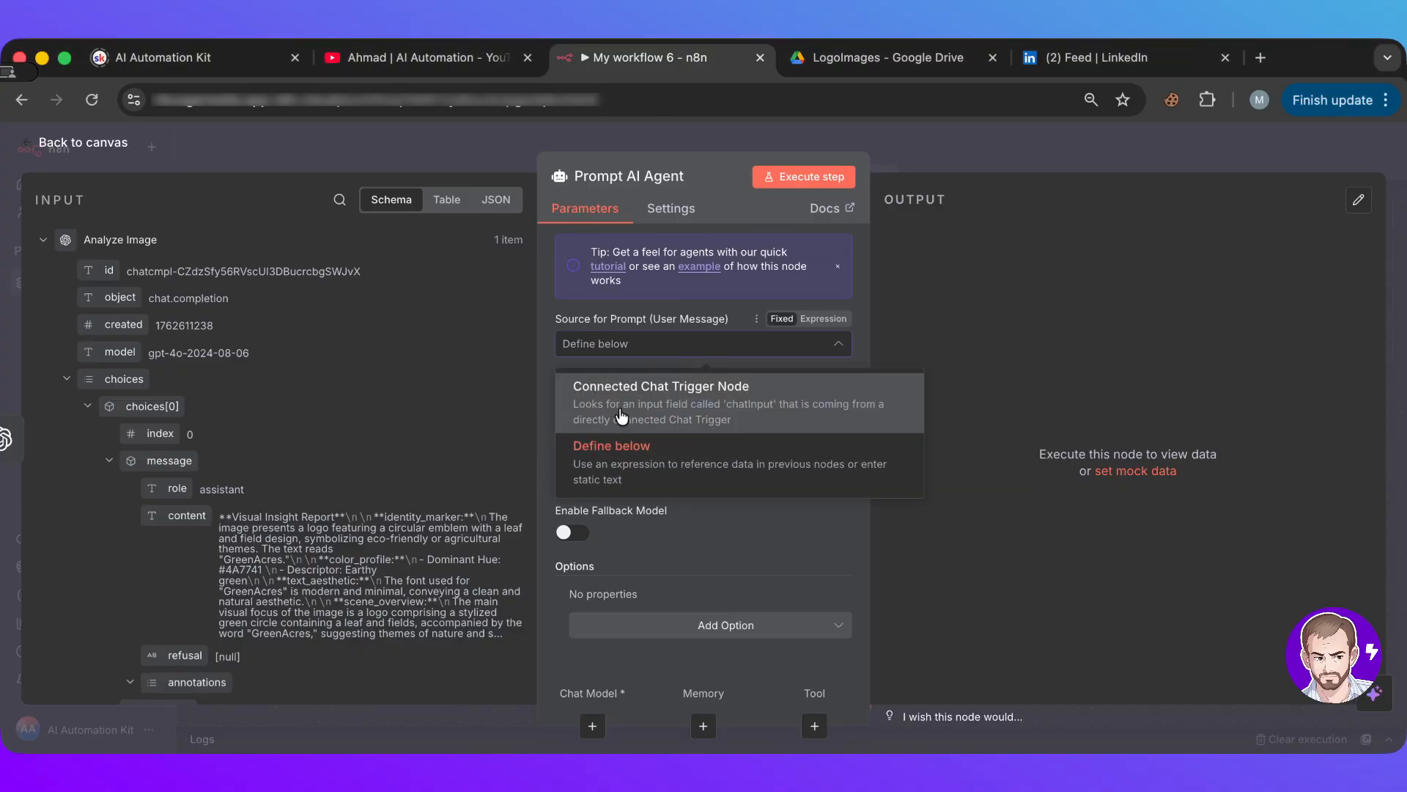
pyautogui.click(550, 318)
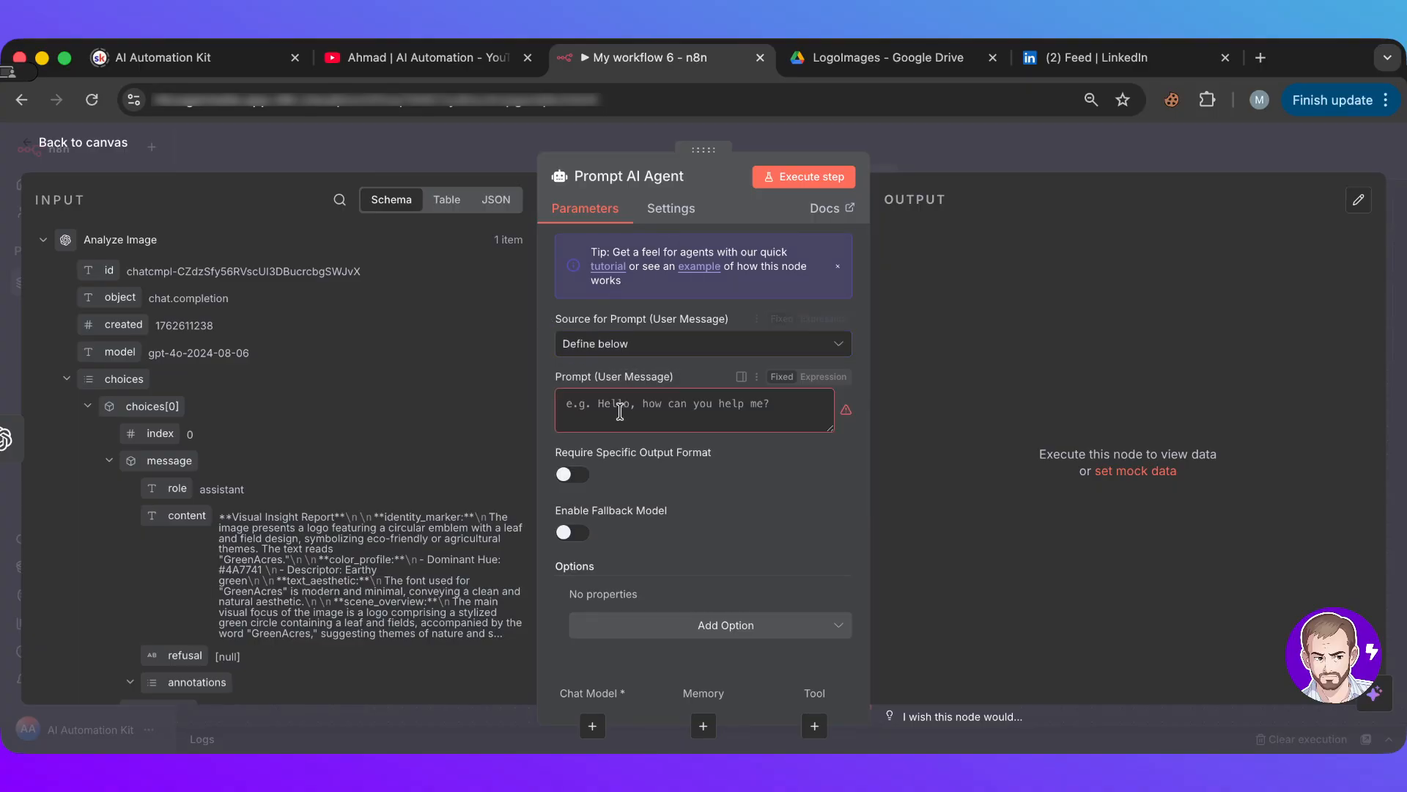
pyautogui.click(621, 412)
pyautogui.write('logo description:  {{ $json.choices[0].message.content }}  aspect ratio: 9:16')
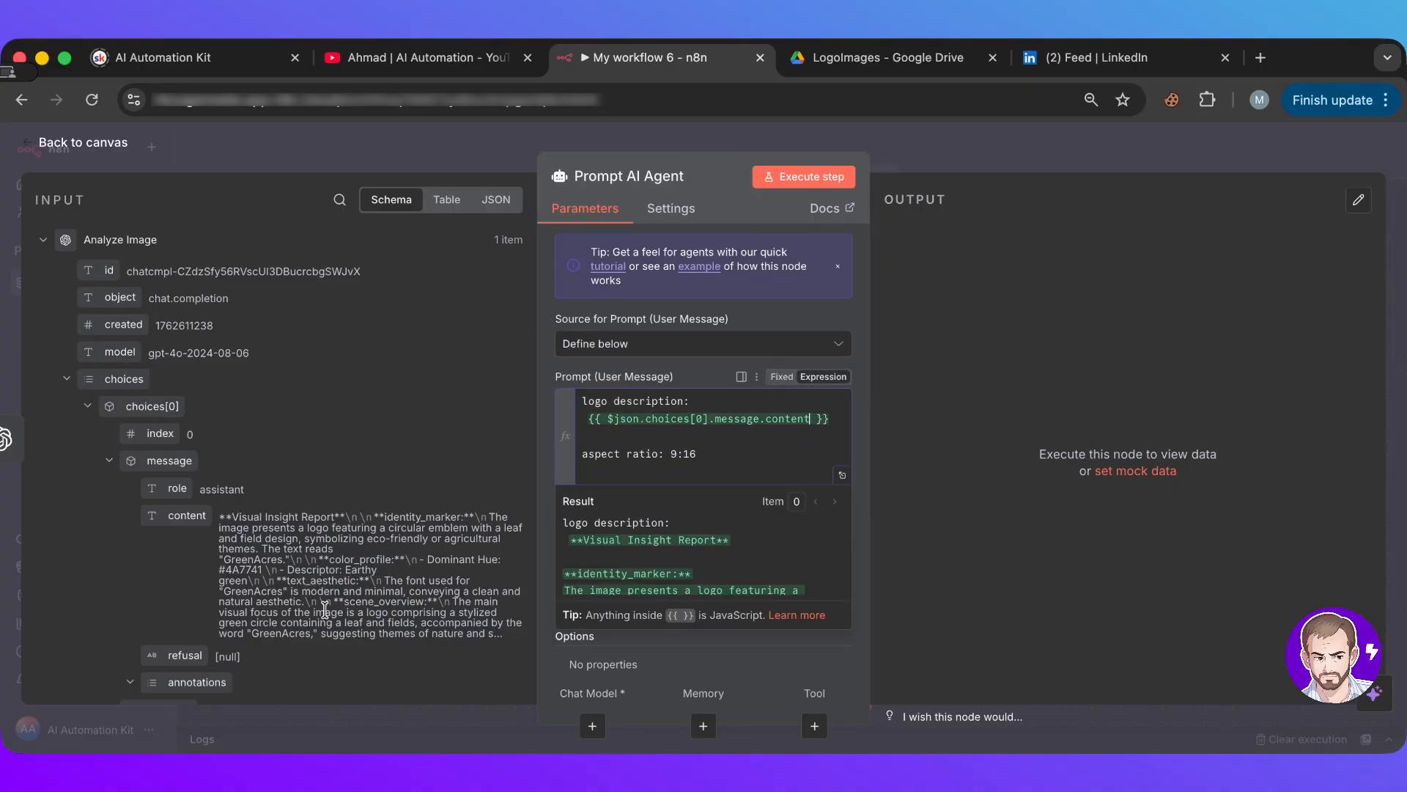
pyautogui.scroll(-1, 555, 496)
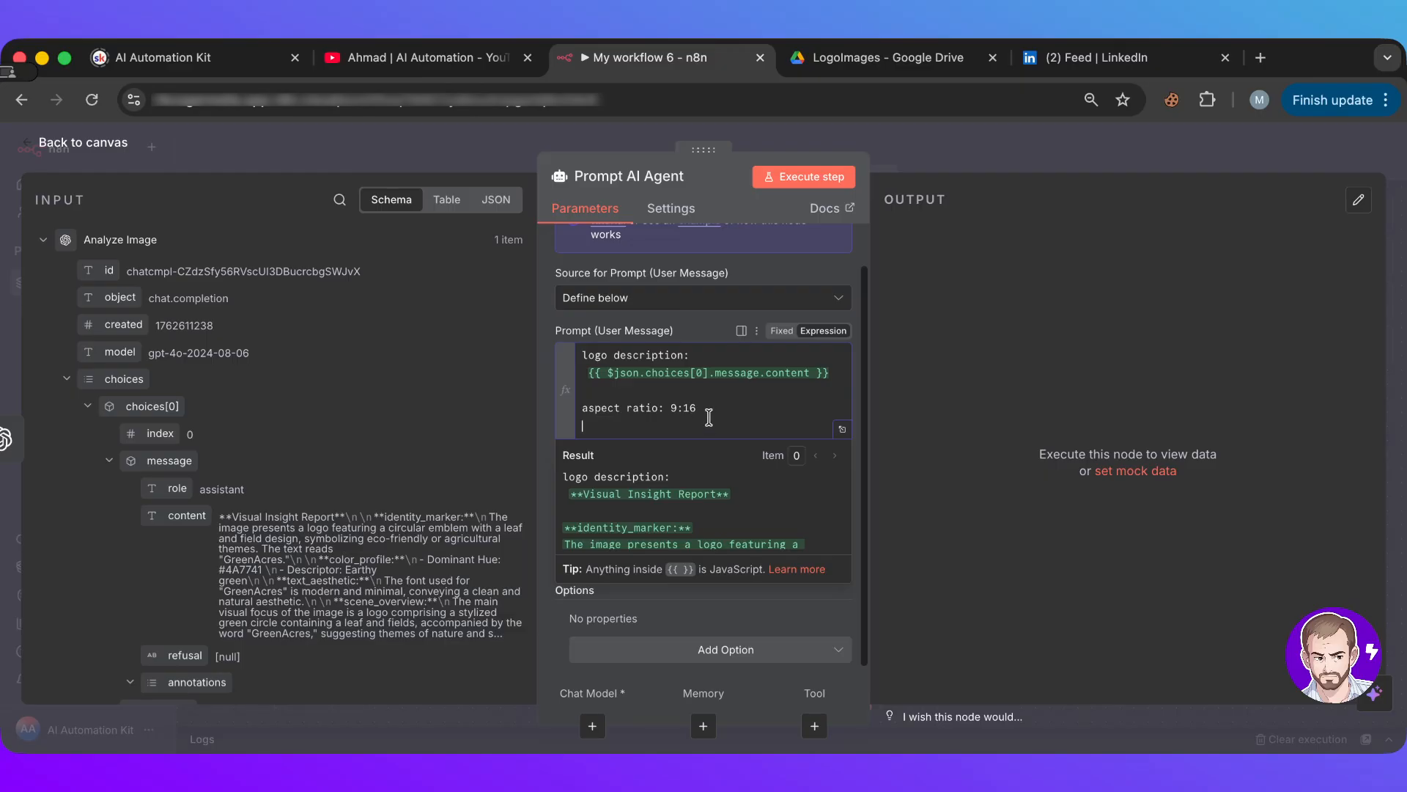
pyautogui.moveTo(706, 409); pyautogui.dragTo(531, 419)
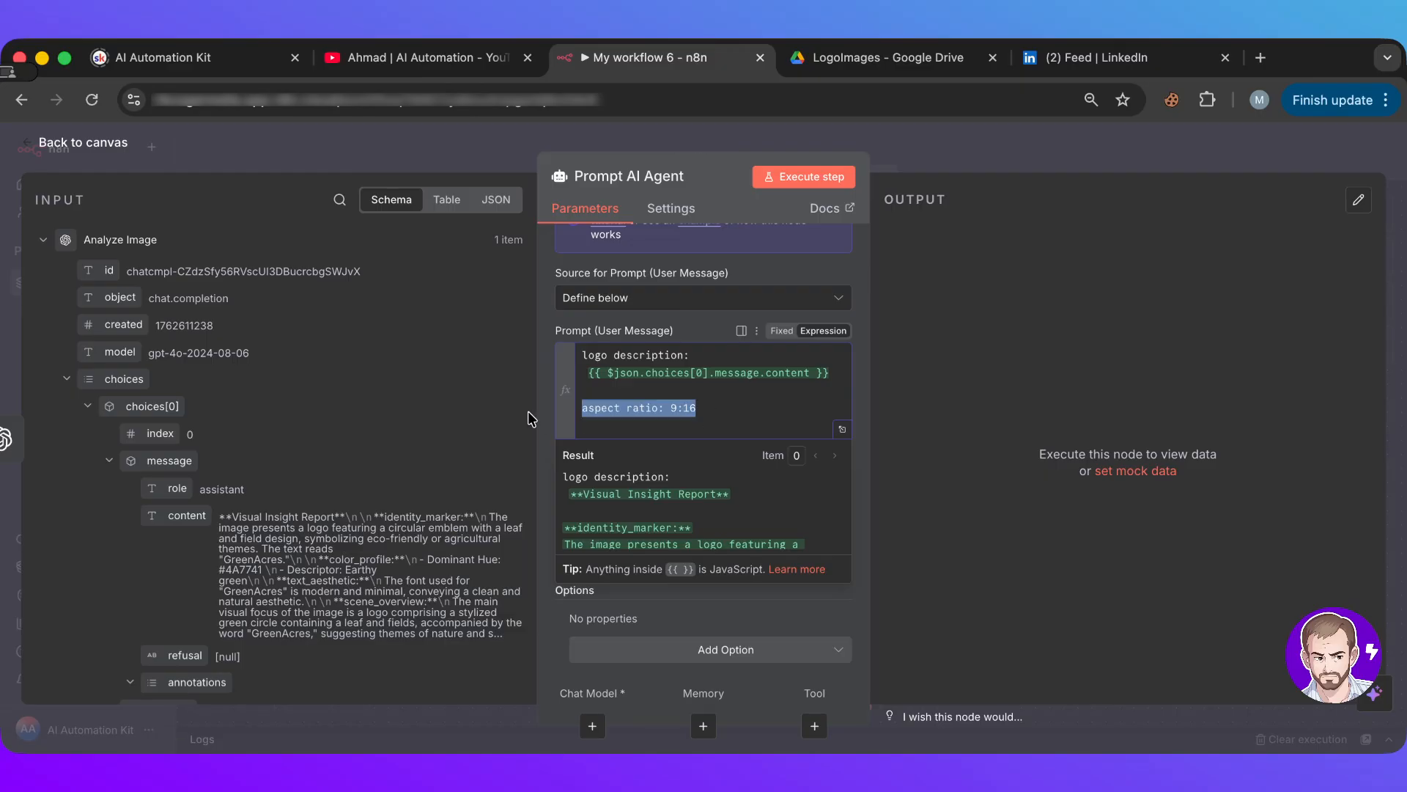
pyautogui.click(1059, 151)
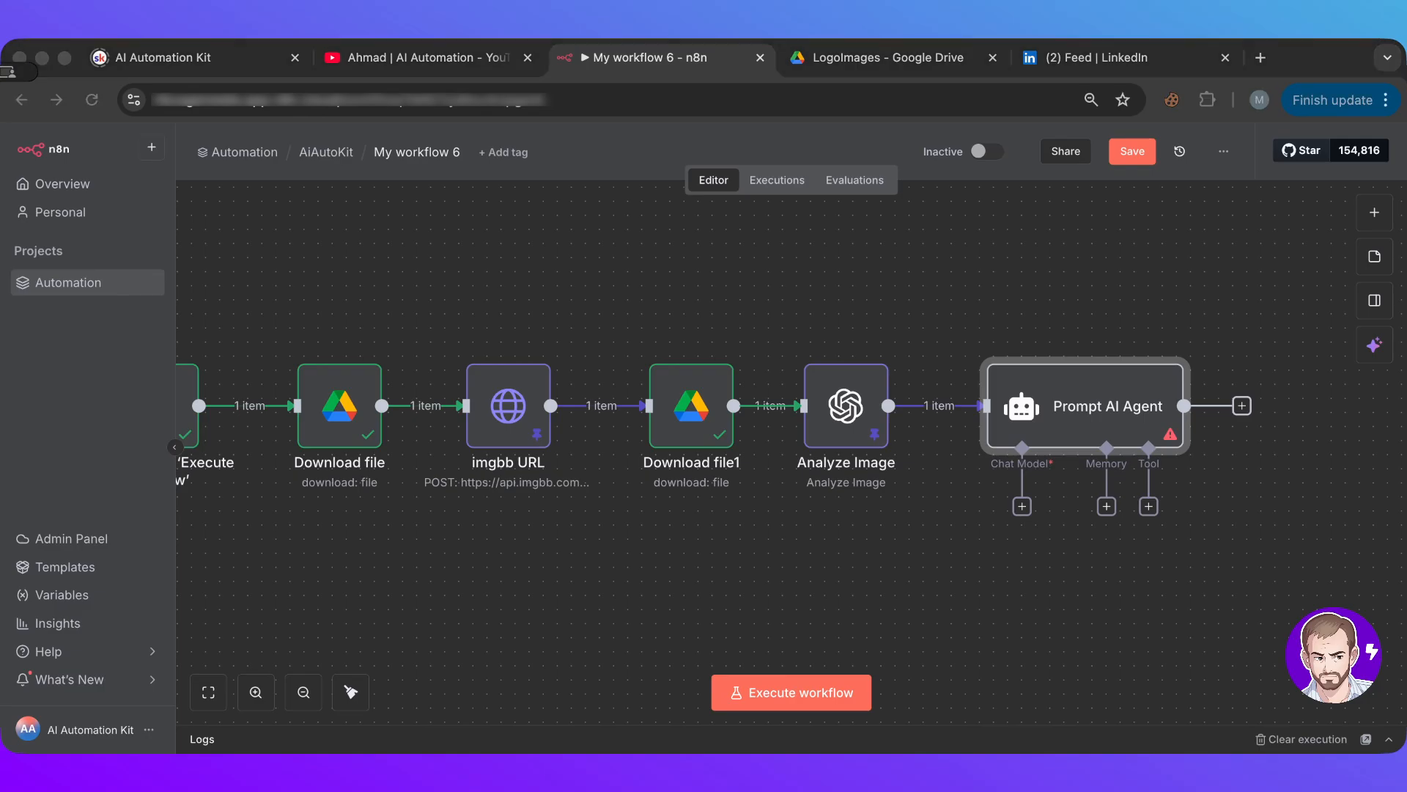
# - Attach an OpenRouter Chat Model to the Prompt AI Agent, using the OpenRouter account credential
pyautogui.click(1023, 507)
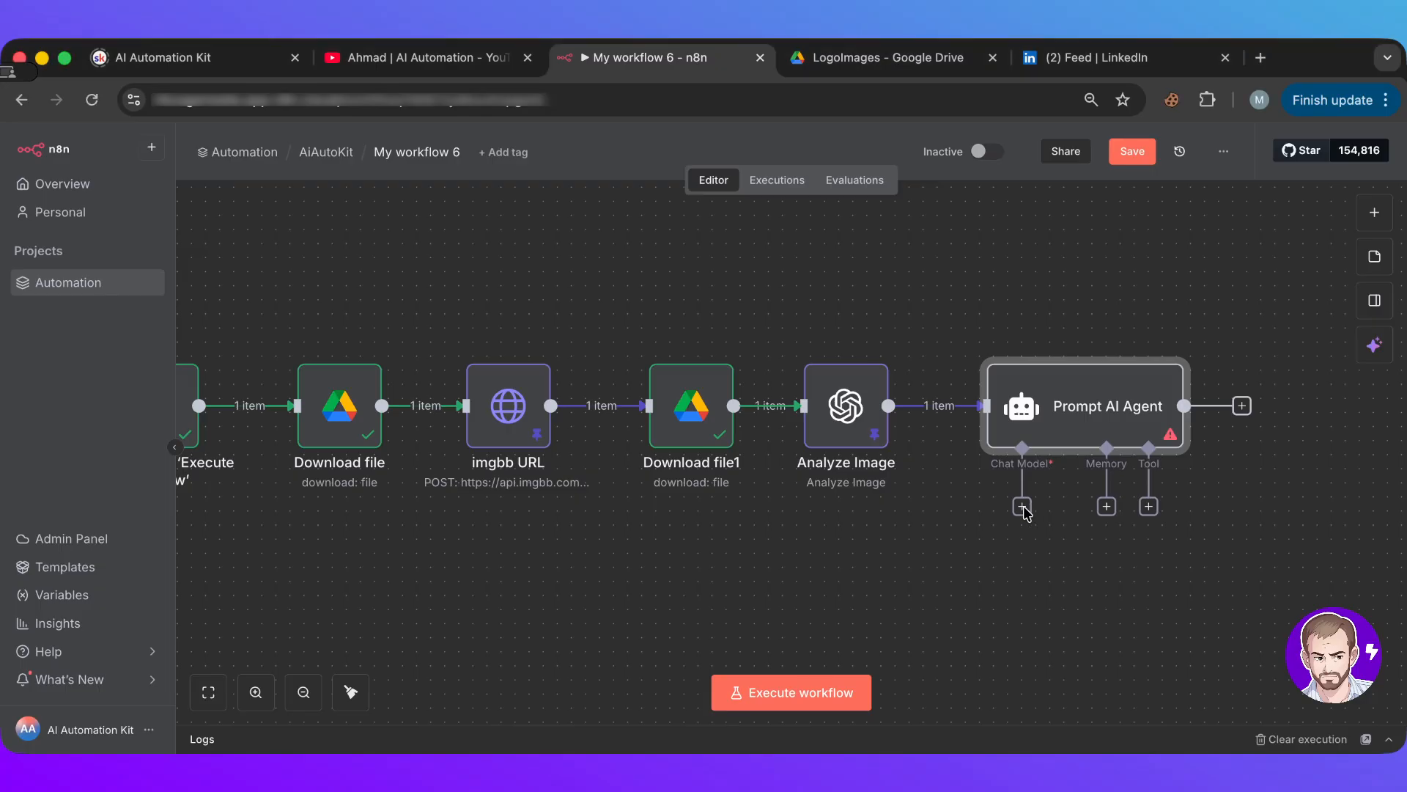
pyautogui.write('open')
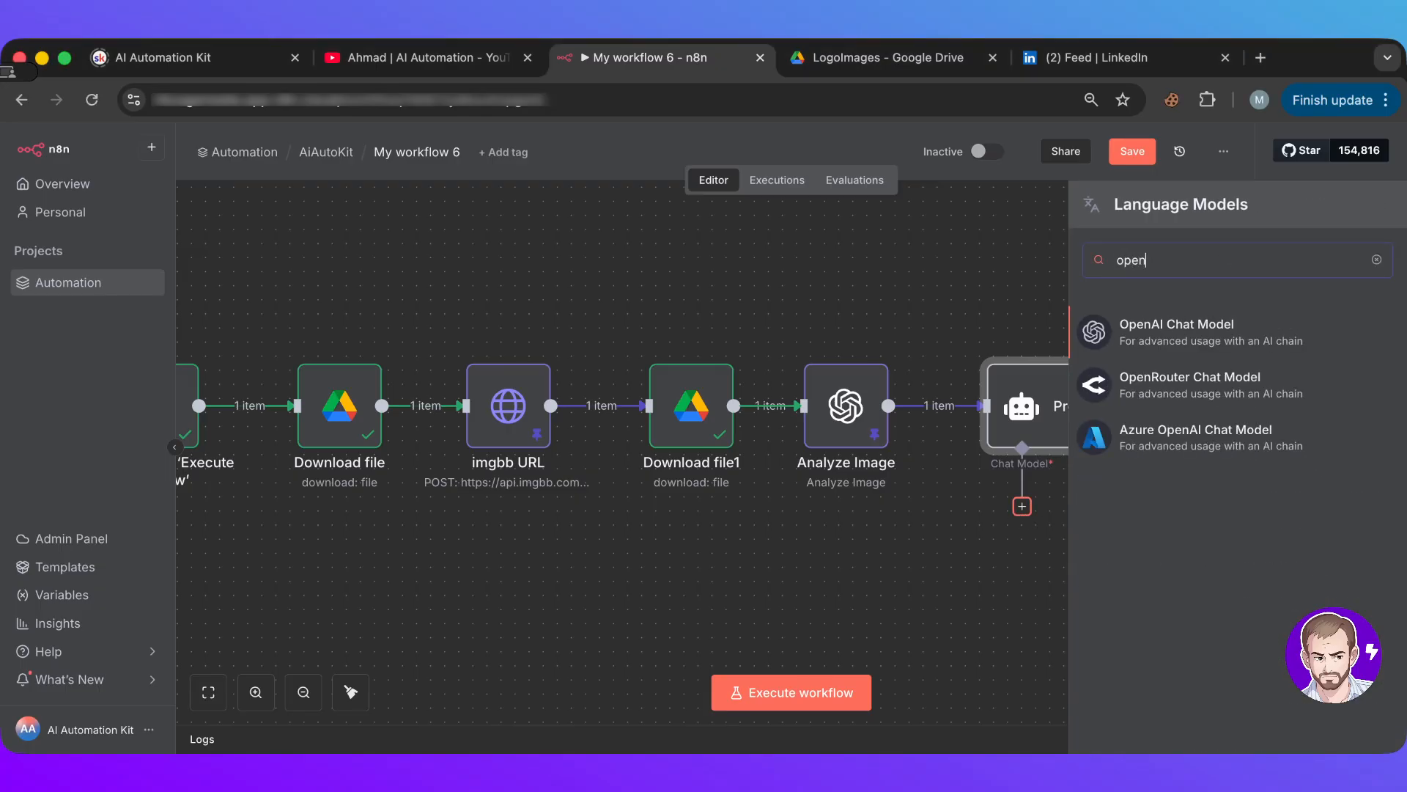
pyautogui.click(1254, 395)
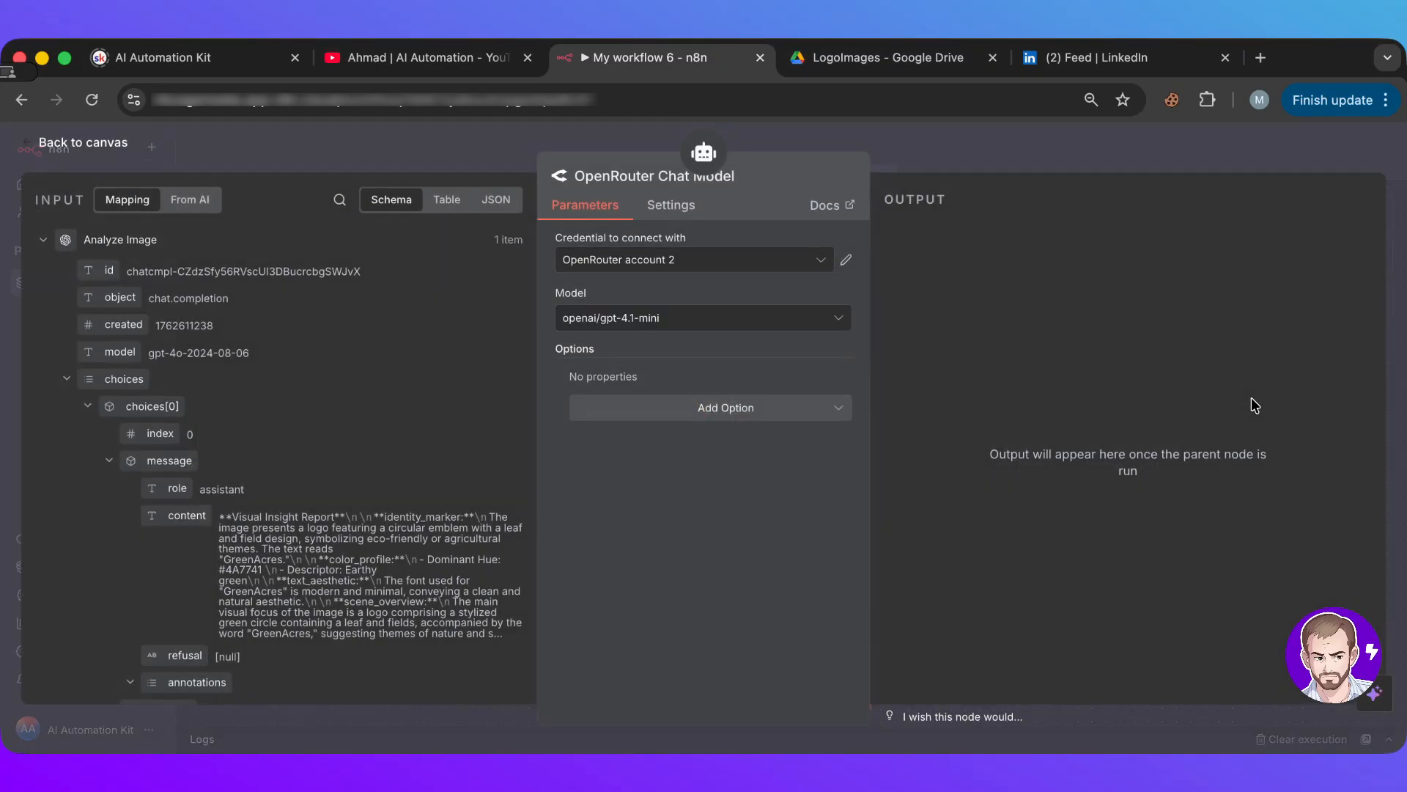
pyautogui.click(689, 260)
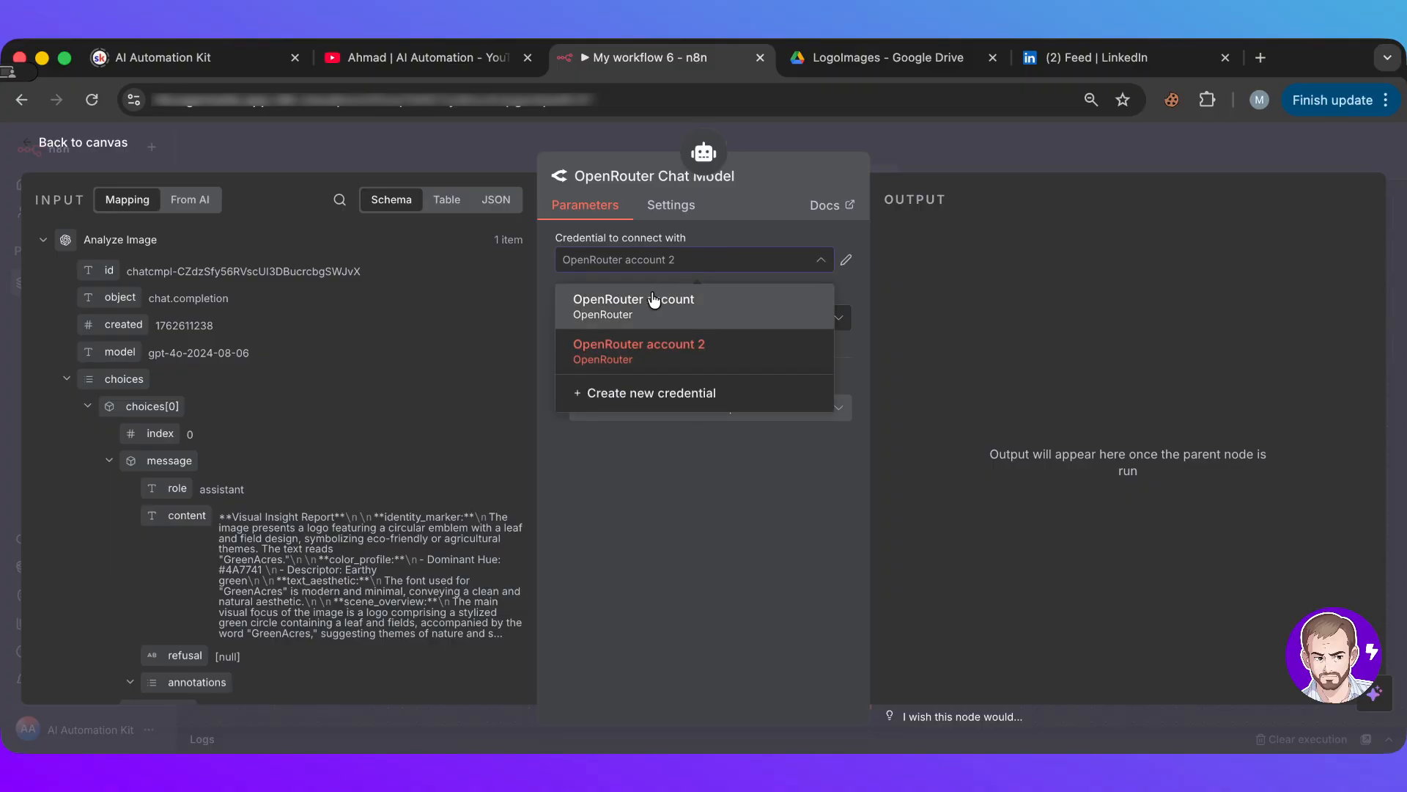
pyautogui.click(653, 297)
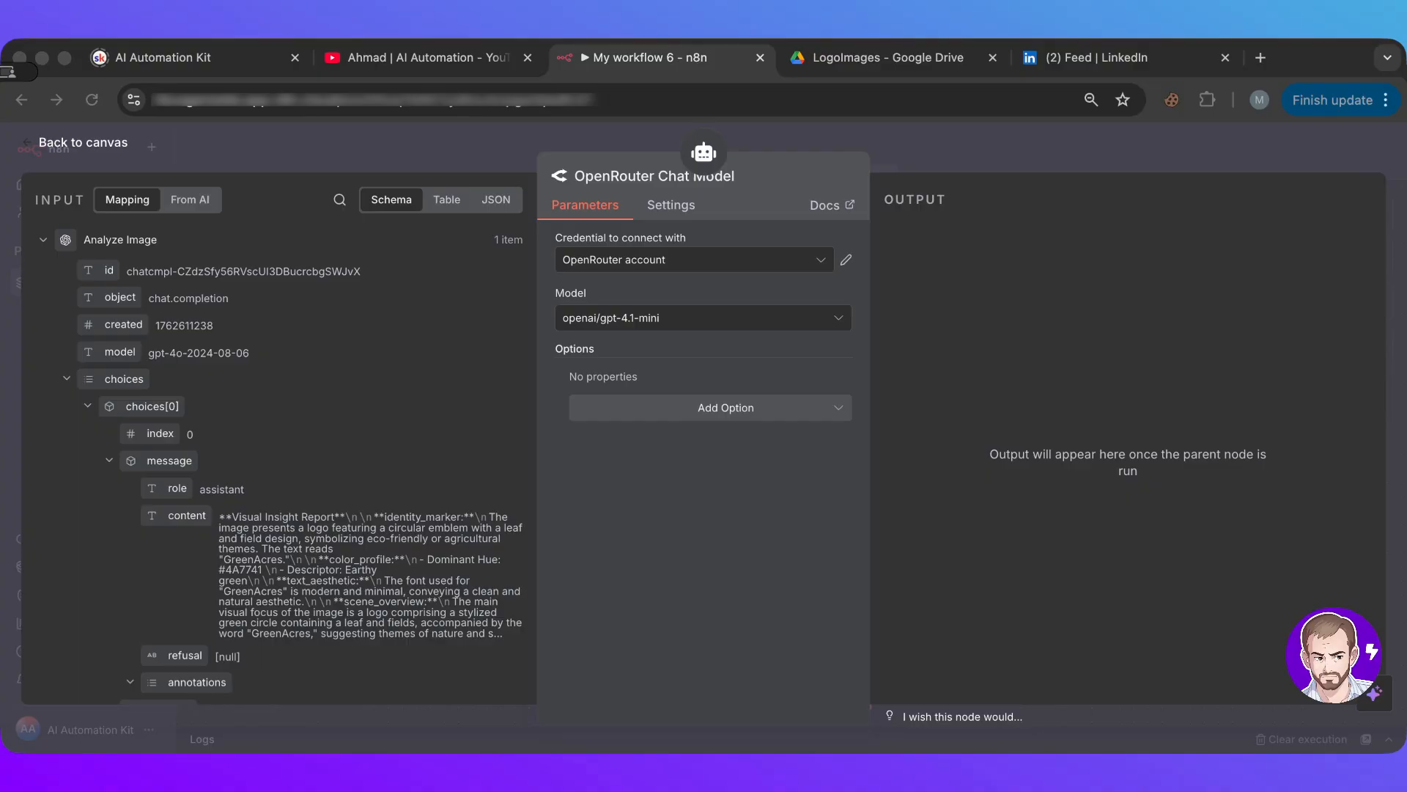
pyautogui.click(967, 135)
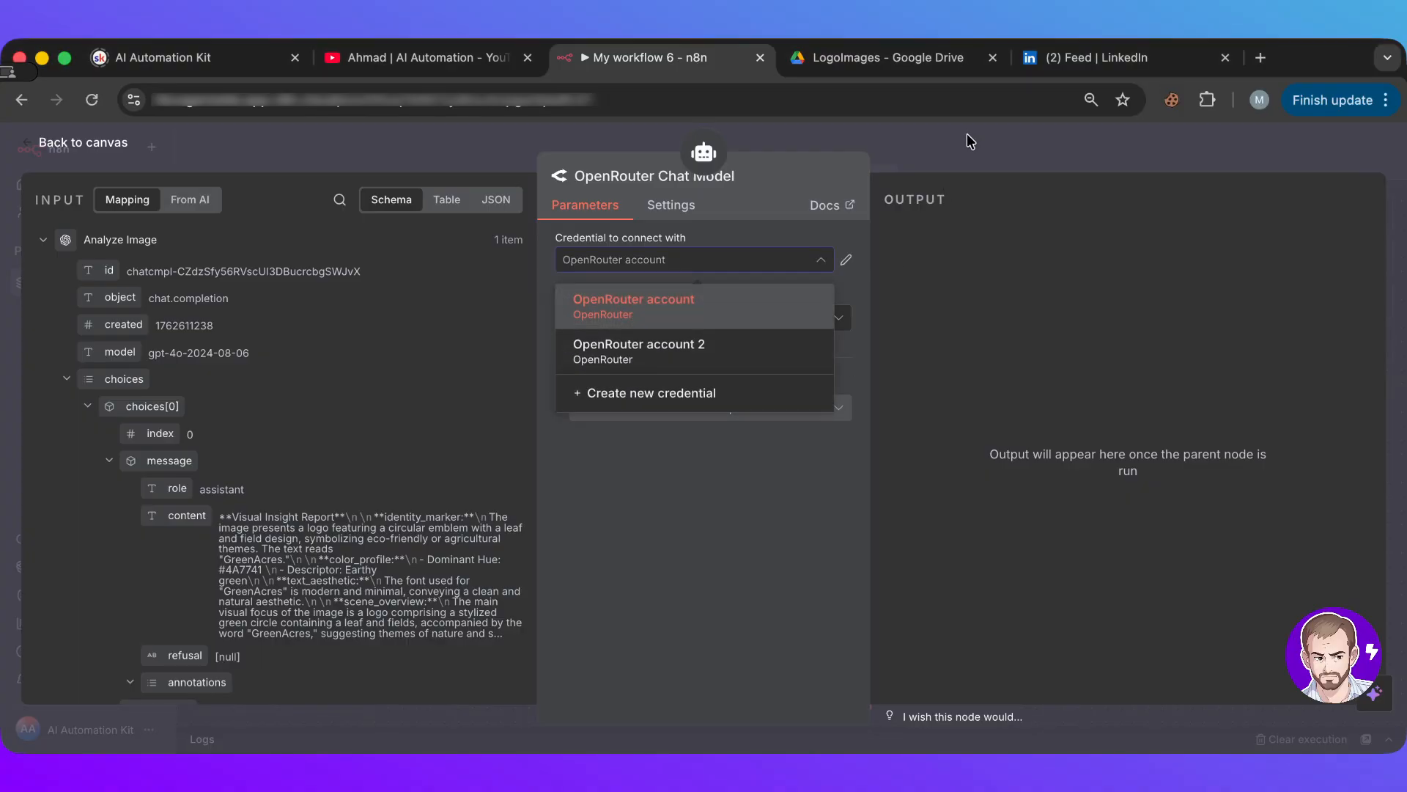
pyautogui.click(957, 143)
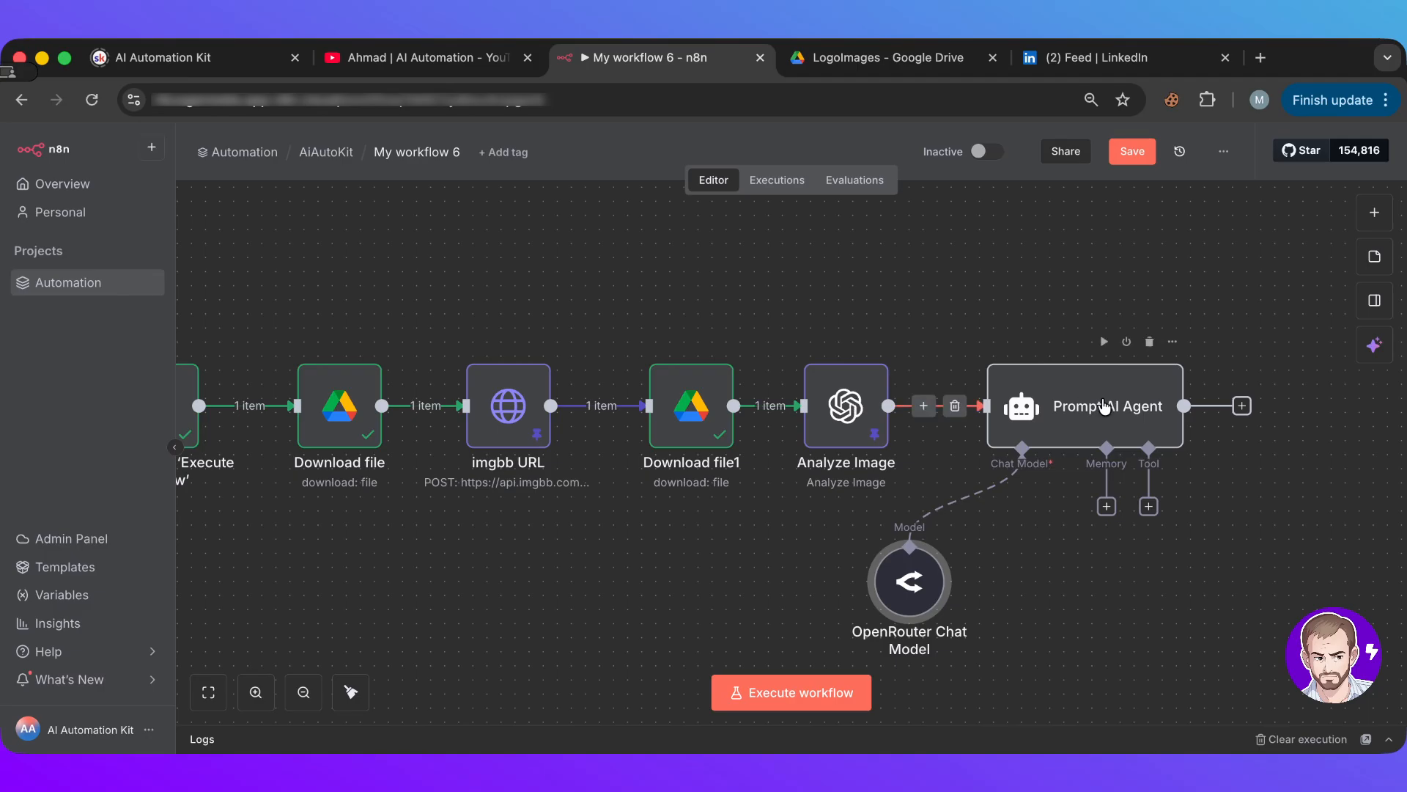
# - Enable Require Specific Output Format on the Prompt AI Agent and move the OpenRouter Chat Model node above it
pyautogui.doubleClick(1122, 409)
pyautogui.scroll(-1, 566, 610)
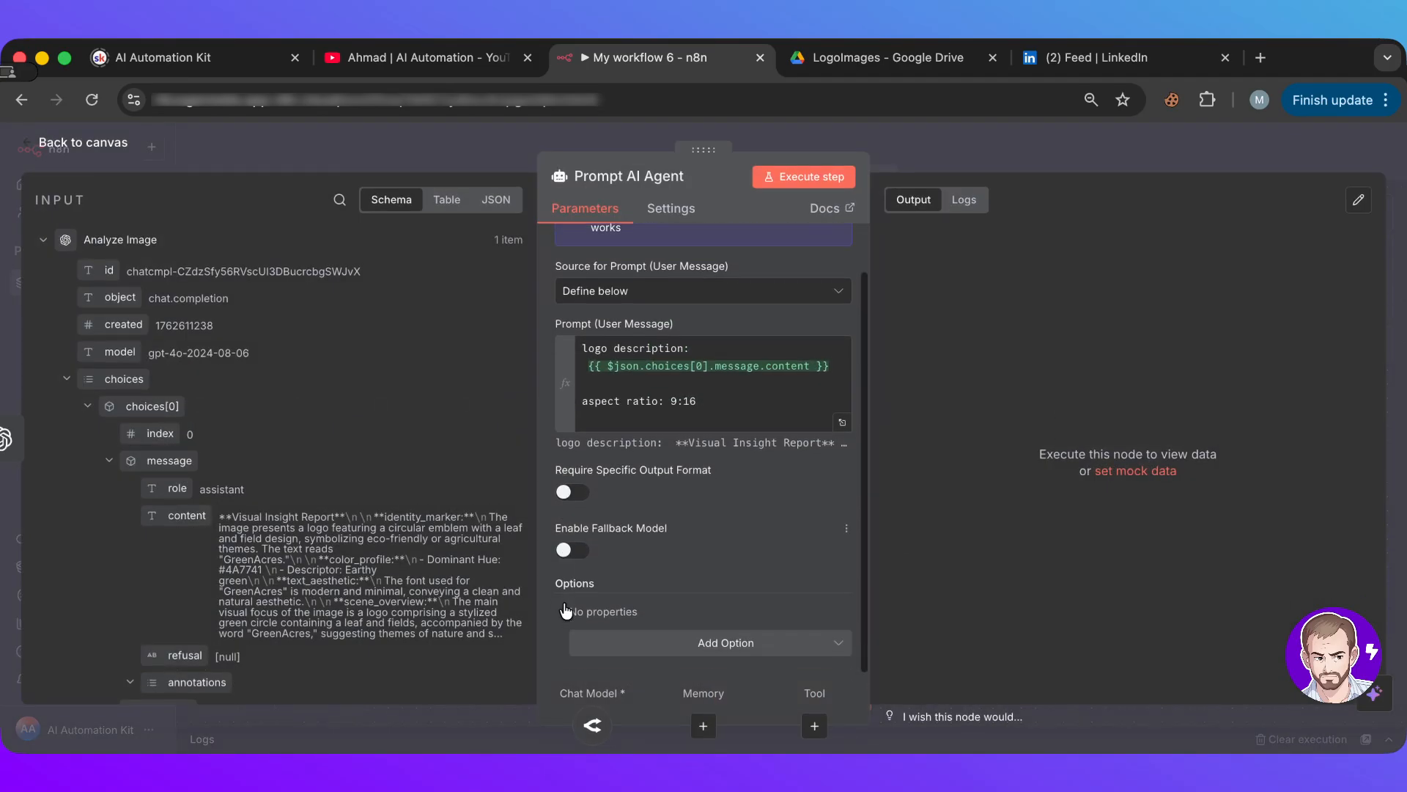
pyautogui.click(571, 487)
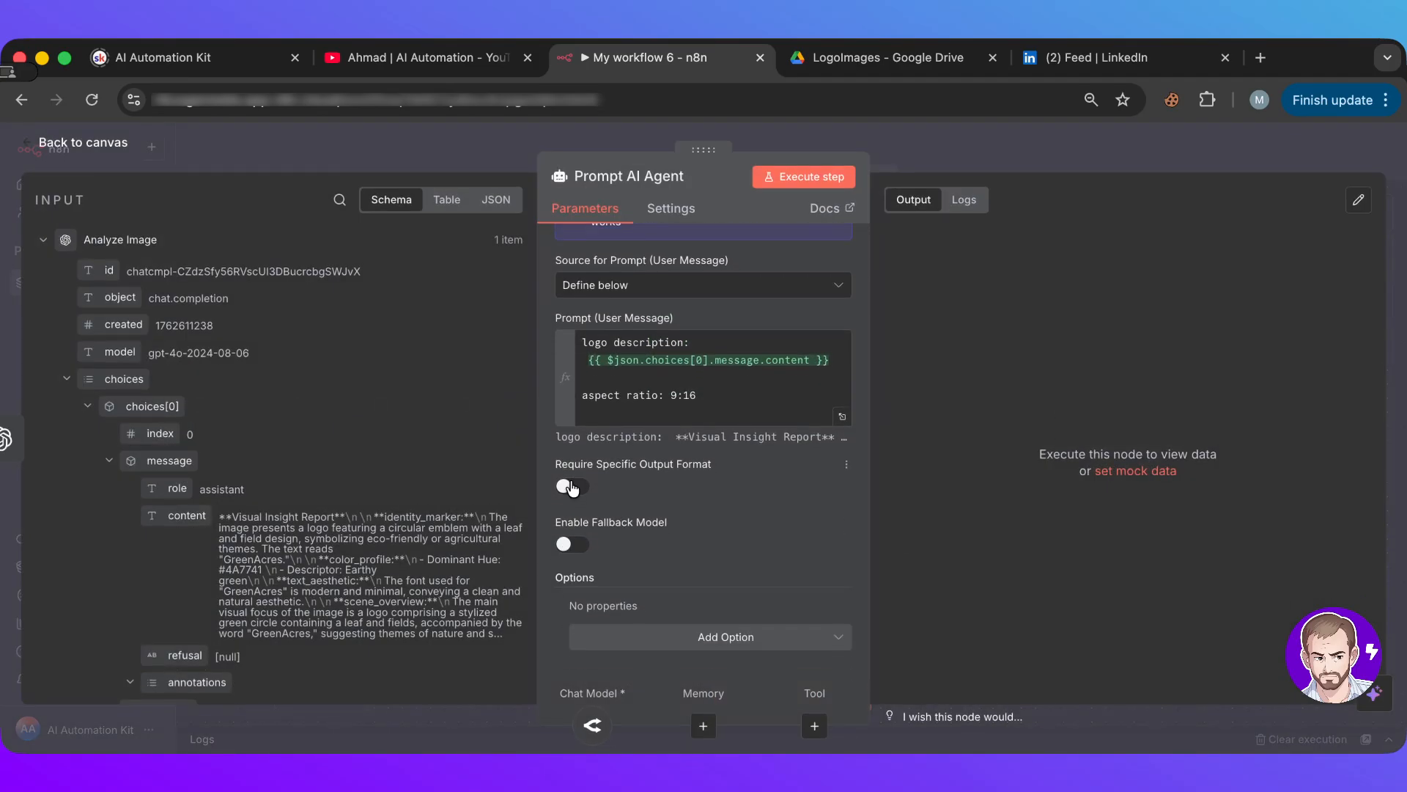
pyautogui.click(1144, 157)
pyautogui.moveTo(908, 580); pyautogui.dragTo(986, 286)
# - Attach a Structured Output Parser with the JSON example aspect_ratio "16:9 or 9:16", video_model "veo3_fast" and video_prompt "stringified JSON"
pyautogui.click(1148, 506)
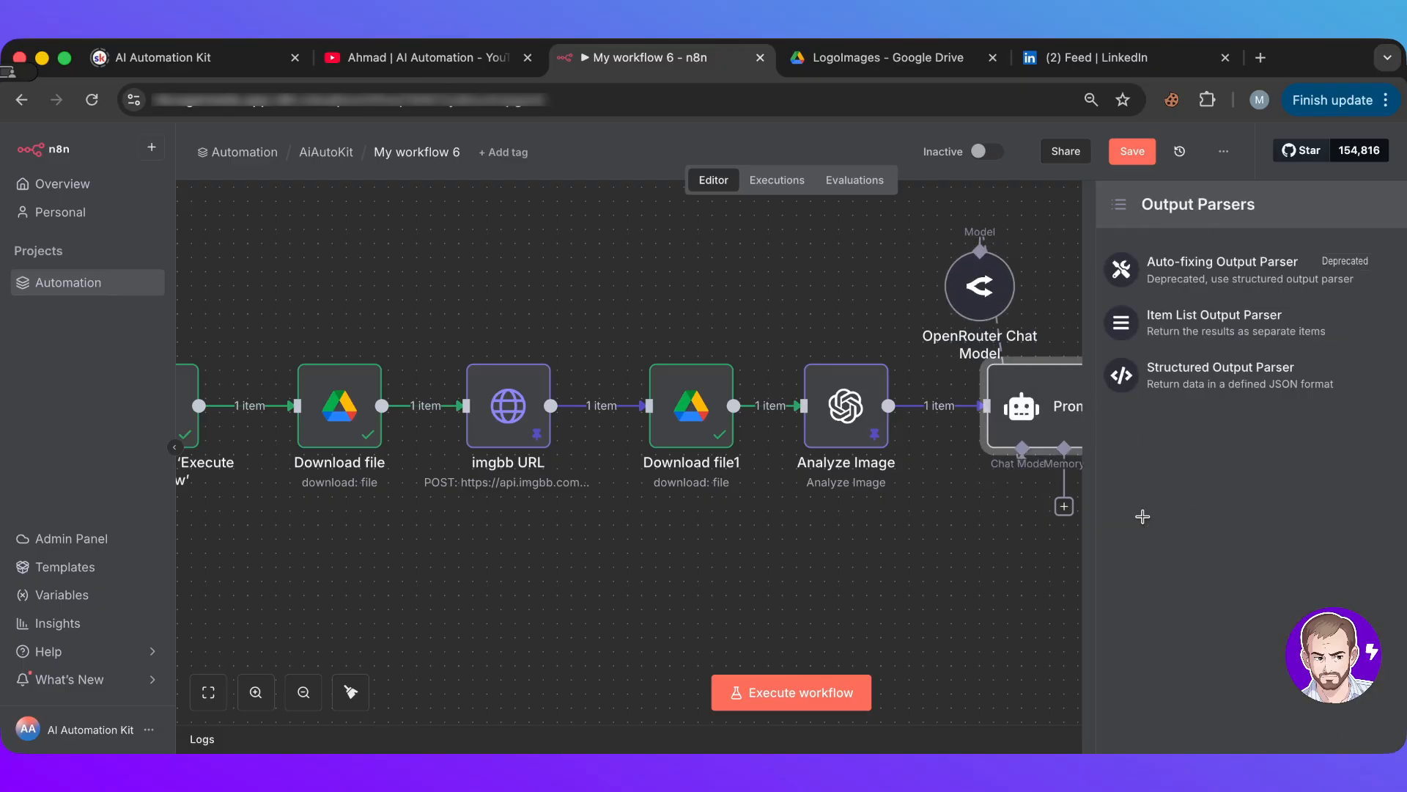
pyautogui.click(1147, 365)
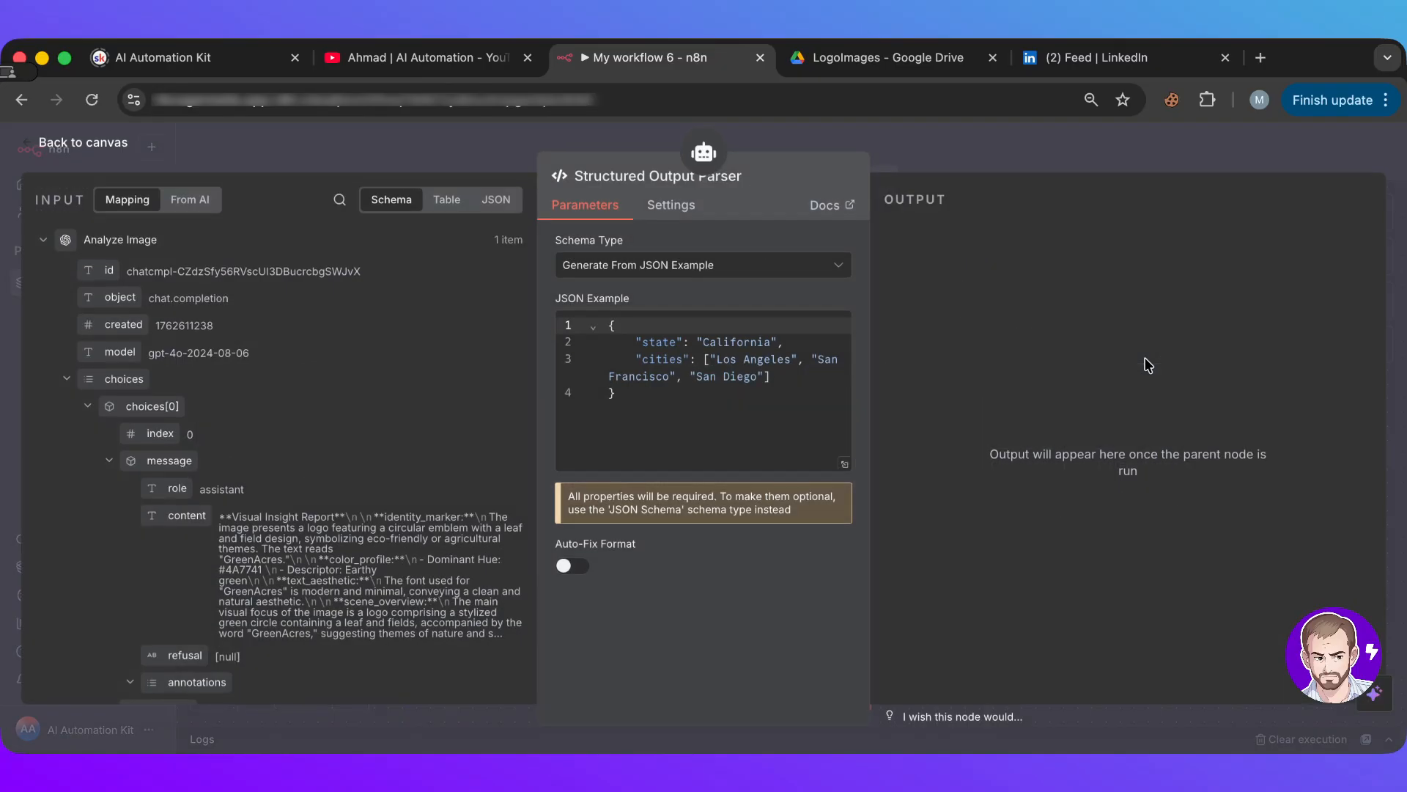
pyautogui.hotkey('ctrl', 'a')
pyautogui.write('{   "aspect_ratio": "16:9 or 9:16",   "video_model": "veo3_fast",   "video_prompt": "stringified JSON" }')
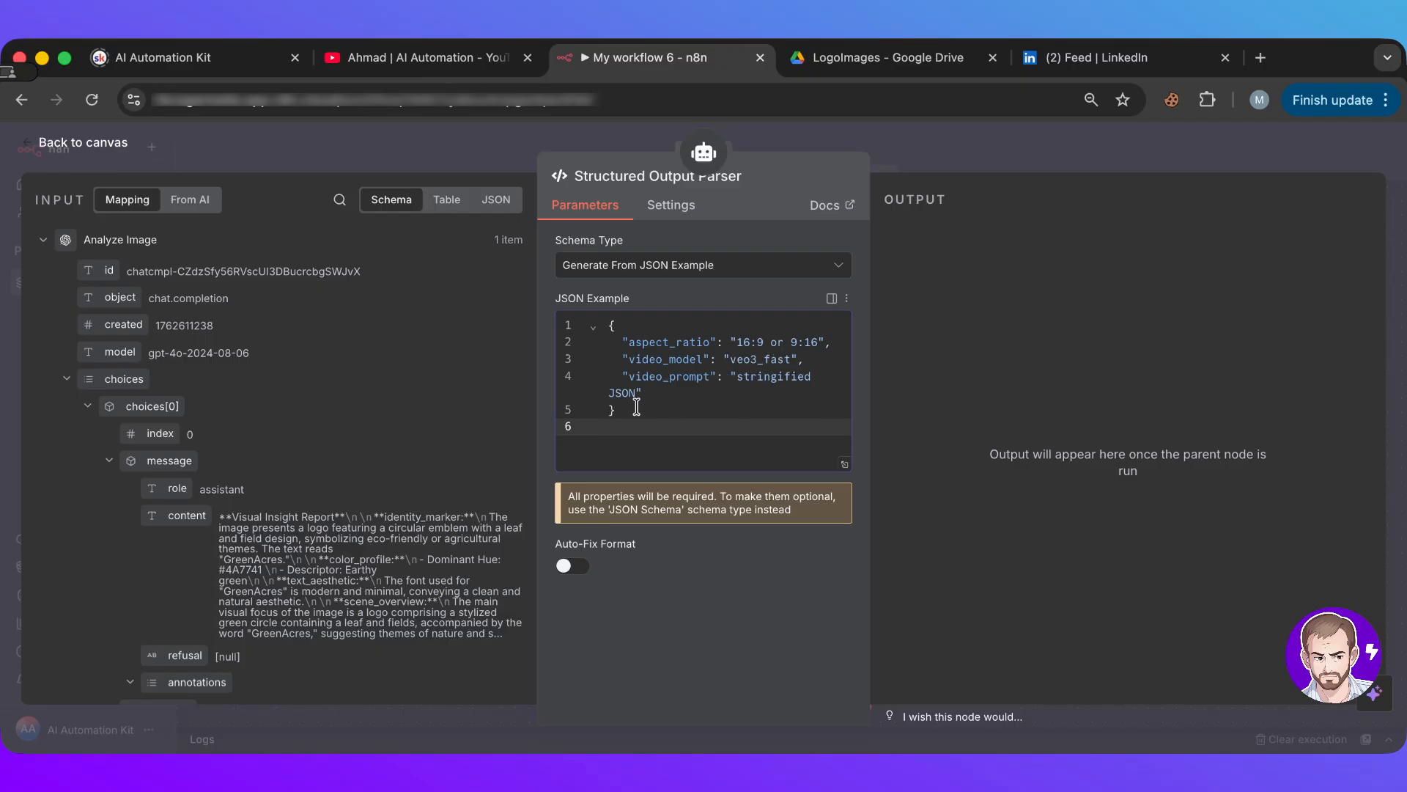
pyautogui.moveTo(611, 376); pyautogui.dragTo(673, 433)
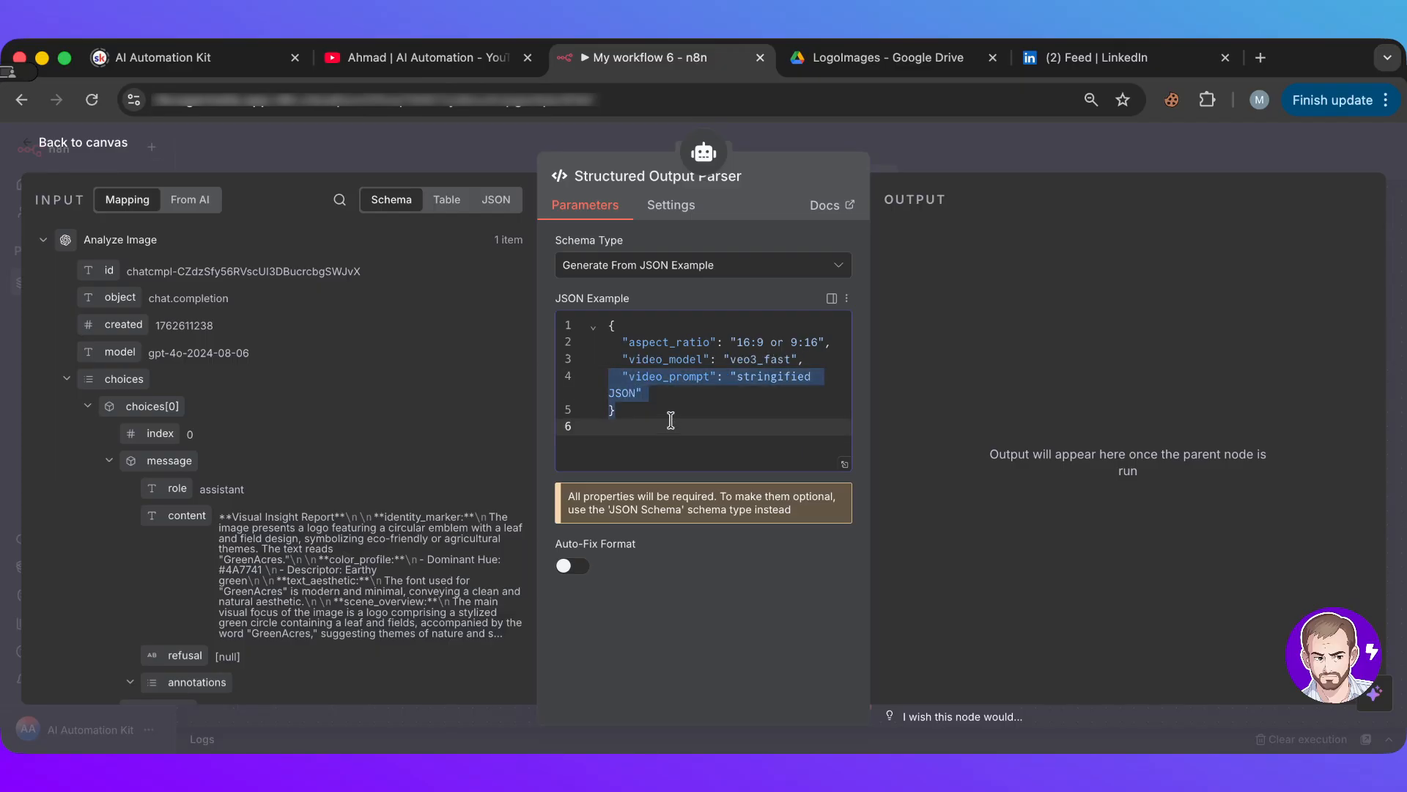
pyautogui.click(1006, 157)
# - Move the Structured Output Parser node above the Prompt AI Agent, beside the OpenRouter Chat Model
pyautogui.hscroll(3, 1026, 432)
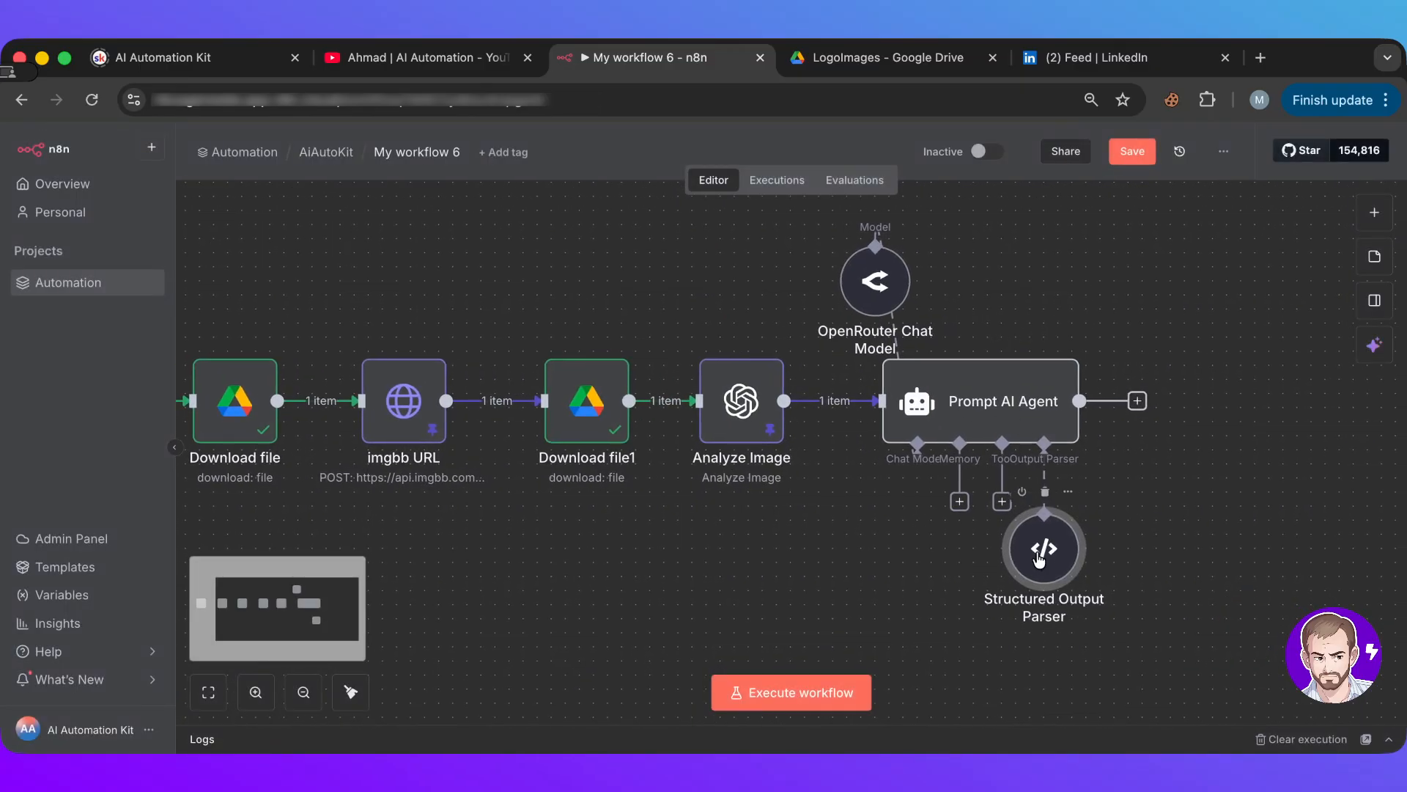
pyautogui.moveTo(1039, 558); pyautogui.dragTo(1051, 284)
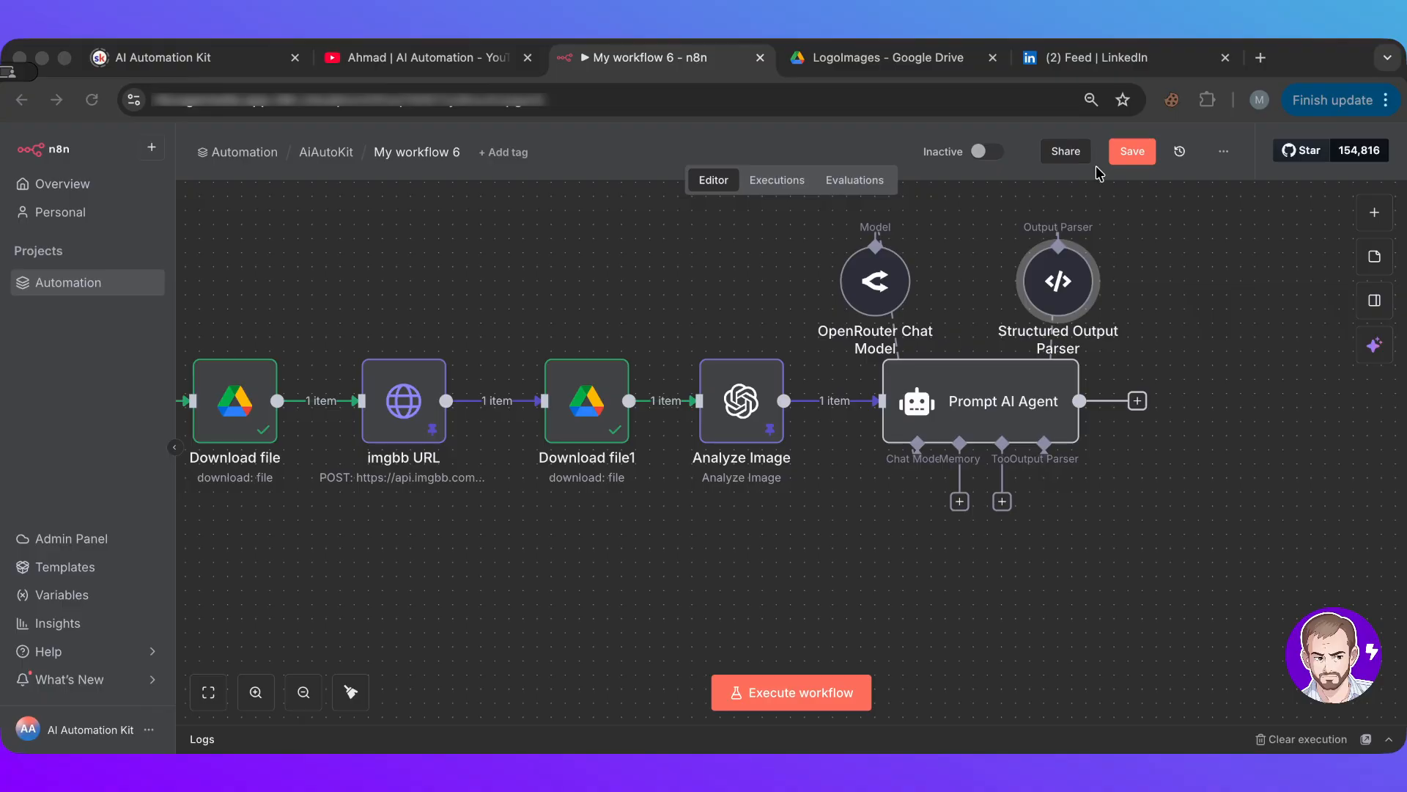
pyautogui.click(1222, 349)
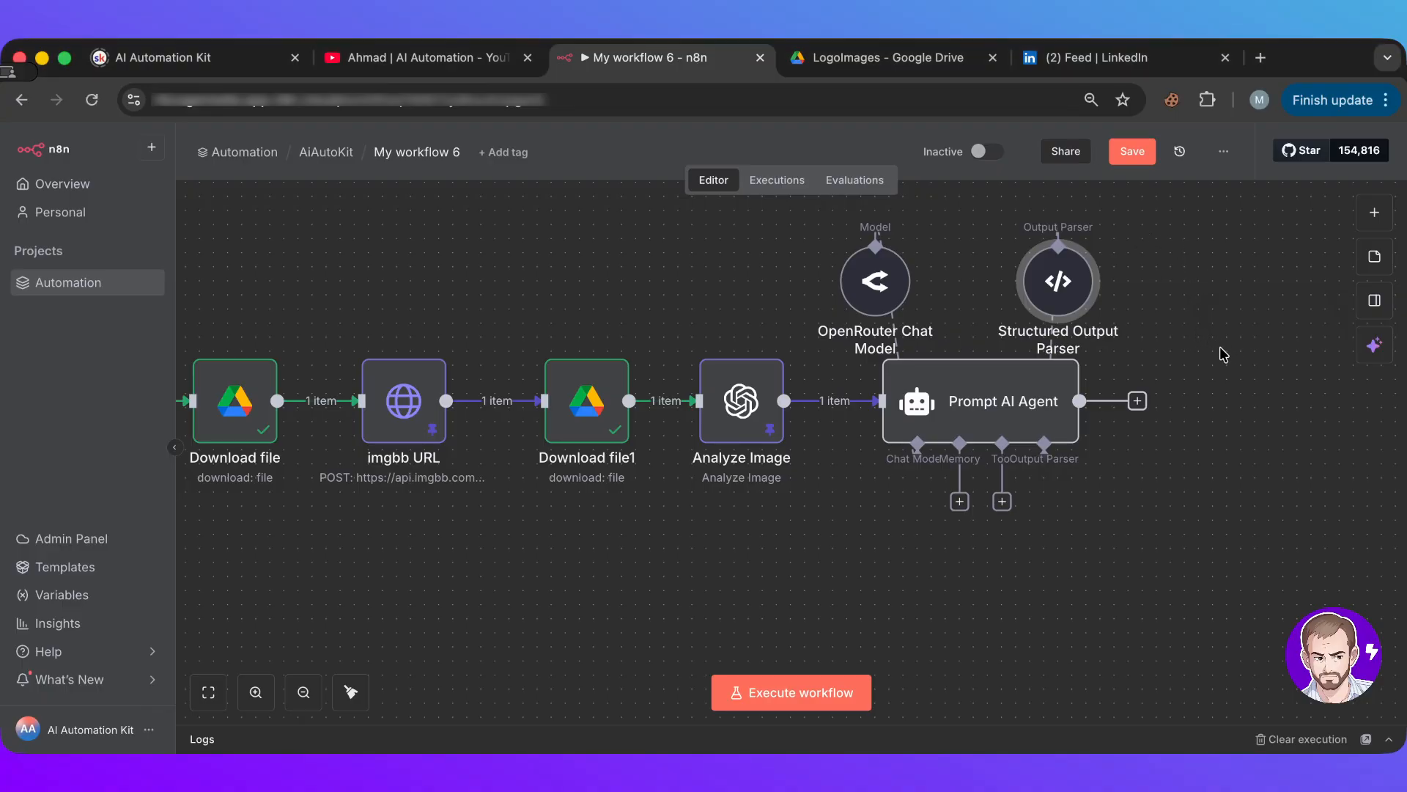
# - Add a System Message option to the Prompt AI Agent and replace its default text with the copied logo animation video prompt instructions
pyautogui.doubleClick(1013, 400)
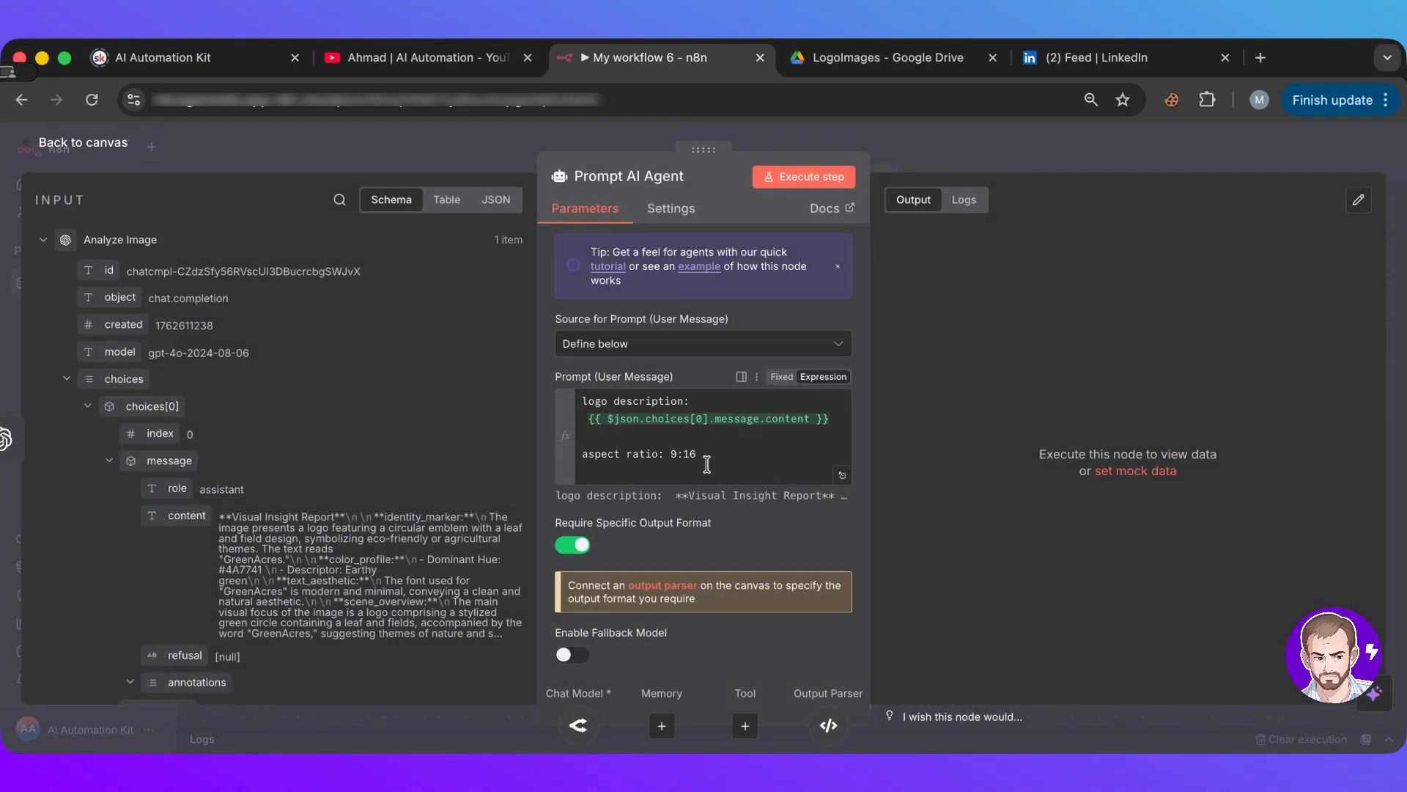
pyautogui.scroll(-2, 707, 465)
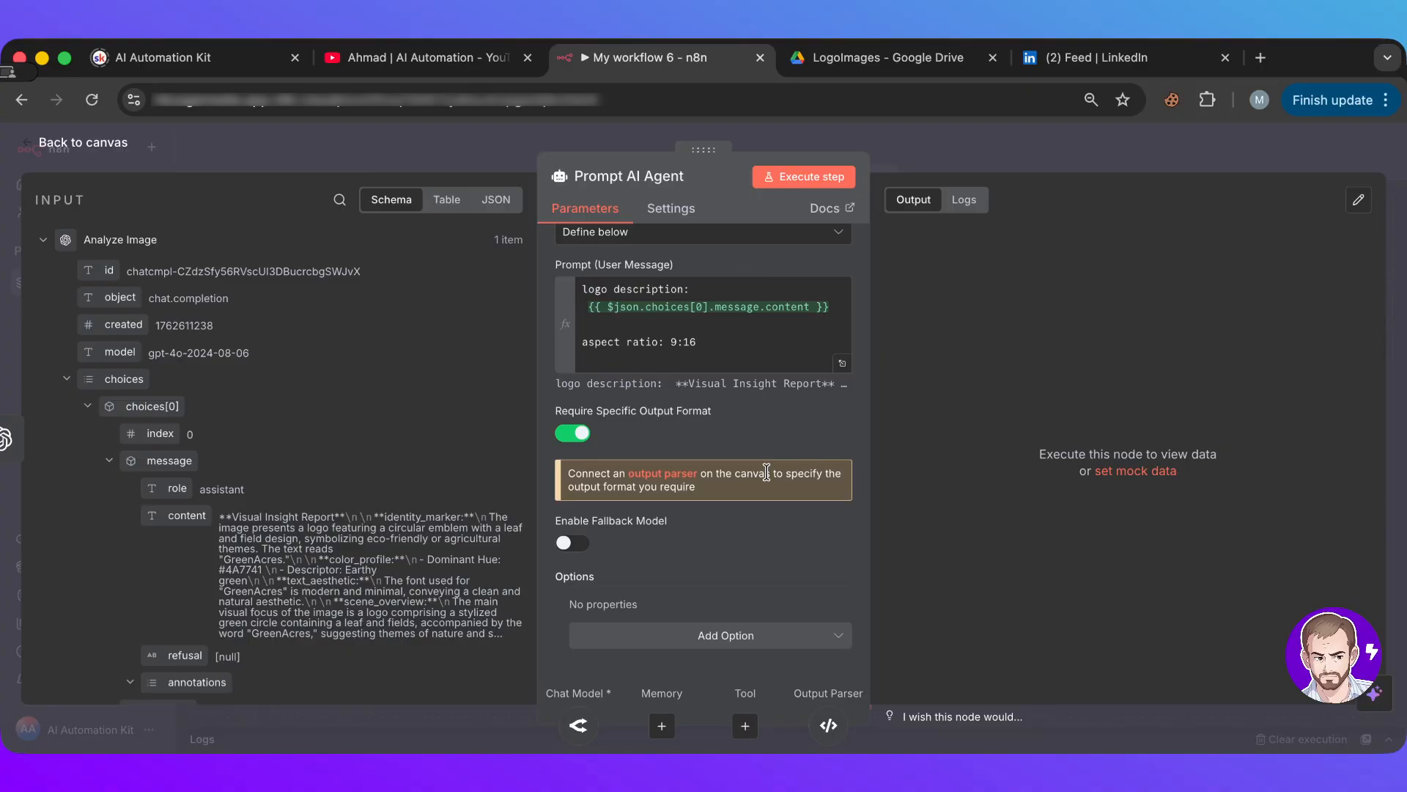
pyautogui.click(685, 633)
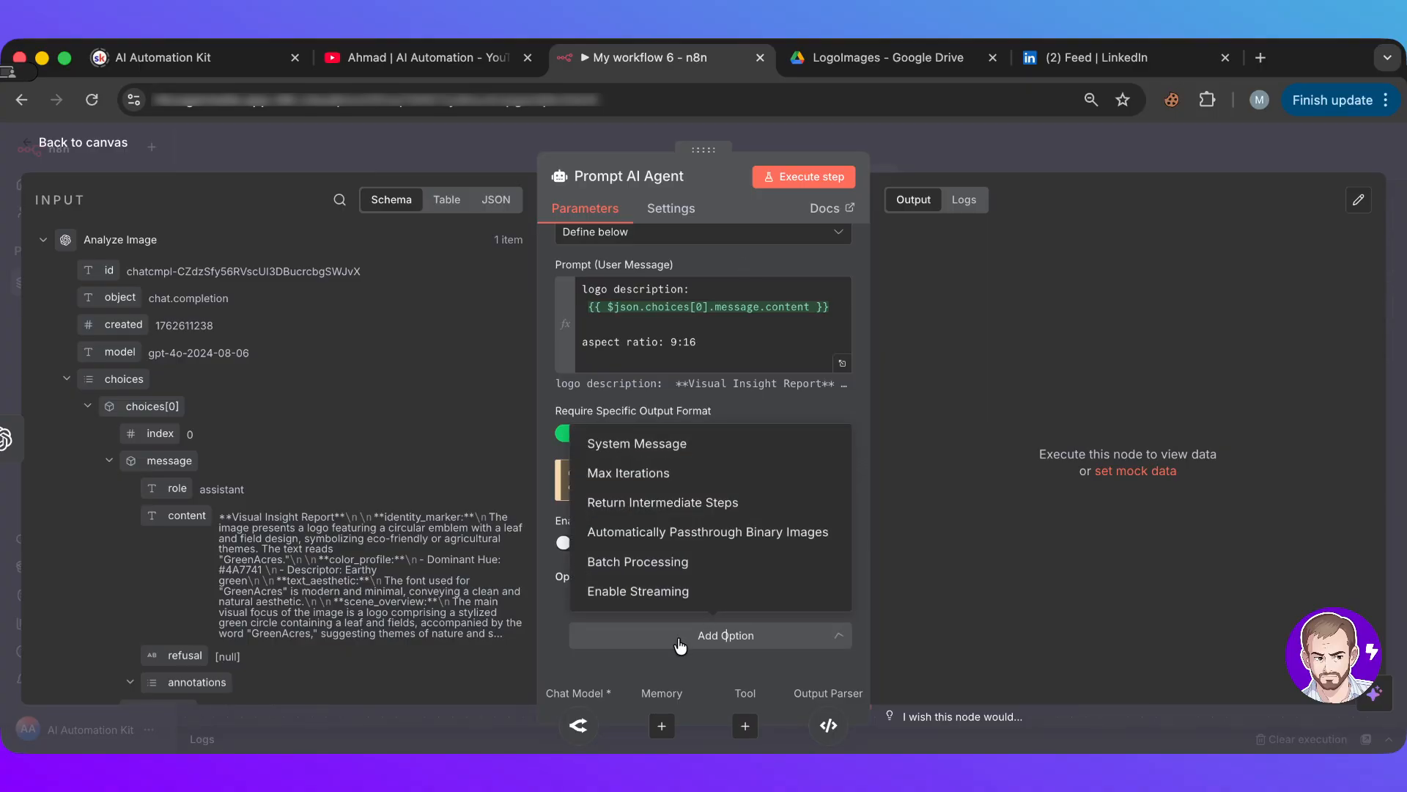
pyautogui.click(656, 435)
pyautogui.scroll(-2, 657, 440)
pyautogui.click(662, 599)
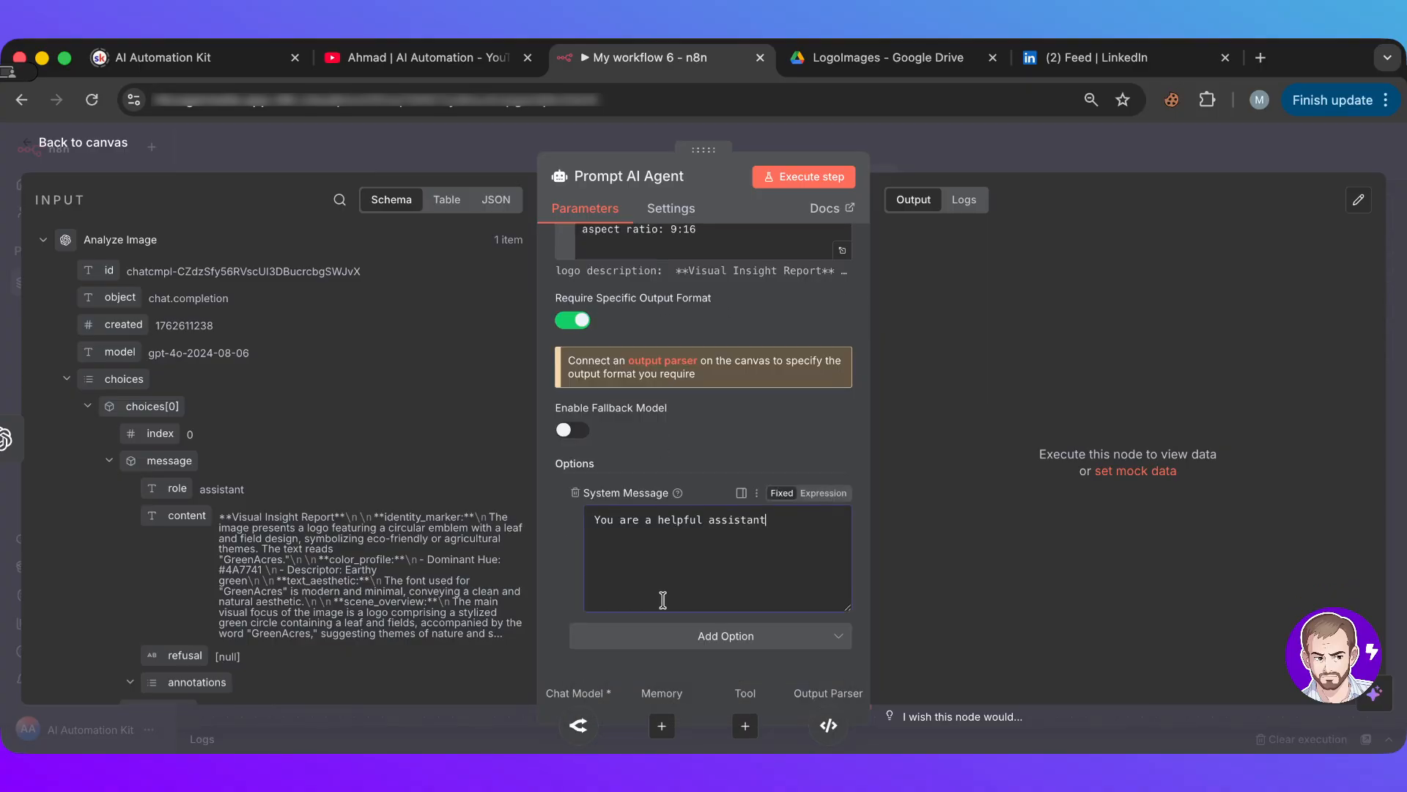
pyautogui.press('super+a')
pyautogui.press('super+v')
pyautogui.scroll(15, 676, 565)
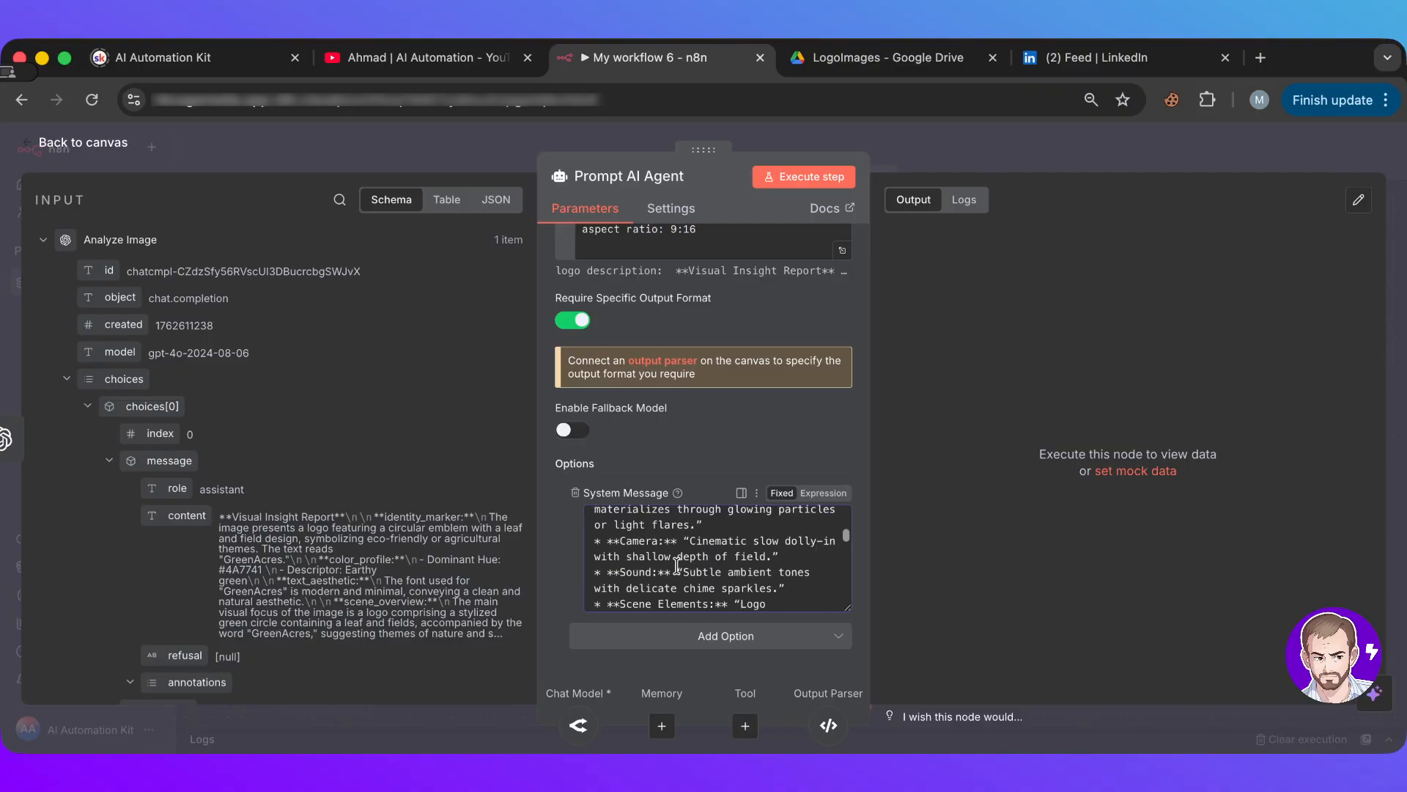
pyautogui.scroll(5, 676, 566)
pyautogui.scroll(-4, 676, 513)
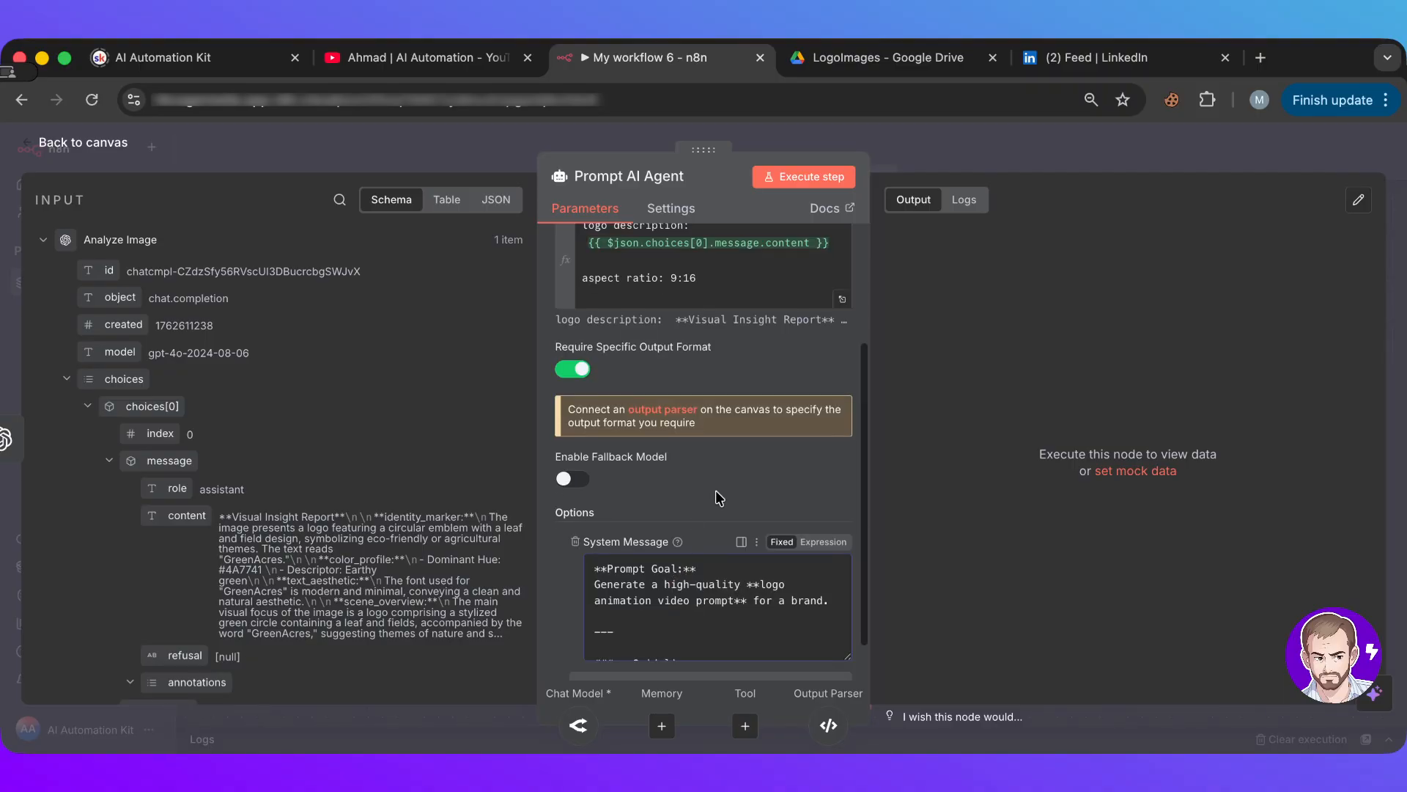
pyautogui.click(1017, 152)
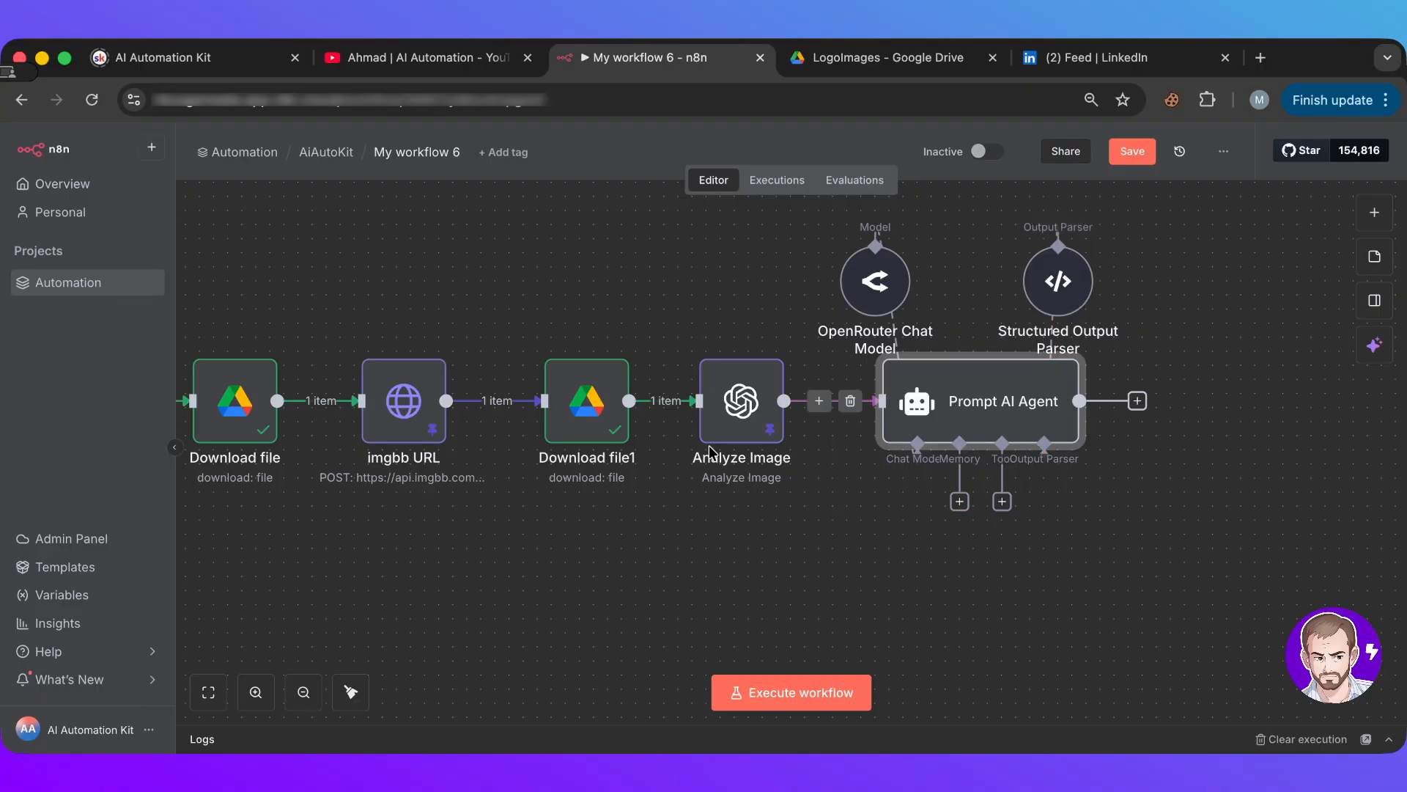
pyautogui.scroll(-3, 975, 371)
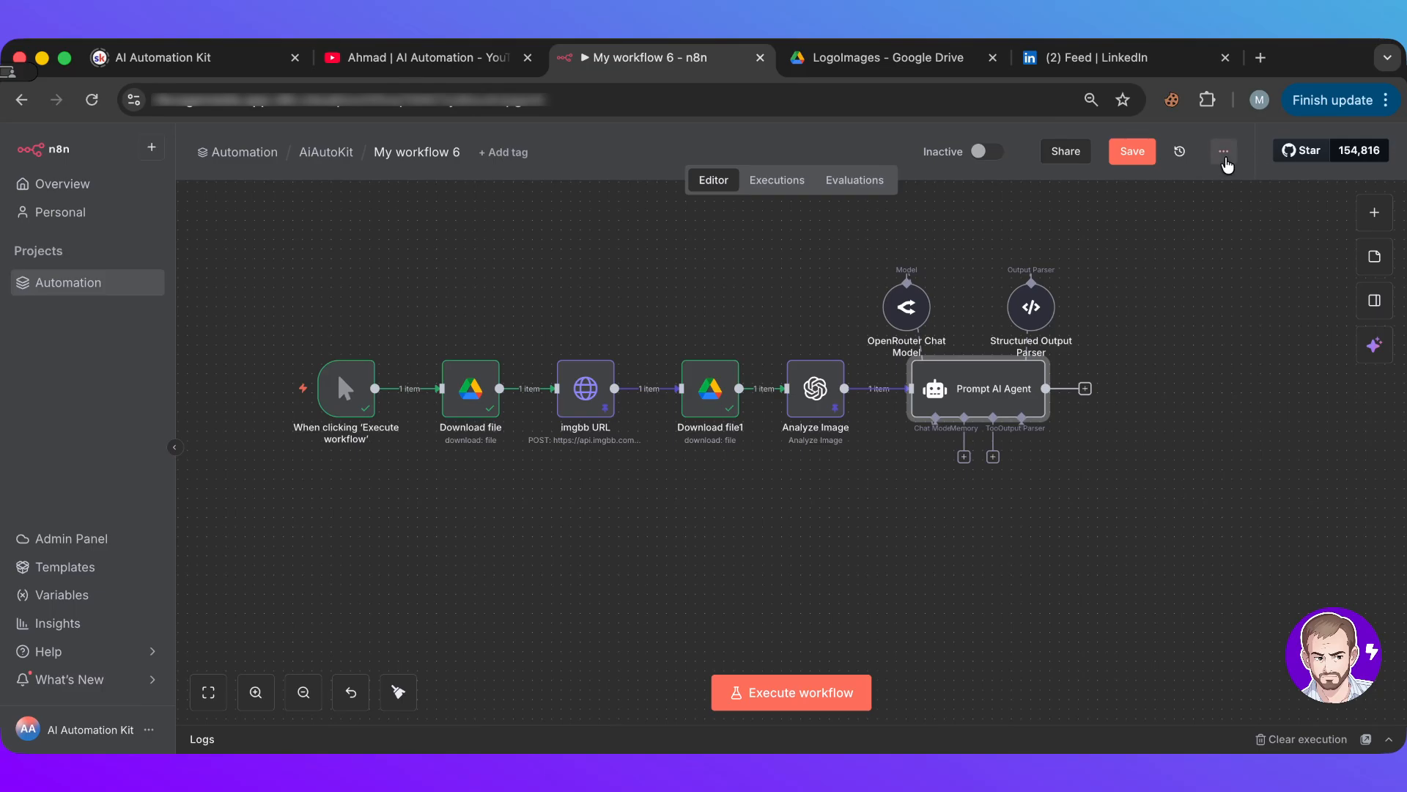
pyautogui.click(1224, 154)
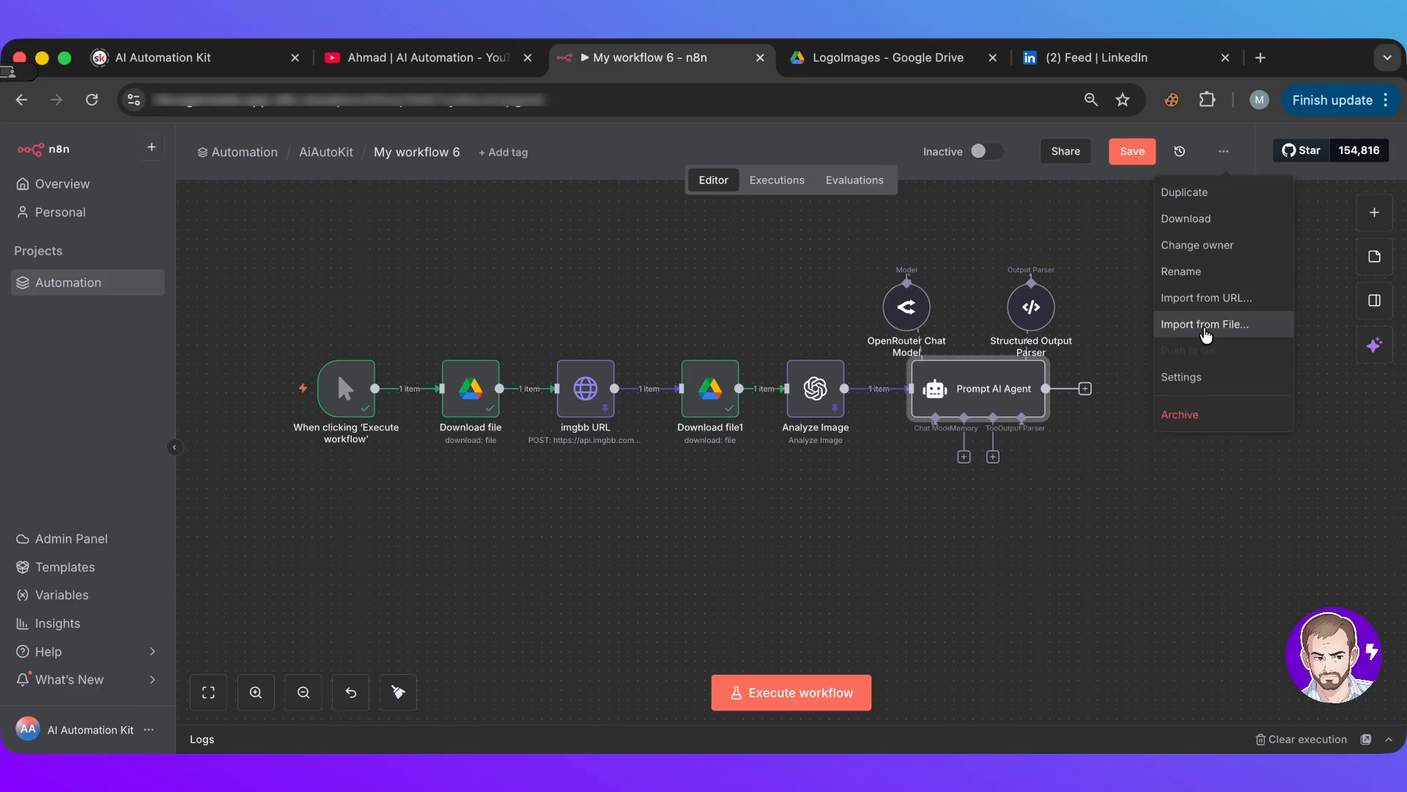
pyautogui.click(891, 583)
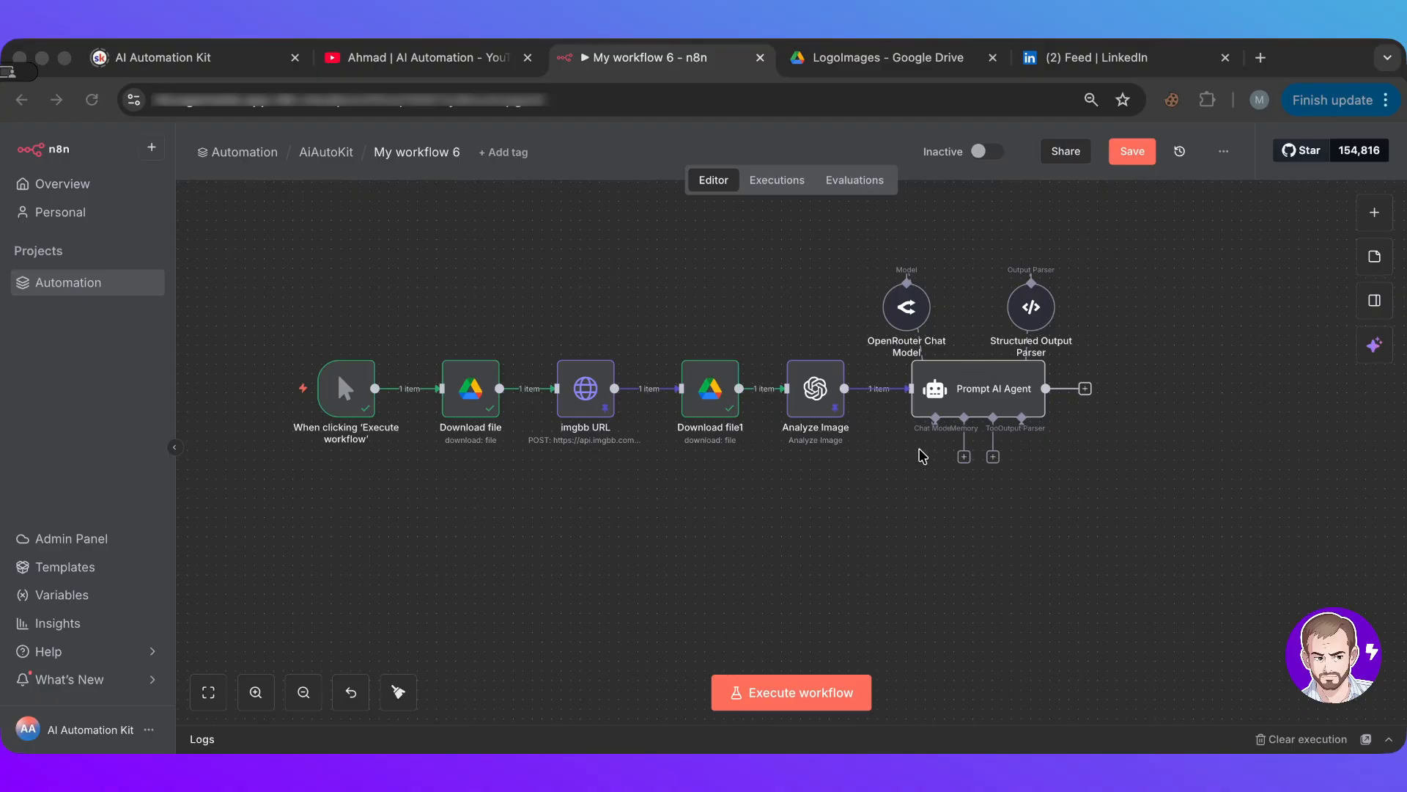
# - Run the Prompt AI Agent node on its own, pin its output, and review the generated video prompt
pyautogui.click(921, 451)
pyautogui.moveTo(935, 403)
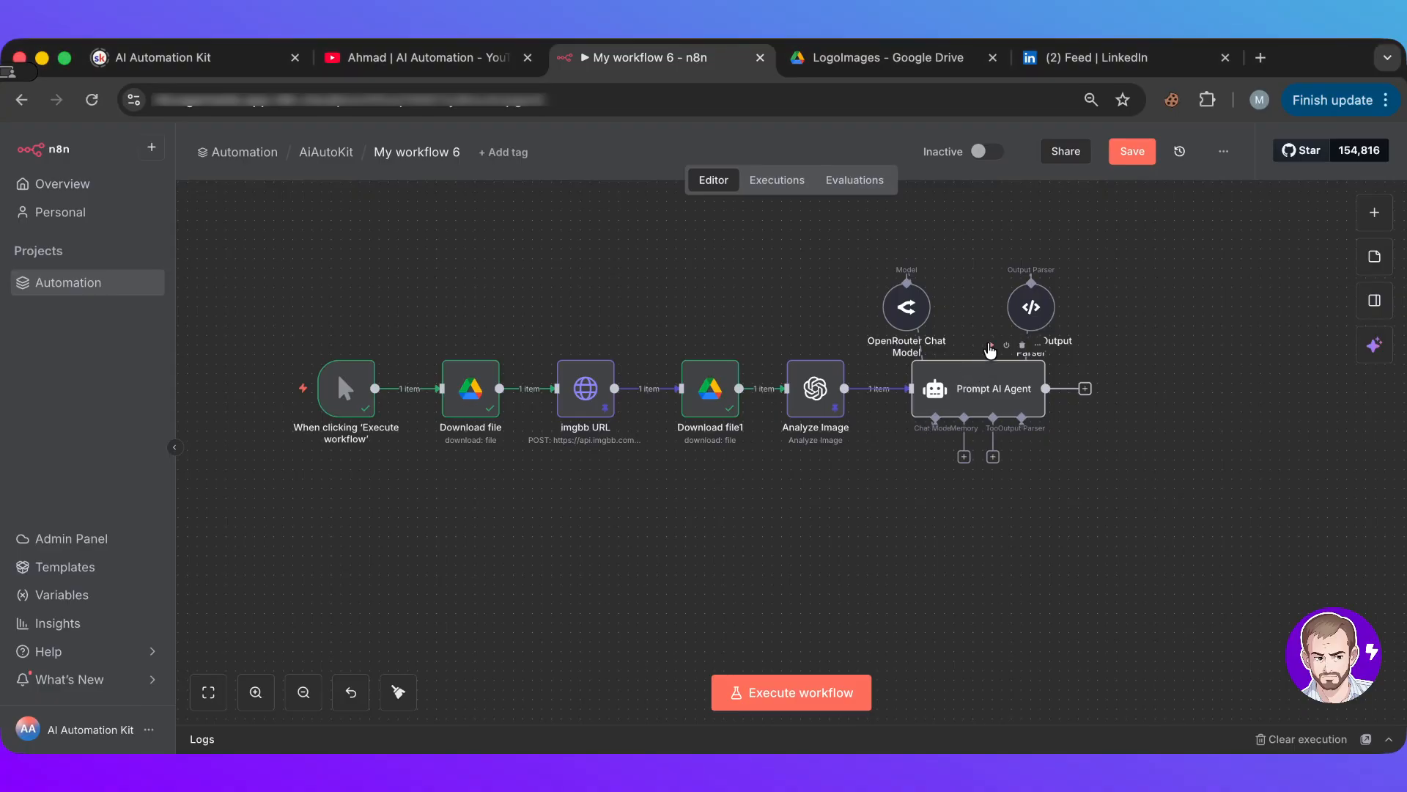
pyautogui.click(990, 346)
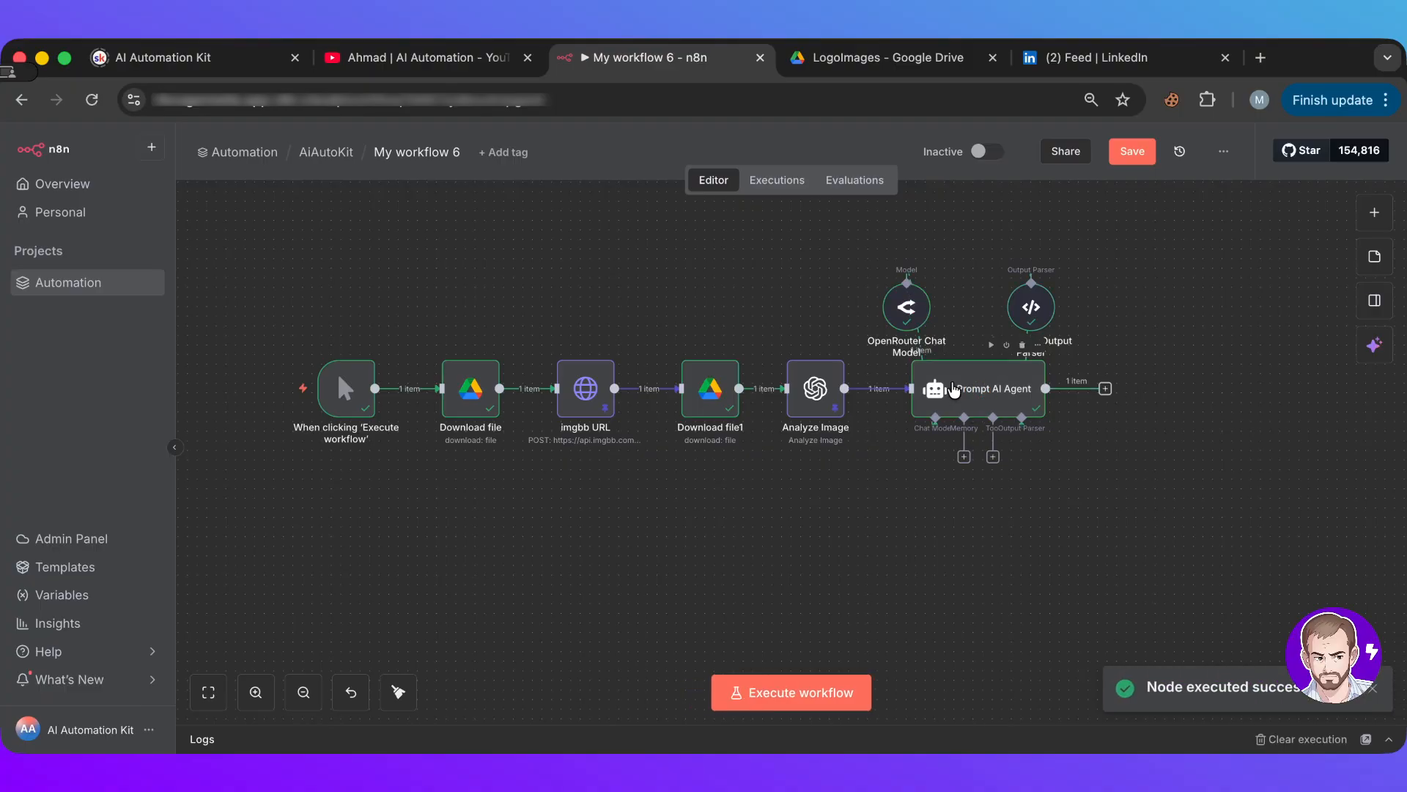
pyautogui.click(954, 390)
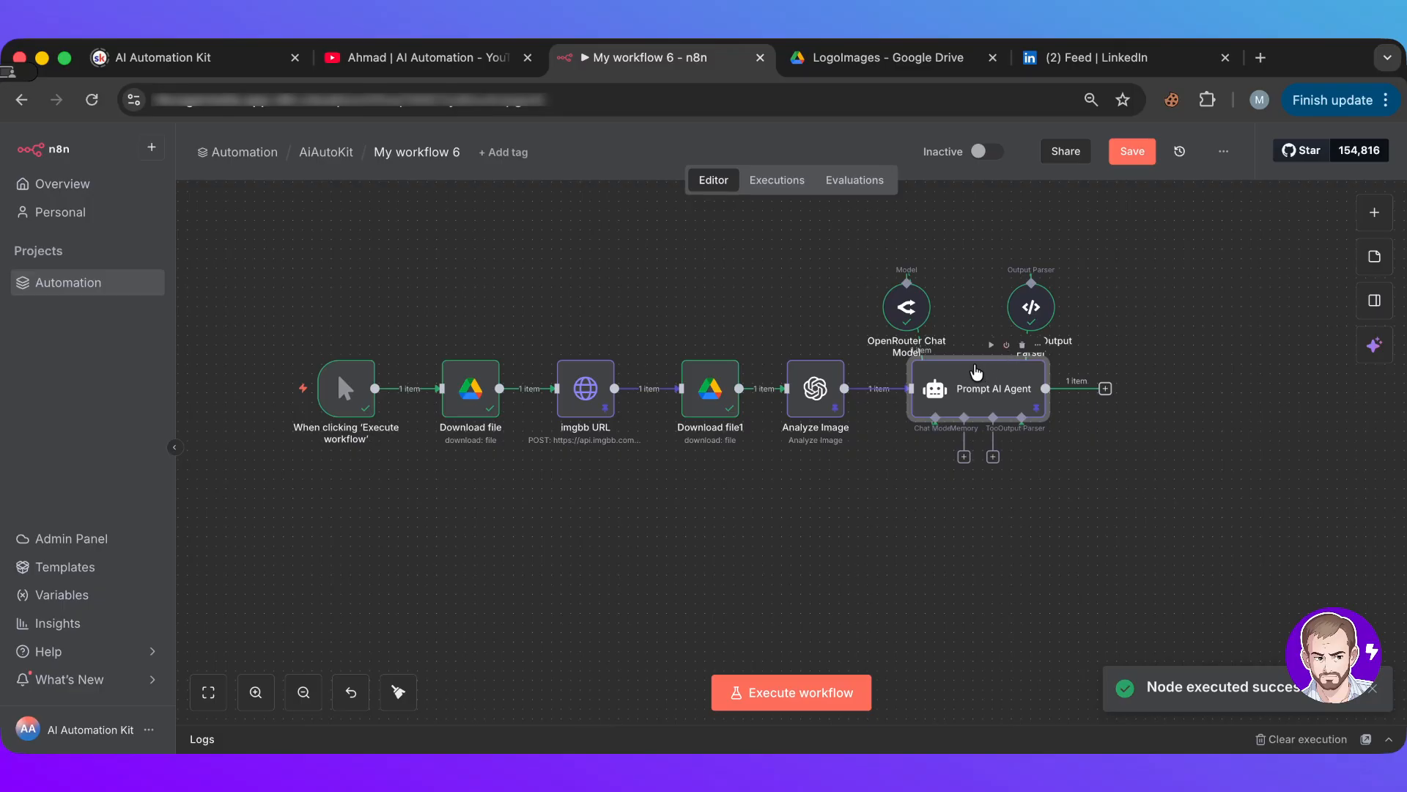
pyautogui.doubleClick(974, 371)
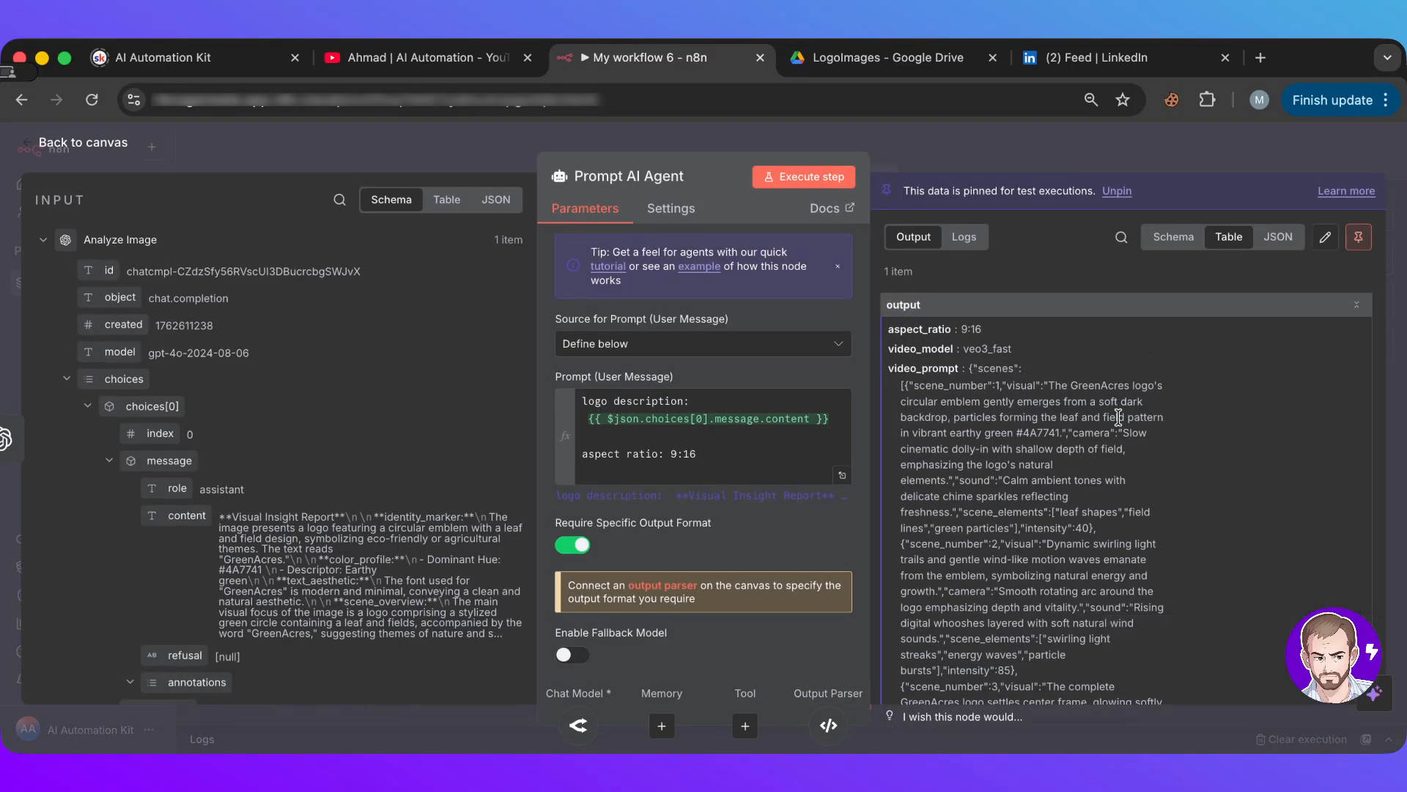
pyautogui.scroll(-5, 1099, 461)
pyautogui.scroll(3, 1098, 456)
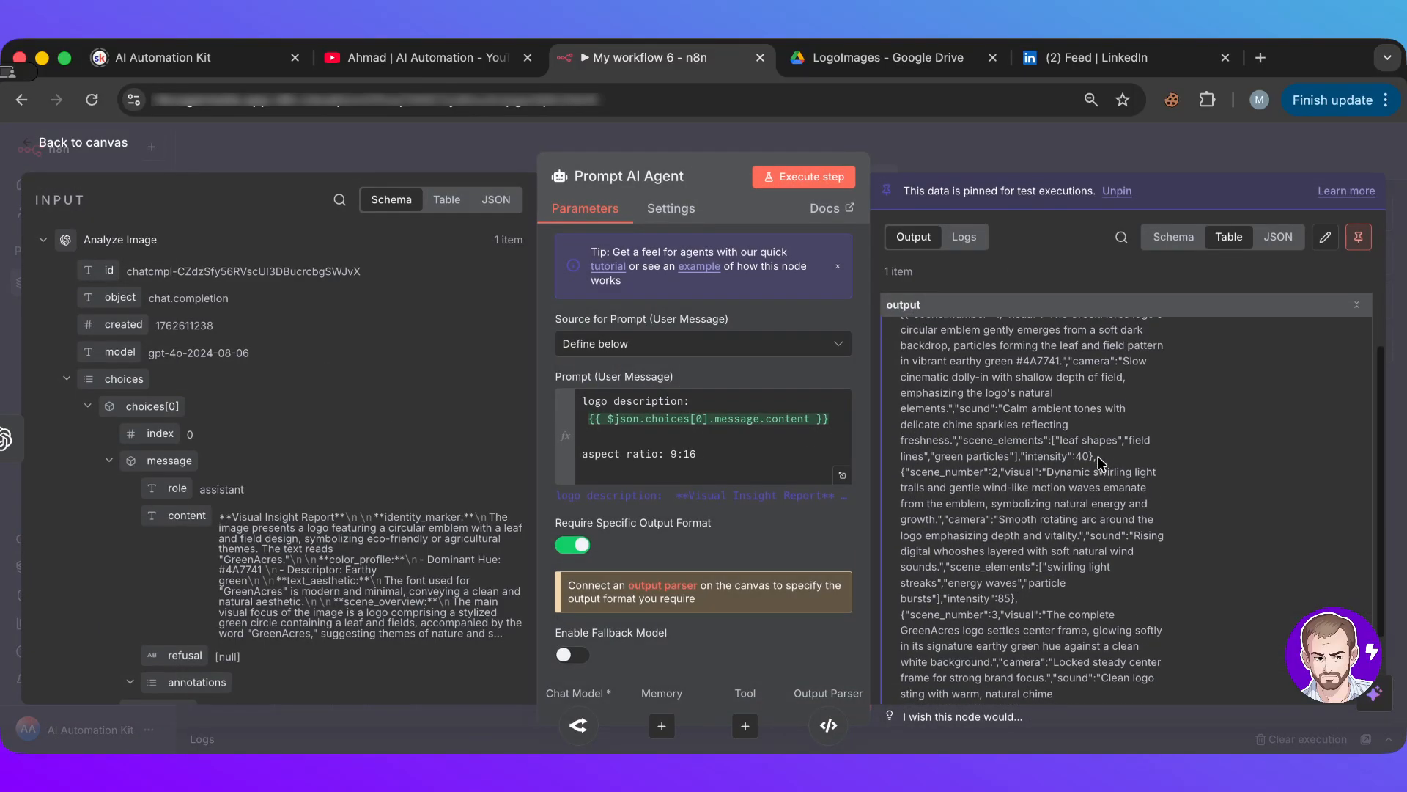
pyautogui.click(1090, 153)
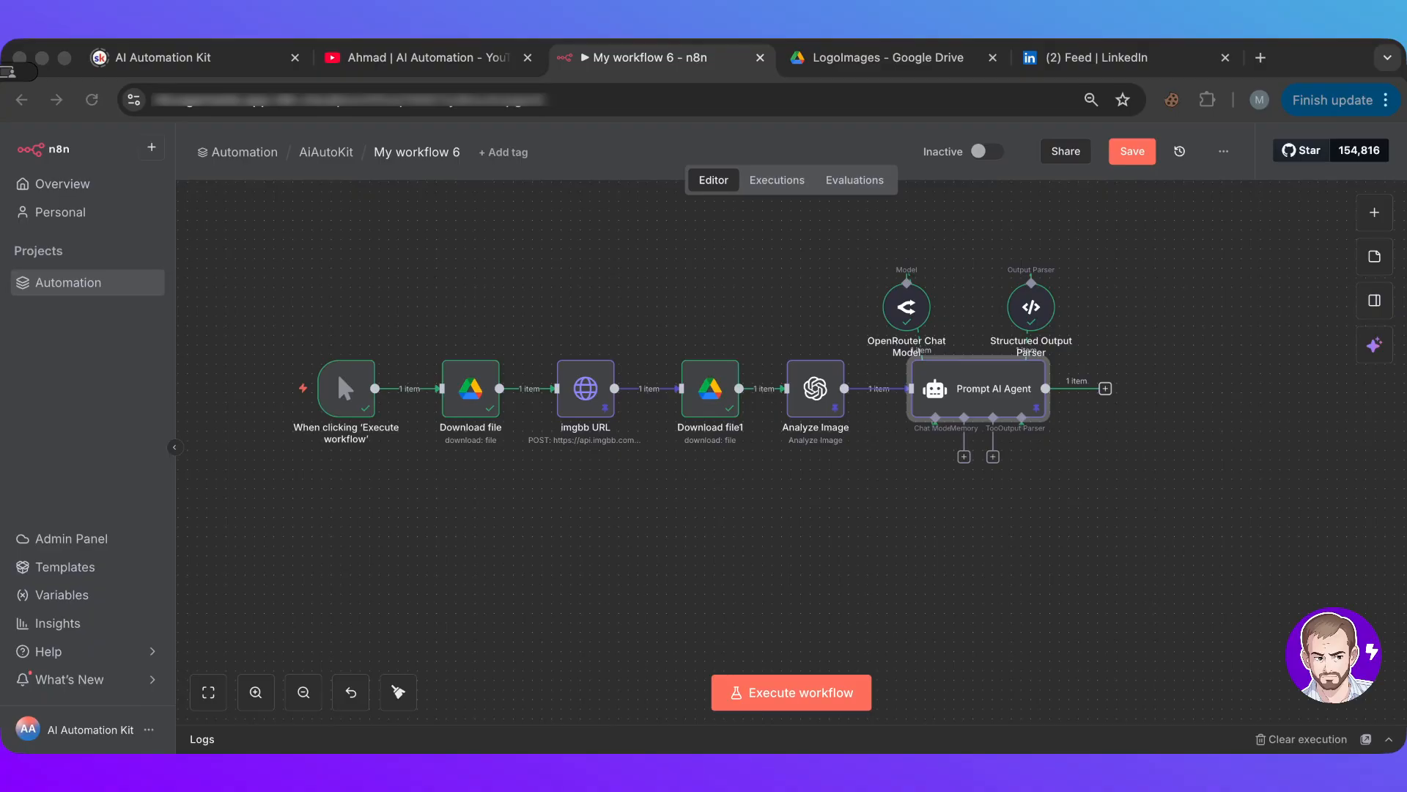
# - Paste the copied video generation nodes, from Submit Request through Upload file, and place the group just after the Prompt AI Agent
pyautogui.click(1196, 377)
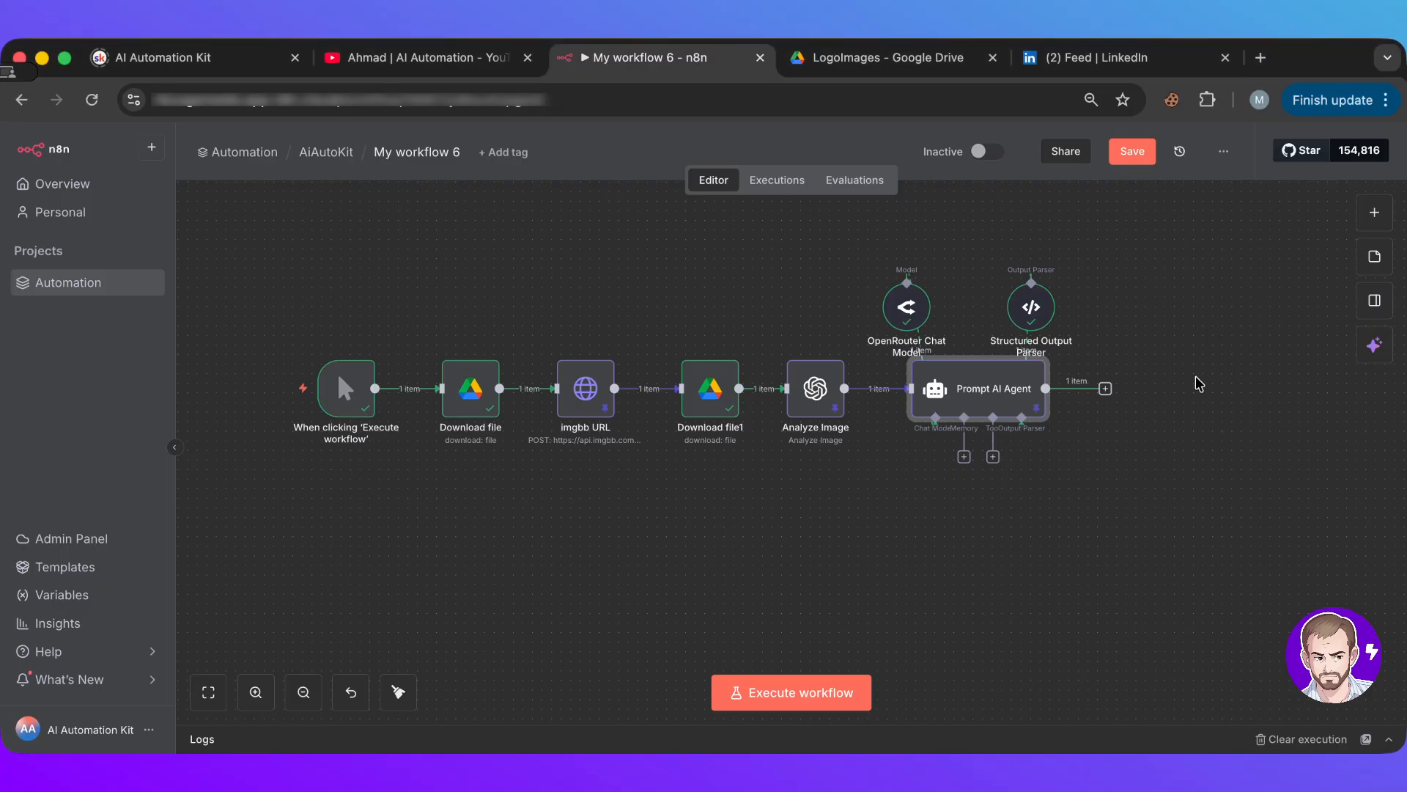
pyautogui.hscroll(10, 1196, 392)
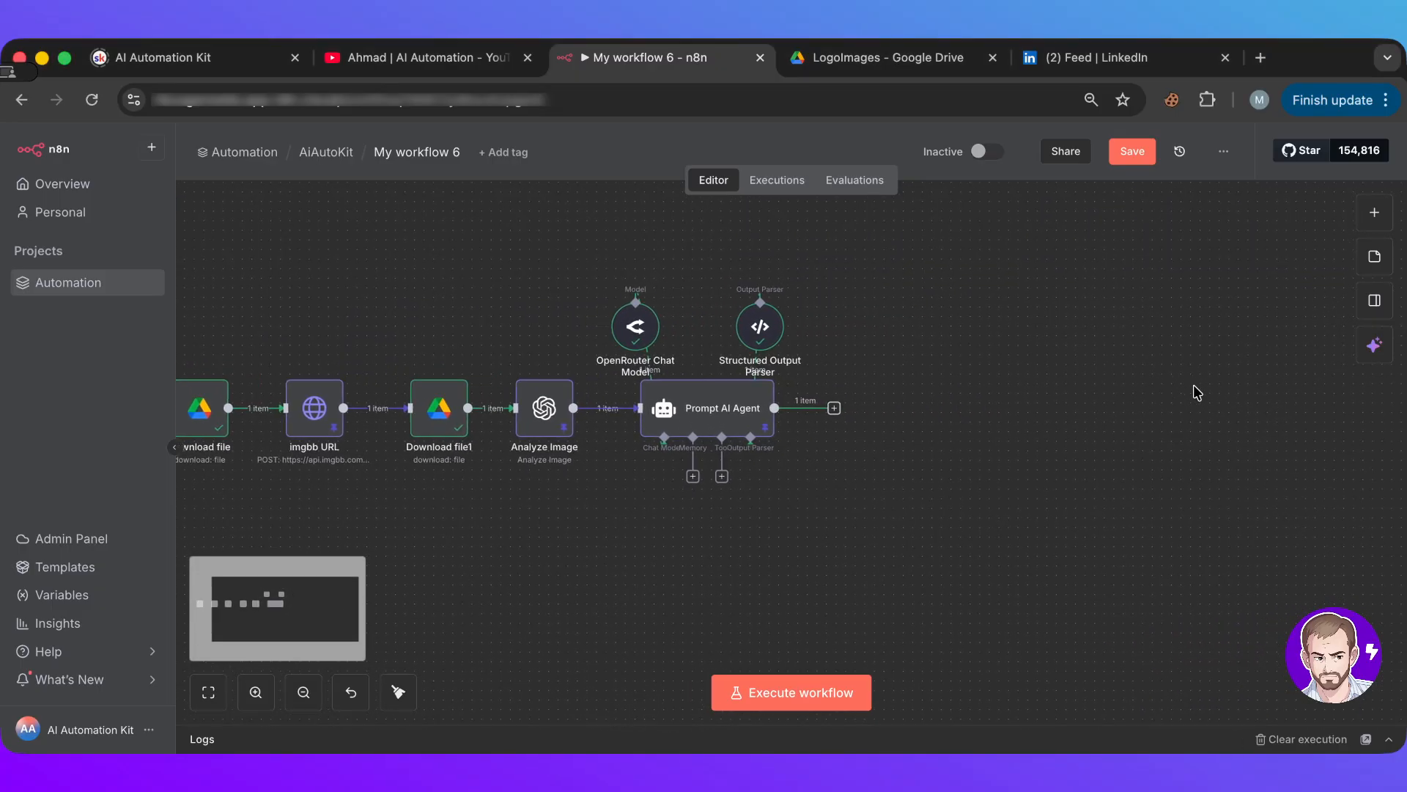
pyautogui.scroll(-3, 1196, 392)
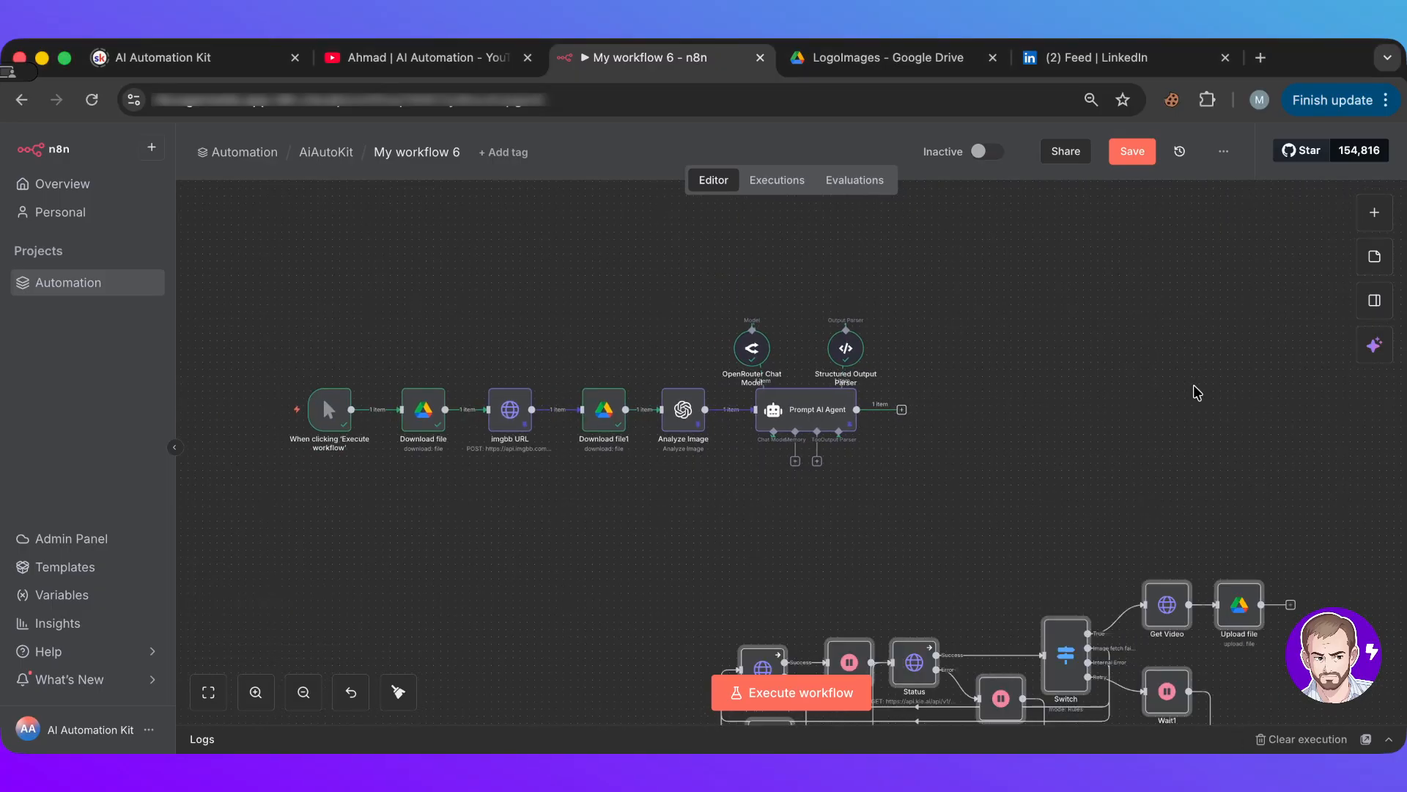
pyautogui.moveTo(925, 662); pyautogui.dragTo(1109, 397)
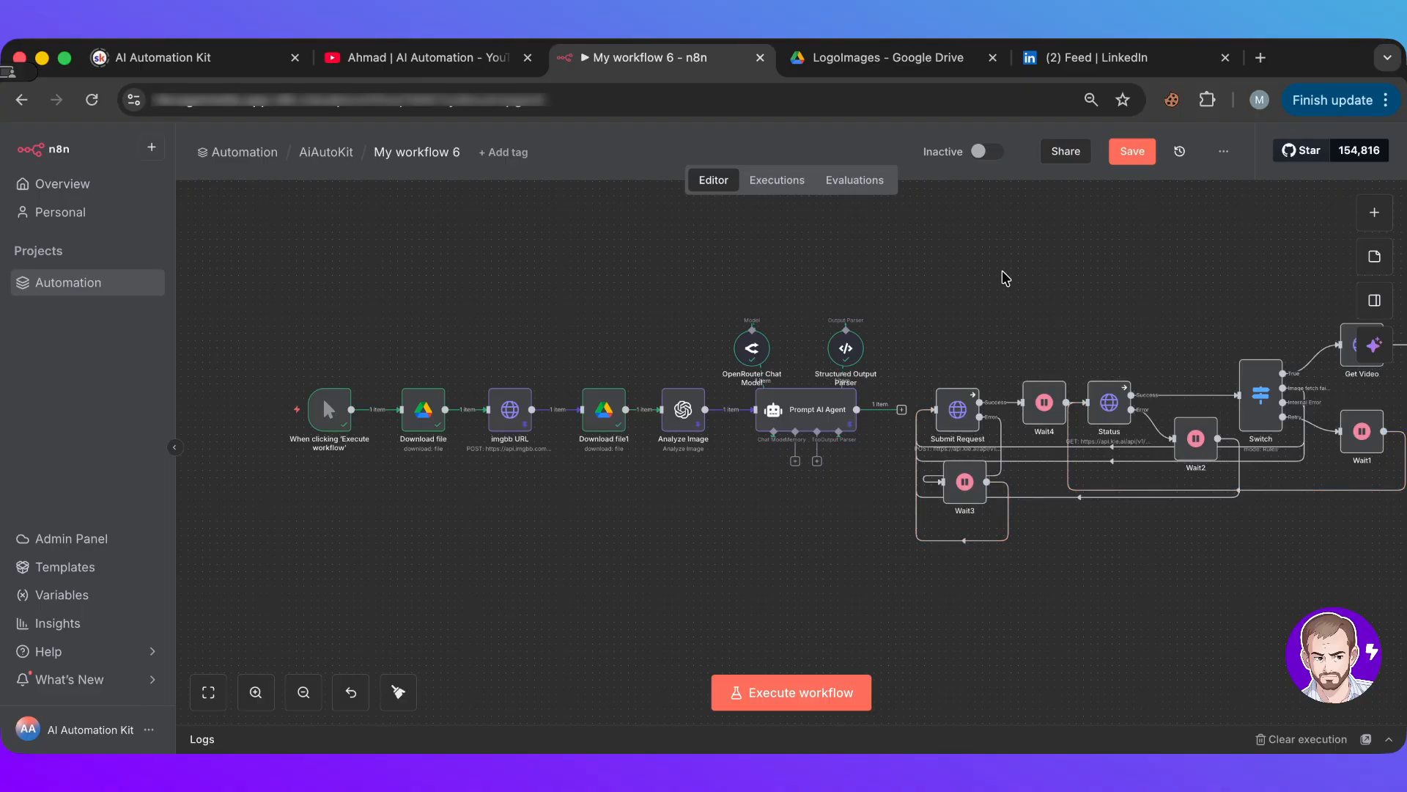
pyautogui.hscroll(3, 1160, 324)
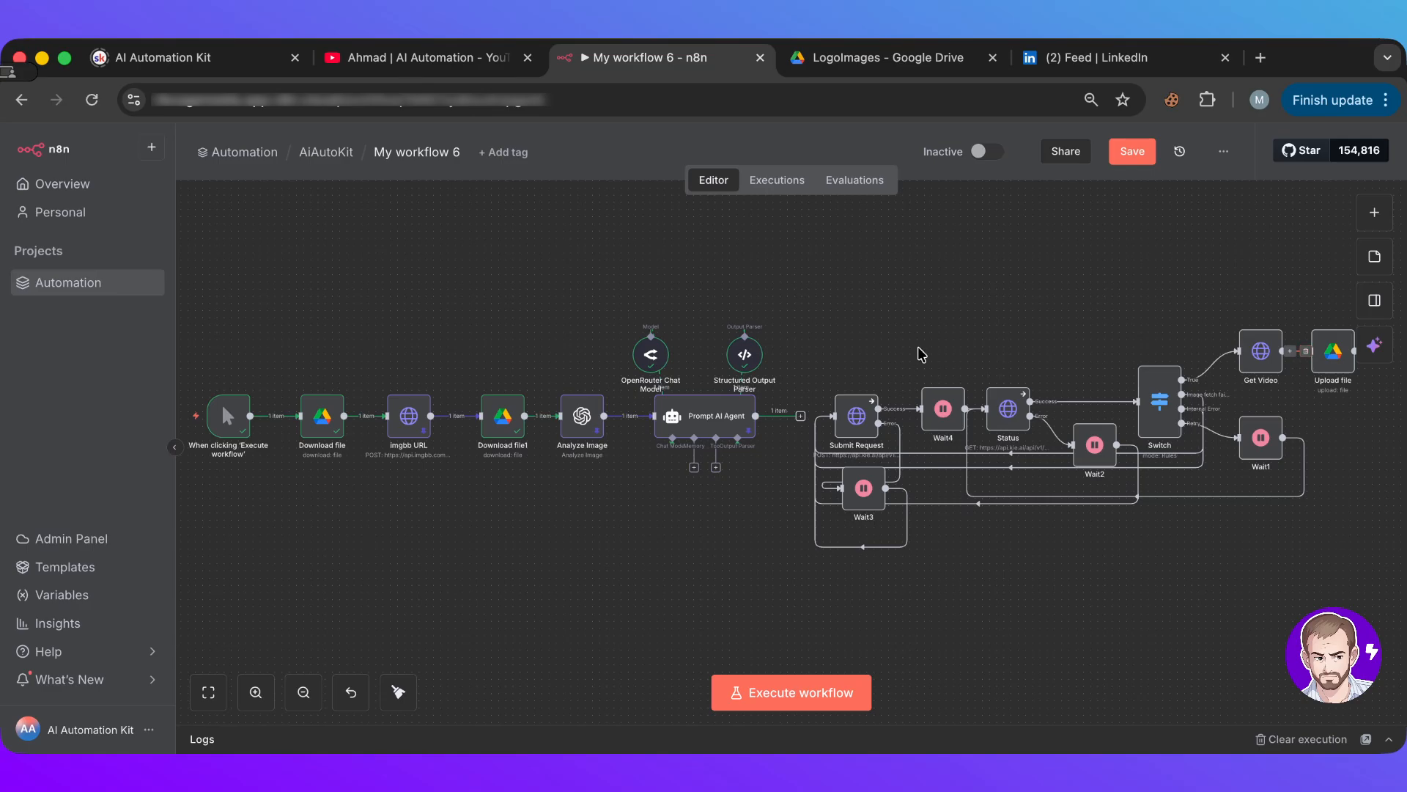
# - Connect the Prompt AI Agent's output to the Submit Request node's input
pyautogui.scroll(3, 920, 352)
pyautogui.moveTo(745, 447); pyautogui.dragTo(795, 448)
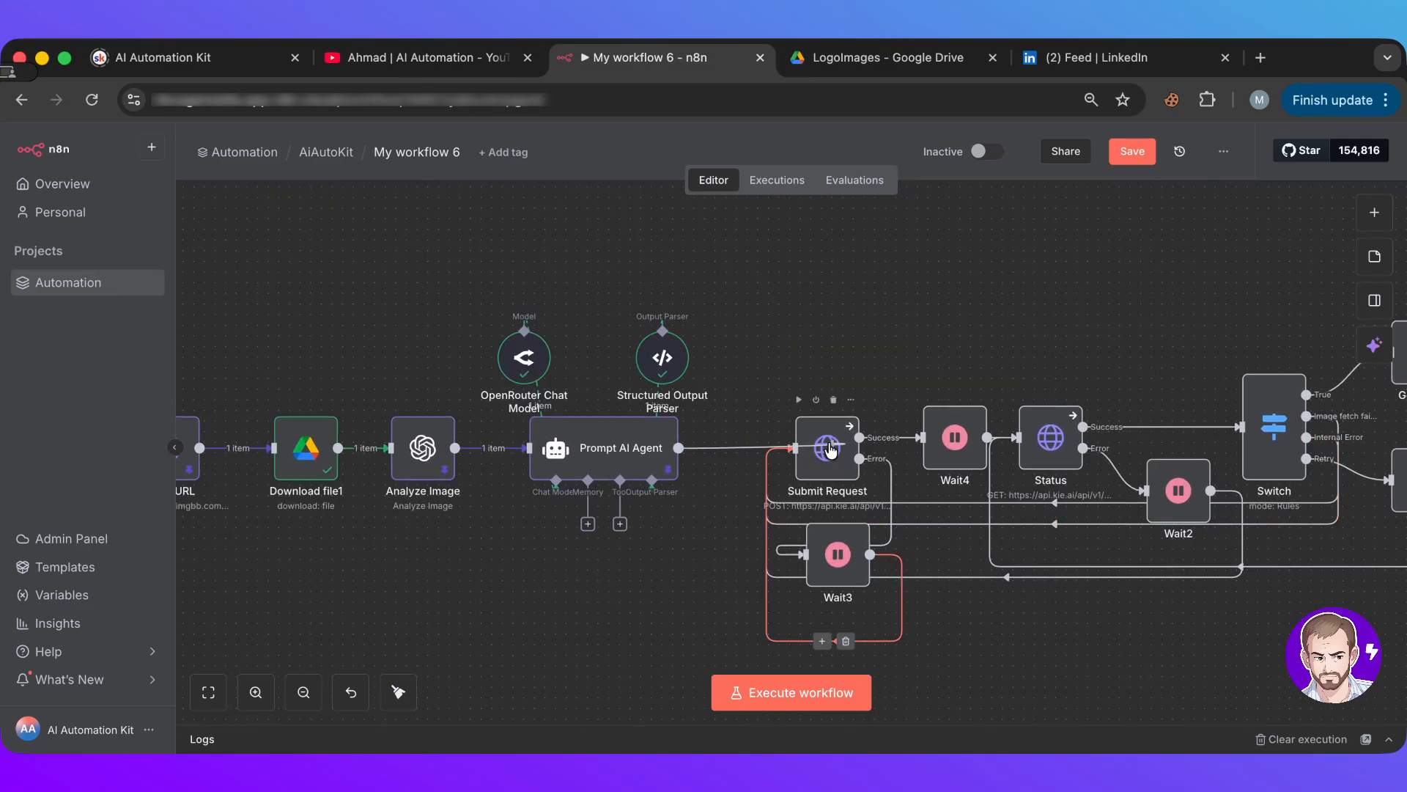
pyautogui.scroll(-3, 930, 365)
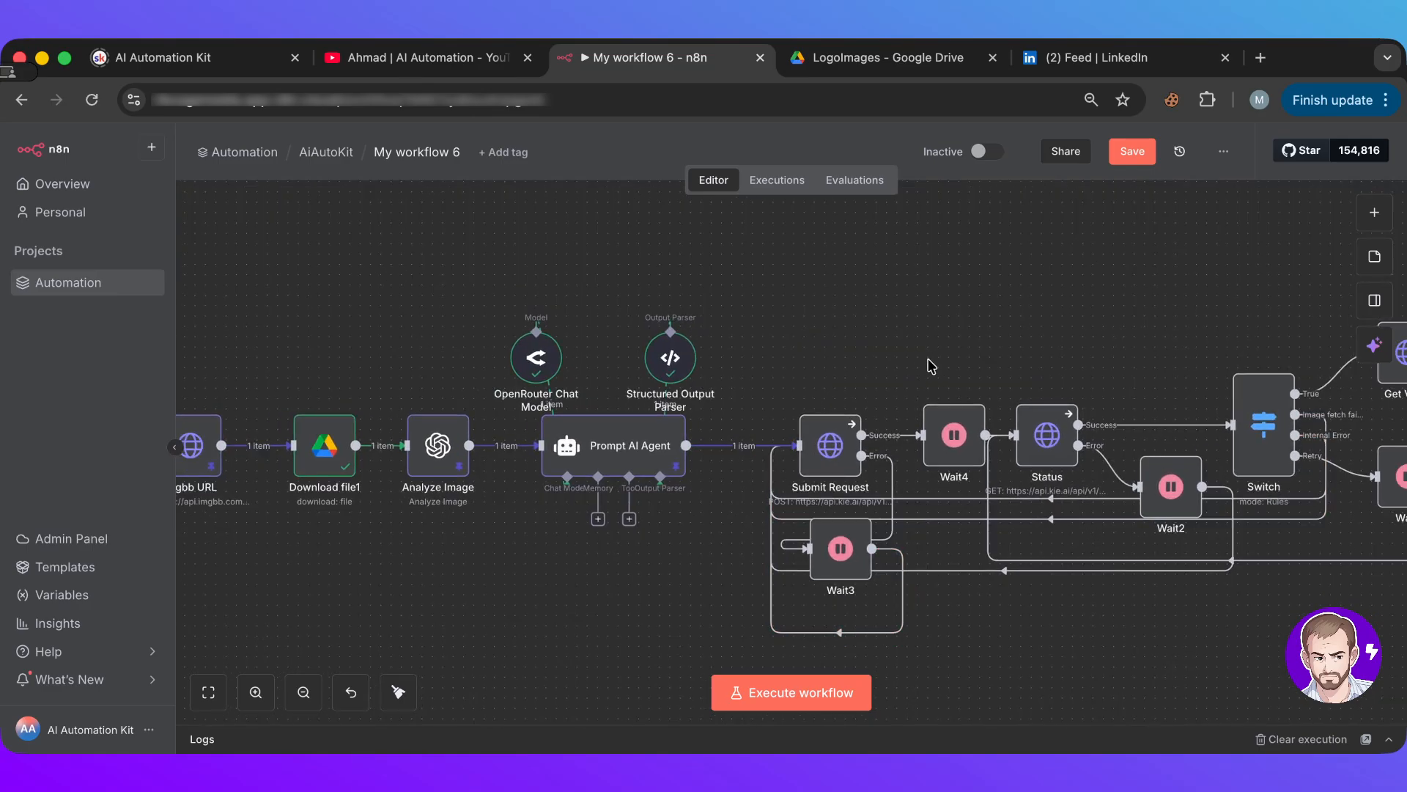
pyautogui.hscroll(5, 931, 365)
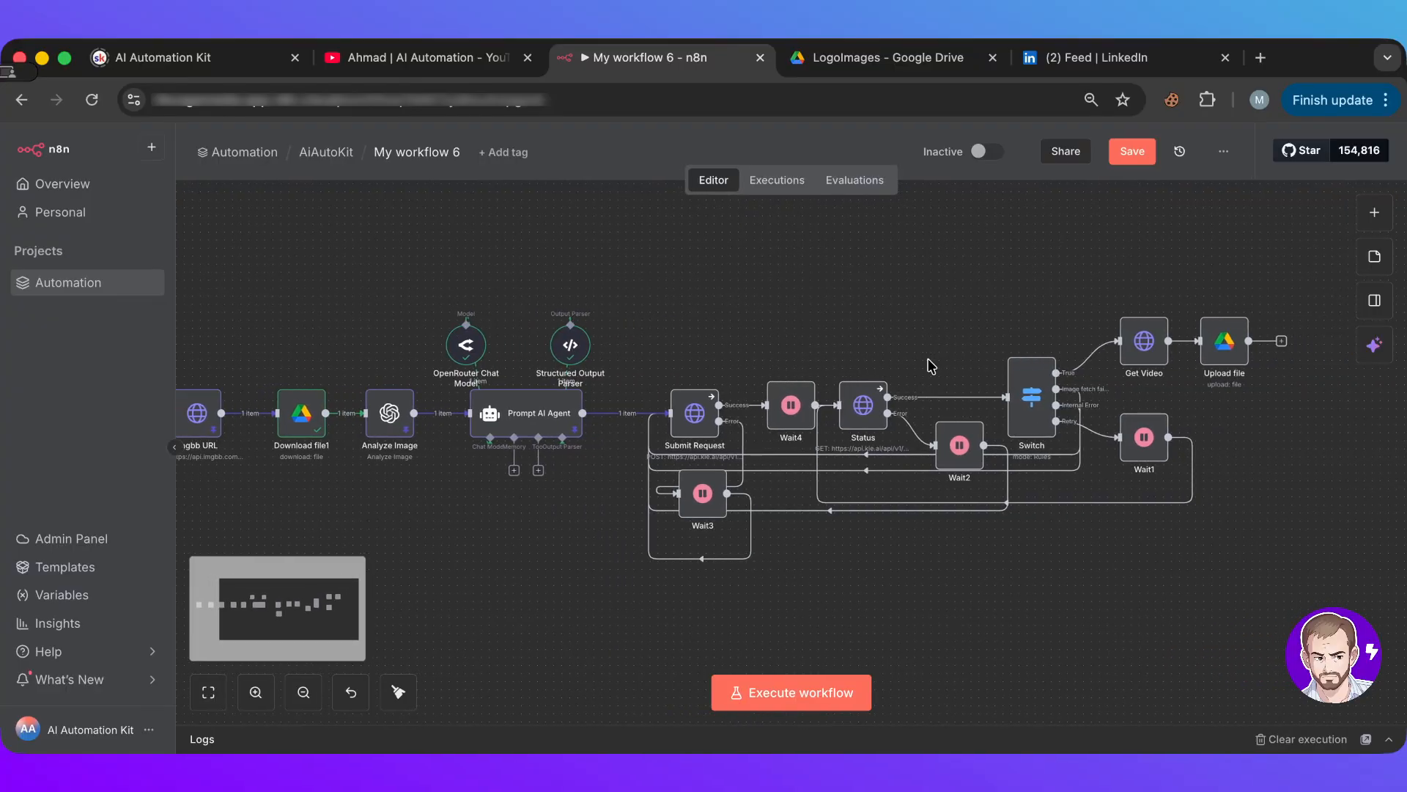
pyautogui.scroll(2, 930, 365)
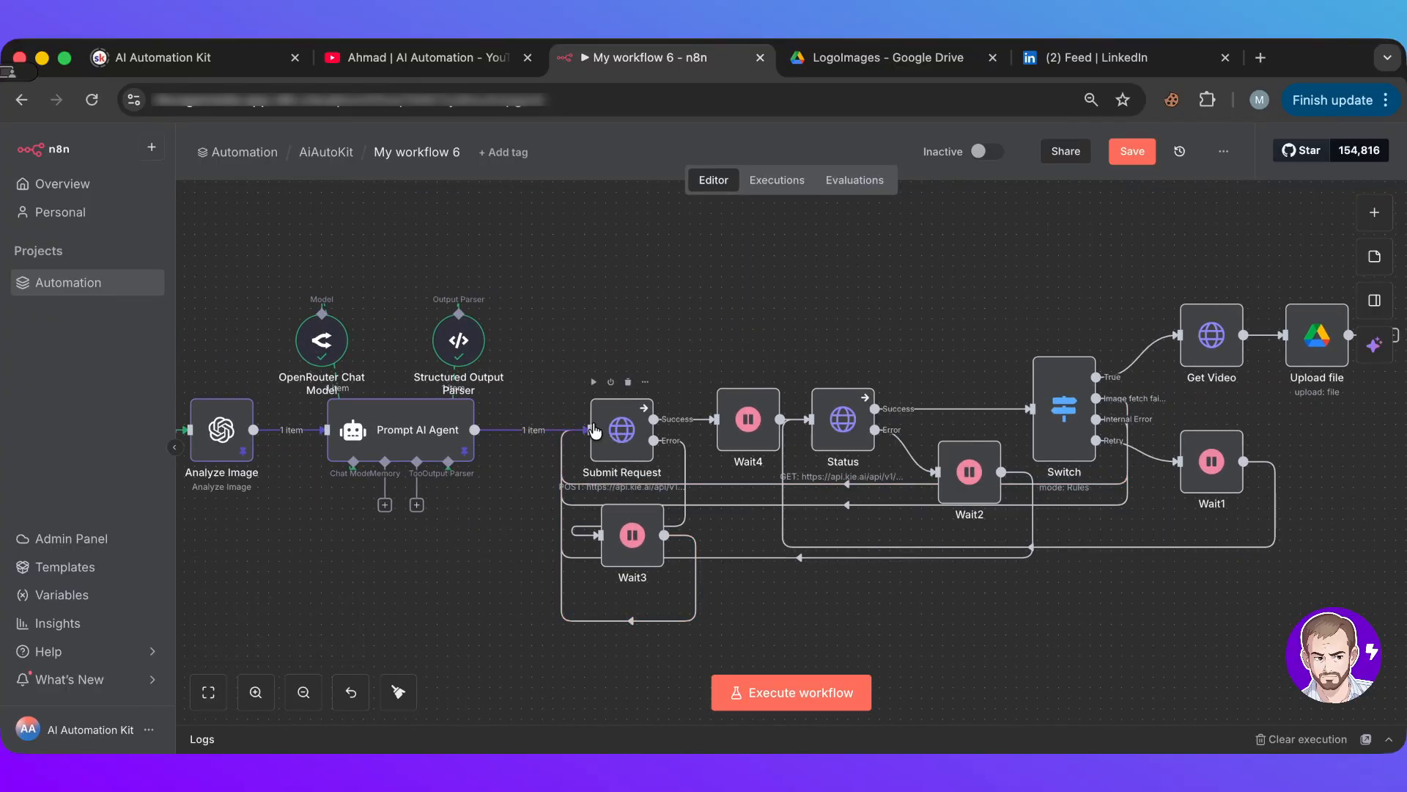
# - Review the Submit Request node's On Error setting and close the node
pyautogui.doubleClick(633, 437)
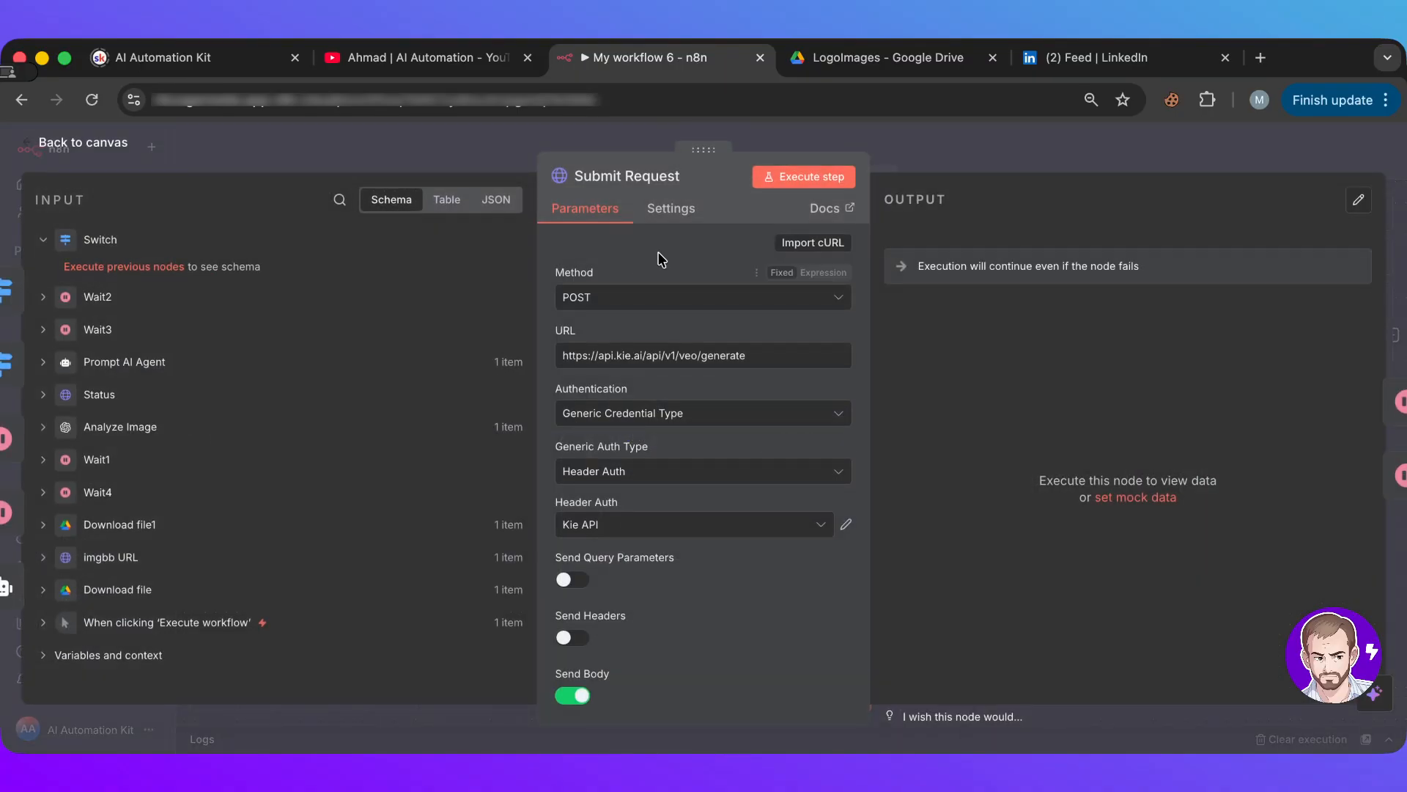
pyautogui.click(683, 202)
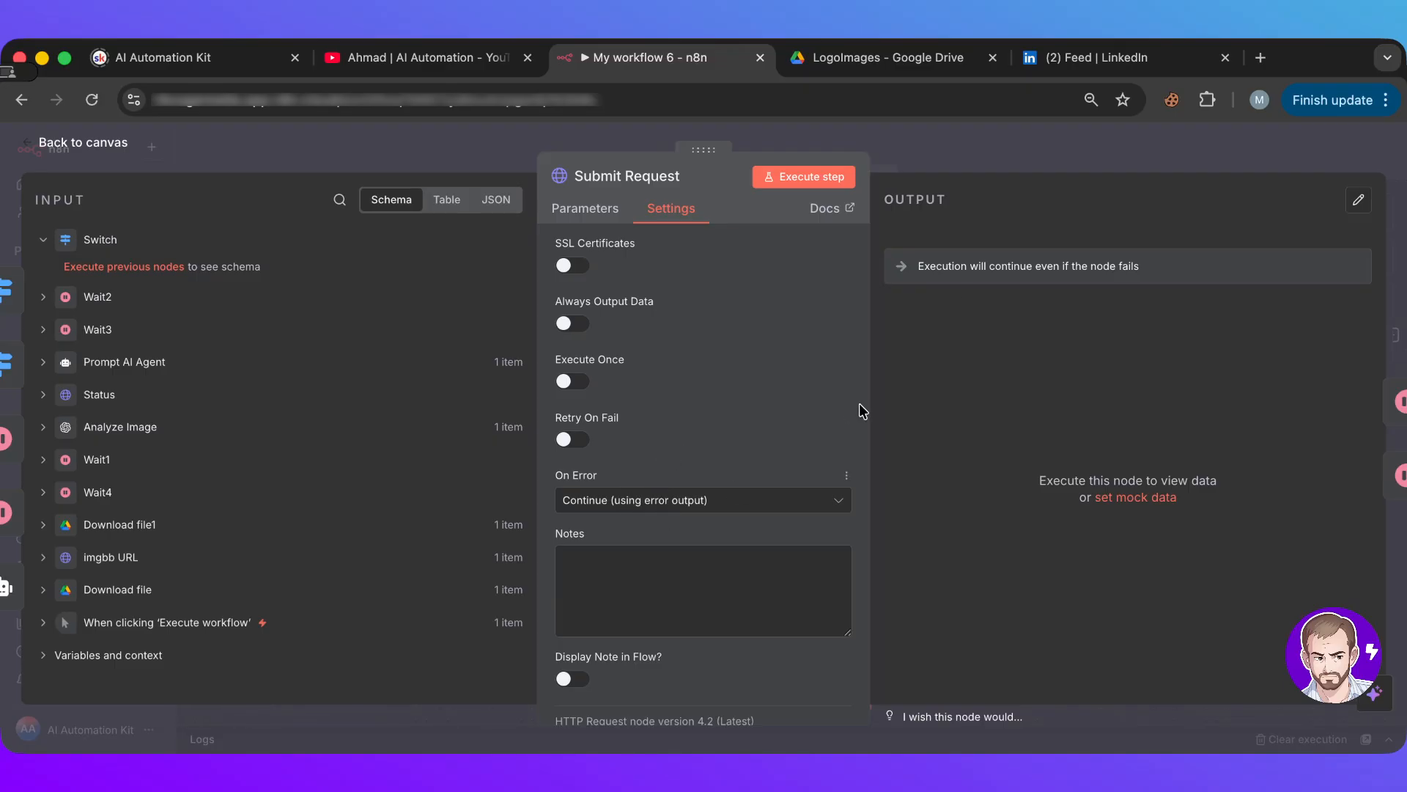
pyautogui.click(1023, 150)
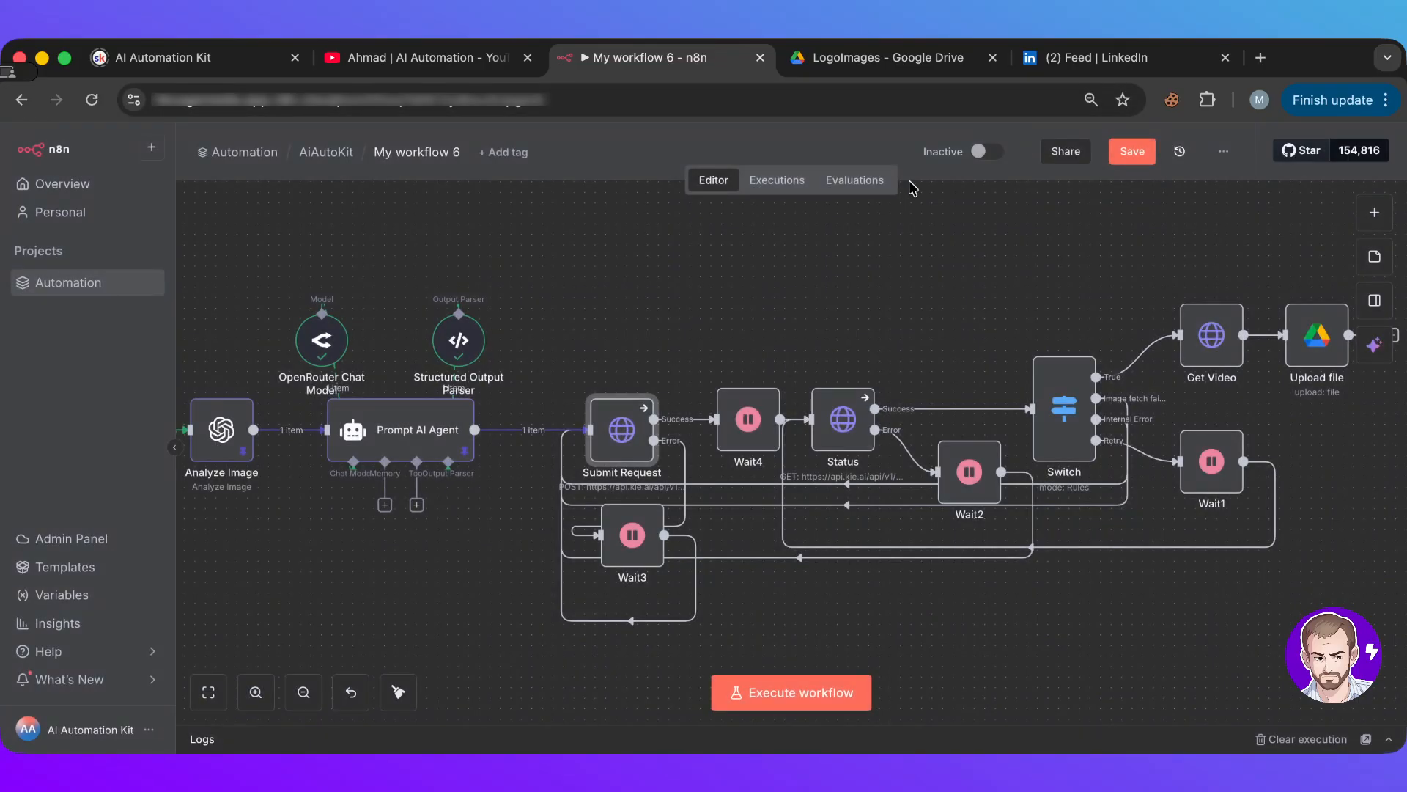
# - Examine the Submit Request node's endpoint, authentication and JSON body, comparing the body's expressions with the Prompt AI Agent's output fields
pyautogui.moveTo(593, 398)
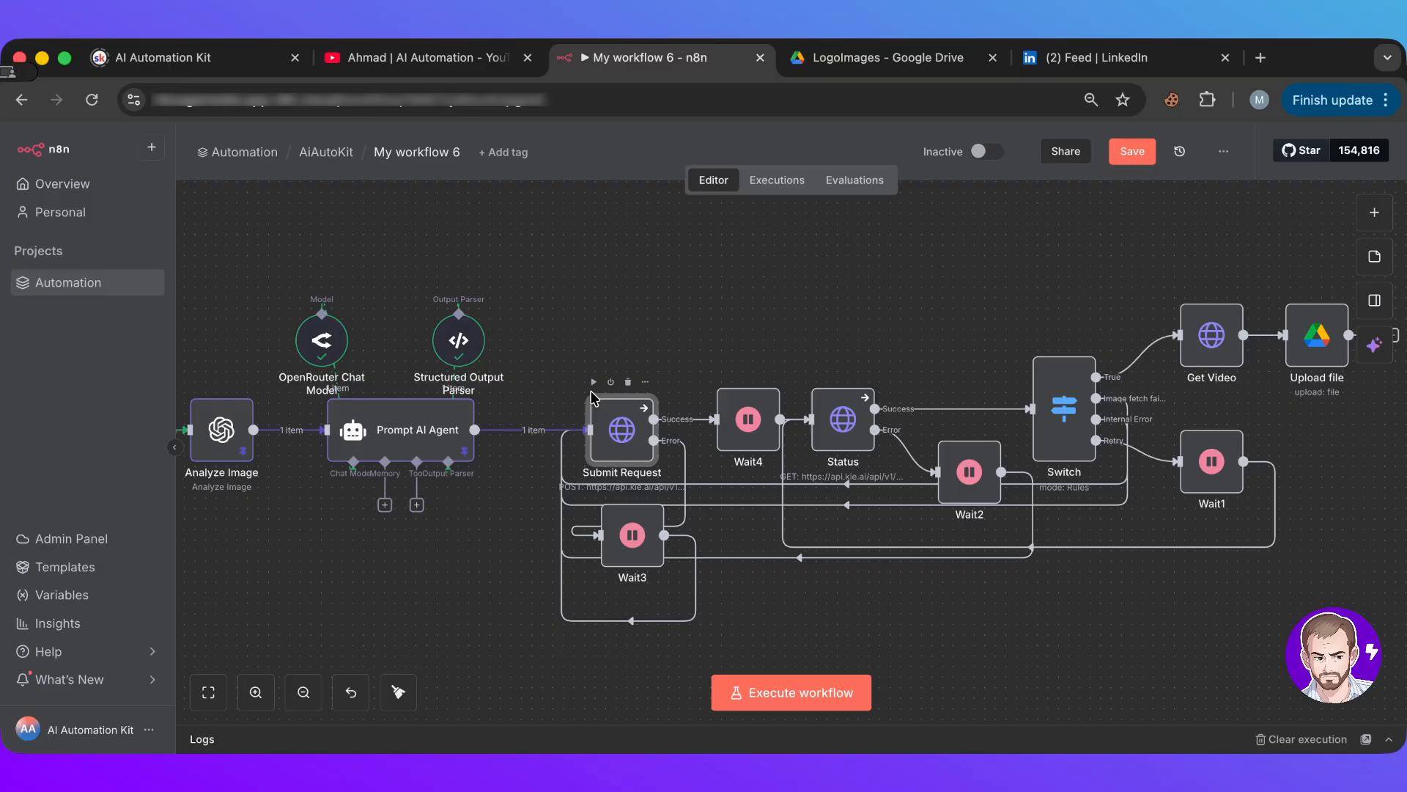
pyautogui.doubleClick(612, 462)
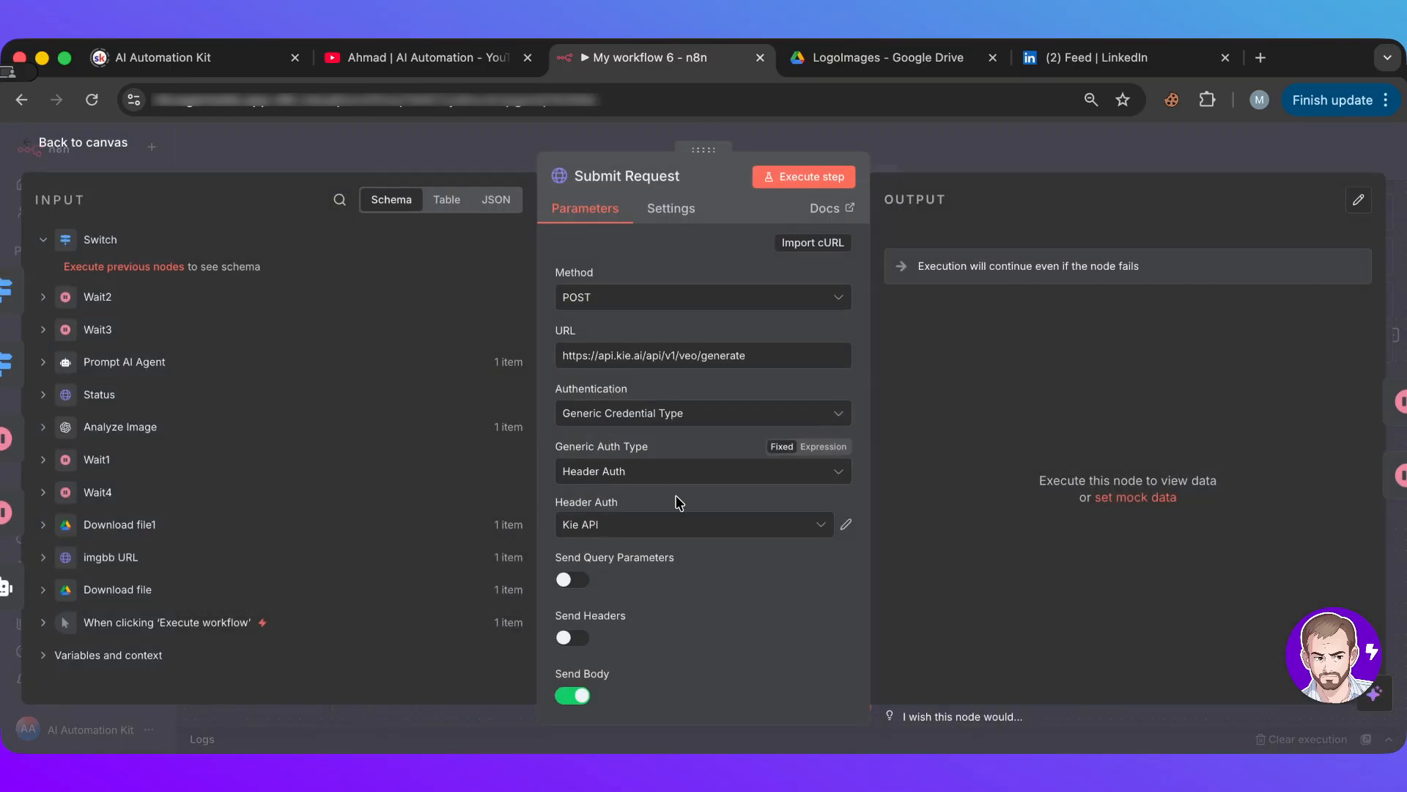
pyautogui.scroll(-5, 676, 498)
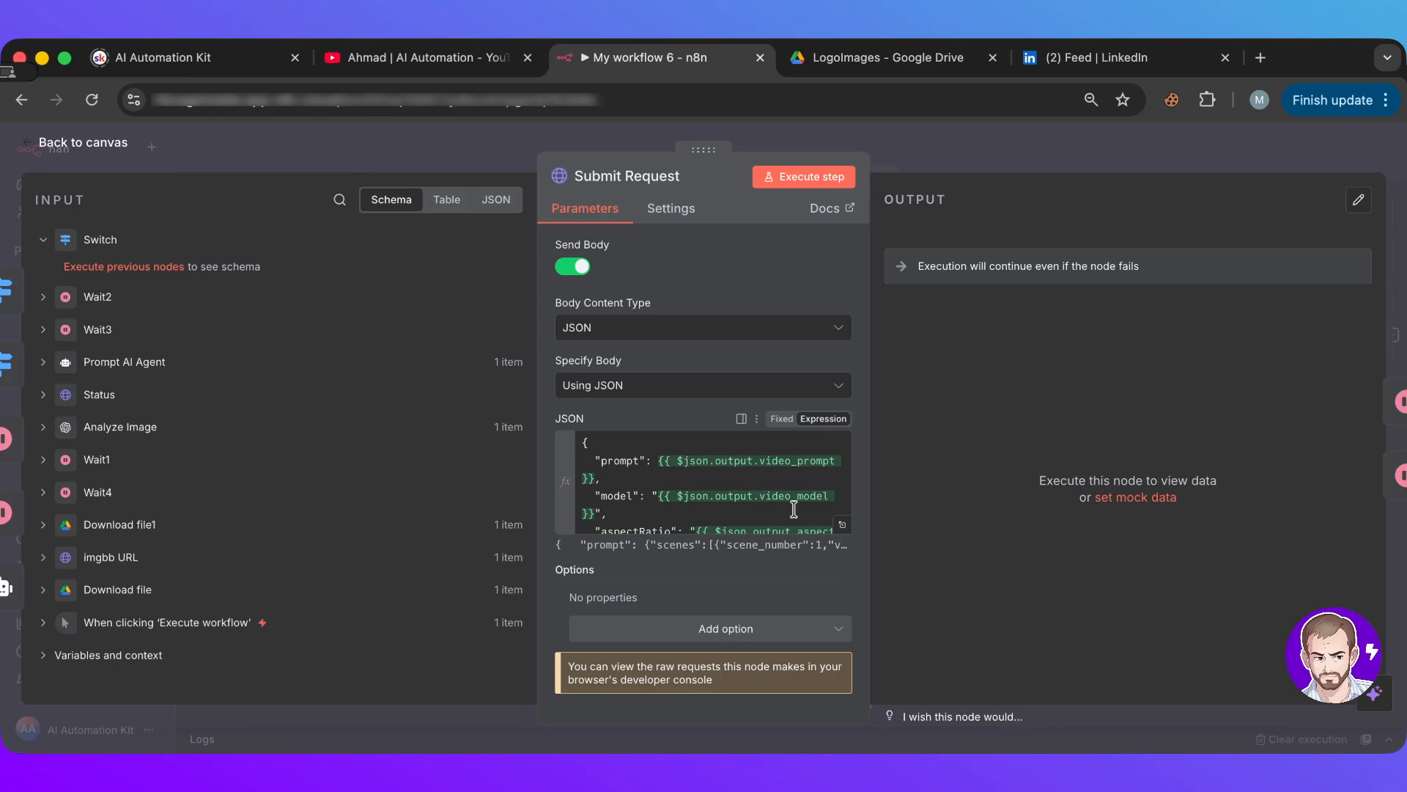
pyautogui.scroll(-3, 788, 506)
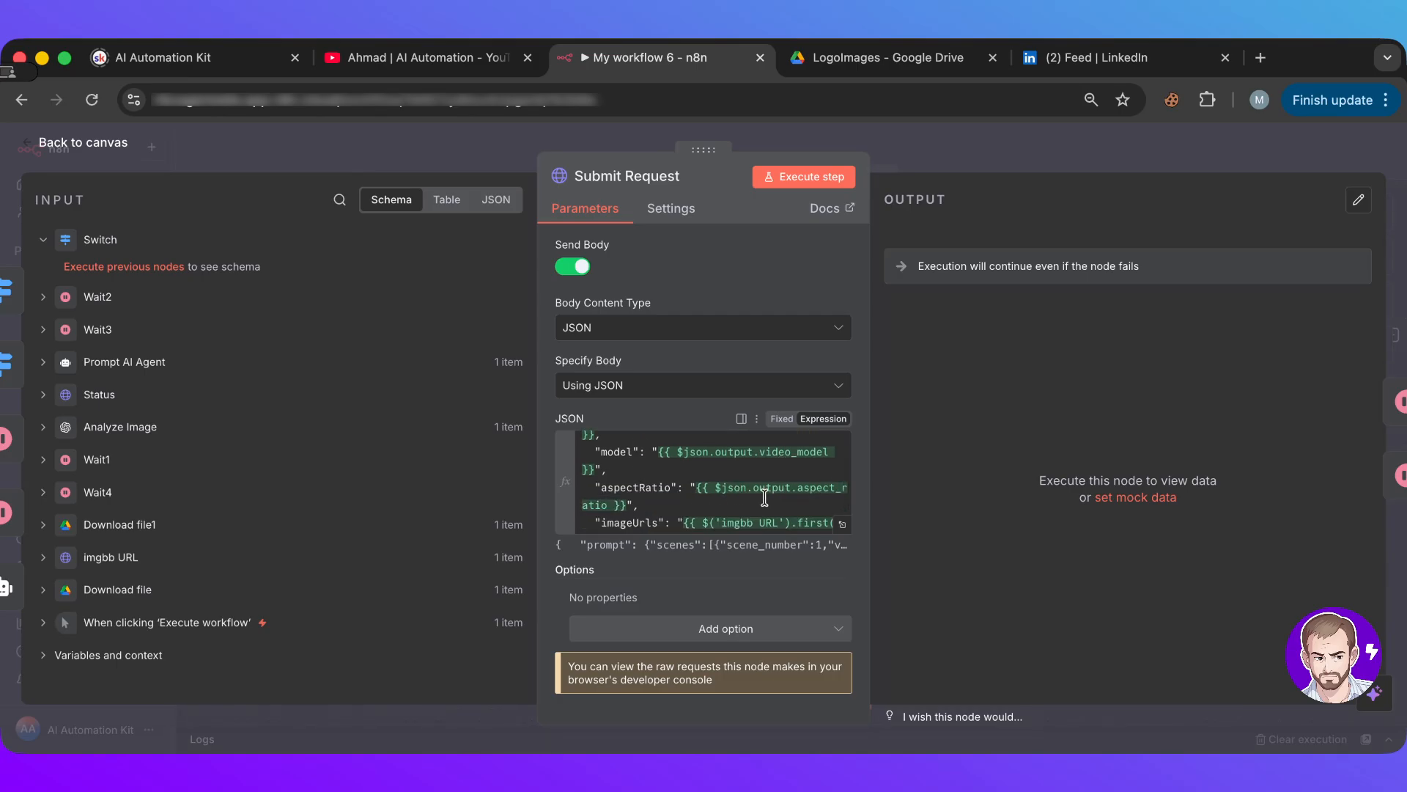
pyautogui.scroll(-2, 764, 497)
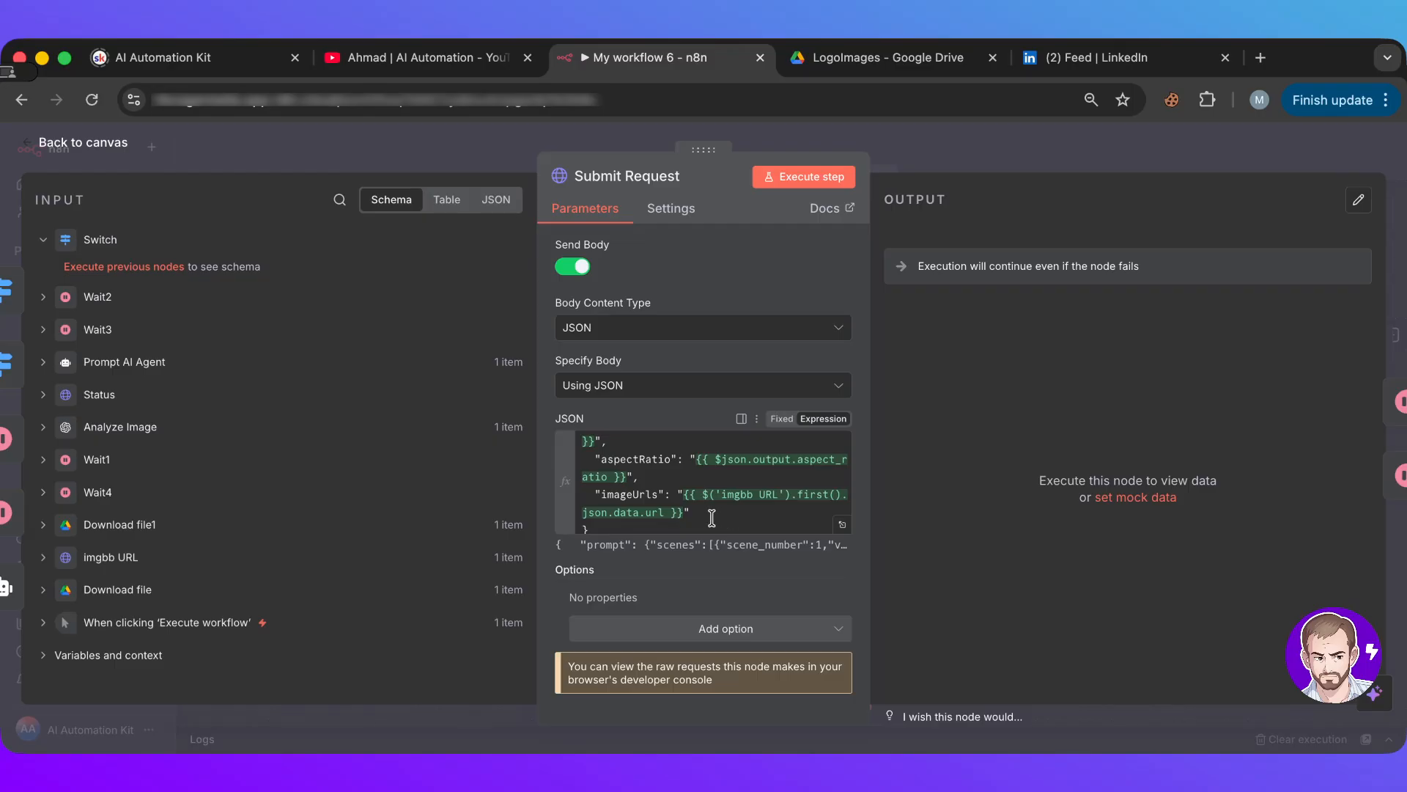
pyautogui.moveTo(681, 496); pyautogui.dragTo(683, 513)
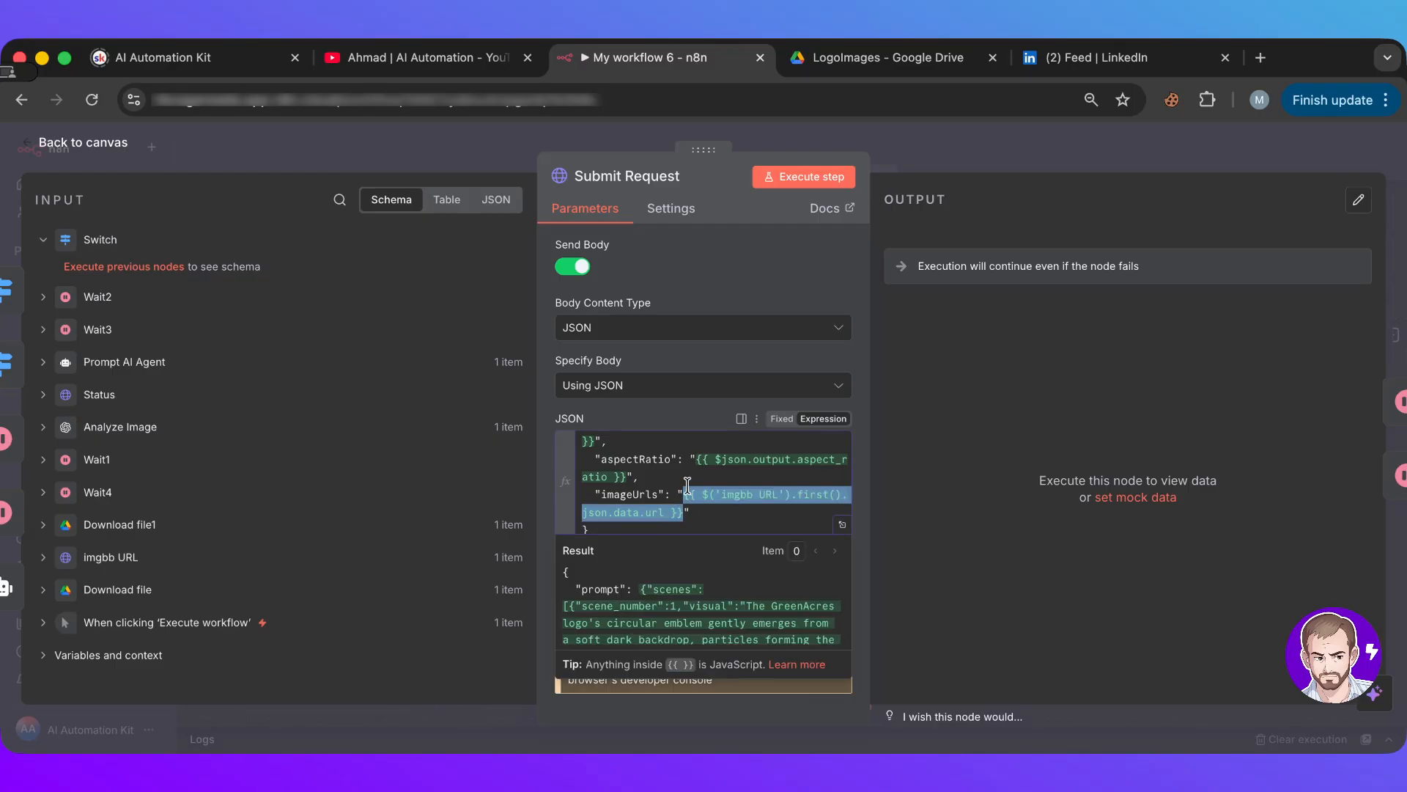
pyautogui.scroll(1, 688, 486)
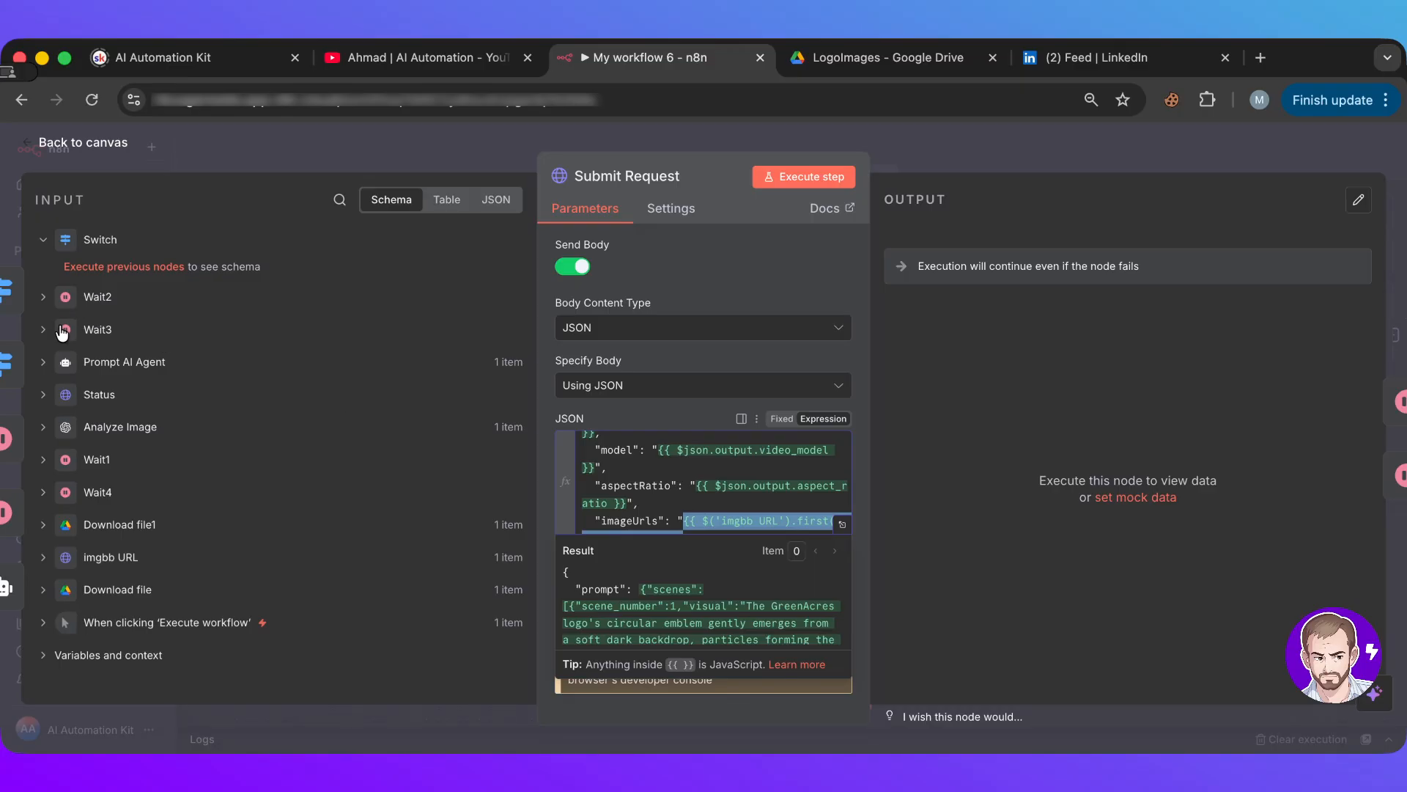
pyautogui.click(43, 362)
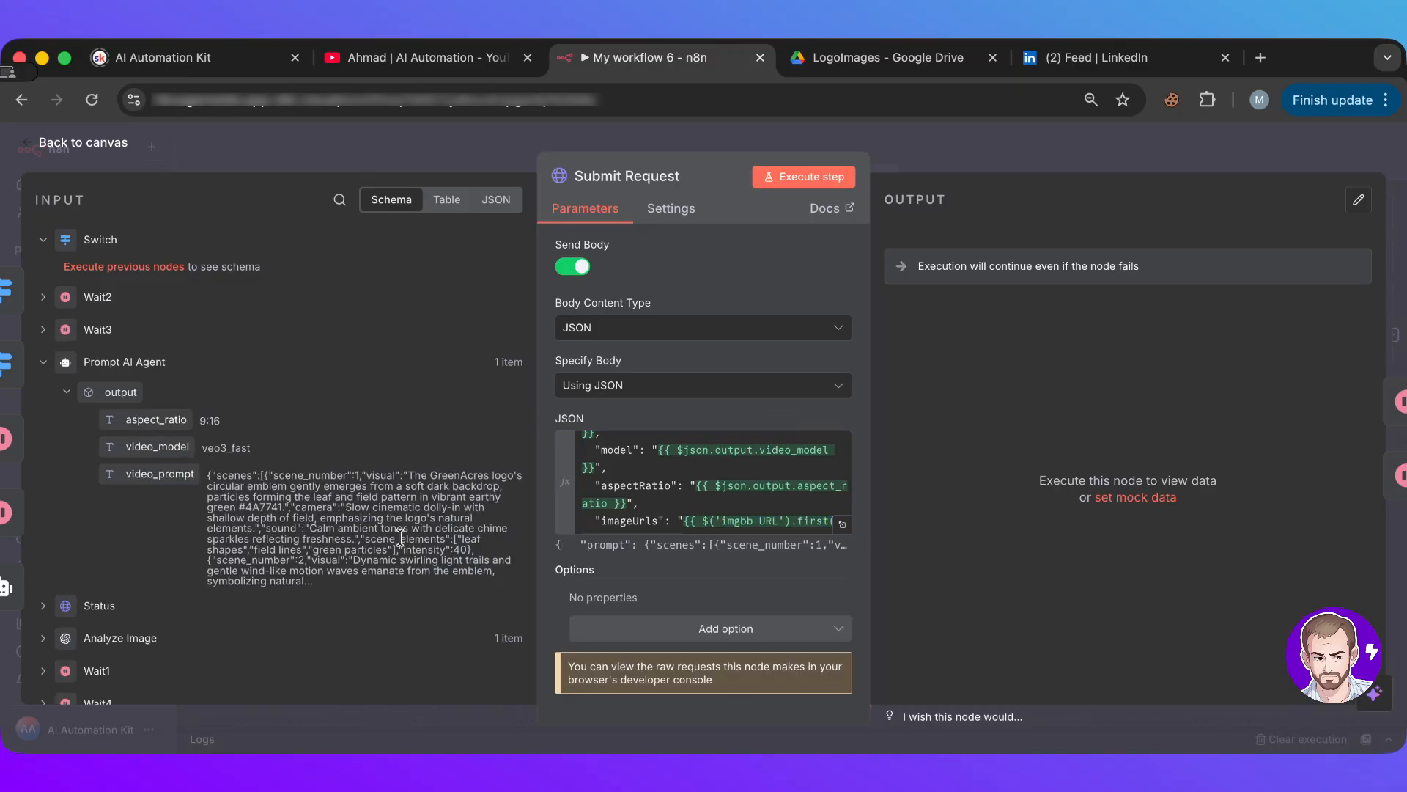
pyautogui.scroll(2, 758, 495)
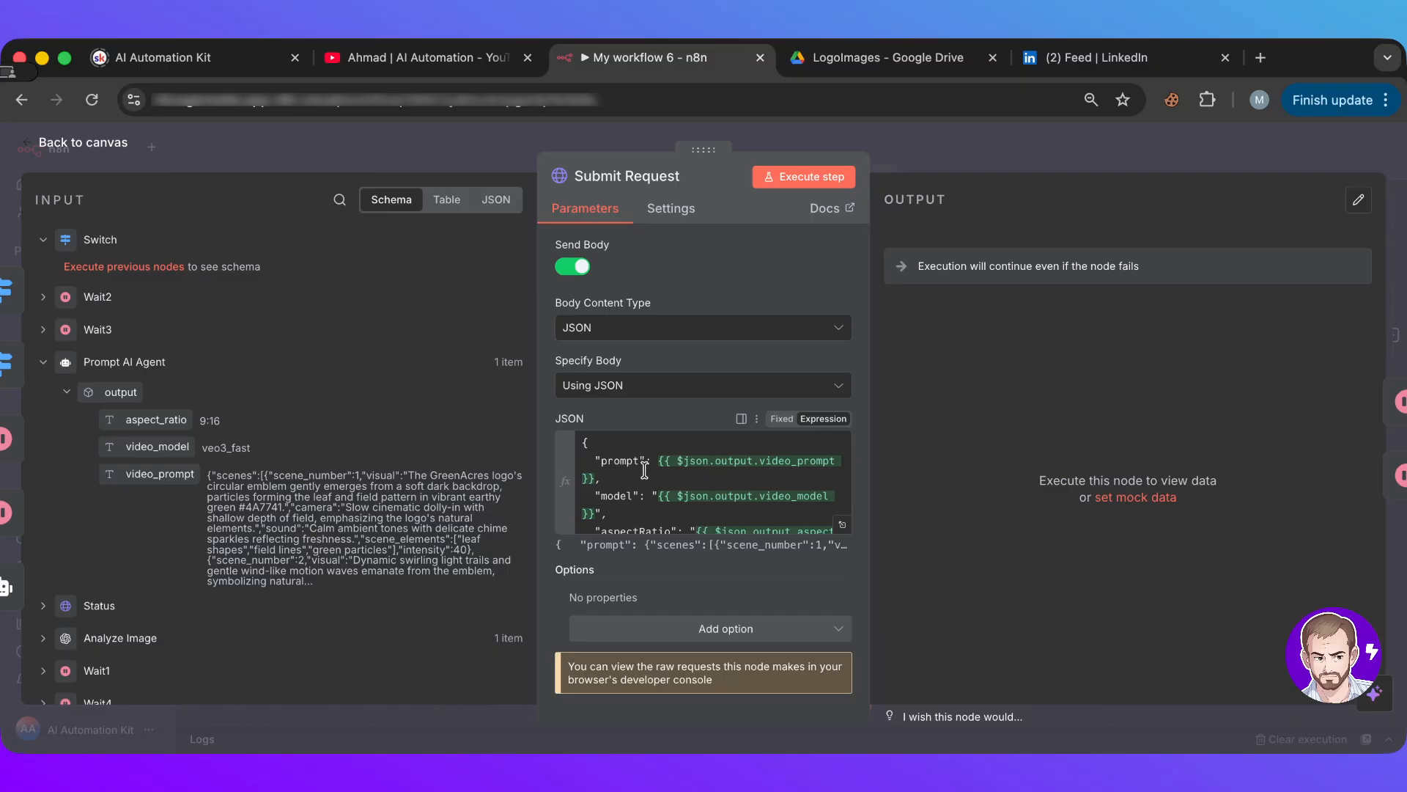
pyautogui.scroll(2, 682, 469)
pyautogui.scroll(-5, 678, 498)
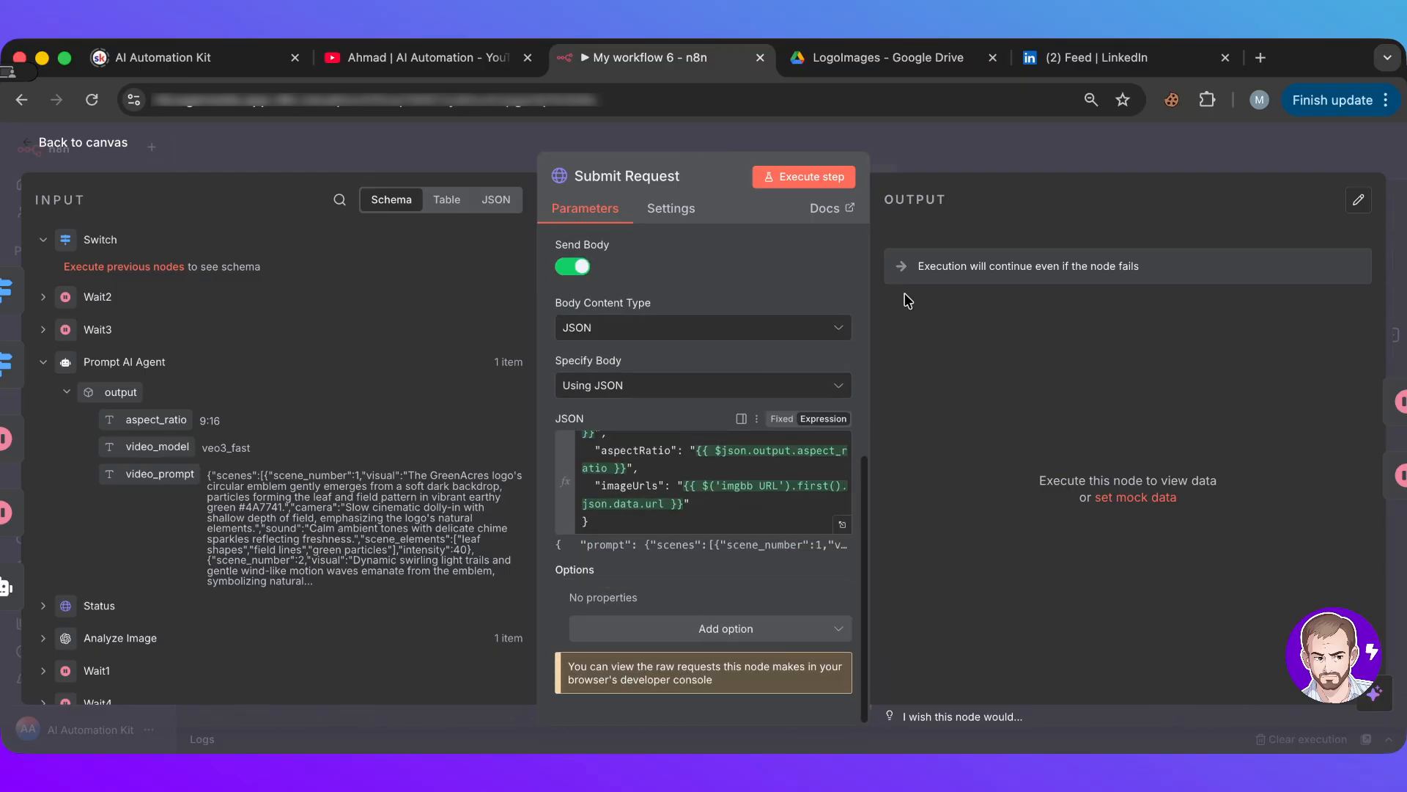
pyautogui.click(968, 133)
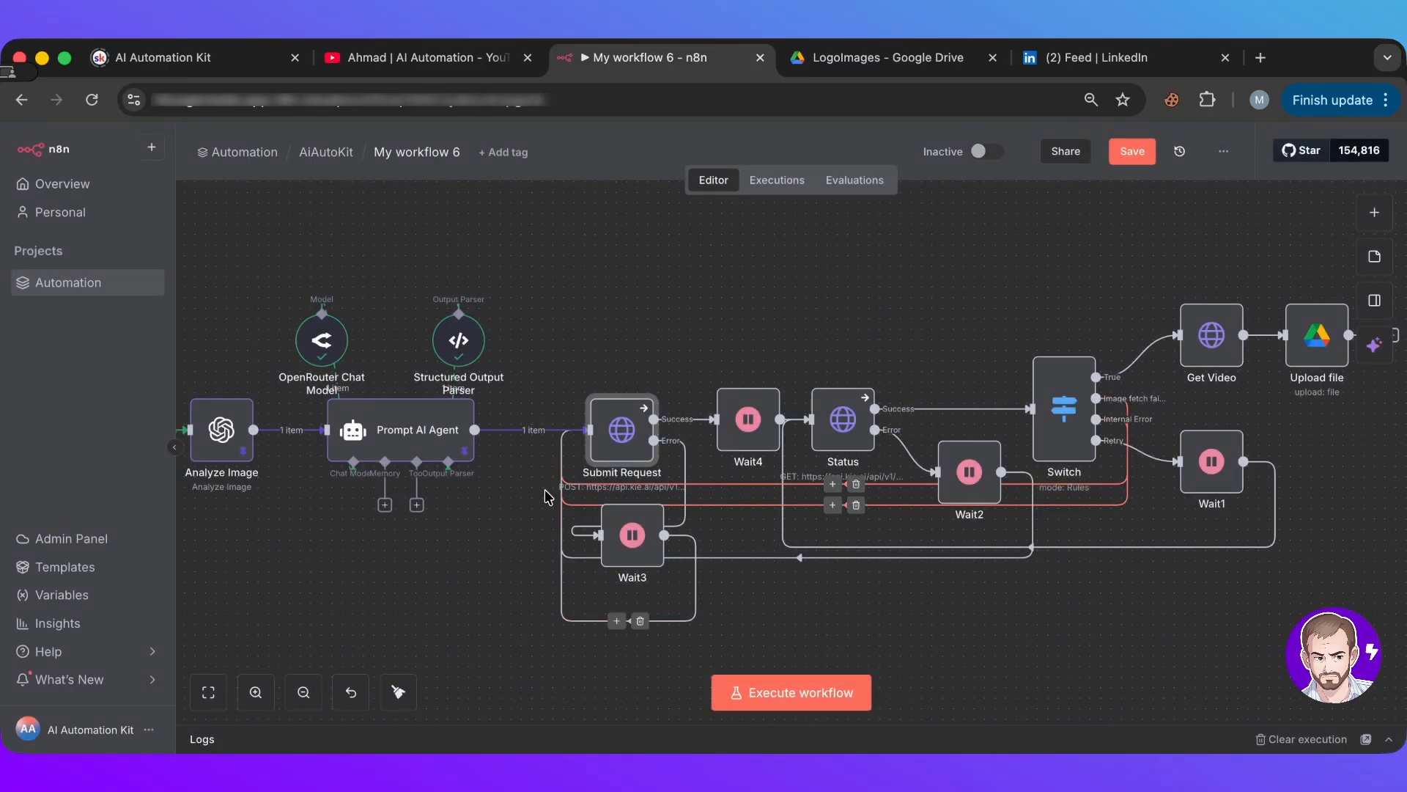
pyautogui.doubleClick(603, 456)
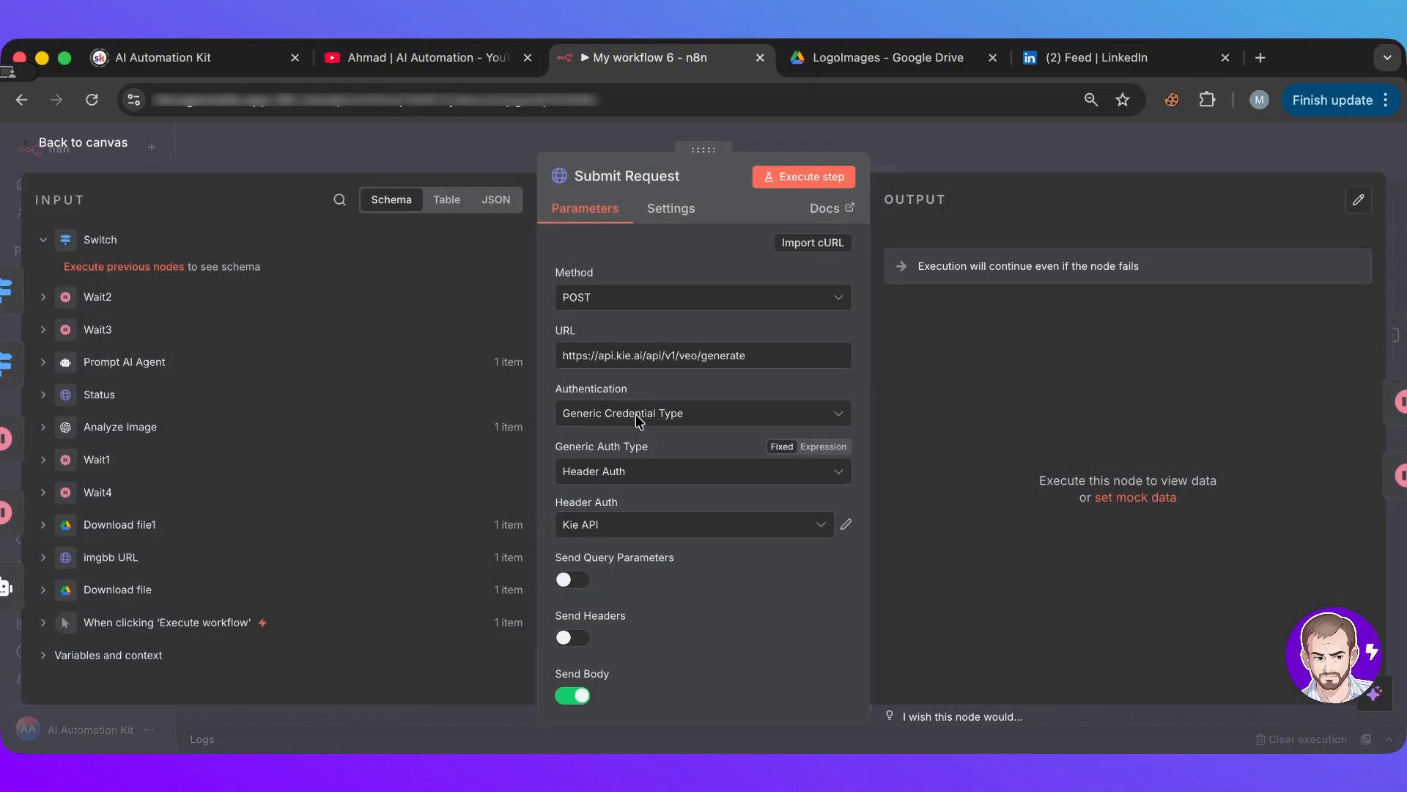
pyautogui.click(955, 165)
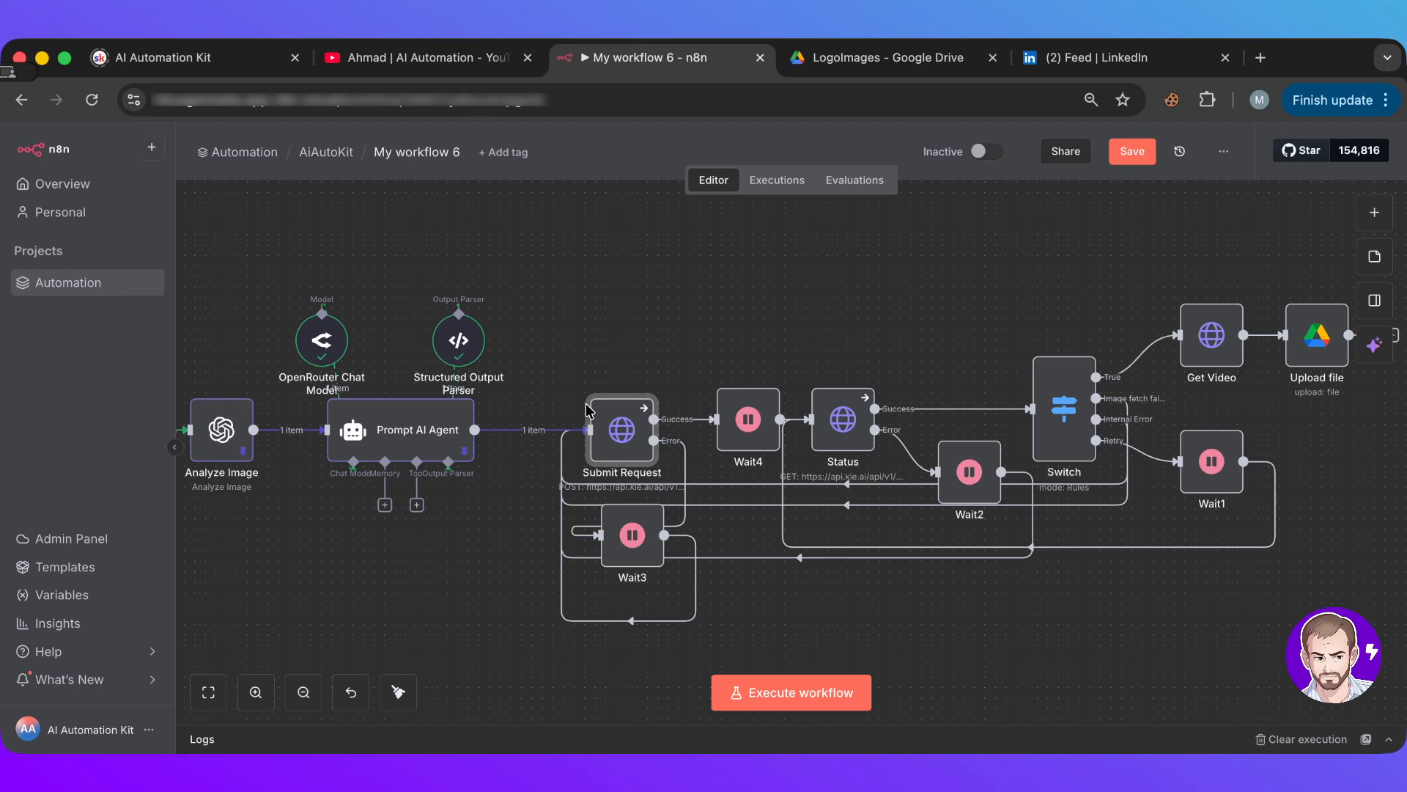
# - Open the Upload file node and set its credential to Google Drive account 2
pyautogui.moveTo(597, 392)
pyautogui.hscroll(-5, 536, 327)
pyautogui.scroll(-2, 536, 327)
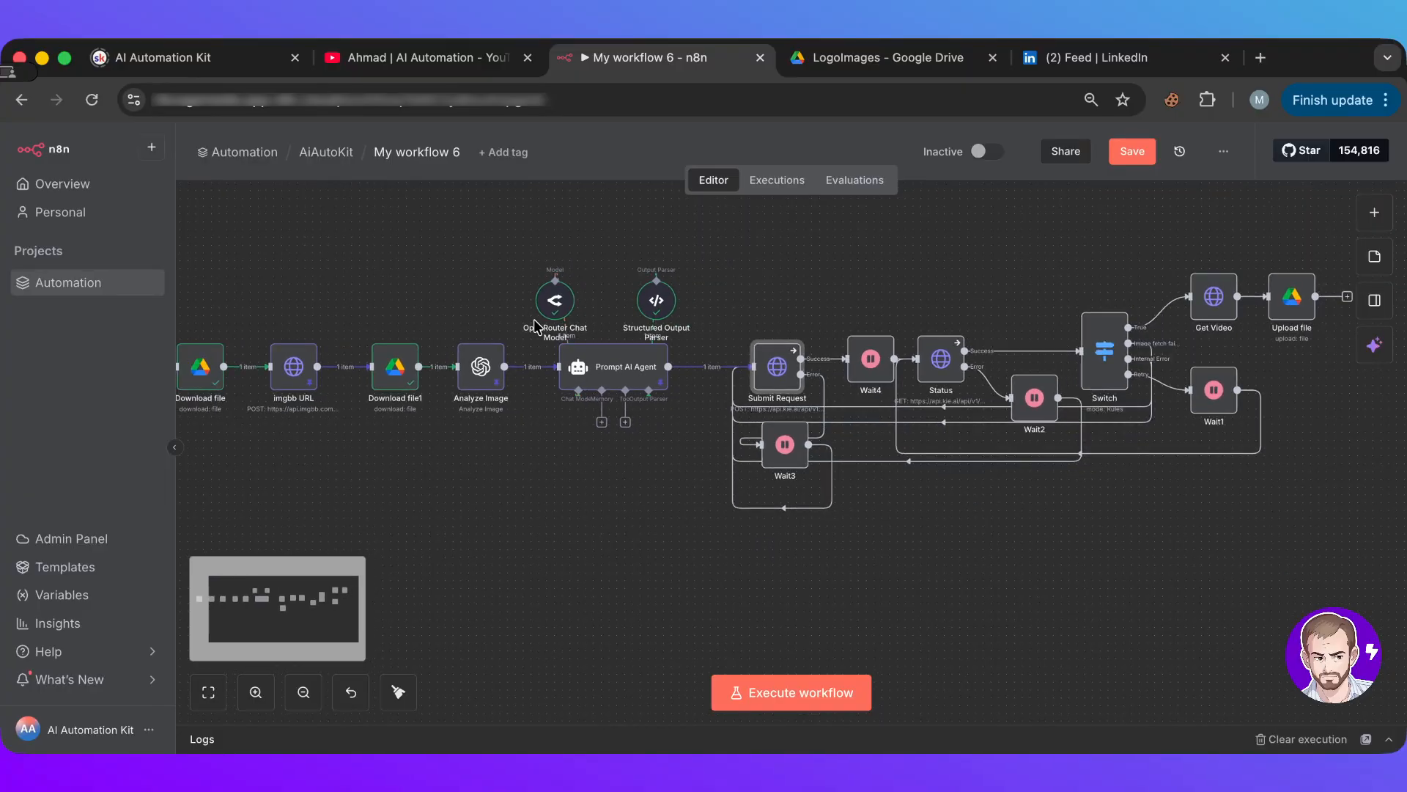
pyautogui.hscroll(-2, 669, 282)
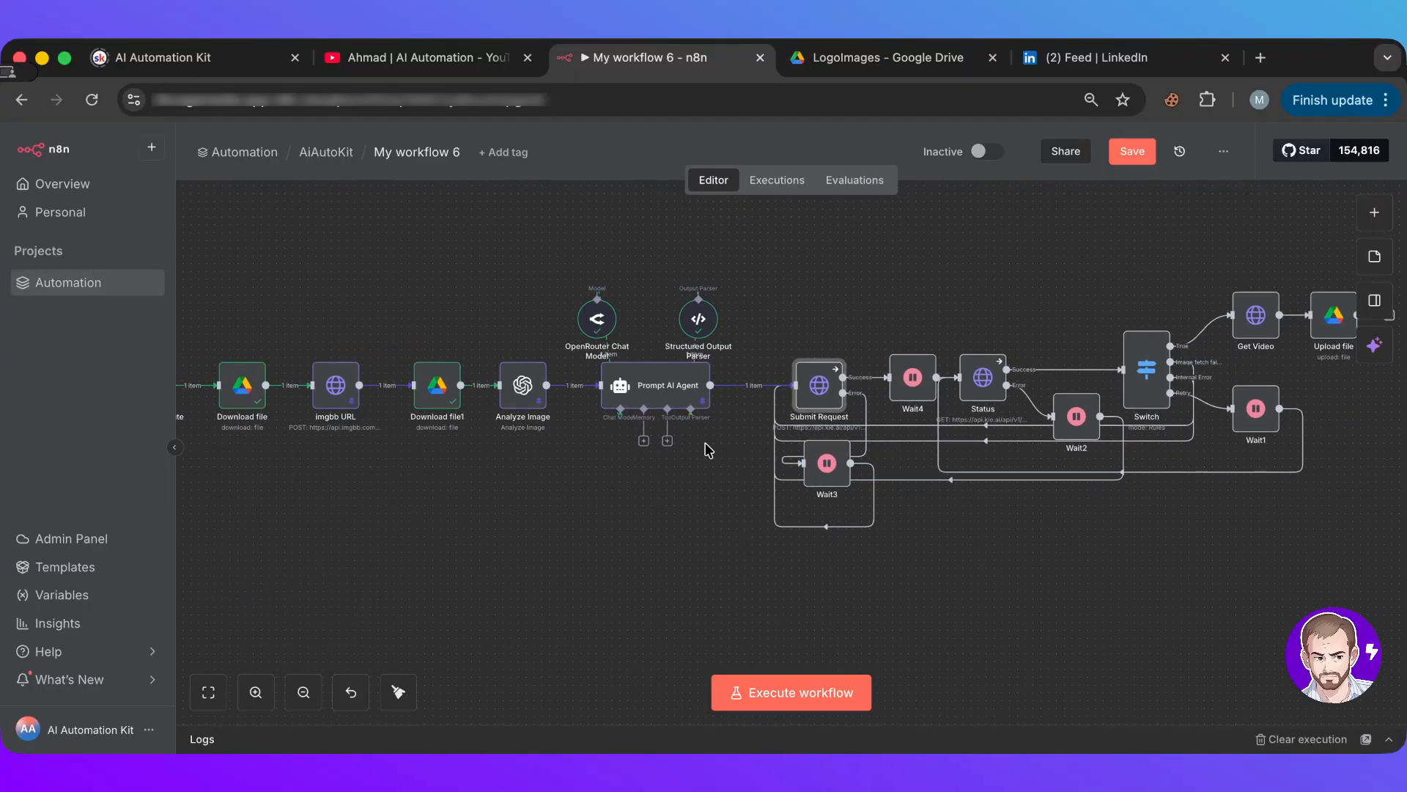
pyautogui.hscroll(-2, 610, 487)
pyautogui.hscroll(3, 611, 488)
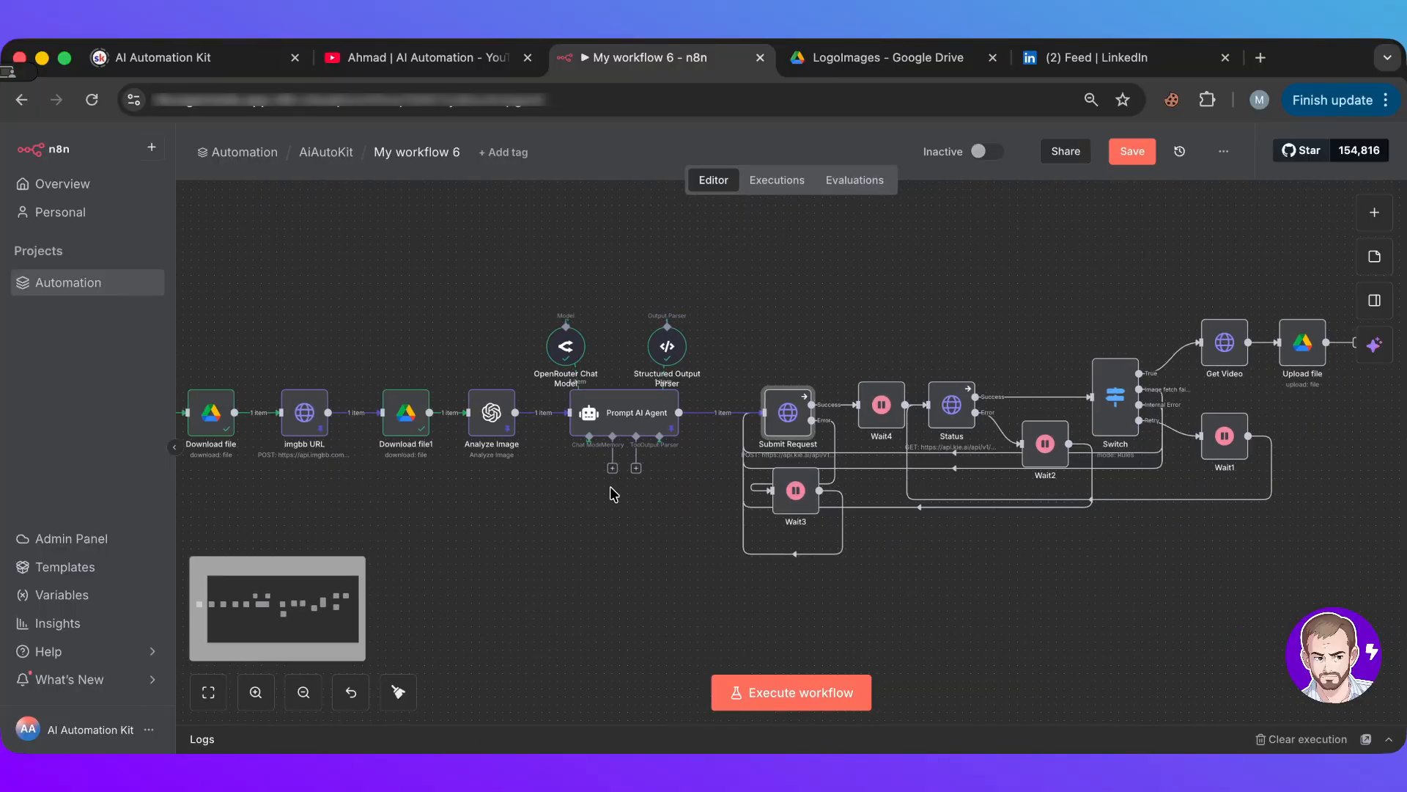
pyautogui.doubleClick(1297, 343)
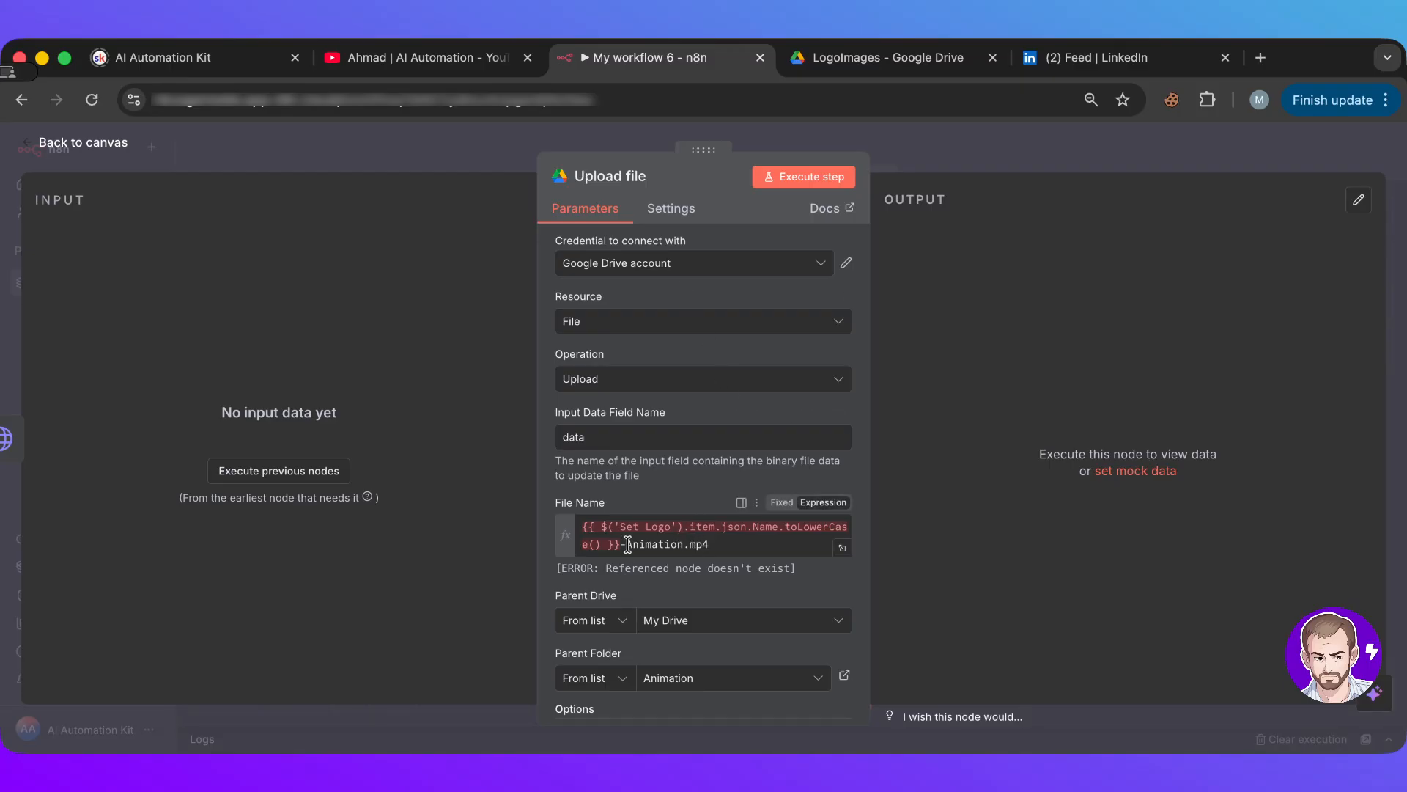
pyautogui.click(671, 265)
pyautogui.click(660, 355)
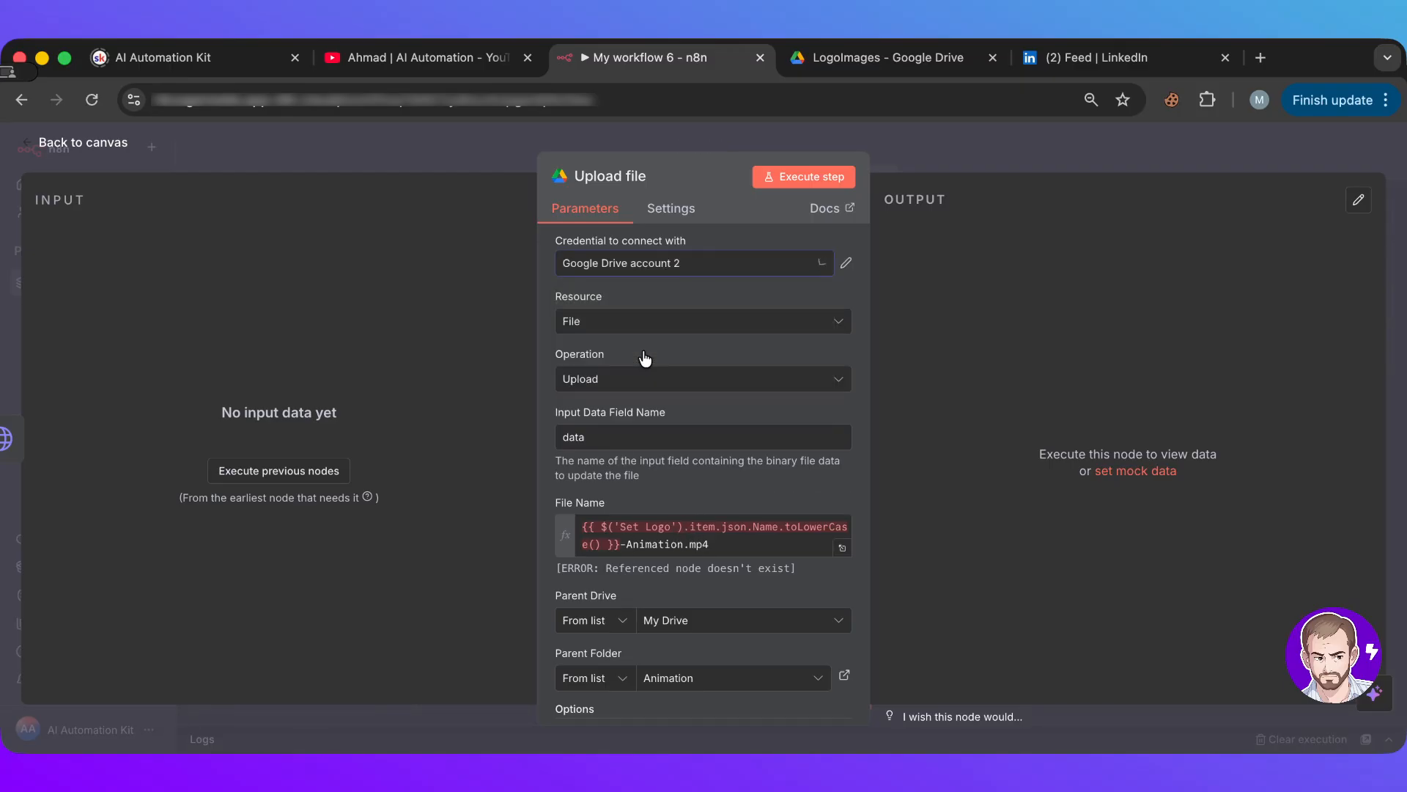
# - Set the Upload file node's parent folder to LogoAnimations
pyautogui.scroll(-2, 644, 363)
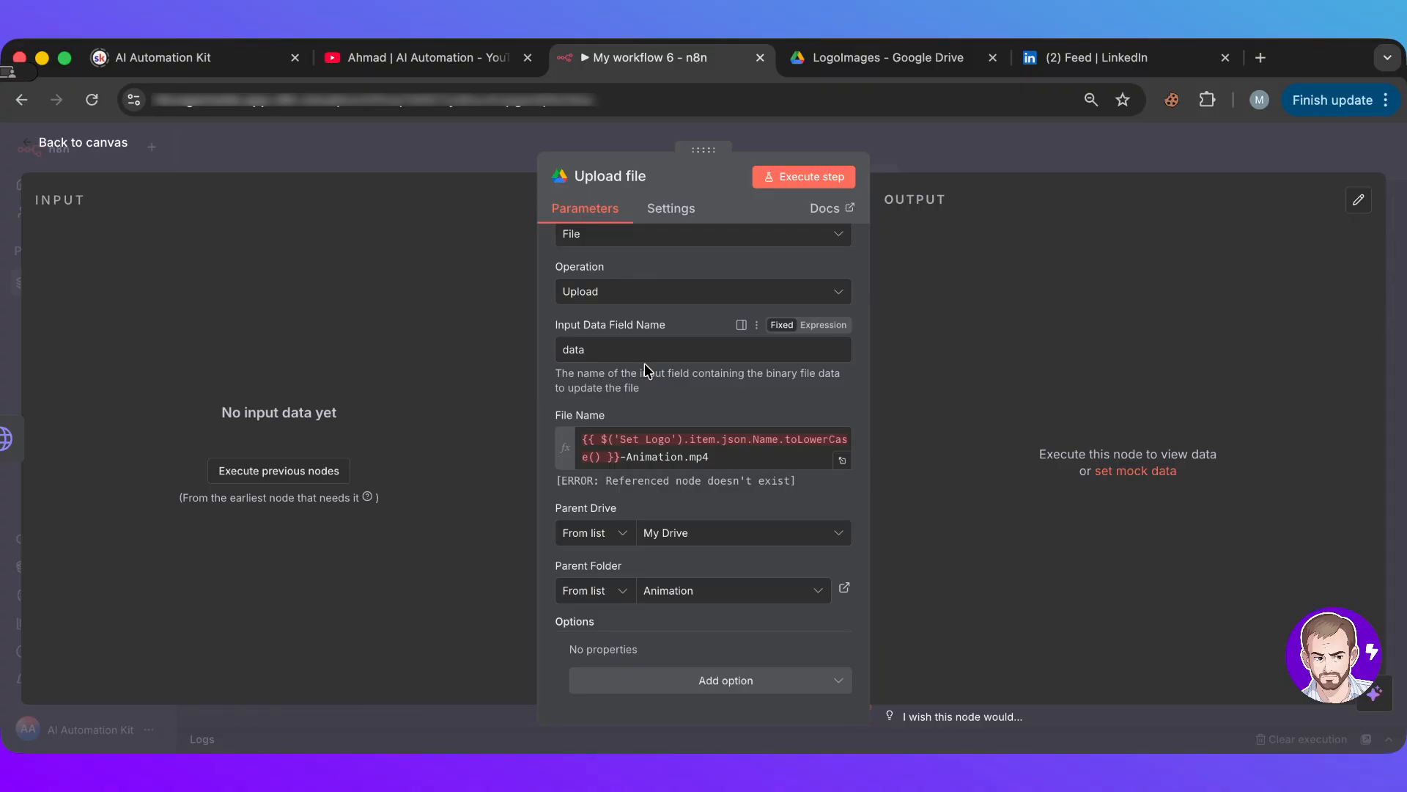
pyautogui.click(684, 600)
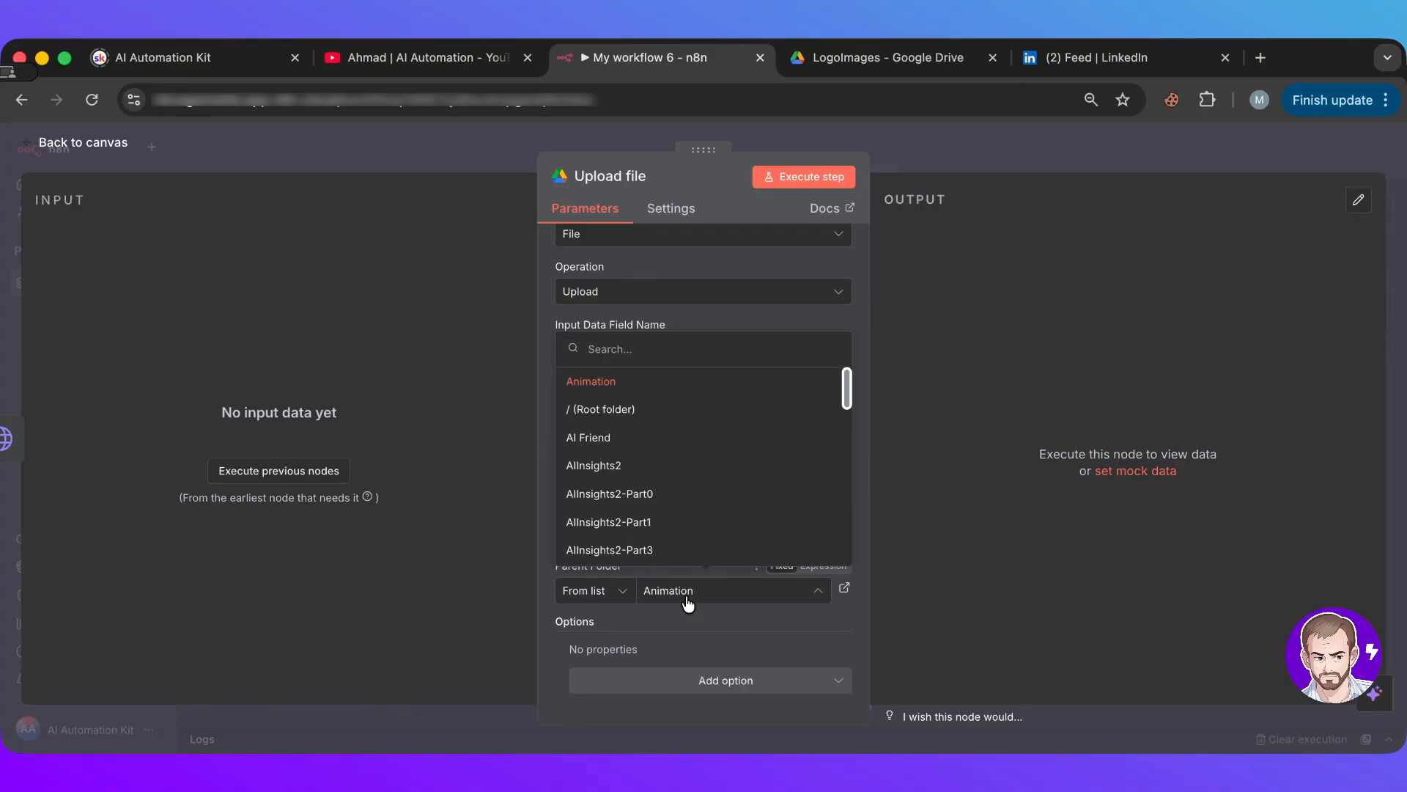
pyautogui.write('logoanimation')
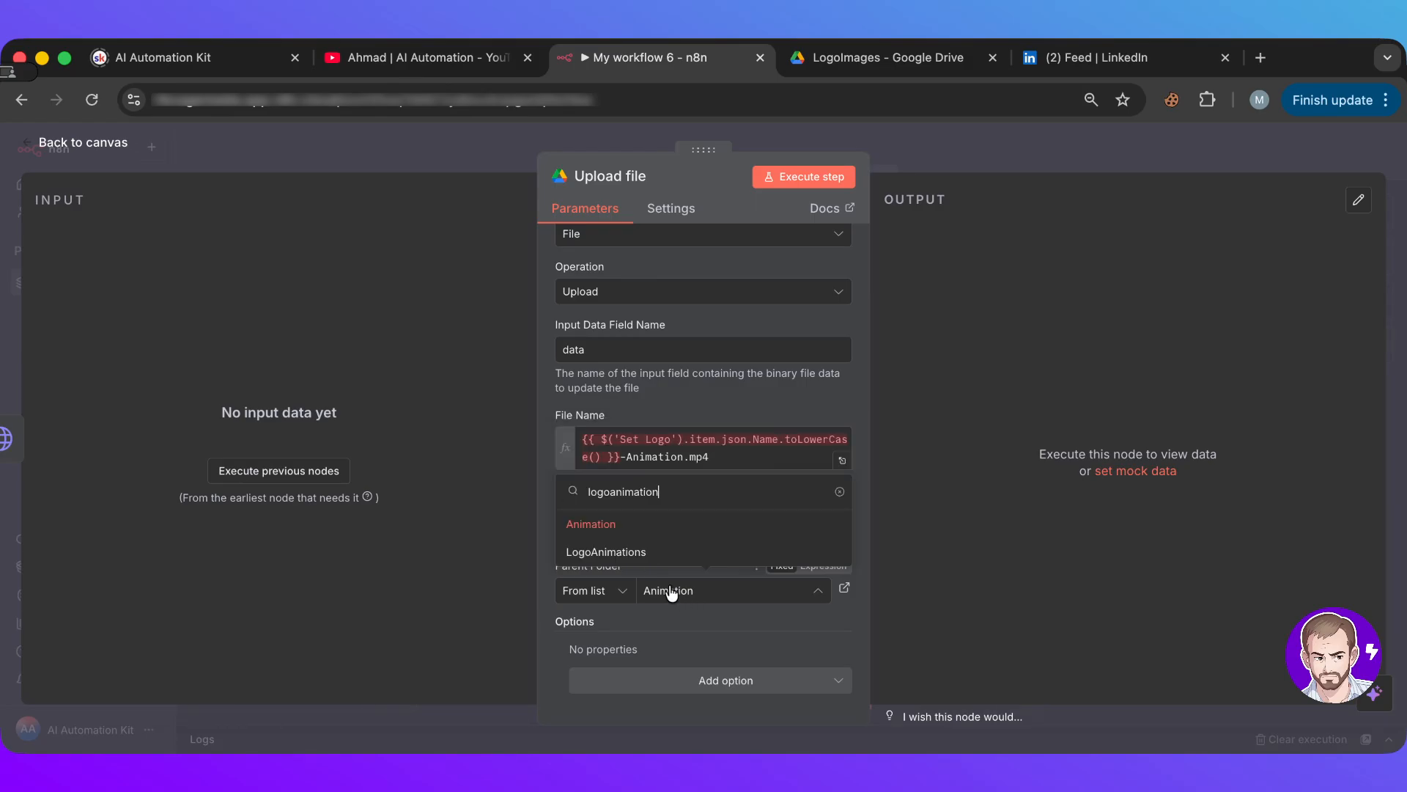
pyautogui.click(560, 555)
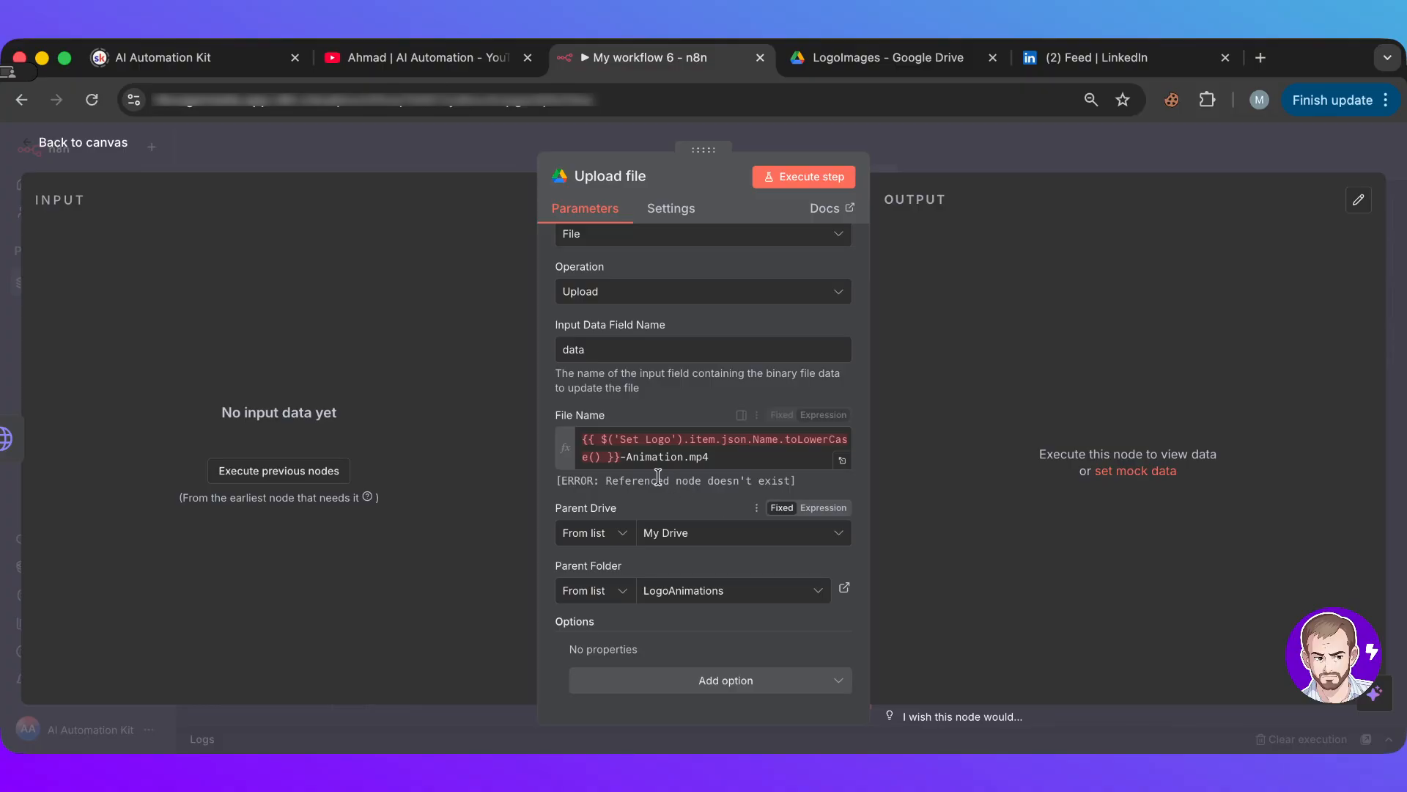
# - Replace the Set Logo expression in the file name with an empty {{ }} expression, keeping the -Animation.mp4 suffix
pyautogui.click(621, 457)
pyautogui.write('-')
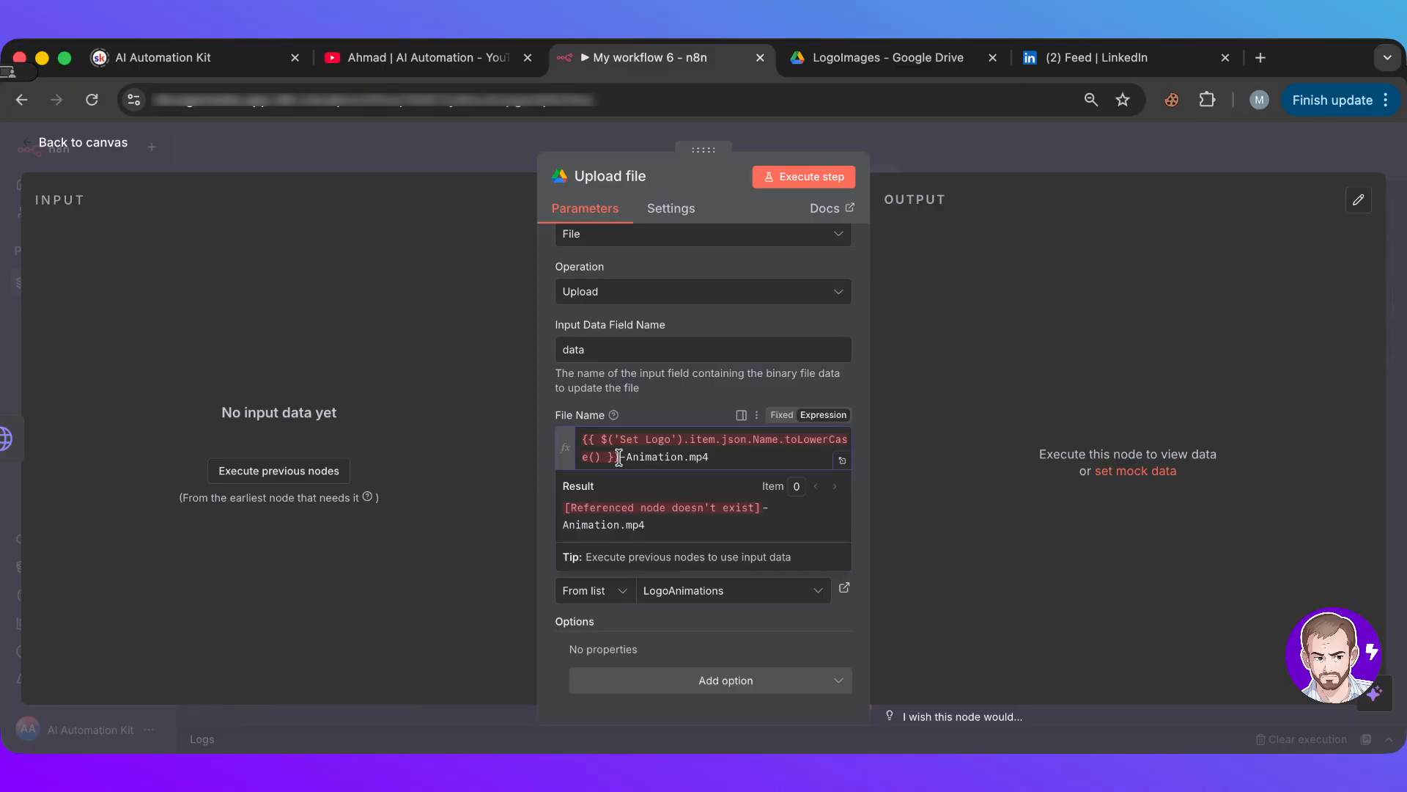
pyautogui.moveTo(620, 457); pyautogui.dragTo(568, 435)
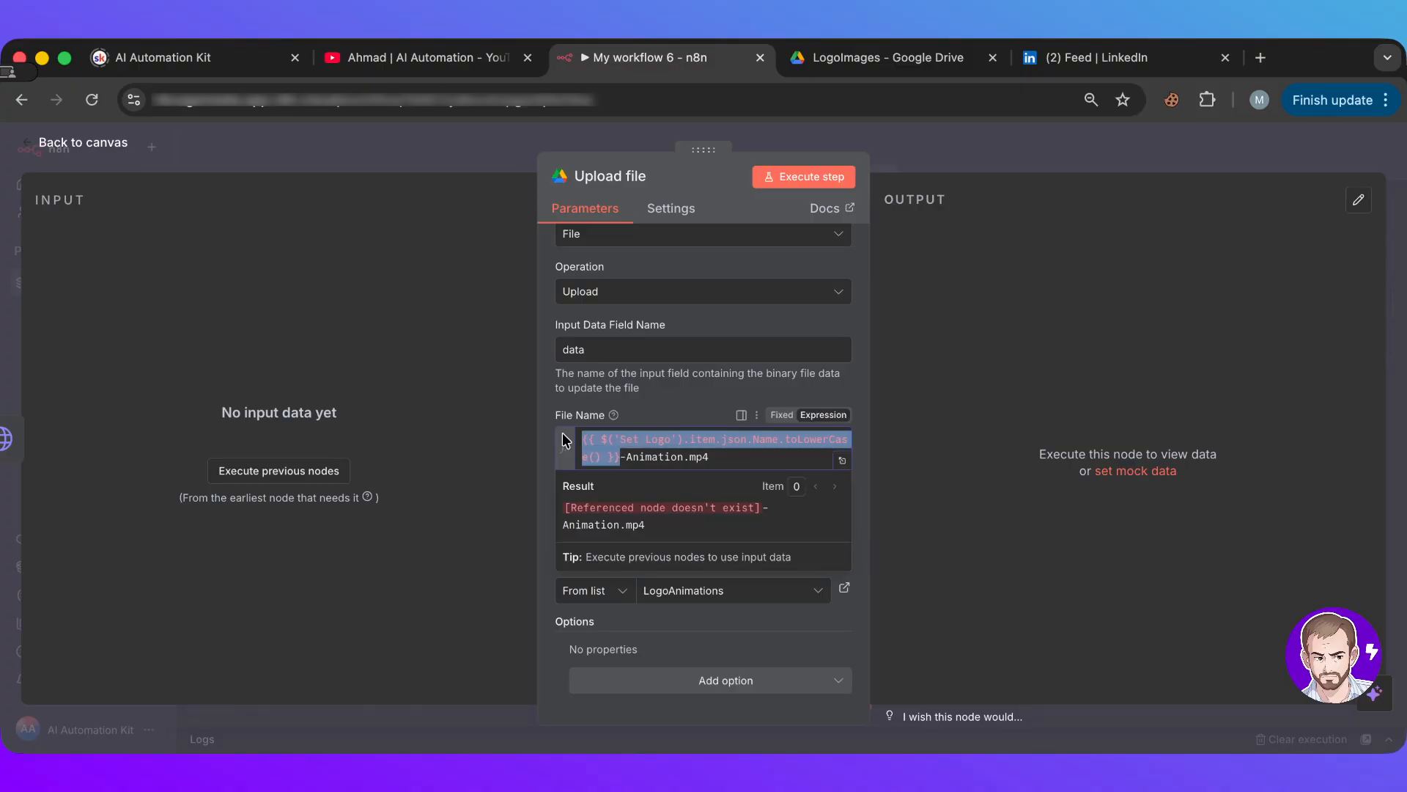
pyautogui.press('BackSpace')
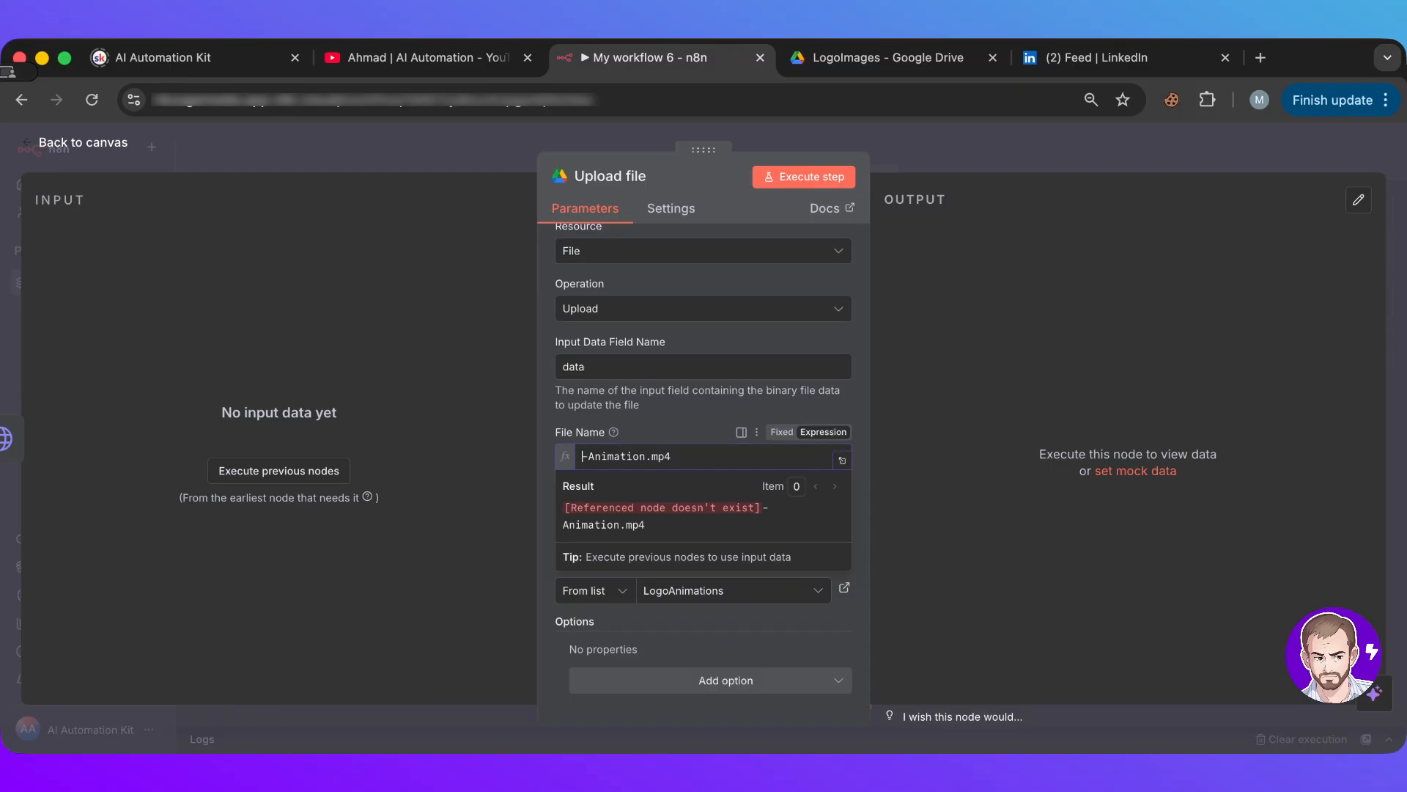
pyautogui.write('{{  }}')
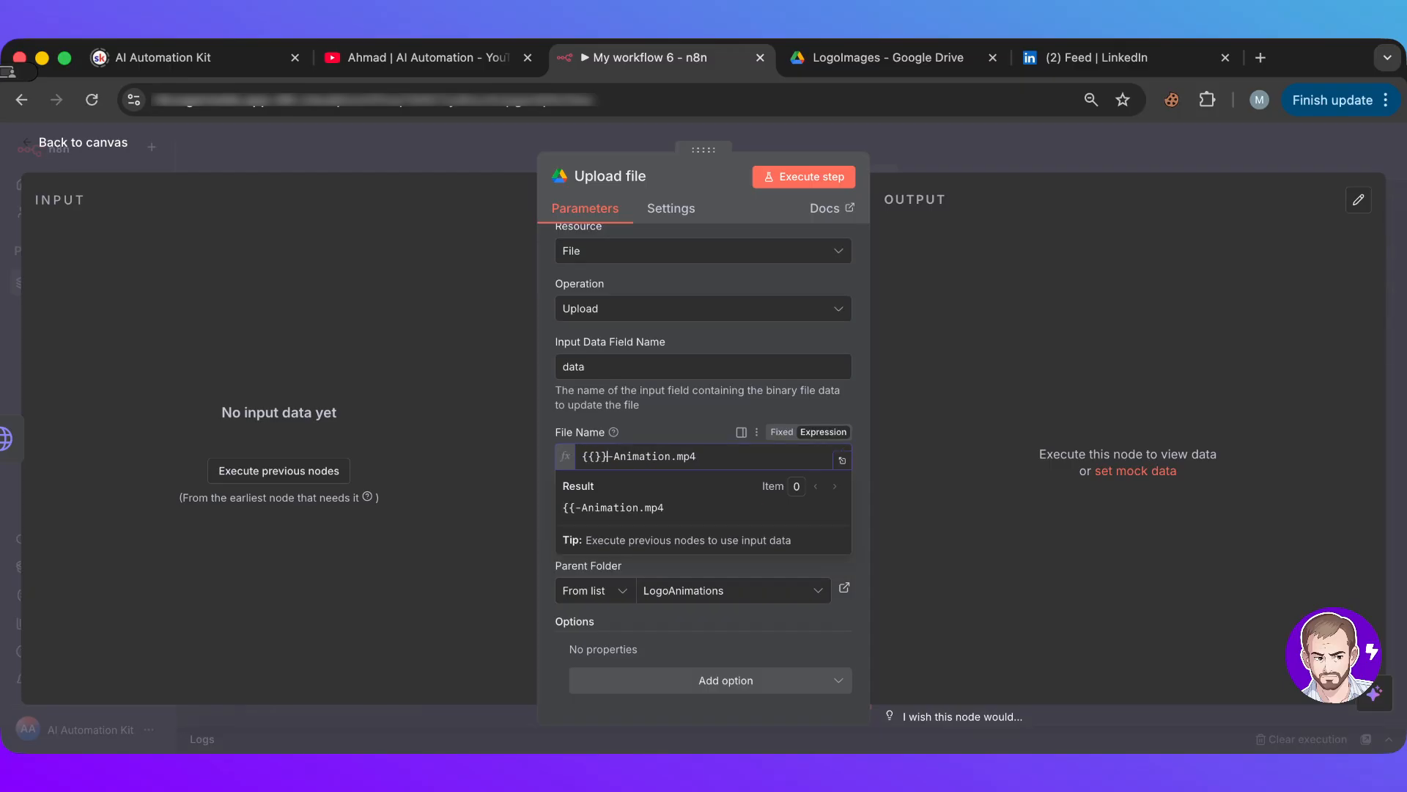
pyautogui.press('Left')
pyautogui.press('Left')
pyautogui.press('Left')
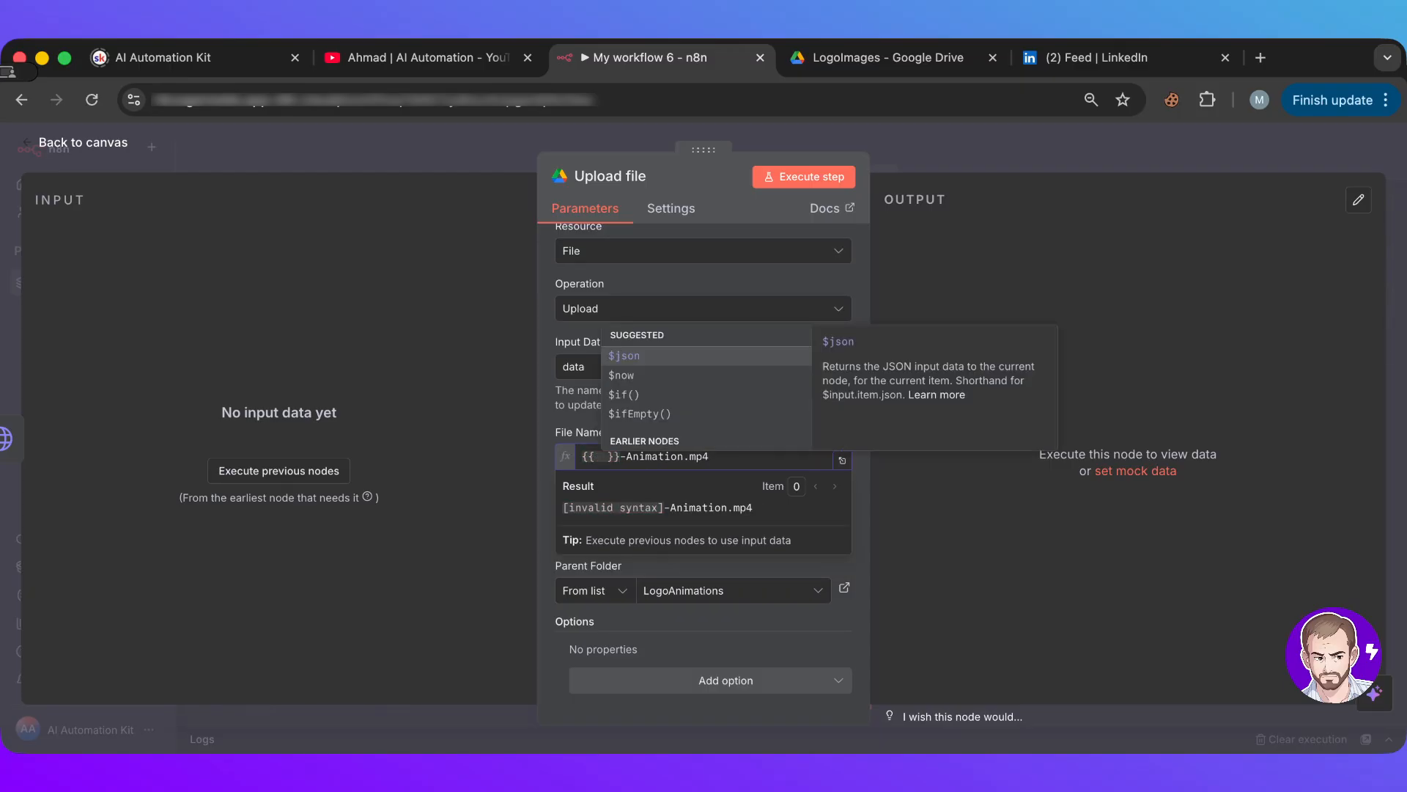
# - Insert a reference to the imgbb URL node, $('imgbb URL'), into the Upload file node's empty file name expression
pyautogui.press('Down')
pyautogui.press('Down')
pyautogui.press('Down')
pyautogui.press('Down')
pyautogui.press('Down')
pyautogui.press('Down')
pyautogui.press('Down')
pyautogui.press('Down')
pyautogui.press('Down')
pyautogui.press('Down')
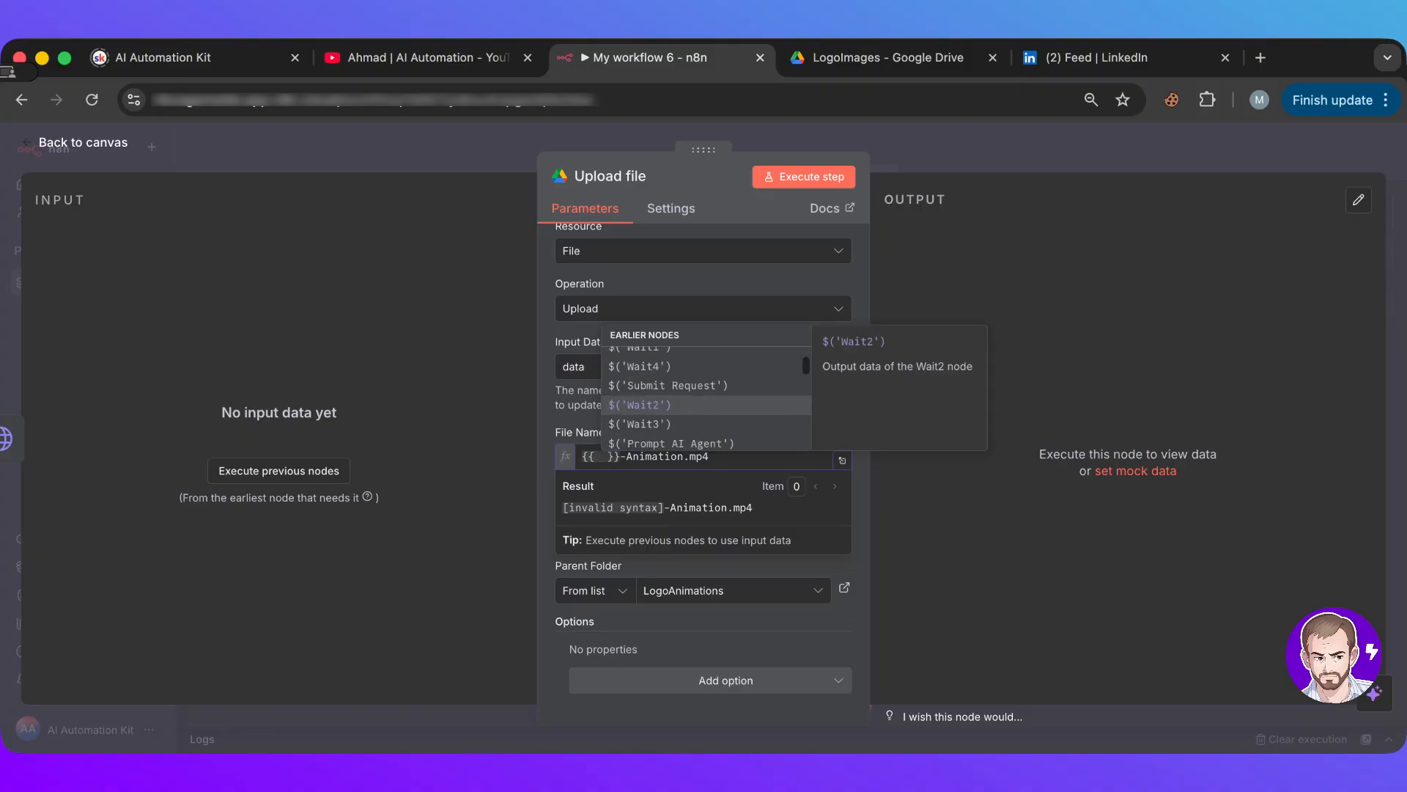
pyautogui.press('Down')
pyautogui.press('Down')
pyautogui.press('Down')
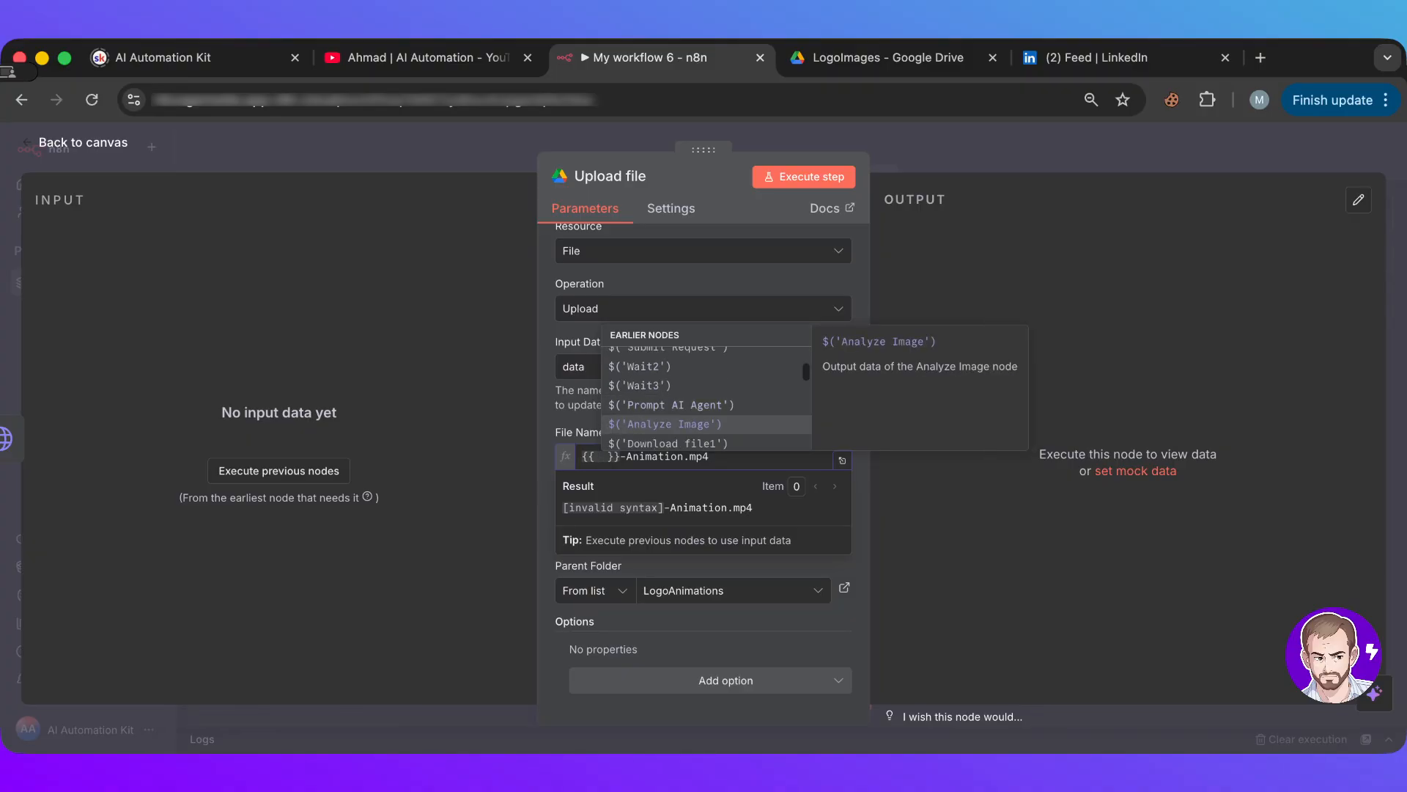
pyautogui.press('Down')
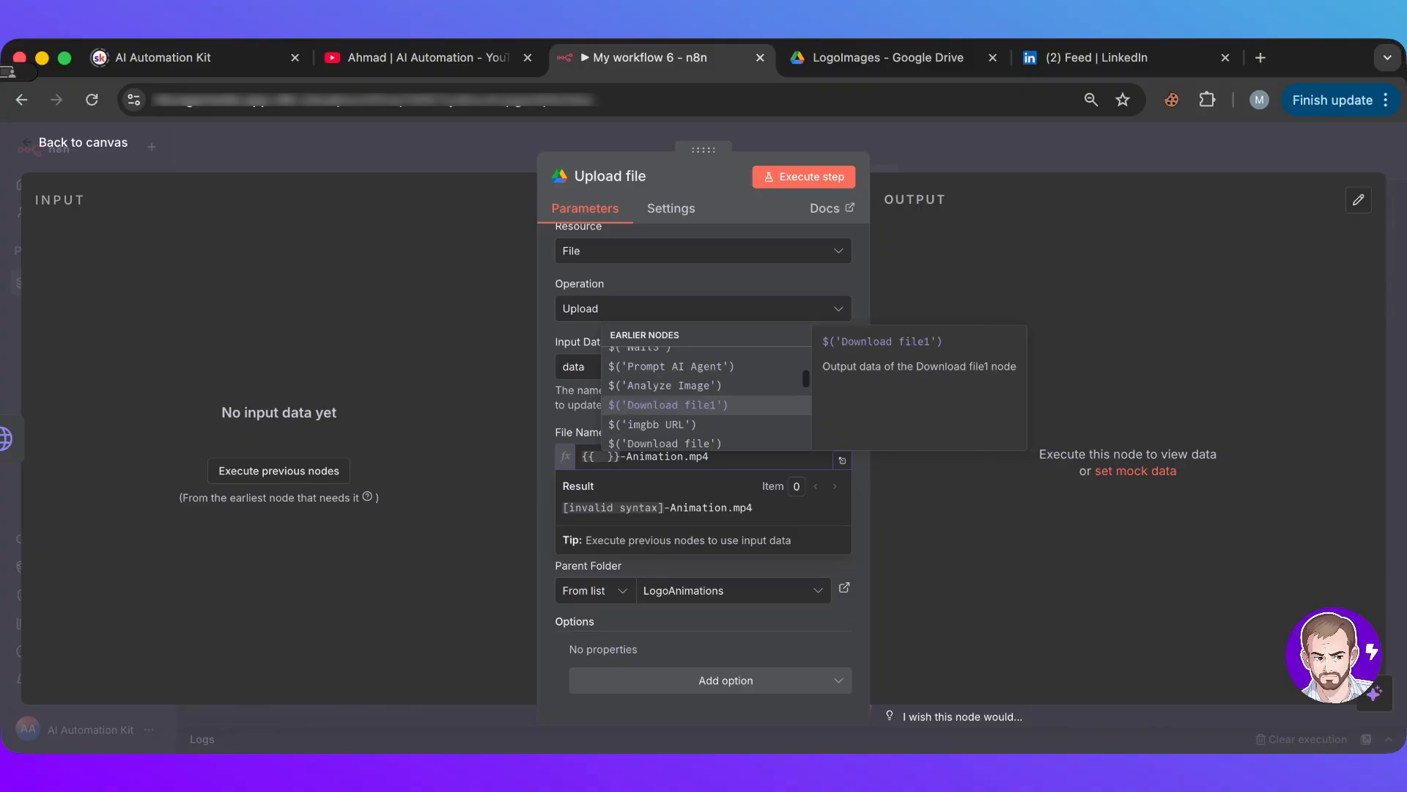
pyautogui.press('Down')
pyautogui.press('Down')
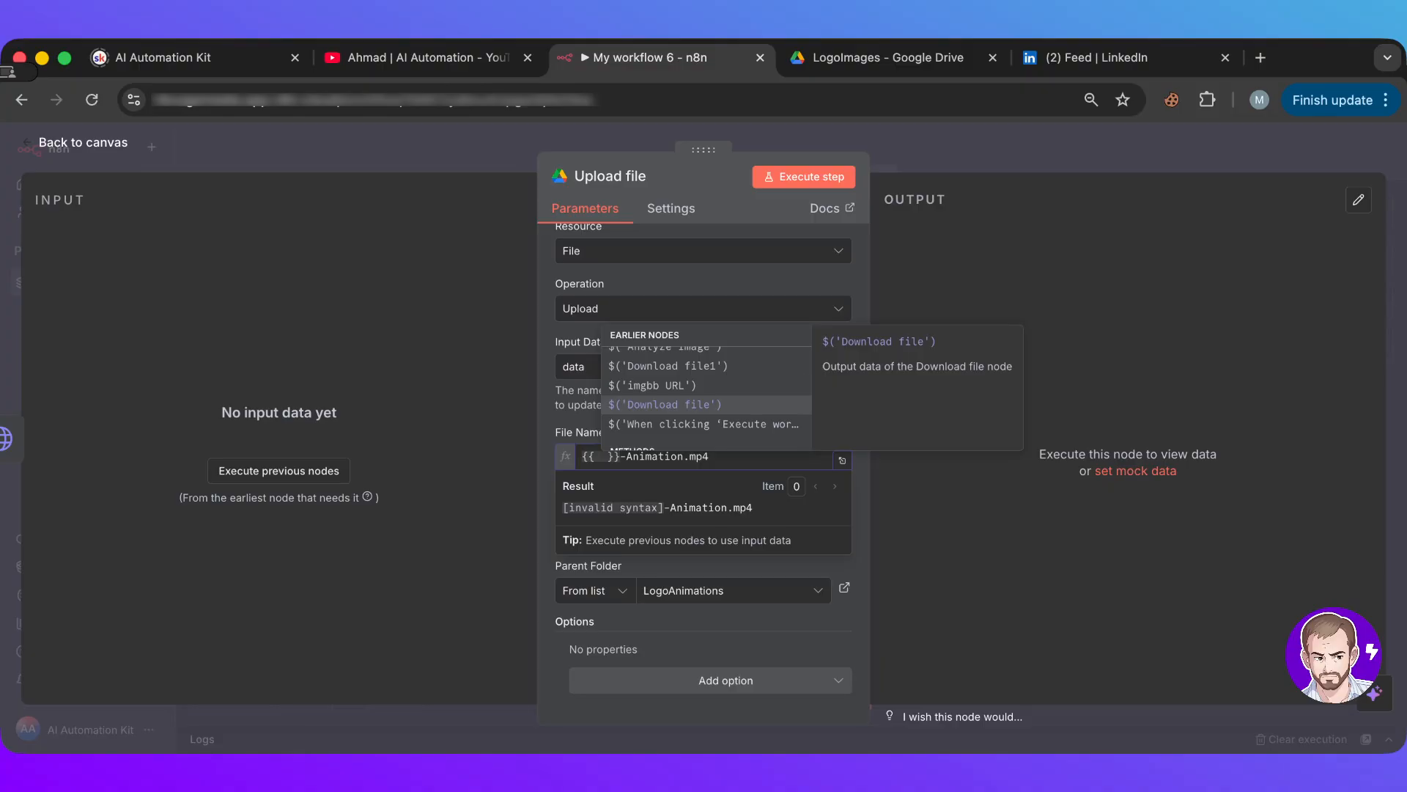
pyautogui.press('Down')
pyautogui.press('Up')
pyautogui.press('Up')
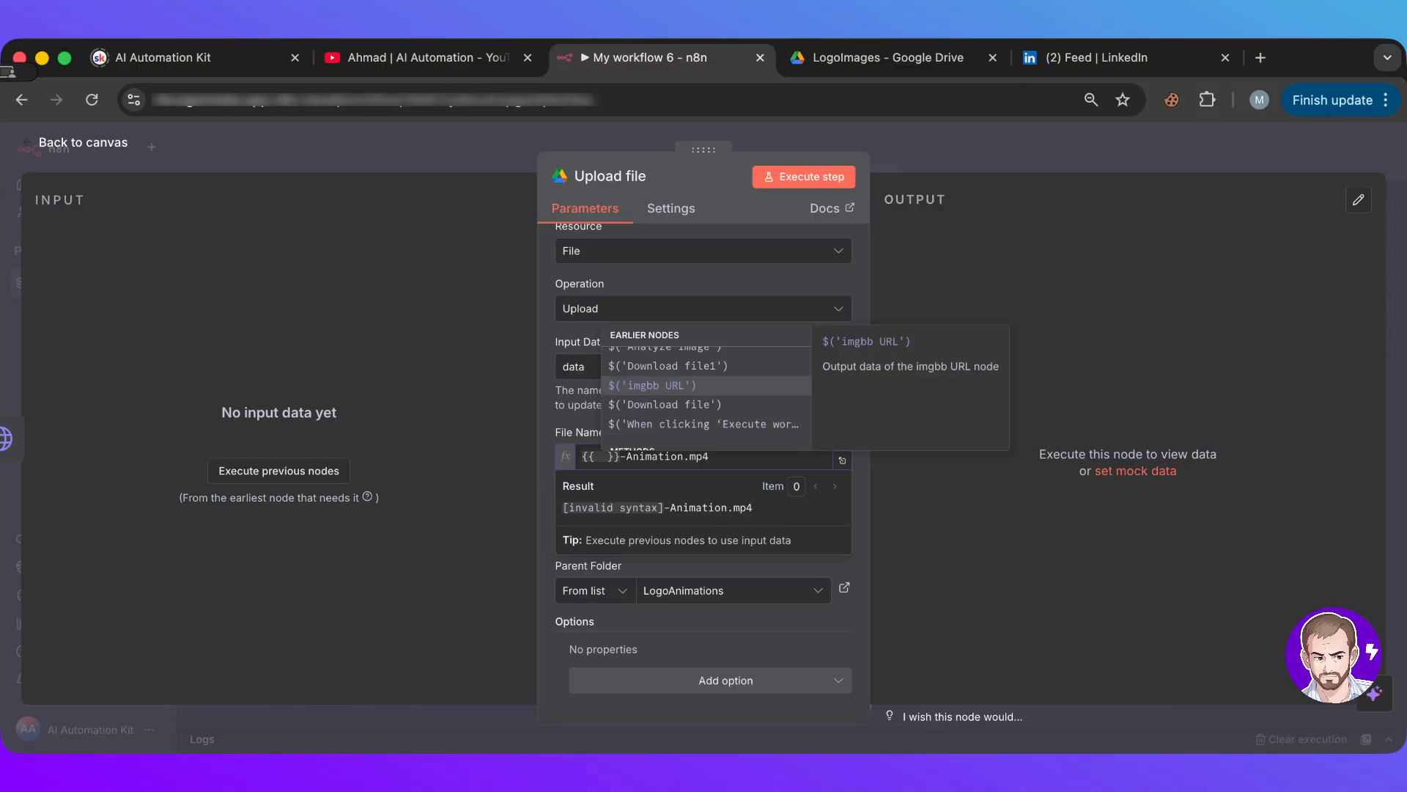
pyautogui.press('Down')
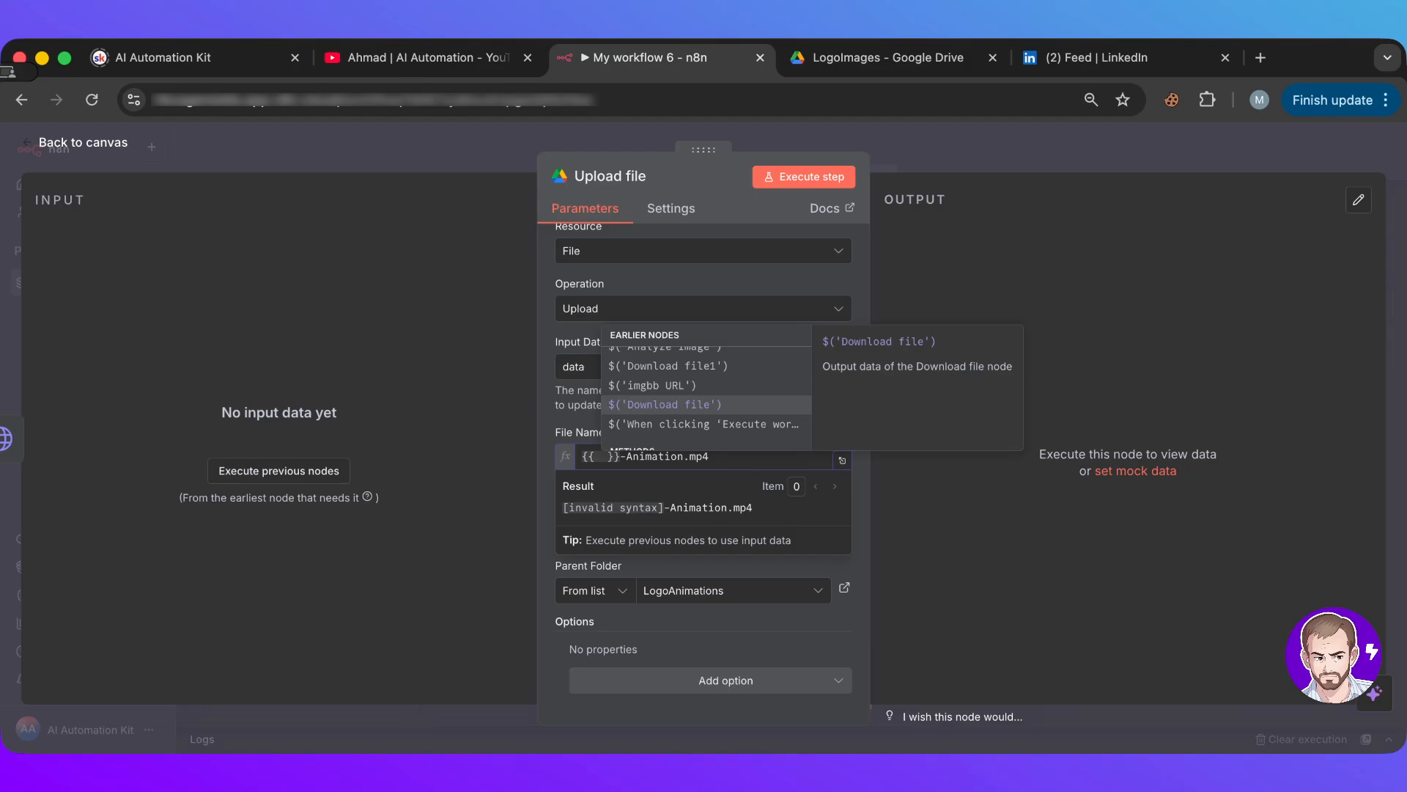
pyautogui.press('Up')
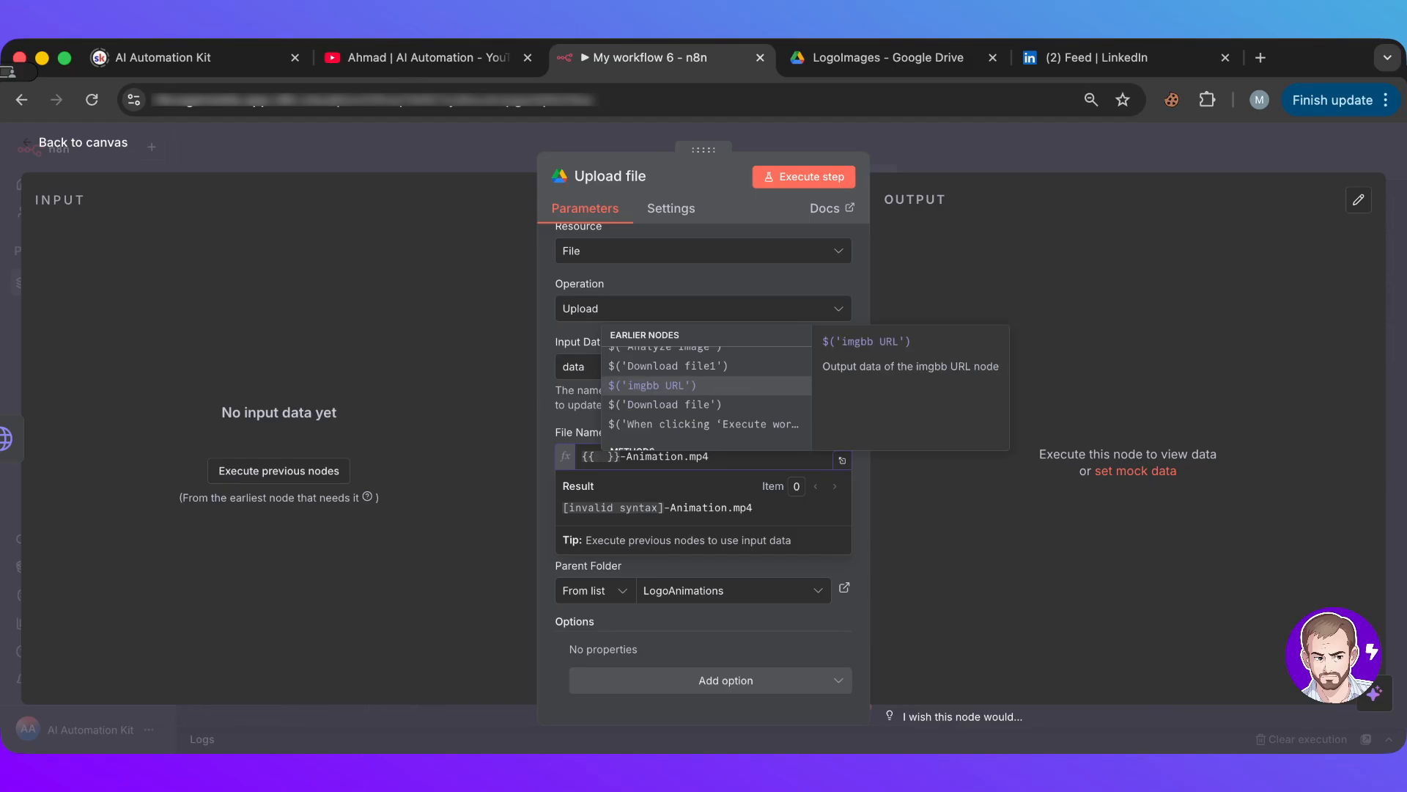
pyautogui.press('Return')
# - Extend the file name's imgbb URL reference with .item.json.data.title and return to the canvas
pyautogui.write('.item')
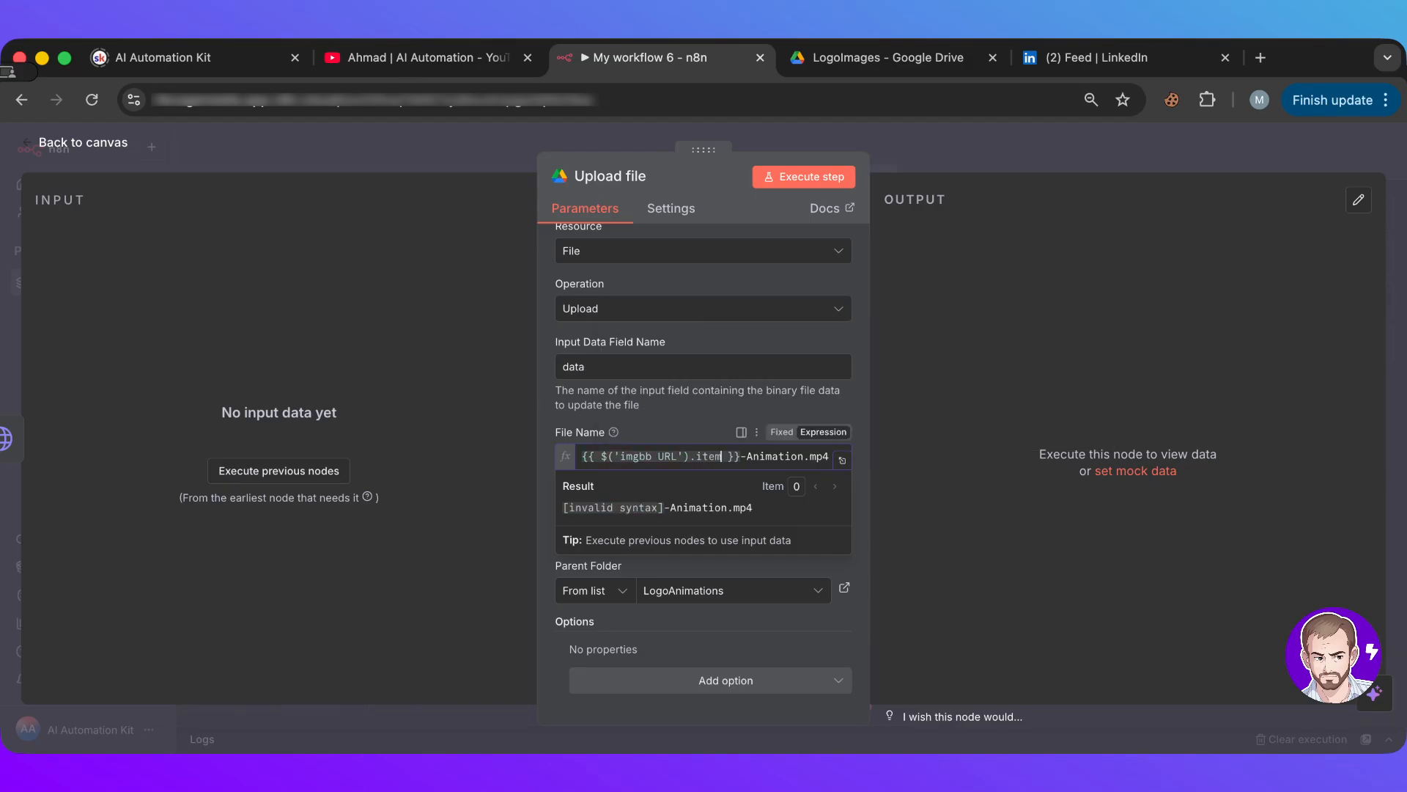
pyautogui.write('.json.')
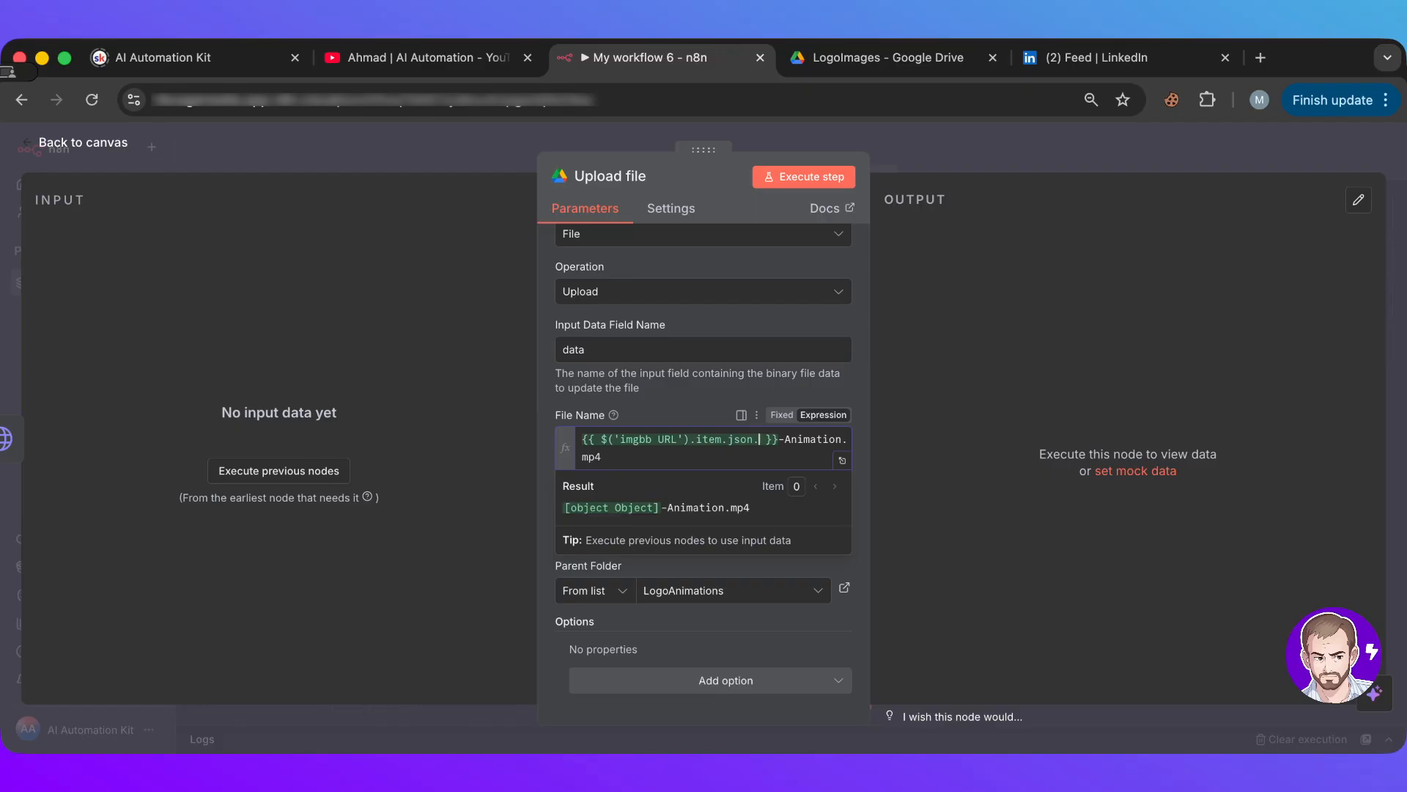
pyautogui.press('Return')
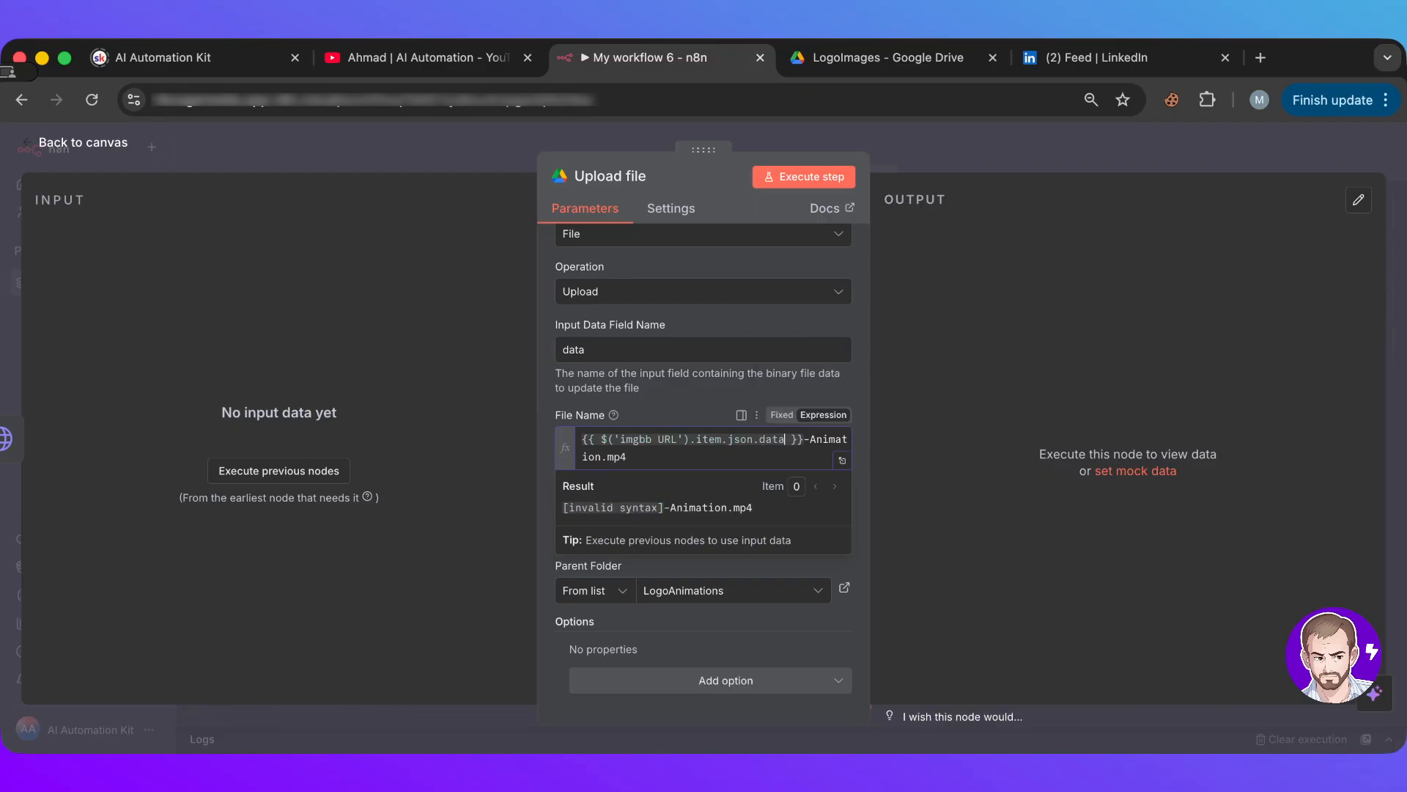
pyautogui.write('.')
pyautogui.press('Down')
pyautogui.press('Down')
pyautogui.press('Down')
pyautogui.press('Down')
pyautogui.press('Down')
pyautogui.press('Down')
pyautogui.press('Down')
pyautogui.press('Down')
pyautogui.press('Down')
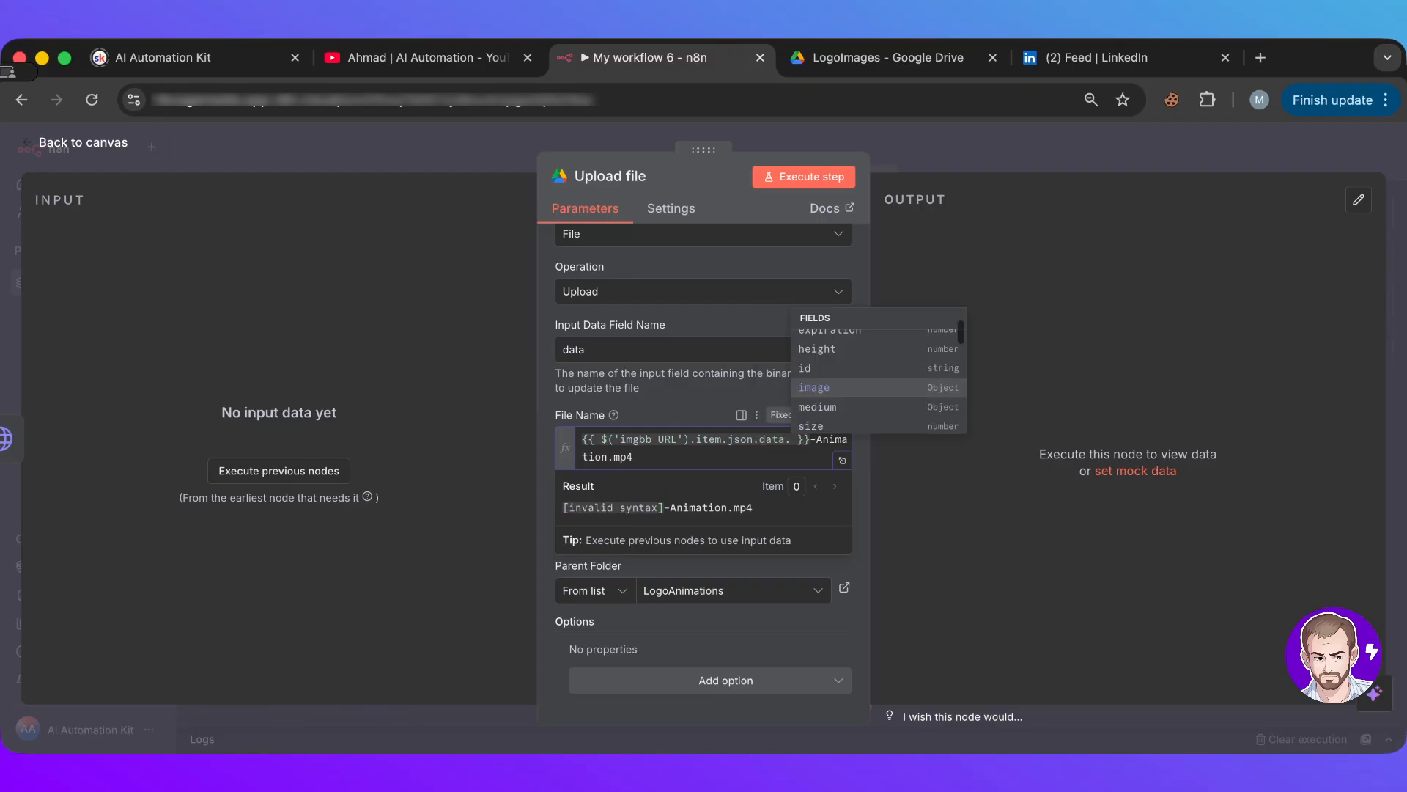
pyautogui.press('Down')
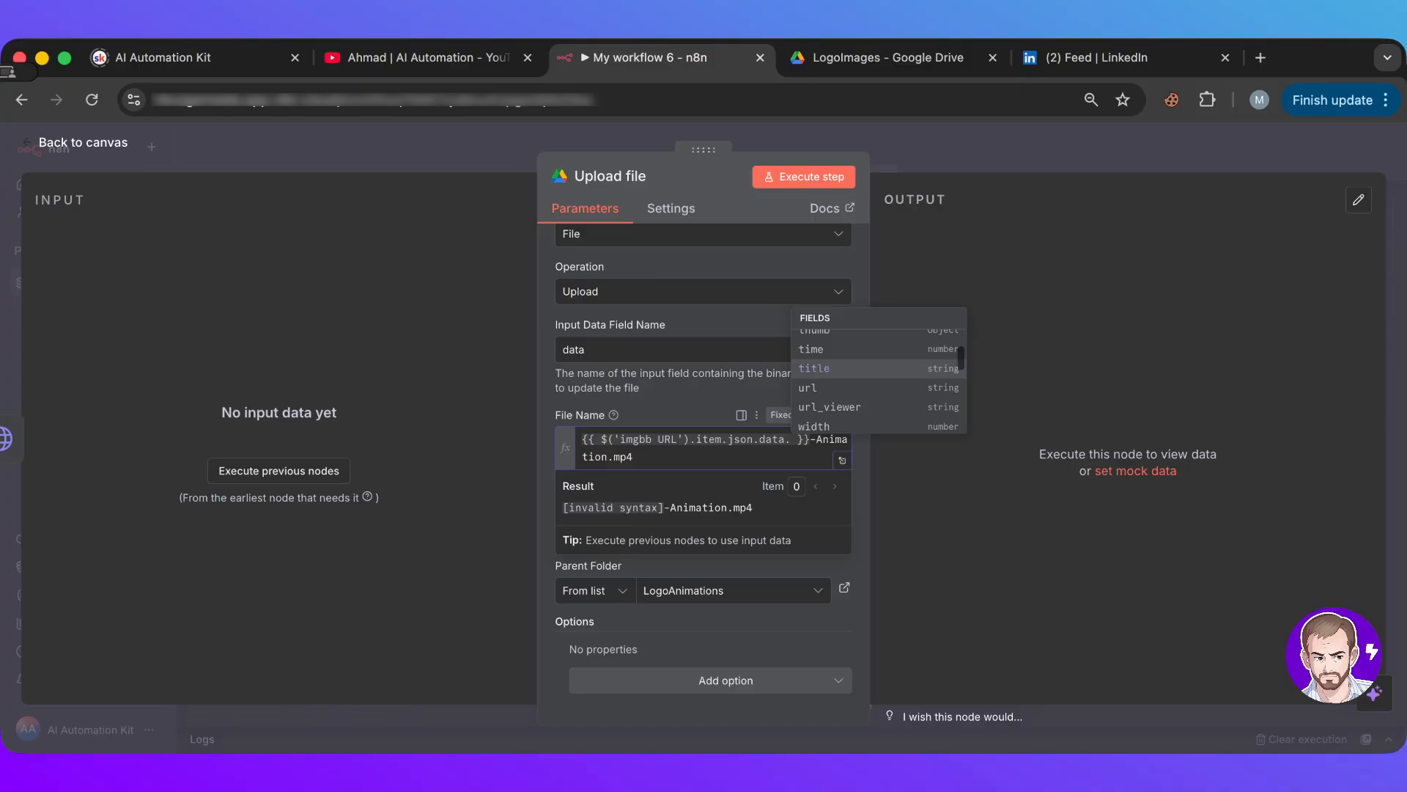
pyautogui.press('Return')
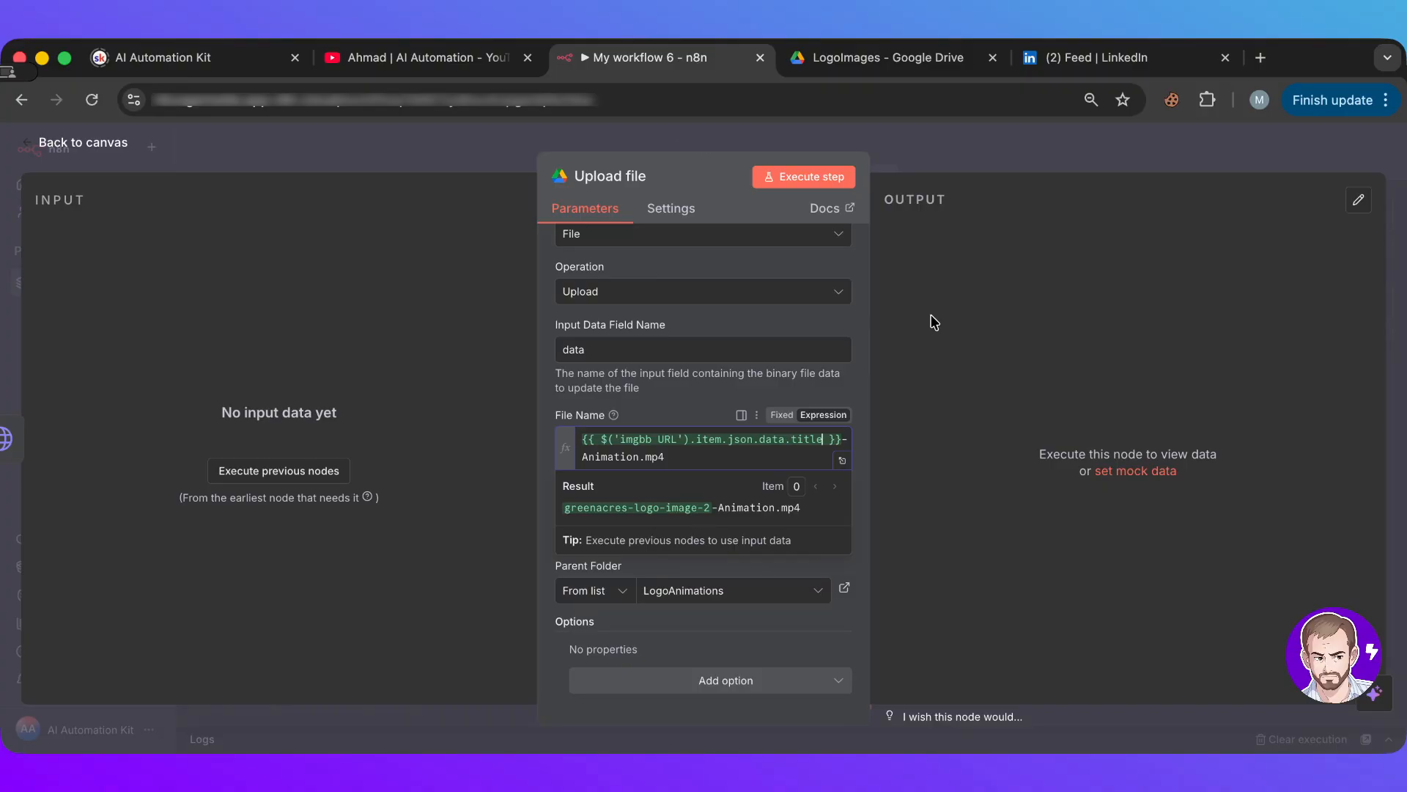
pyautogui.click(621, 335)
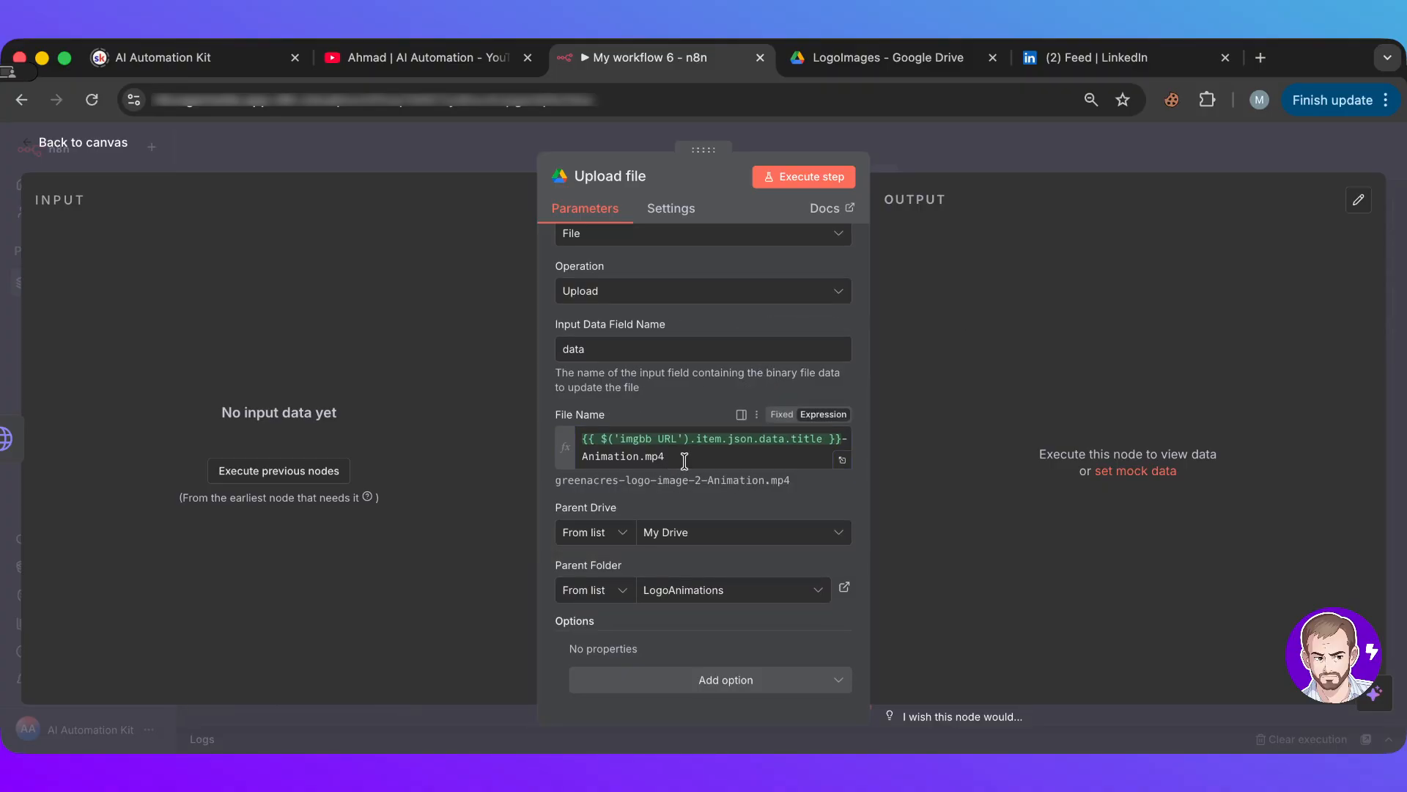
pyautogui.scroll(3, 685, 460)
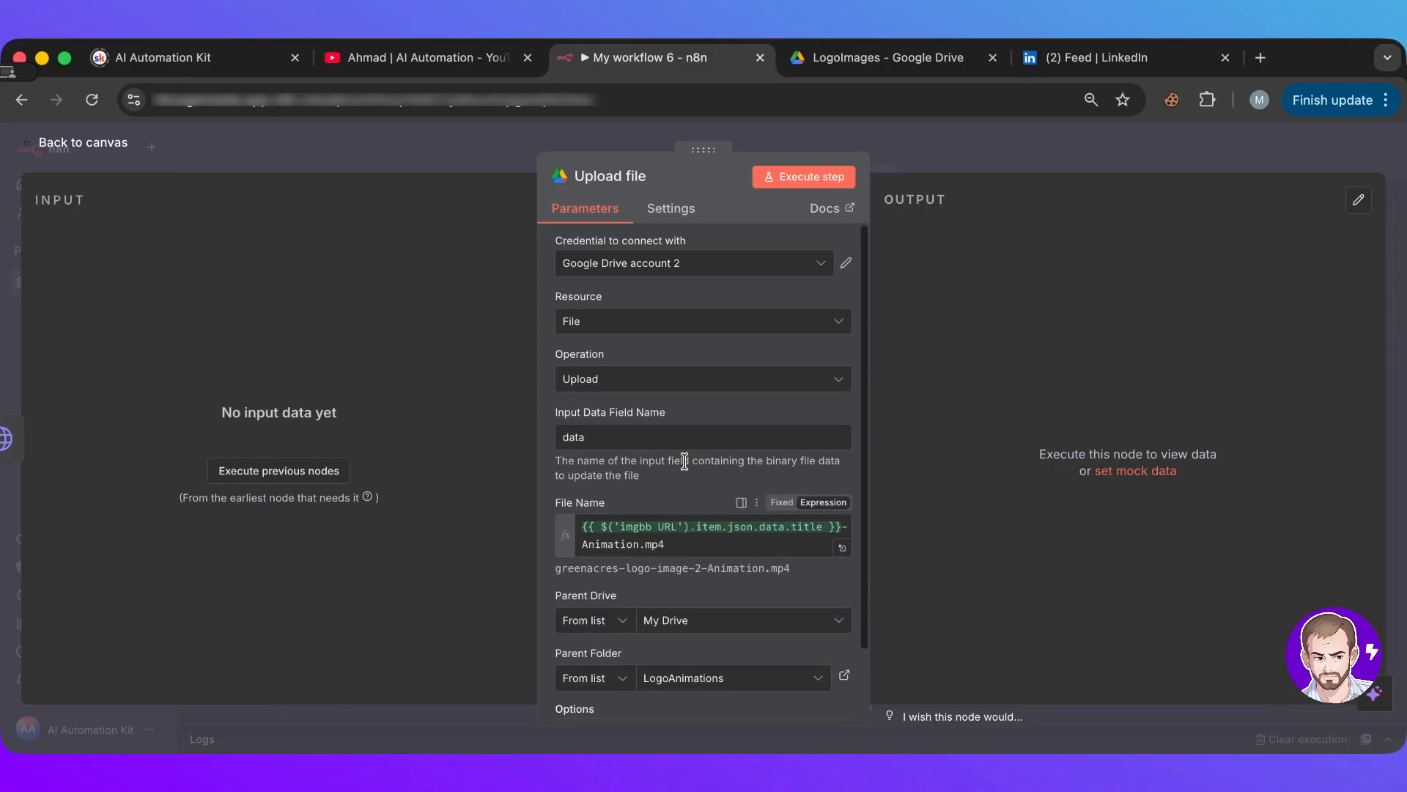
pyautogui.click(1097, 167)
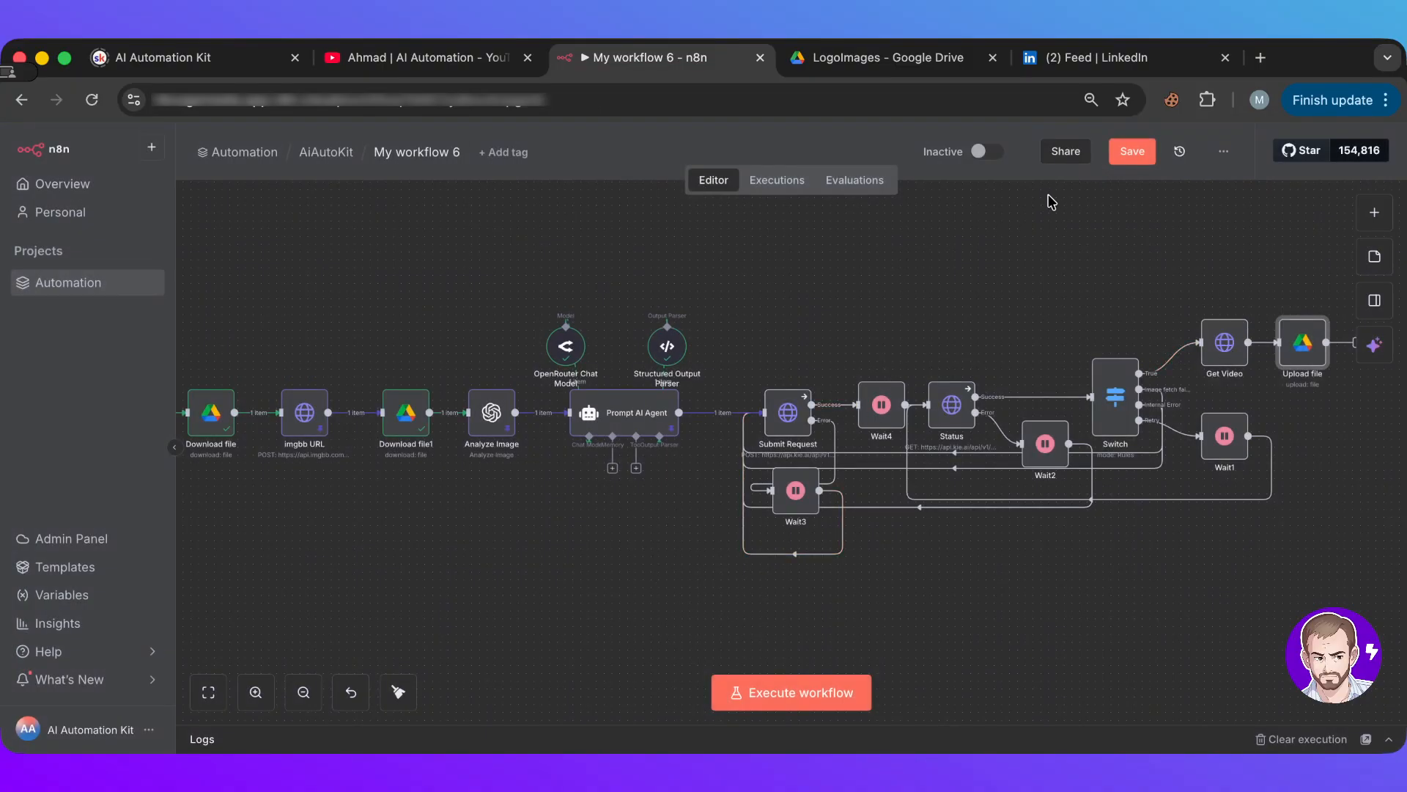
# - Rename the workflow to Logo Animation Build and execute it
pyautogui.click(398, 156)
pyautogui.write('Log')
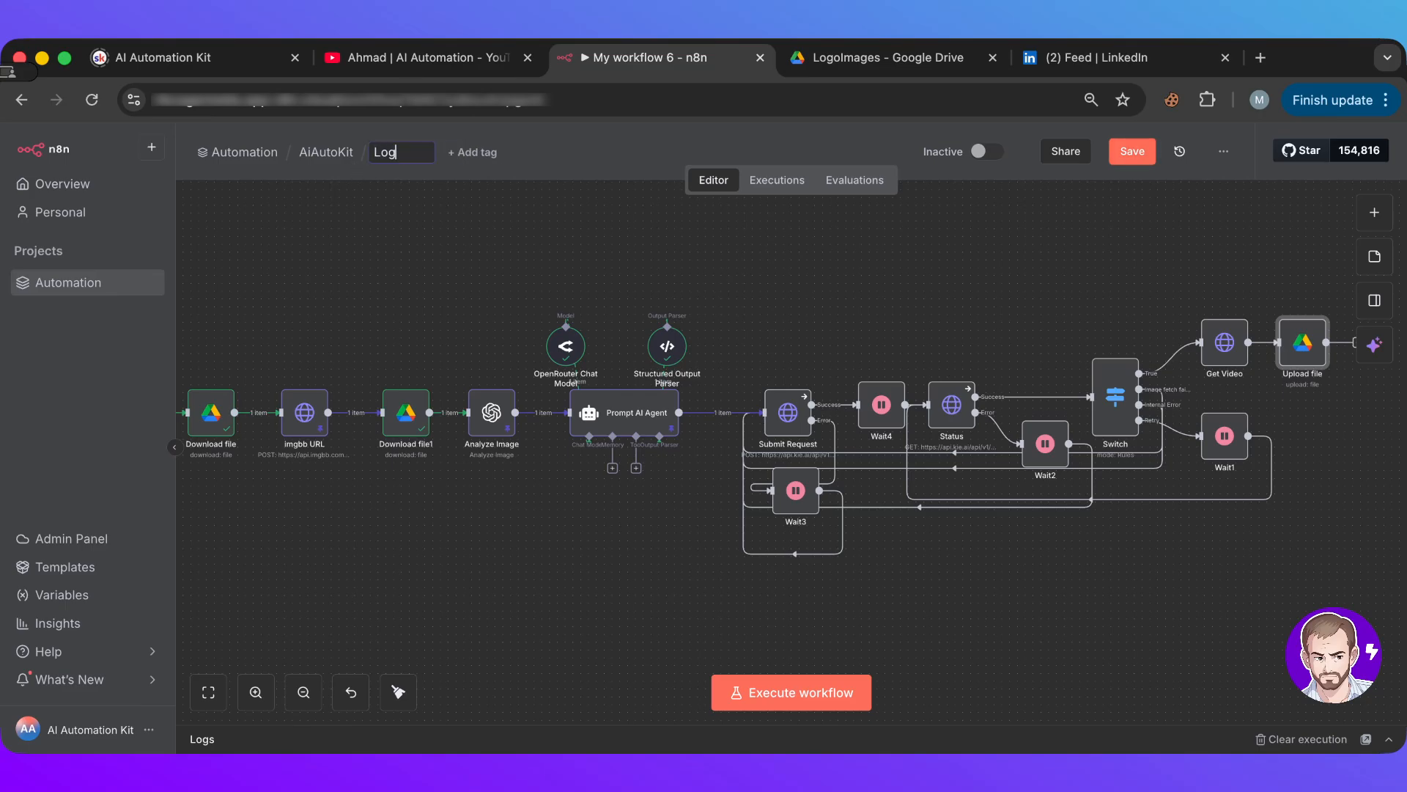
pyautogui.write('o Animation Build')
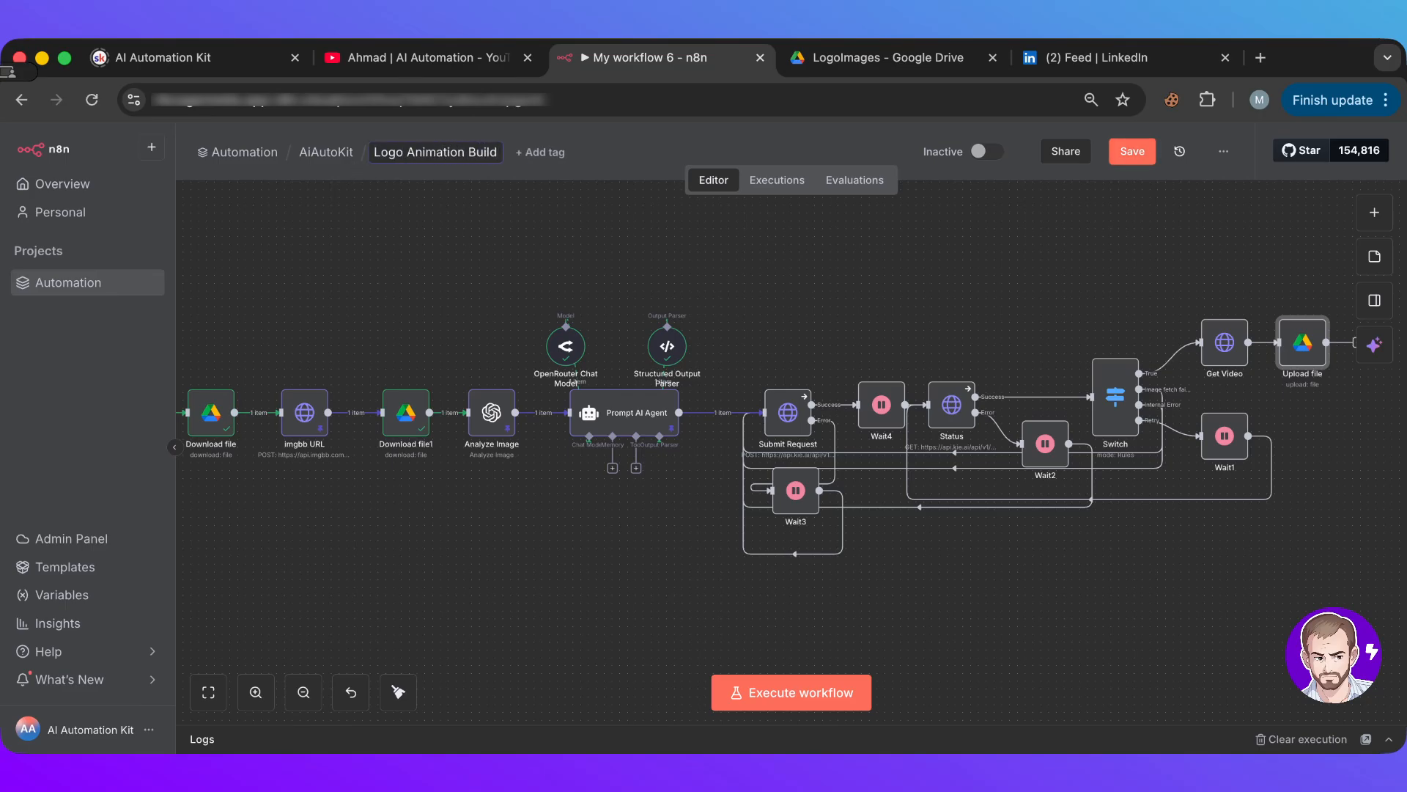
pyautogui.press('Return')
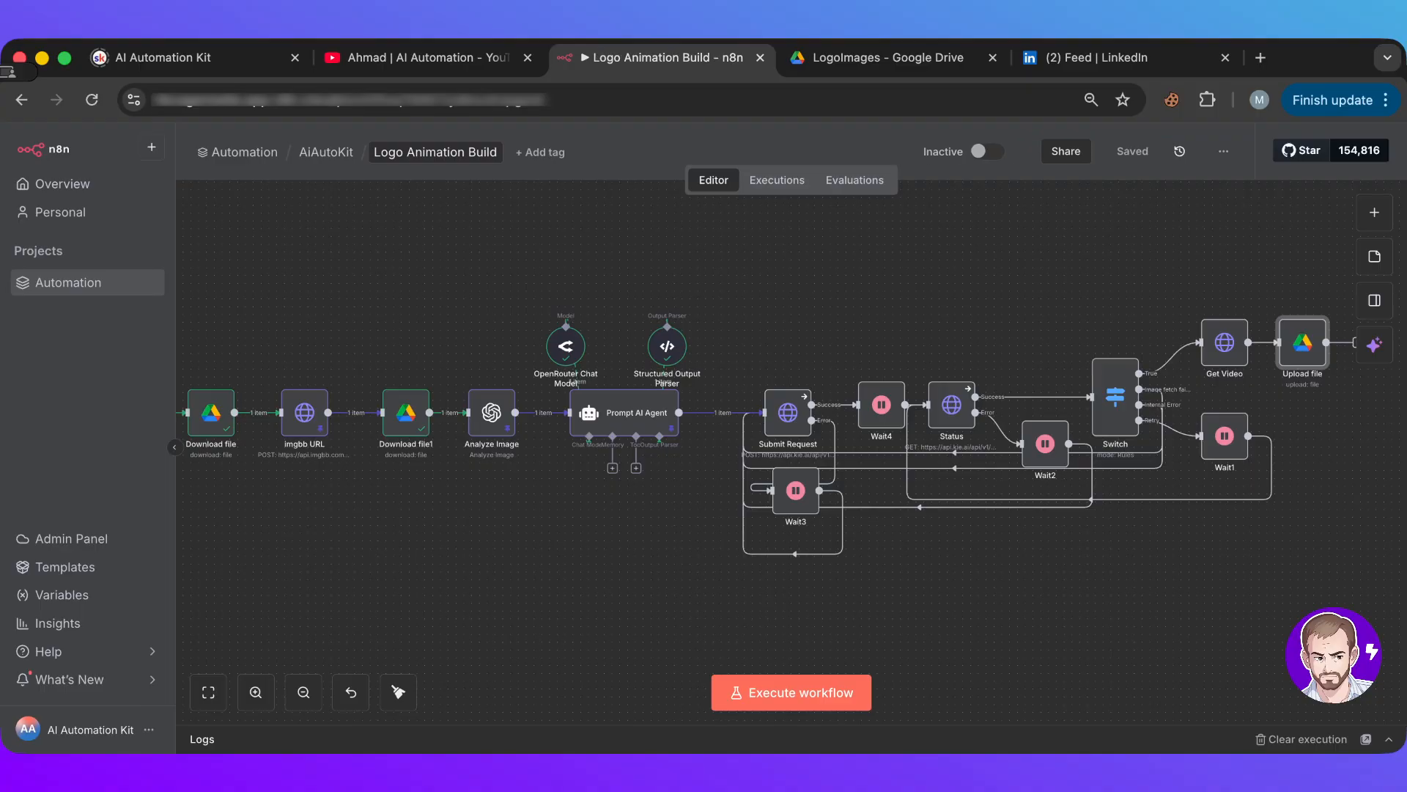
pyautogui.click(786, 692)
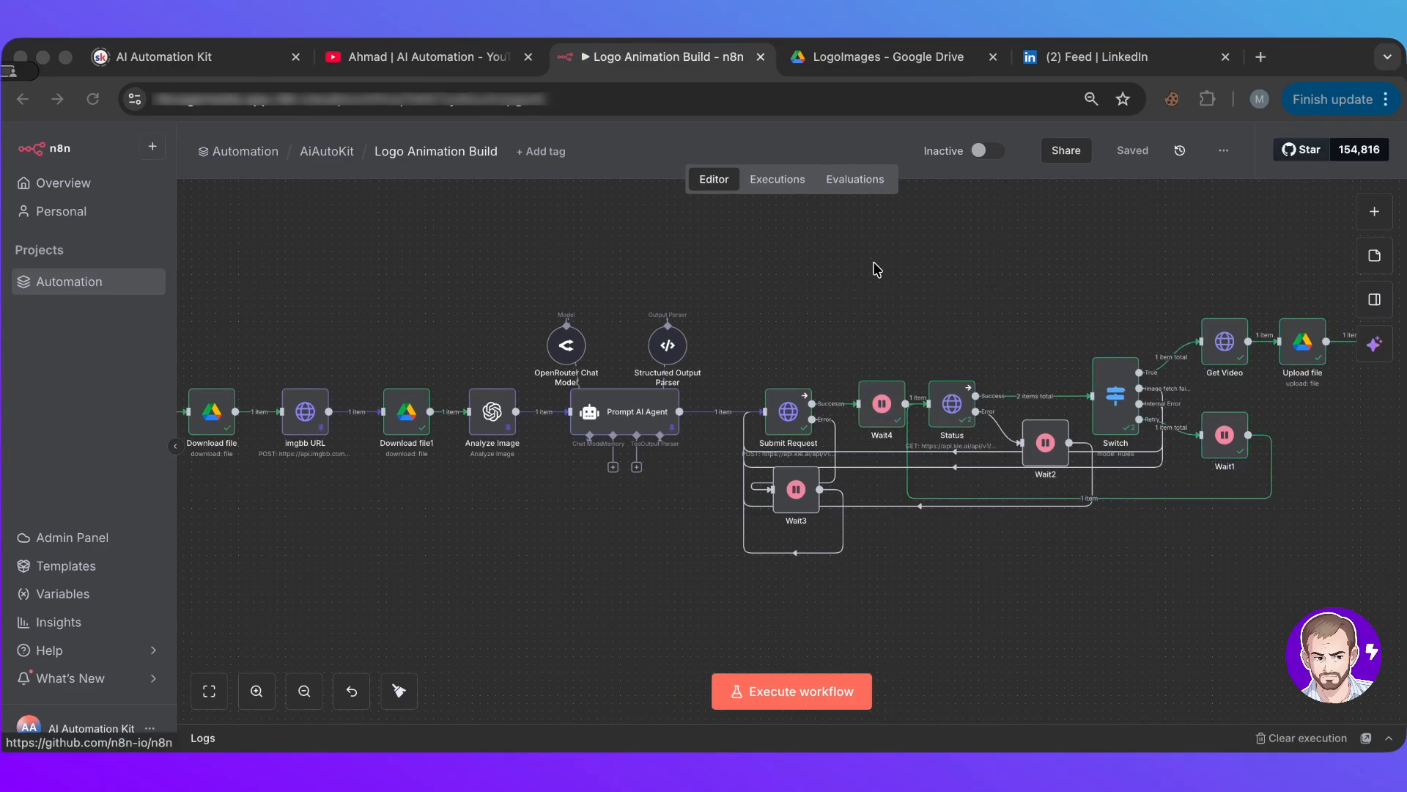
# - Examine the run data of the Submit Request and Status nodes, including the task ID and response on the success branch
pyautogui.hscroll(3, 843, 309)
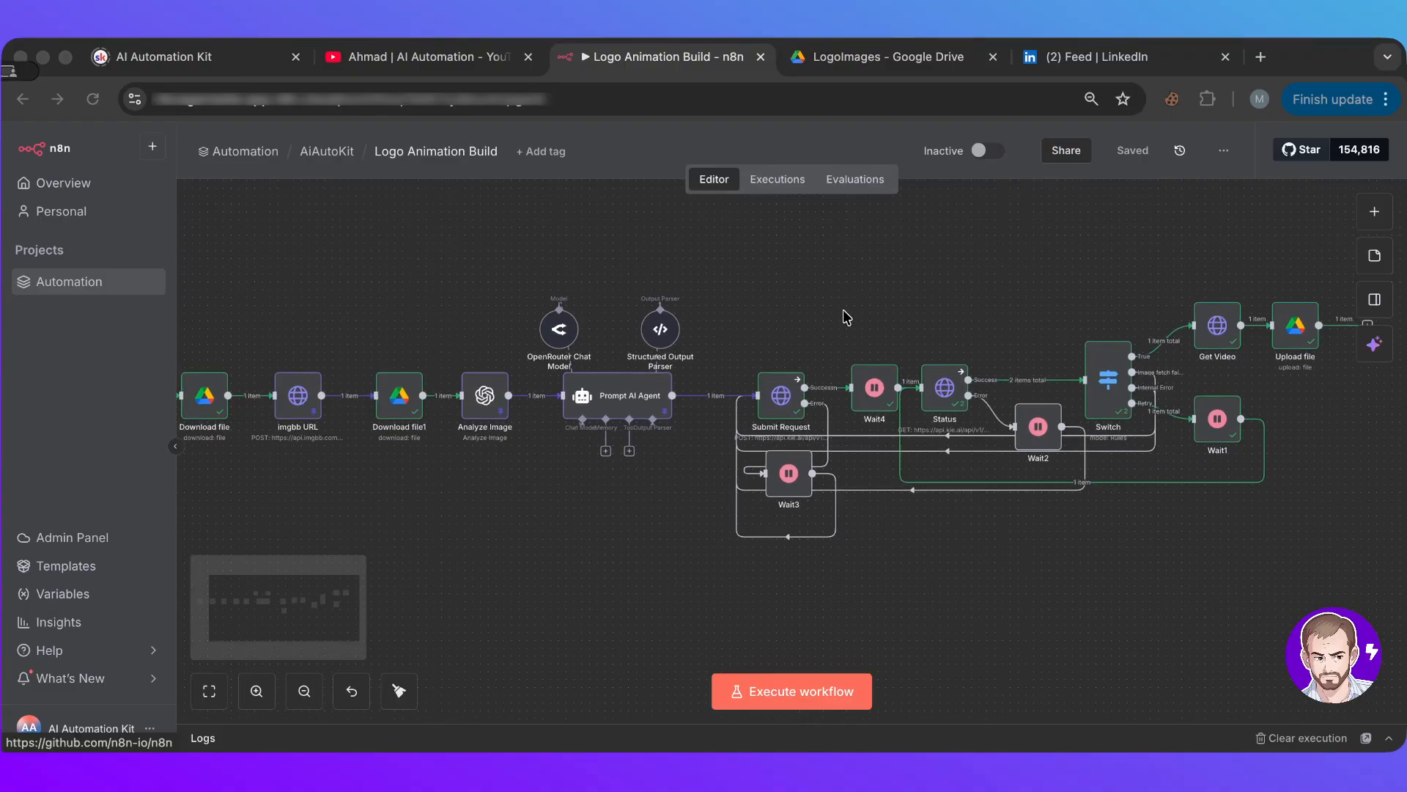
pyautogui.click(800, 340)
pyautogui.scroll(4, 723, 330)
pyautogui.scroll(-3, 749, 370)
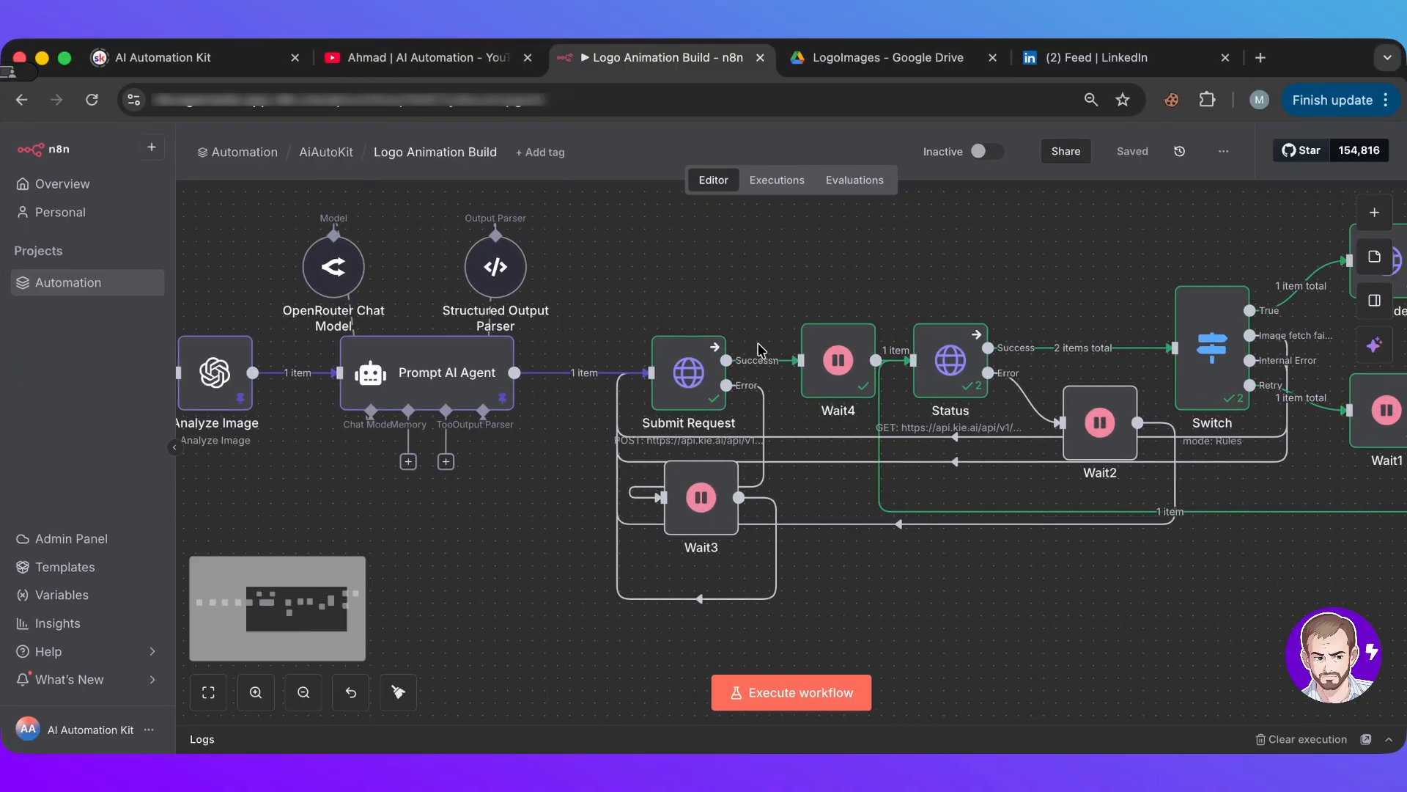
pyautogui.doubleClick(673, 375)
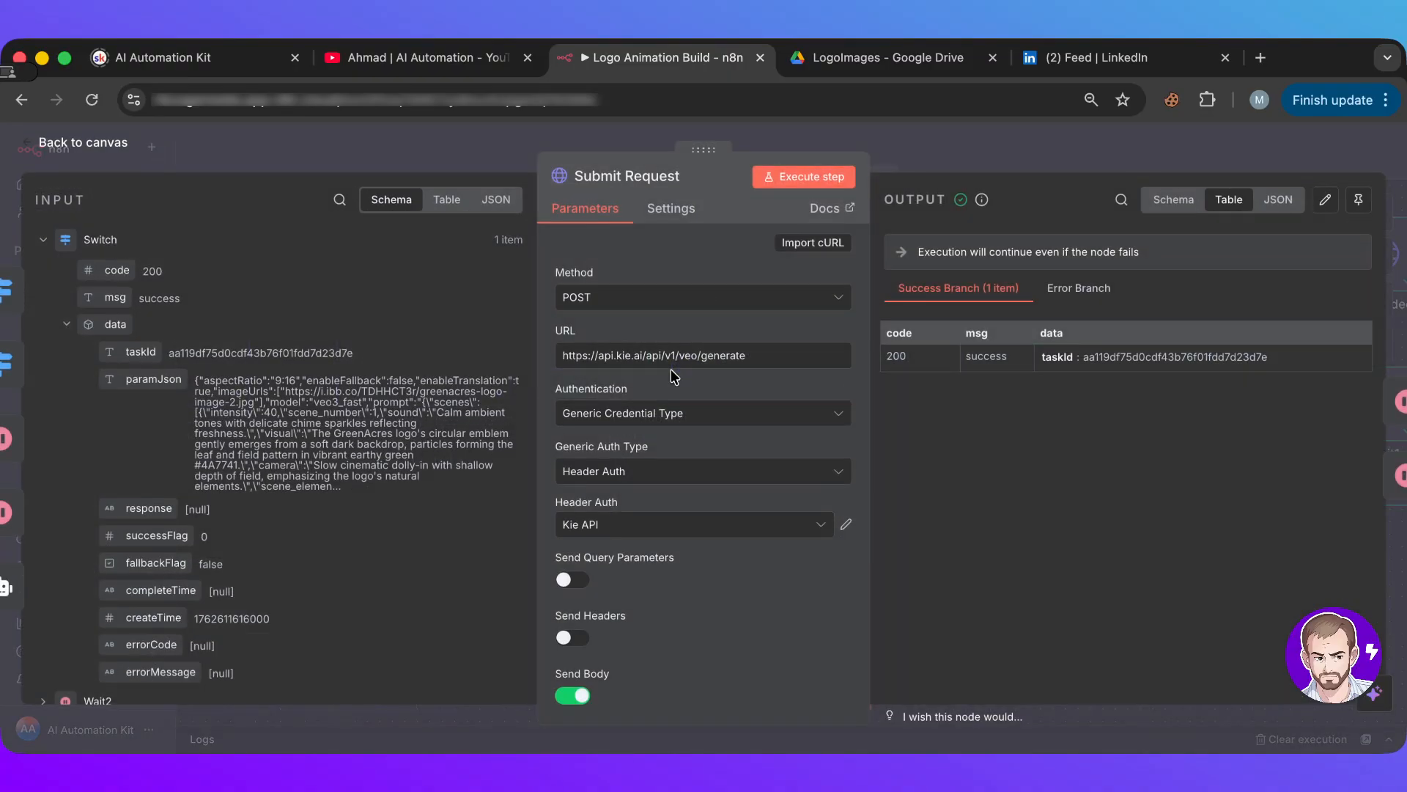
pyautogui.click(1086, 146)
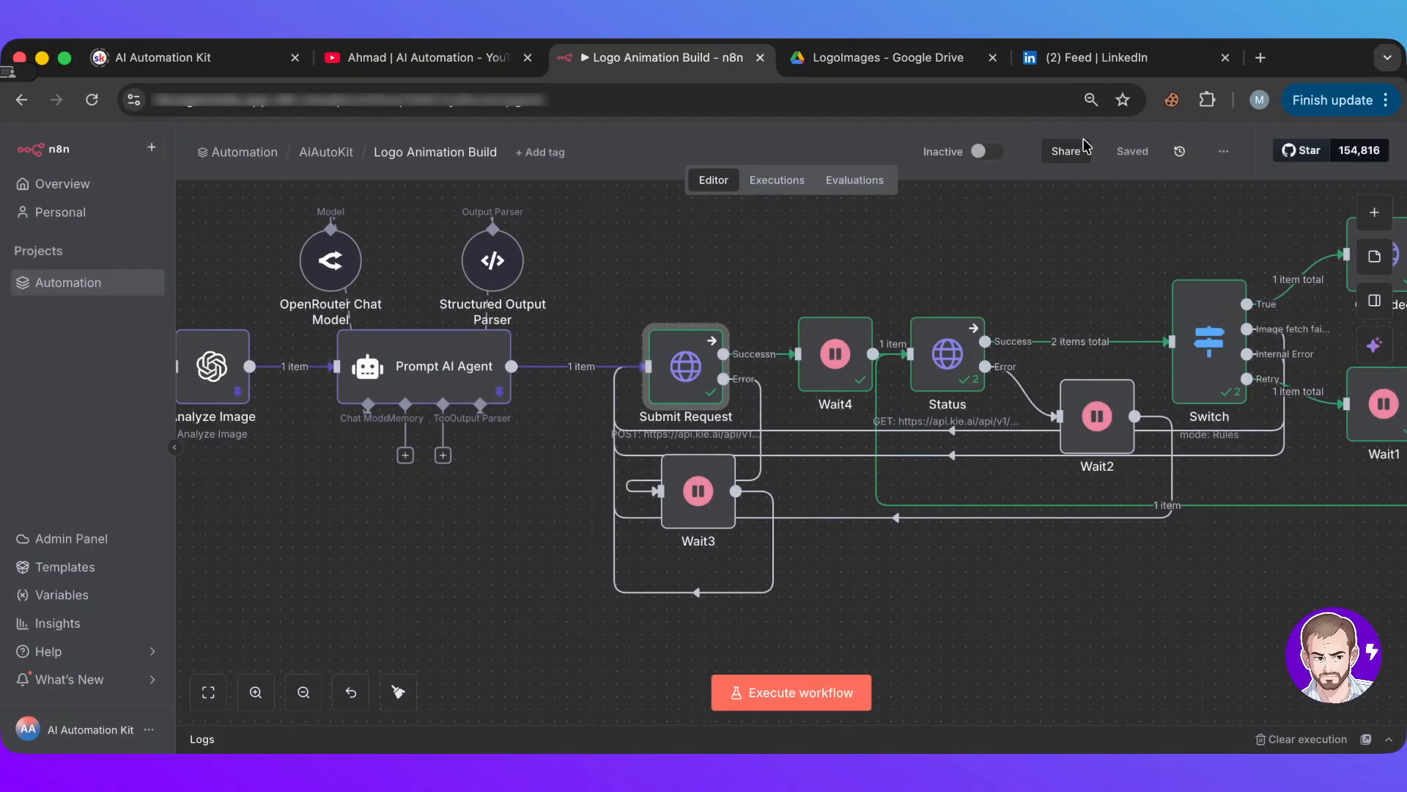
pyautogui.doubleClick(952, 370)
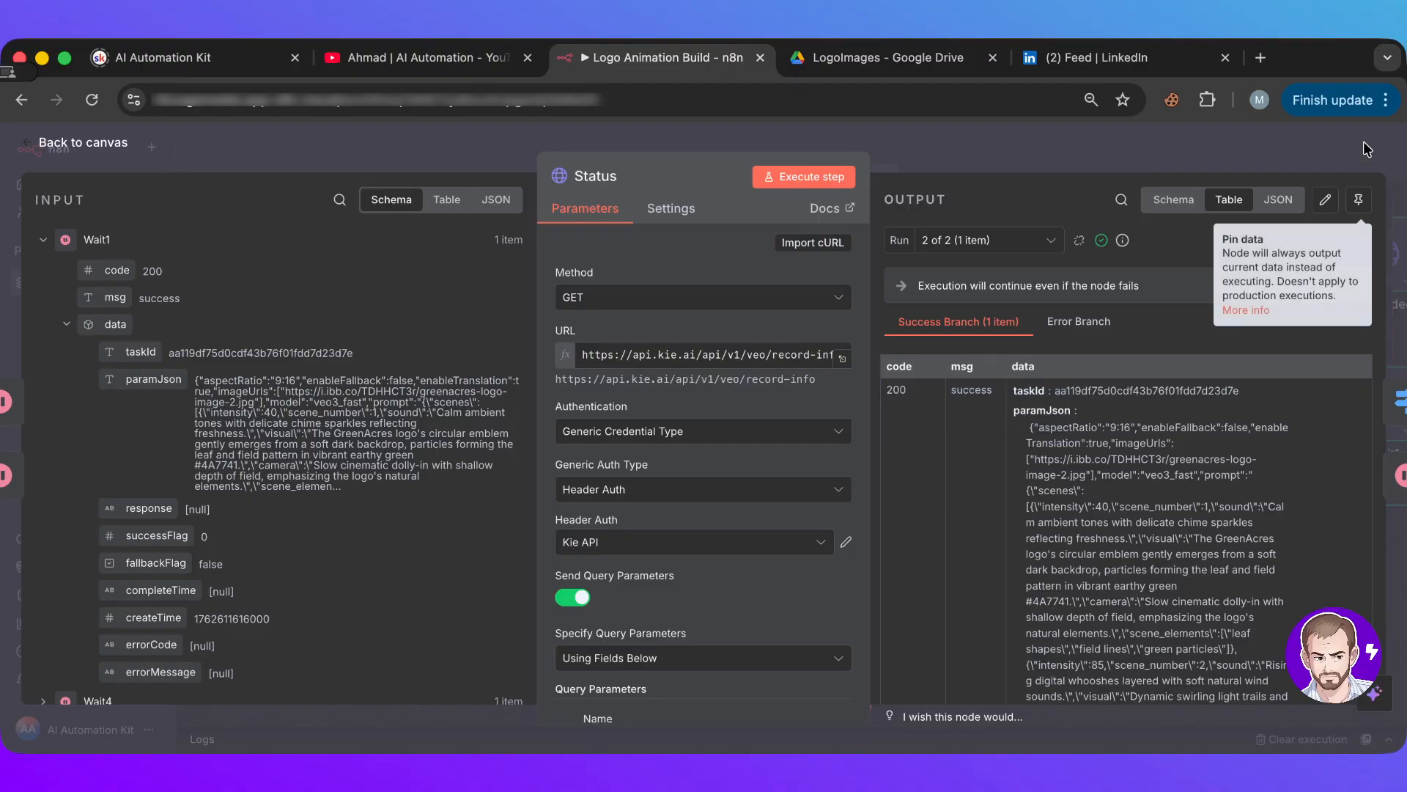
pyautogui.click(1327, 139)
# - Review the Switch node's routing rules for the True, Image fetch failed, Internal Error and Retry outputs
pyautogui.hscroll(2, 1047, 278)
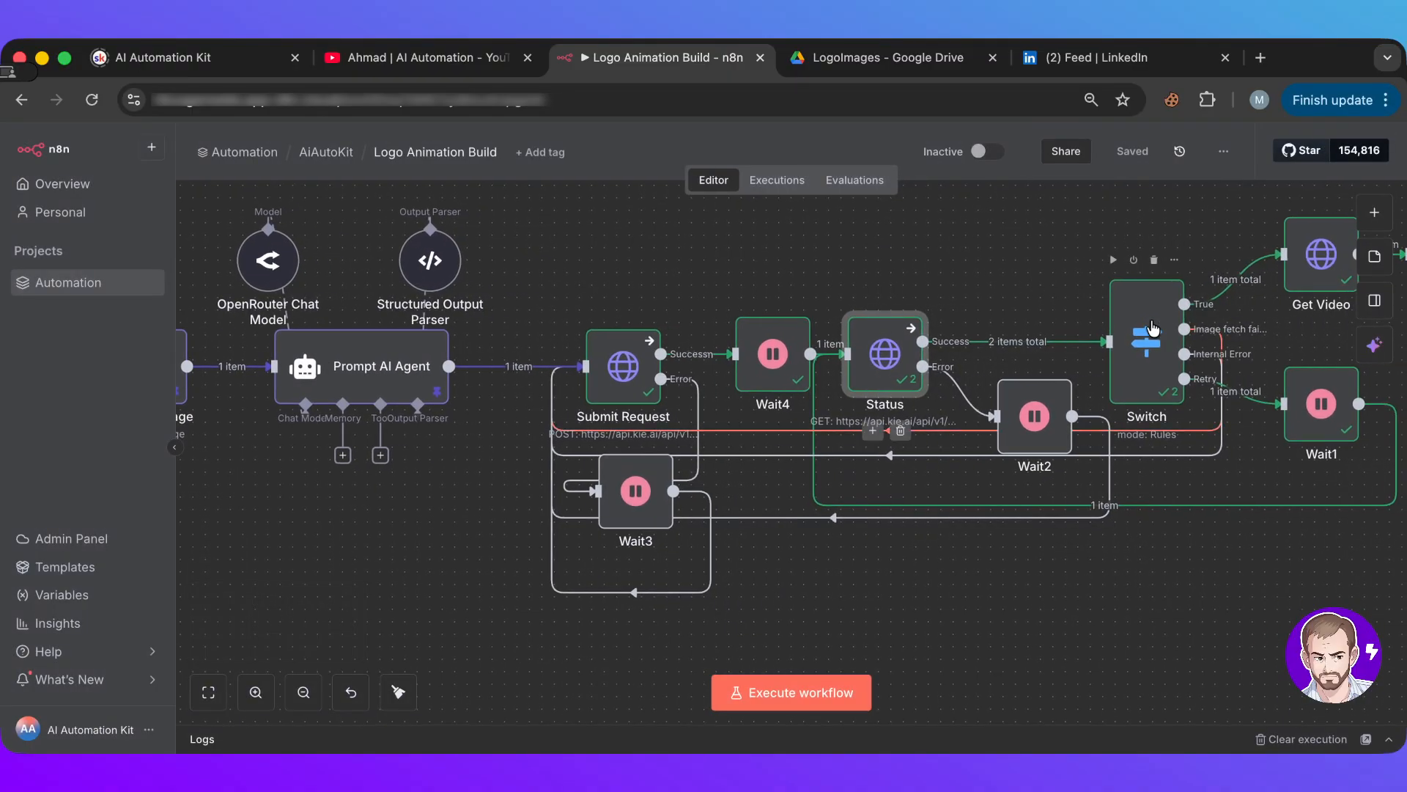
pyautogui.click(1152, 326)
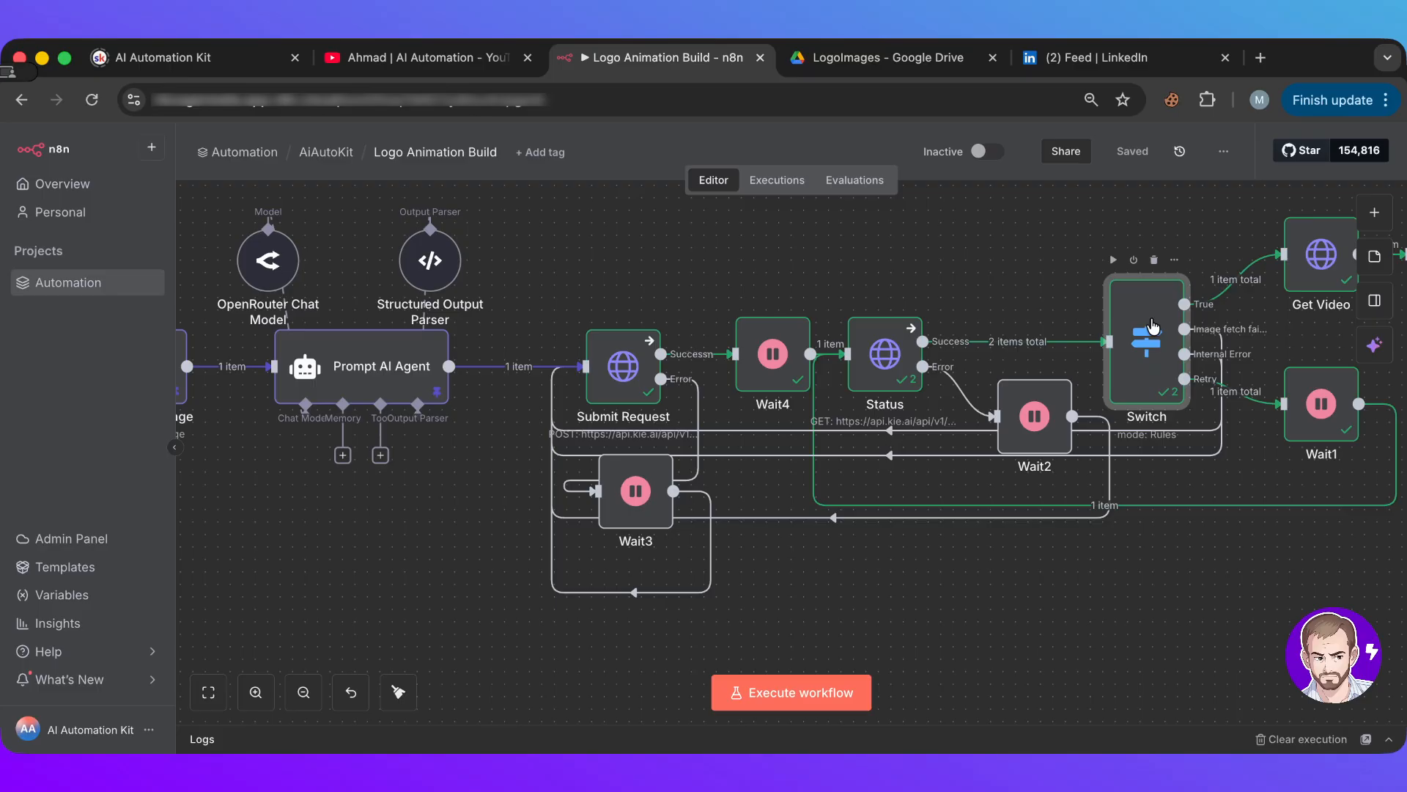
pyautogui.doubleClick(1138, 325)
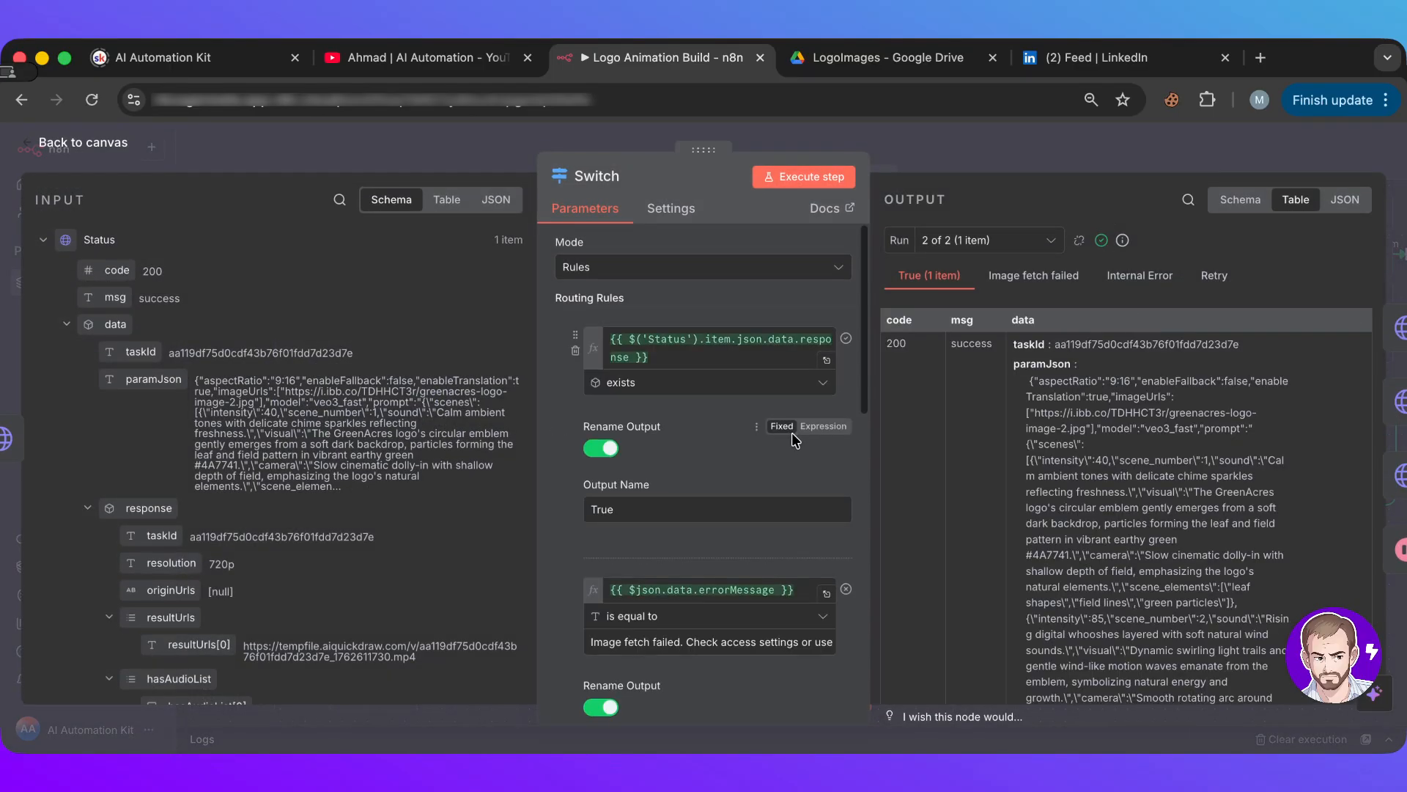
pyautogui.scroll(-3, 792, 432)
pyautogui.scroll(-7, 791, 432)
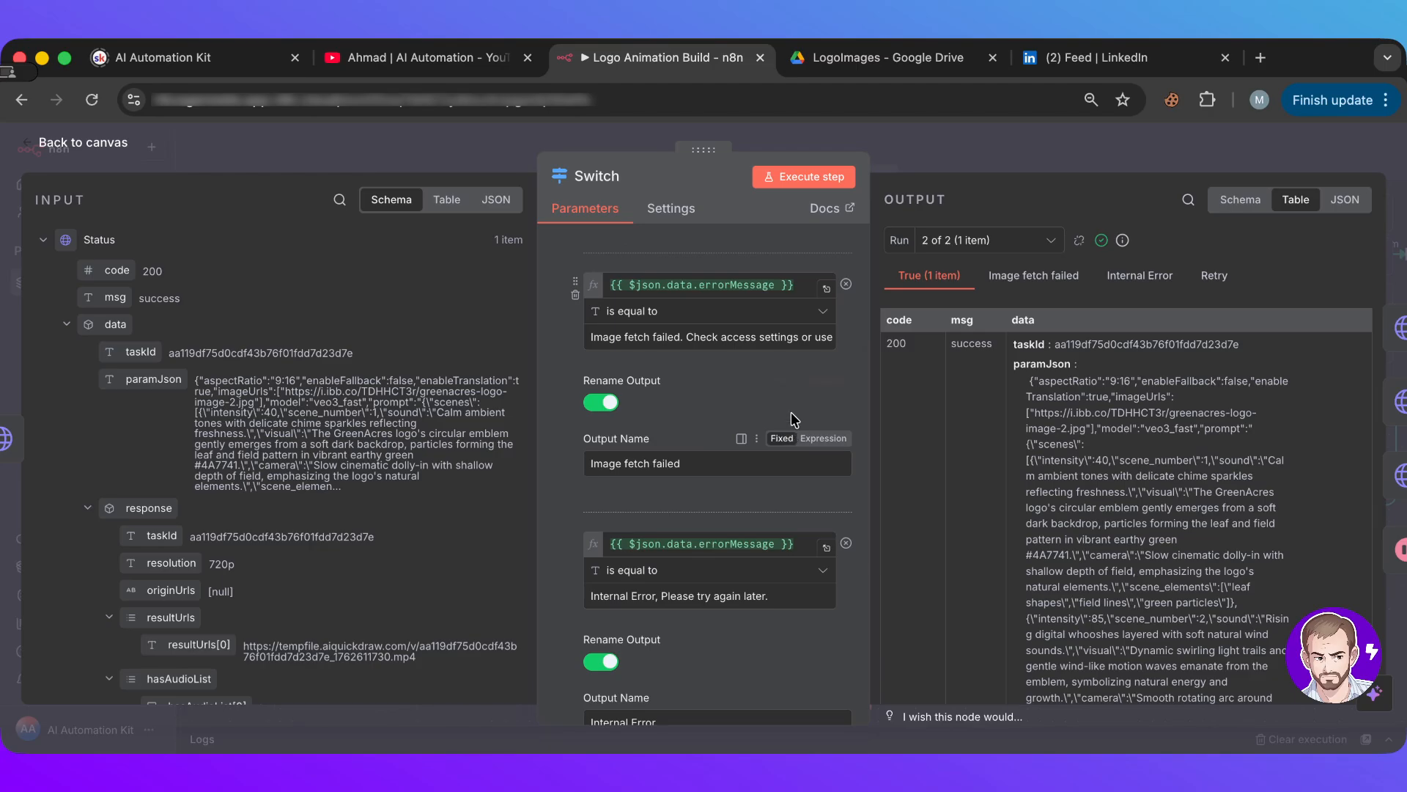
pyautogui.scroll(-3, 792, 416)
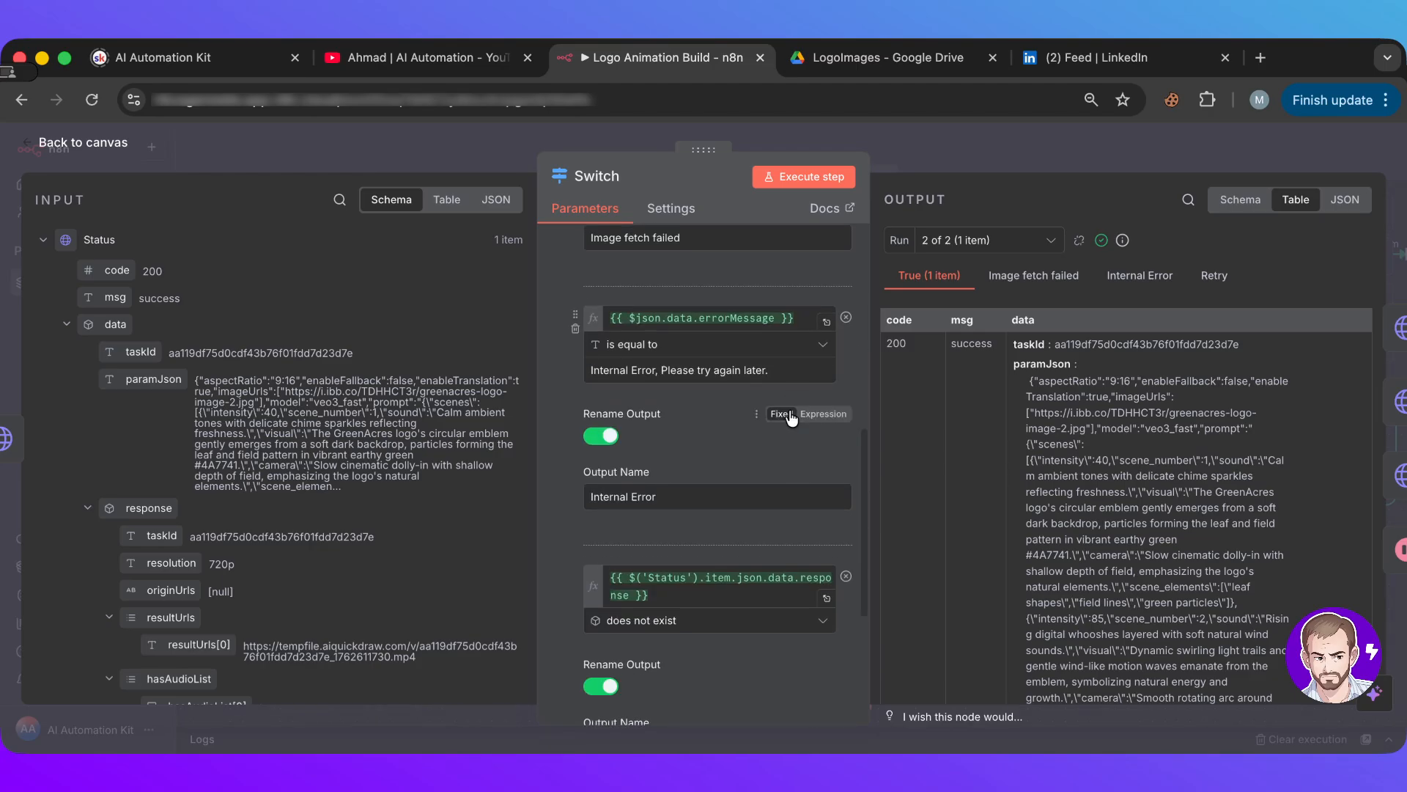
pyautogui.scroll(13, 791, 418)
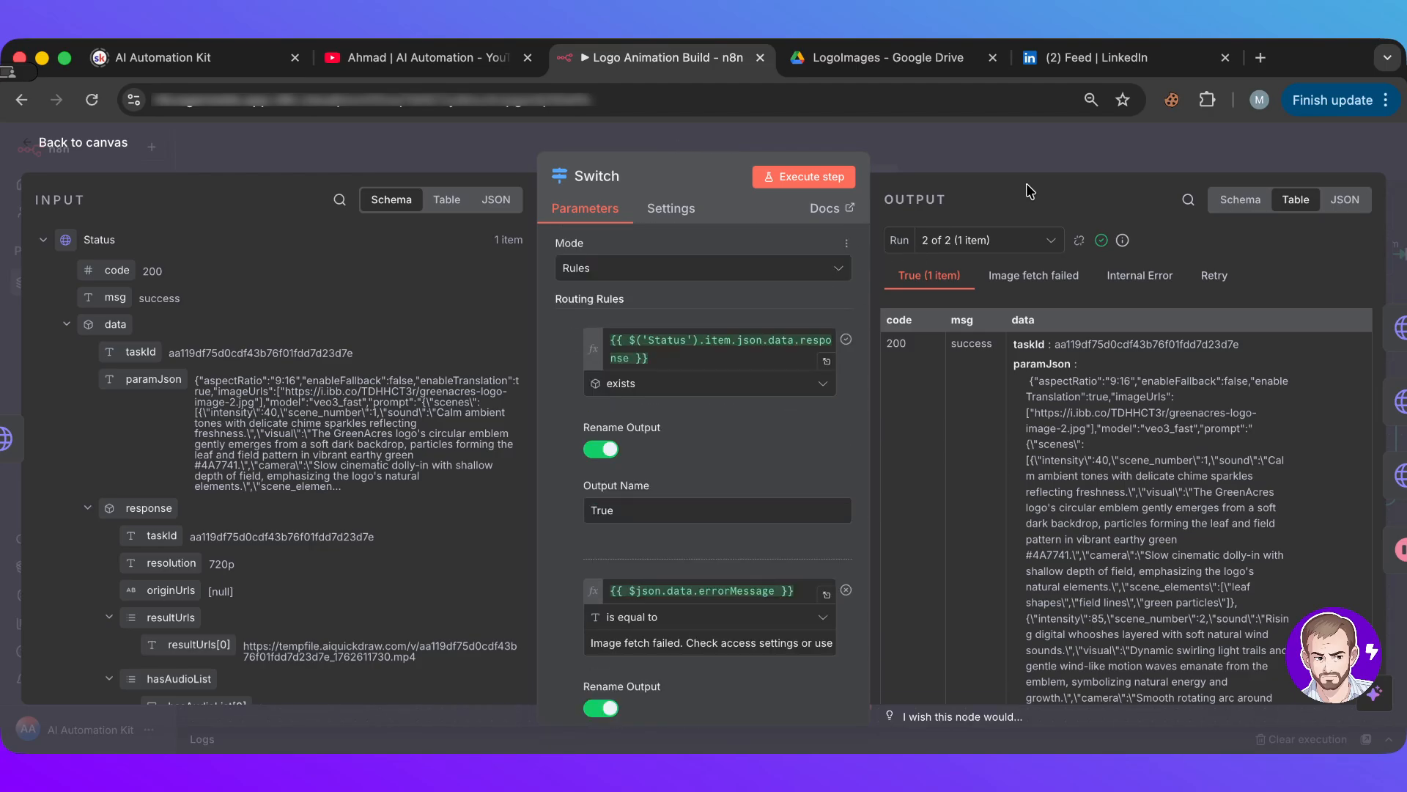
pyautogui.click(1048, 147)
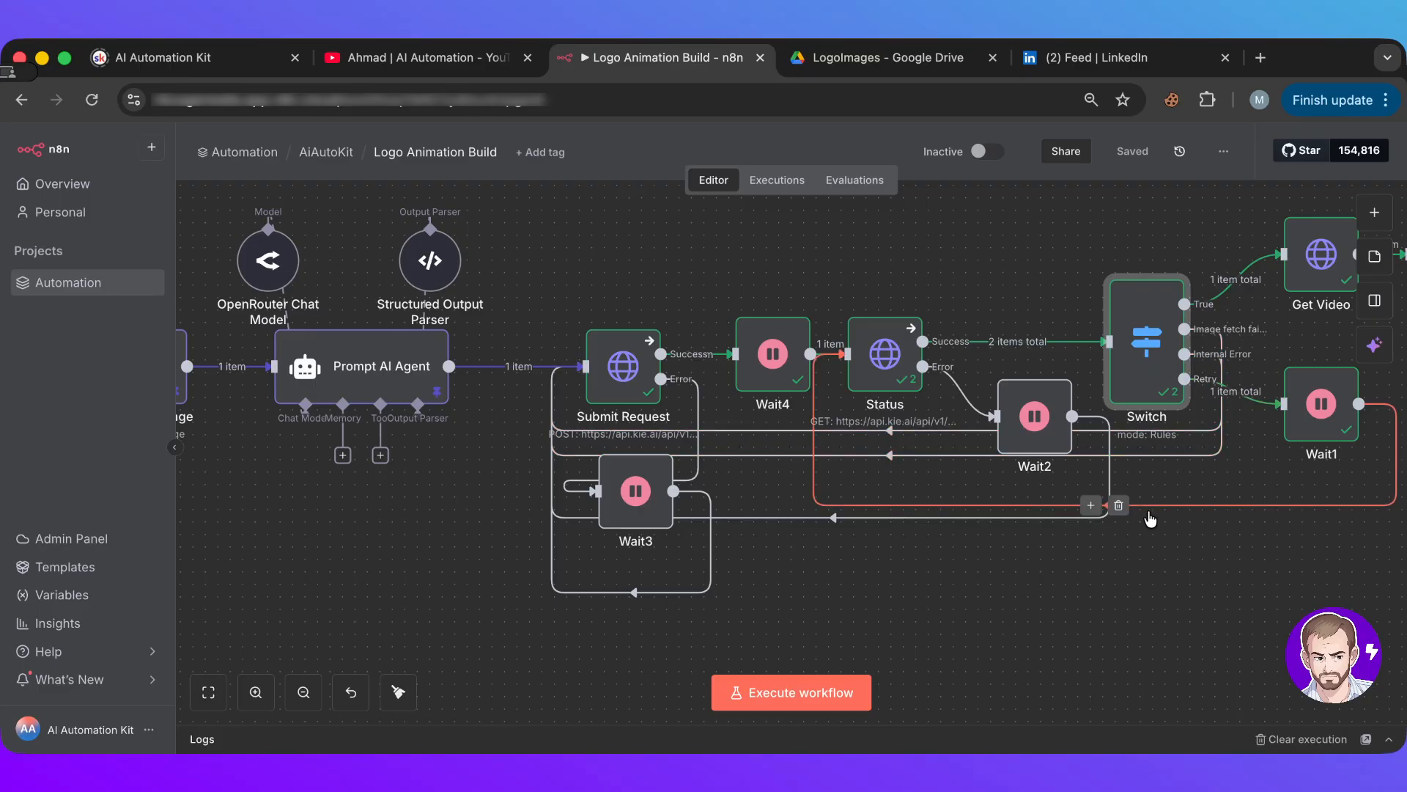
# - Switch to Google Drive and open the LogoAnimations folder inside Logos to check for the uploaded animation
pyautogui.hscroll(5, 1188, 617)
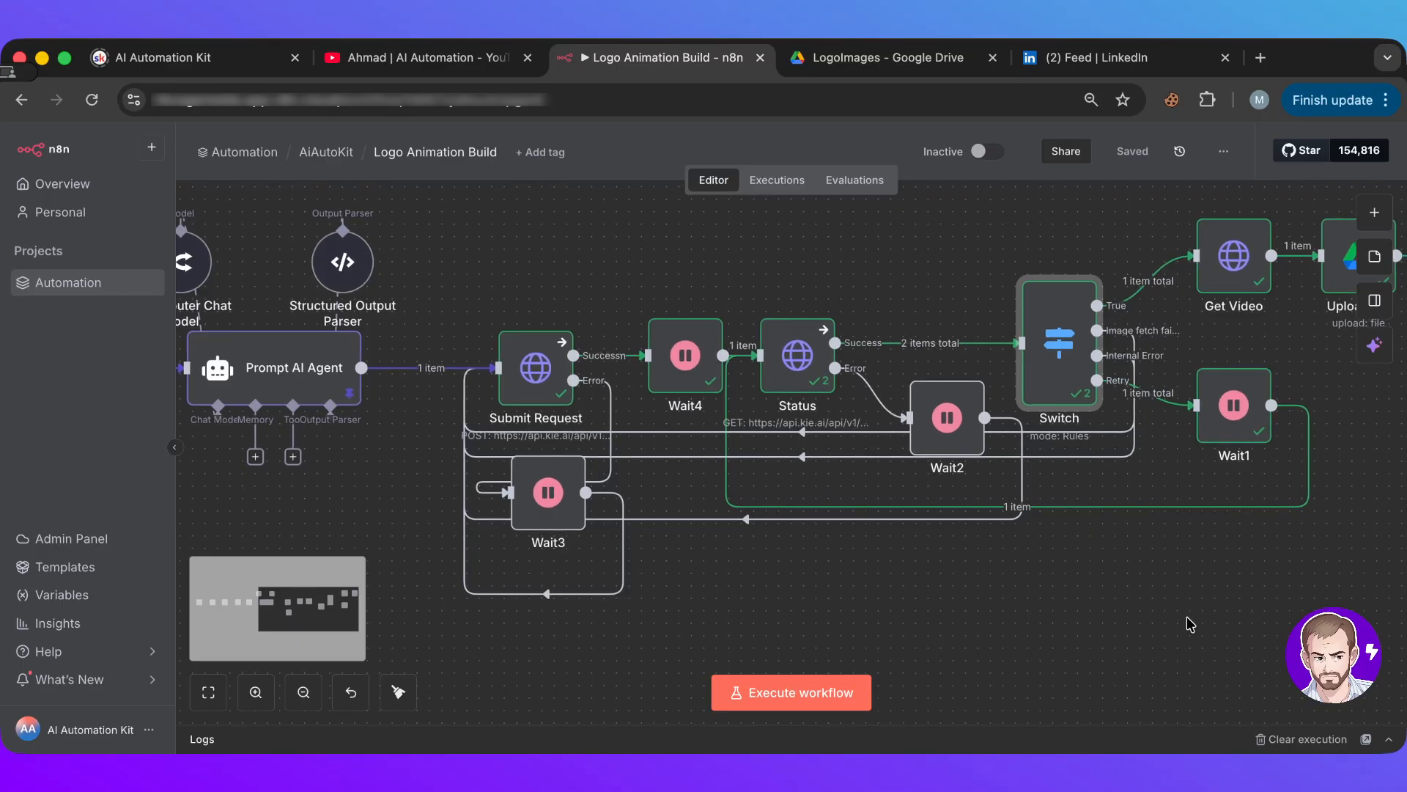
pyautogui.click(874, 65)
pyautogui.click(452, 222)
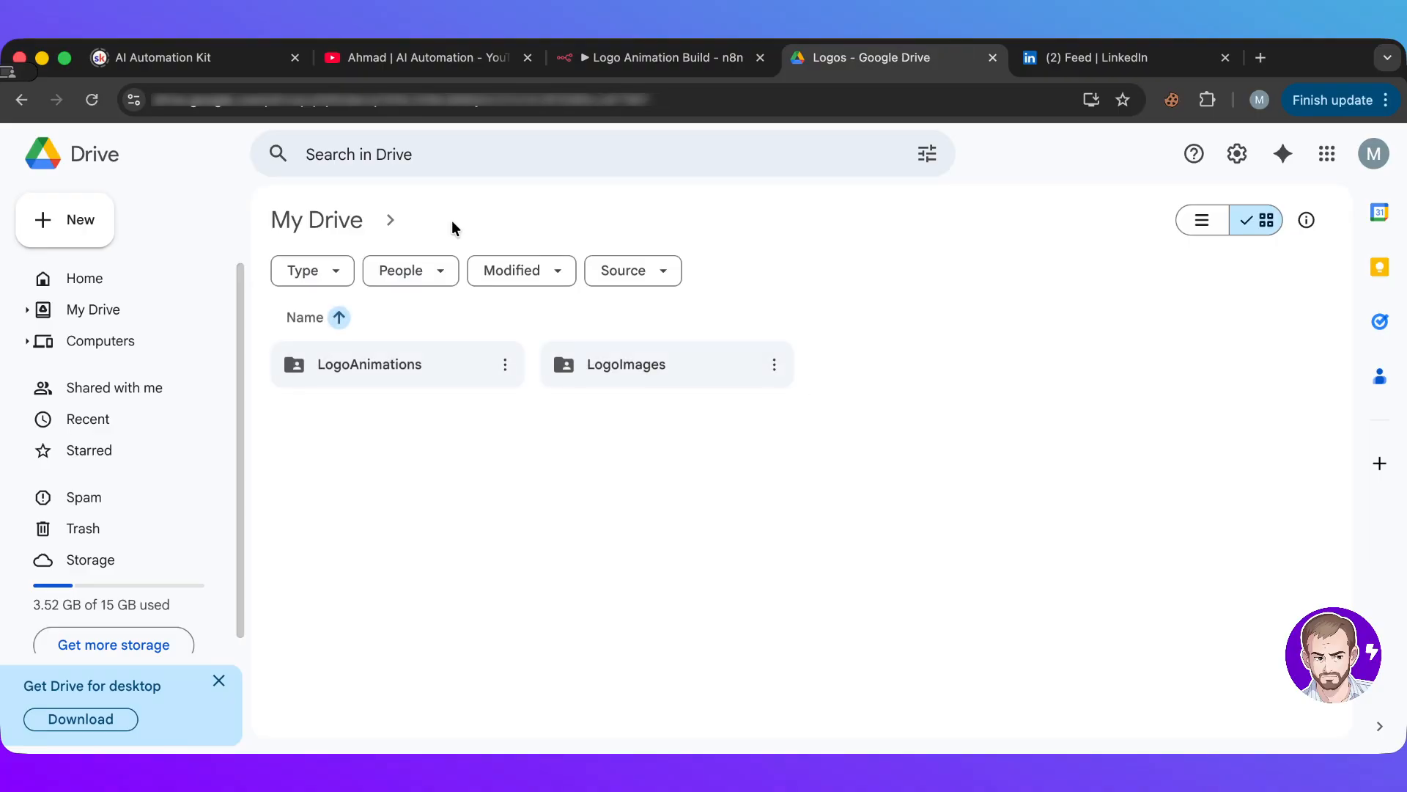
pyautogui.doubleClick(389, 354)
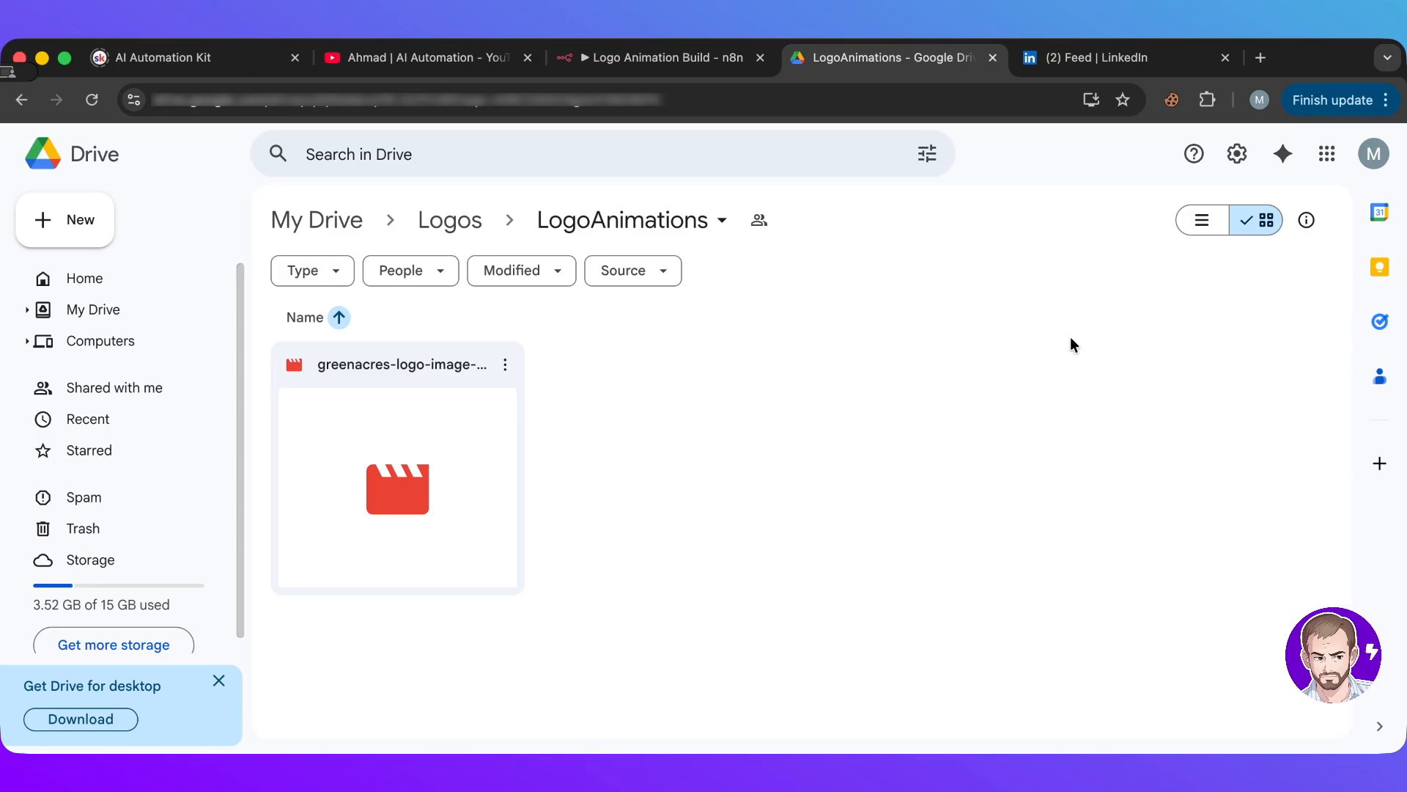
# - Open greenacres-logo-image-2-Animation.mp4, download it, and play the downloaded video to check the logo animation
pyautogui.doubleClick(398, 404)
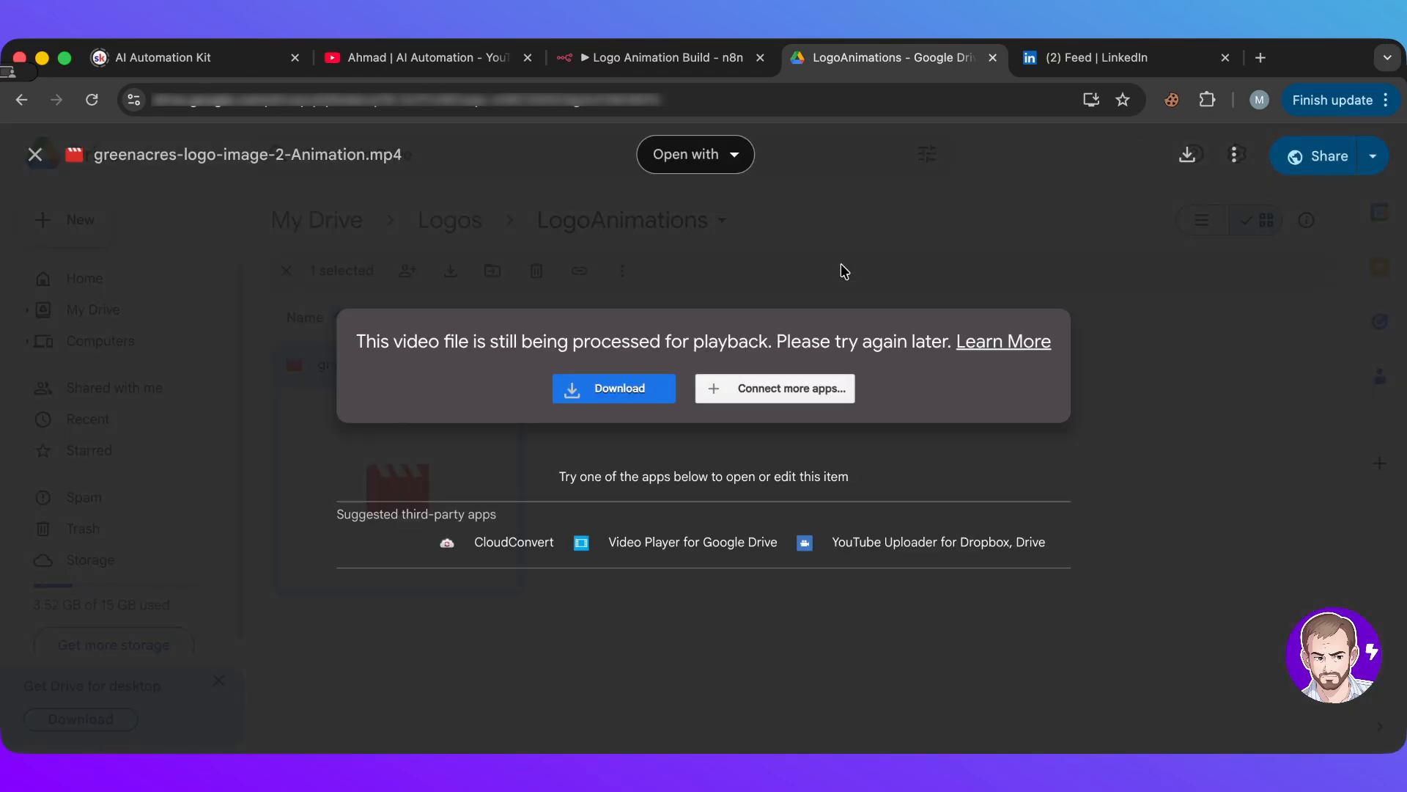
pyautogui.click(620, 394)
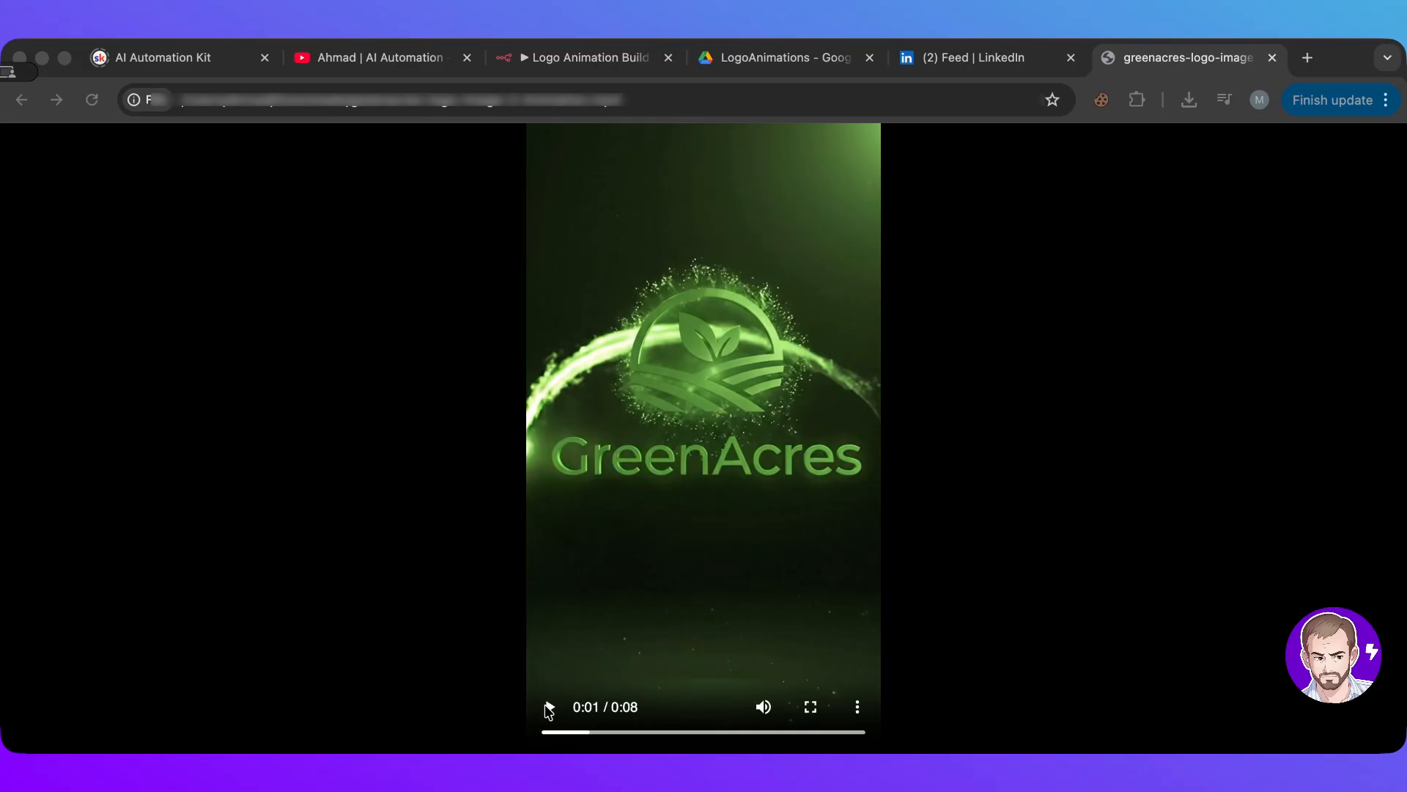
pyautogui.click(549, 711)
pyautogui.click(549, 713)
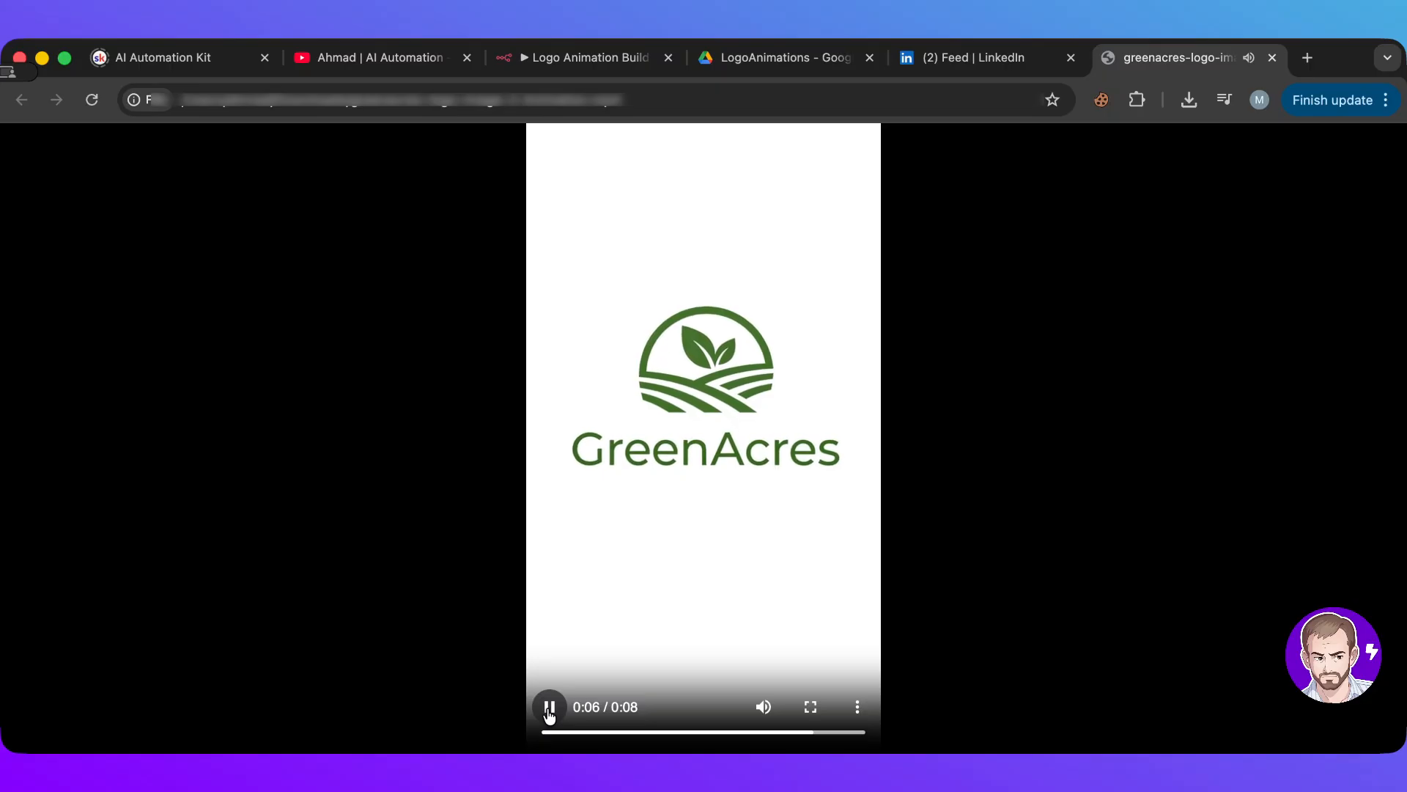
pyautogui.click(550, 707)
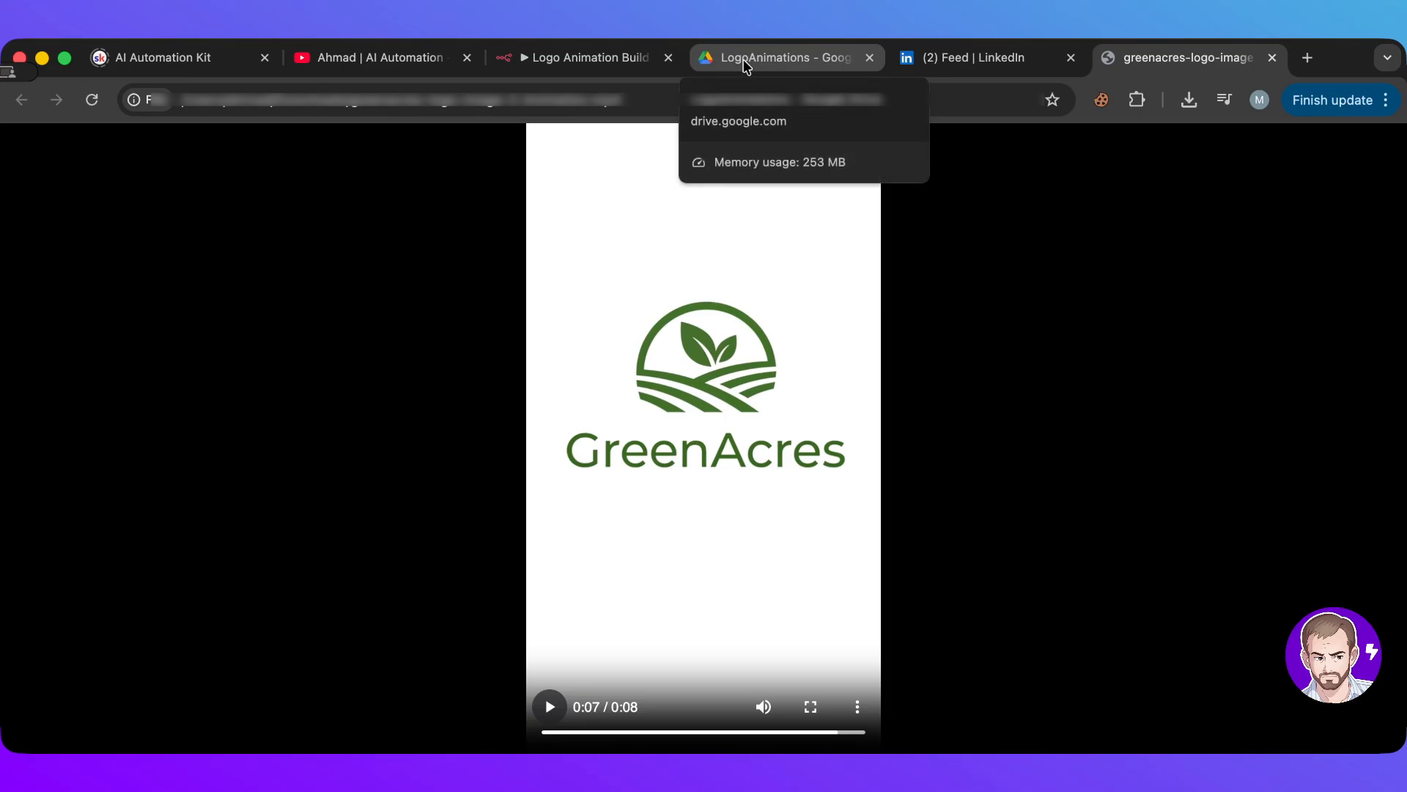
# - Switch back to n8n and unpin the output data of the Prompt AI Agent, imgbb URL and Analyze Image nodes
pyautogui.click(565, 57)
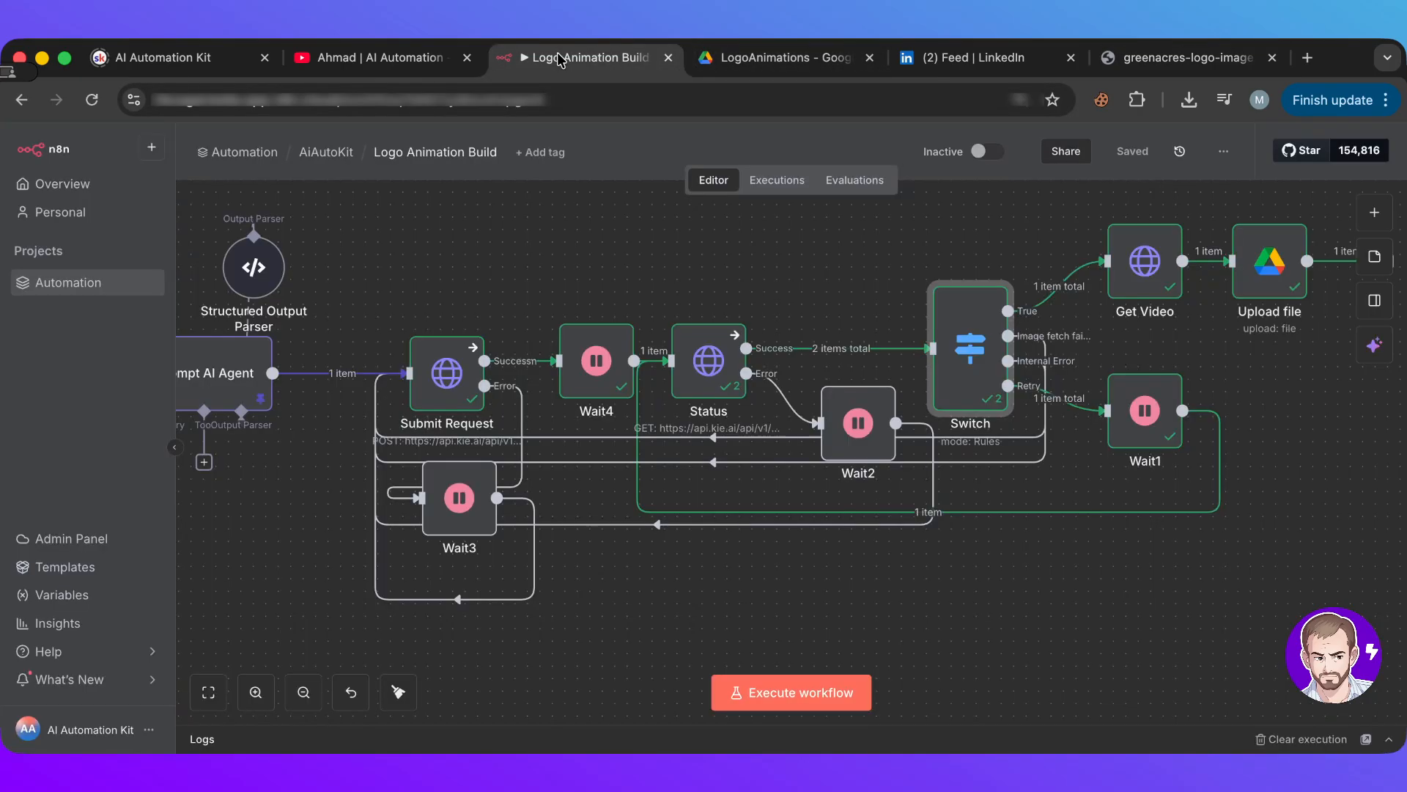
pyautogui.scroll(-5, 518, 293)
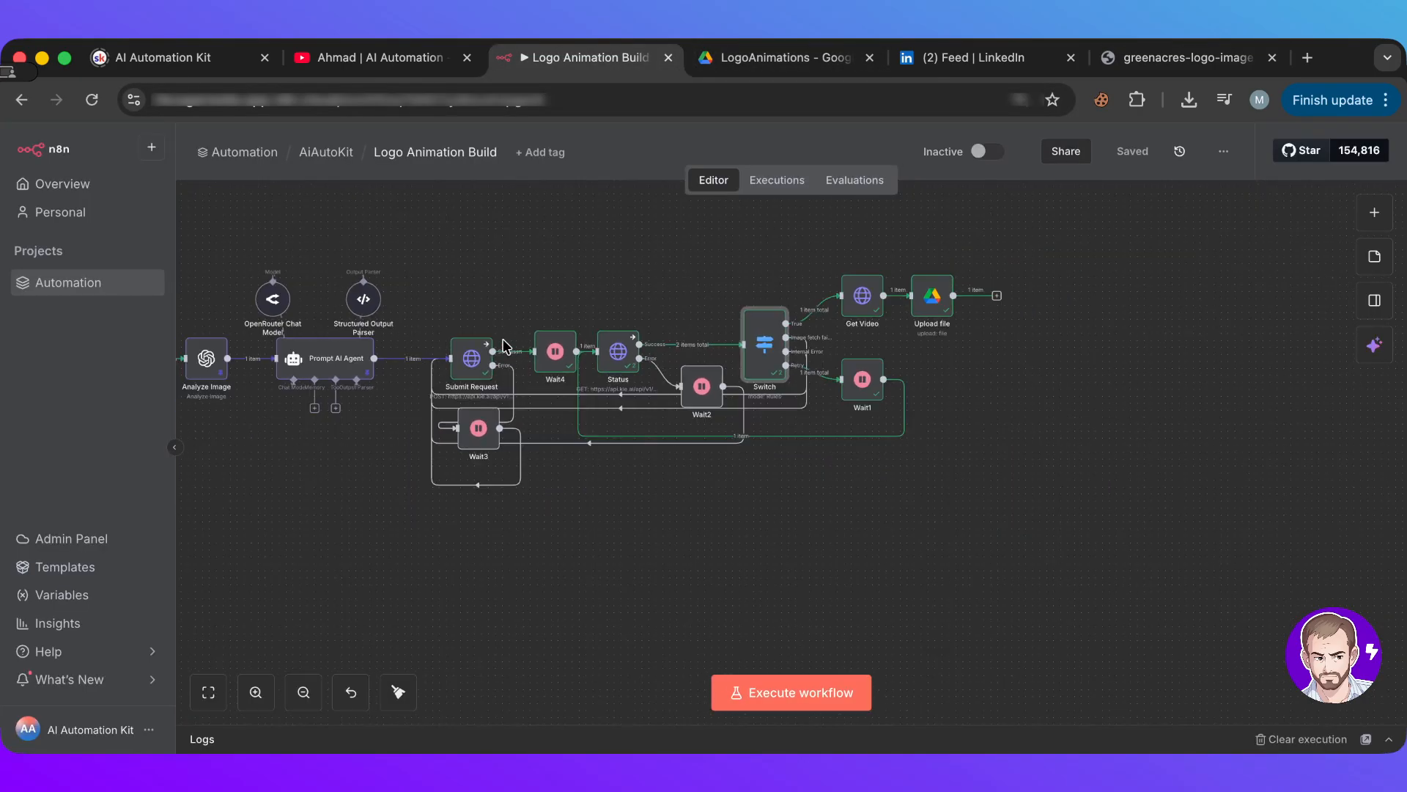
pyautogui.hscroll(-5, 518, 293)
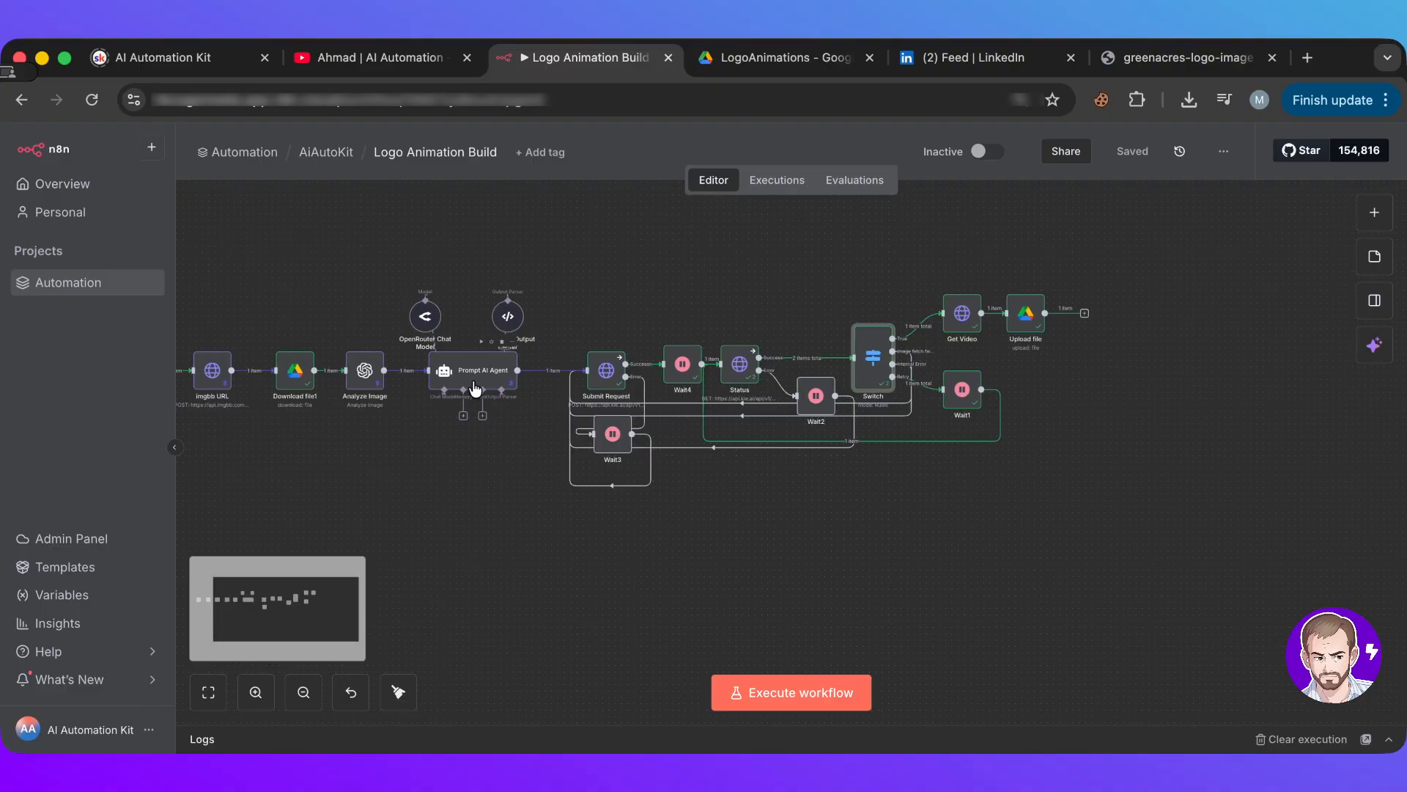
pyautogui.click(475, 388)
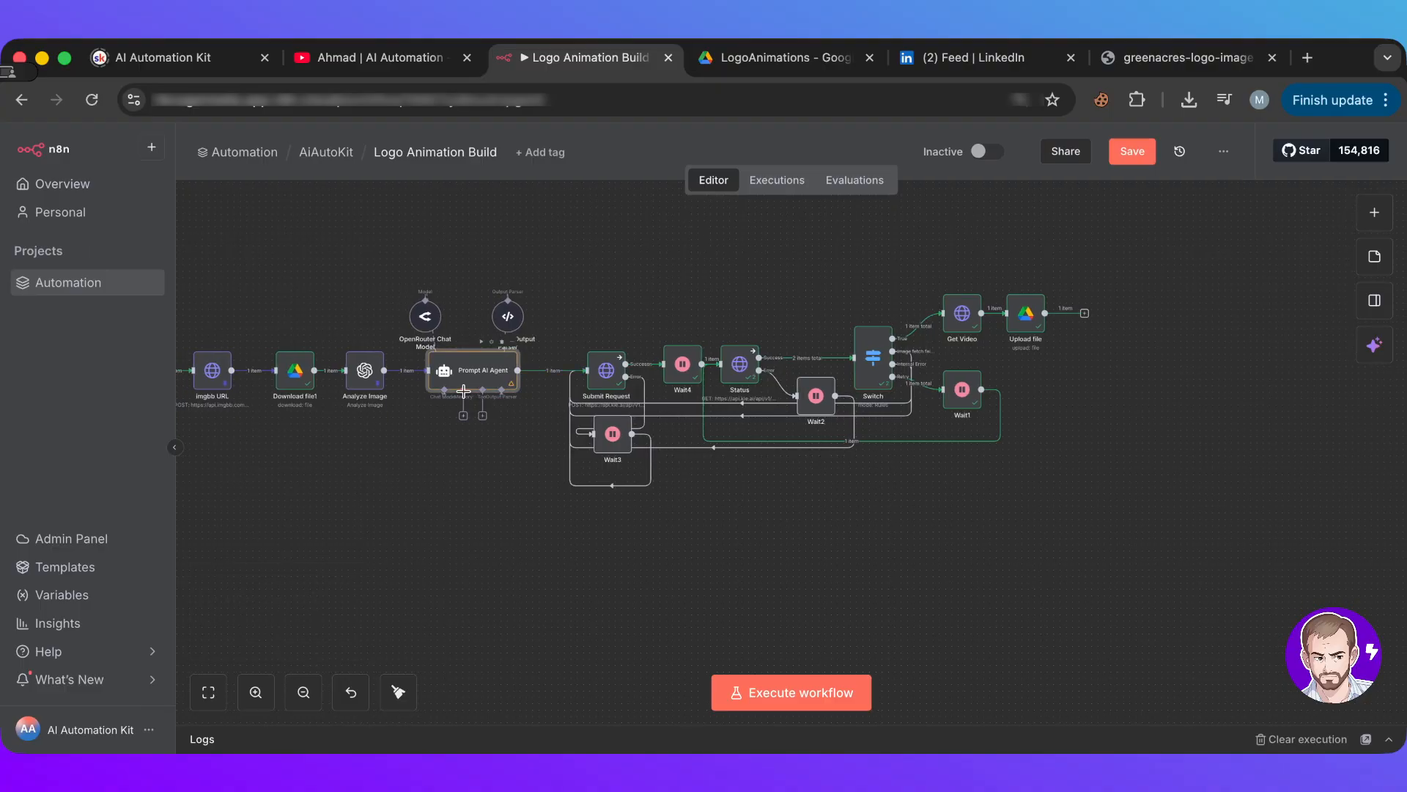
pyautogui.hscroll(-5, 455, 398)
pyautogui.hscroll(-2, 392, 443)
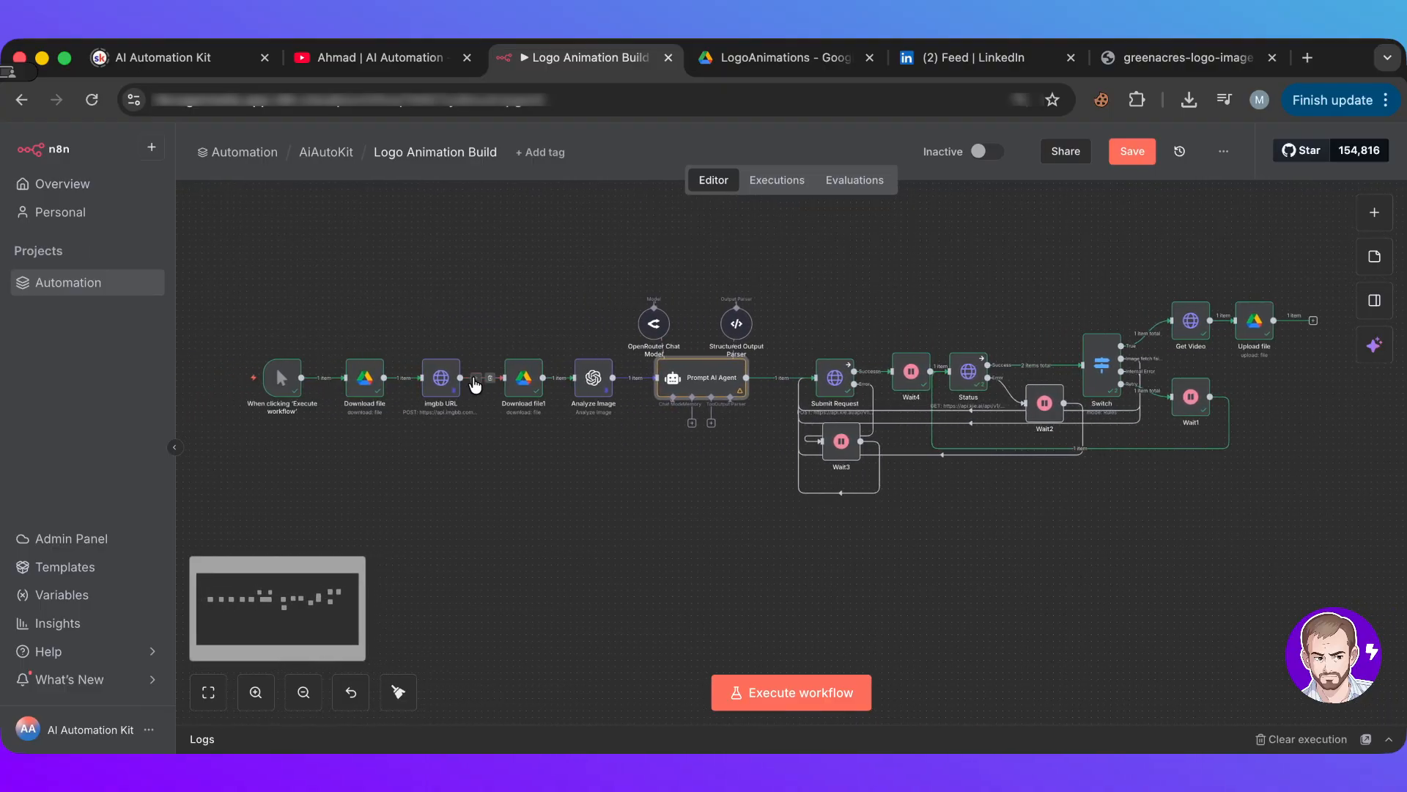
pyautogui.click(442, 387)
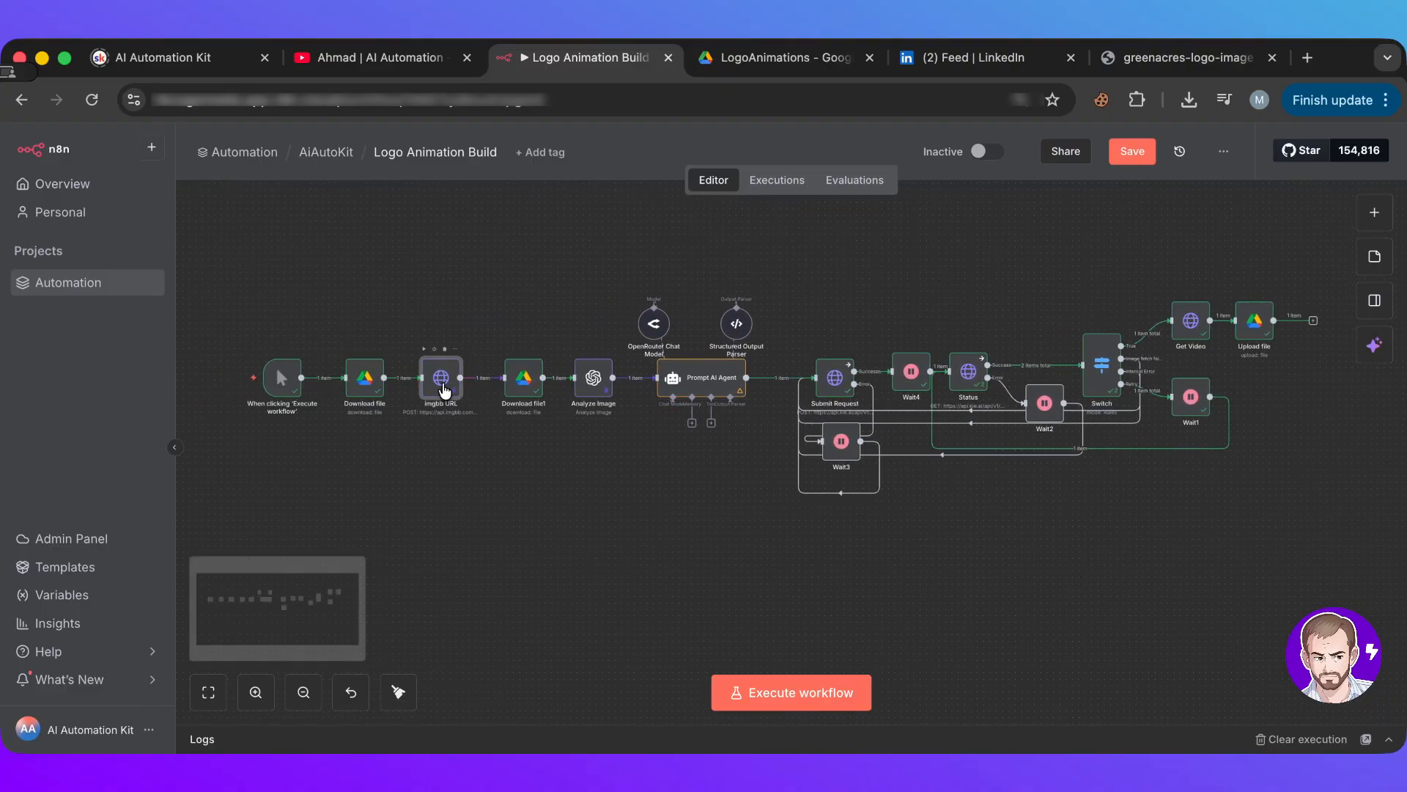
pyautogui.click(598, 395)
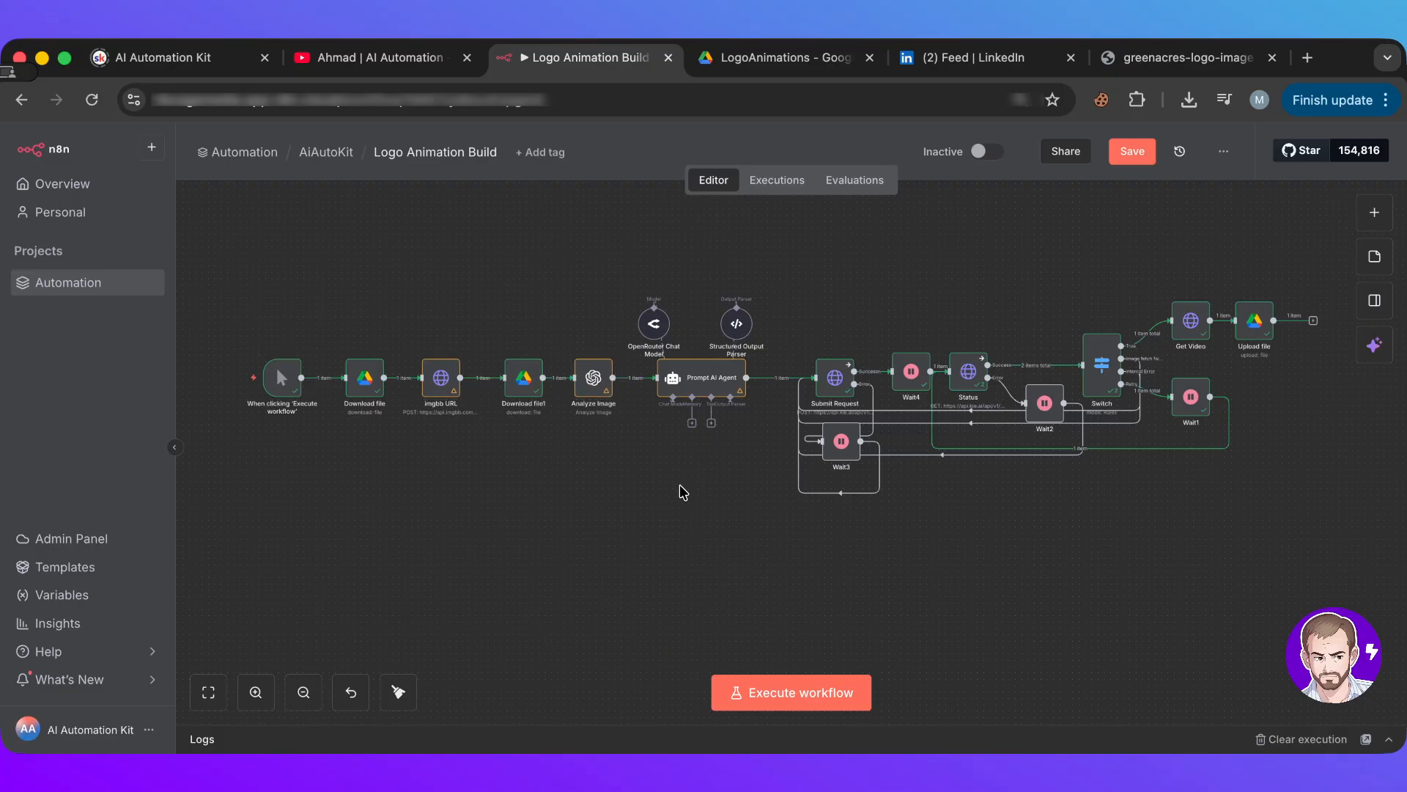
pyautogui.hscroll(3, 679, 485)
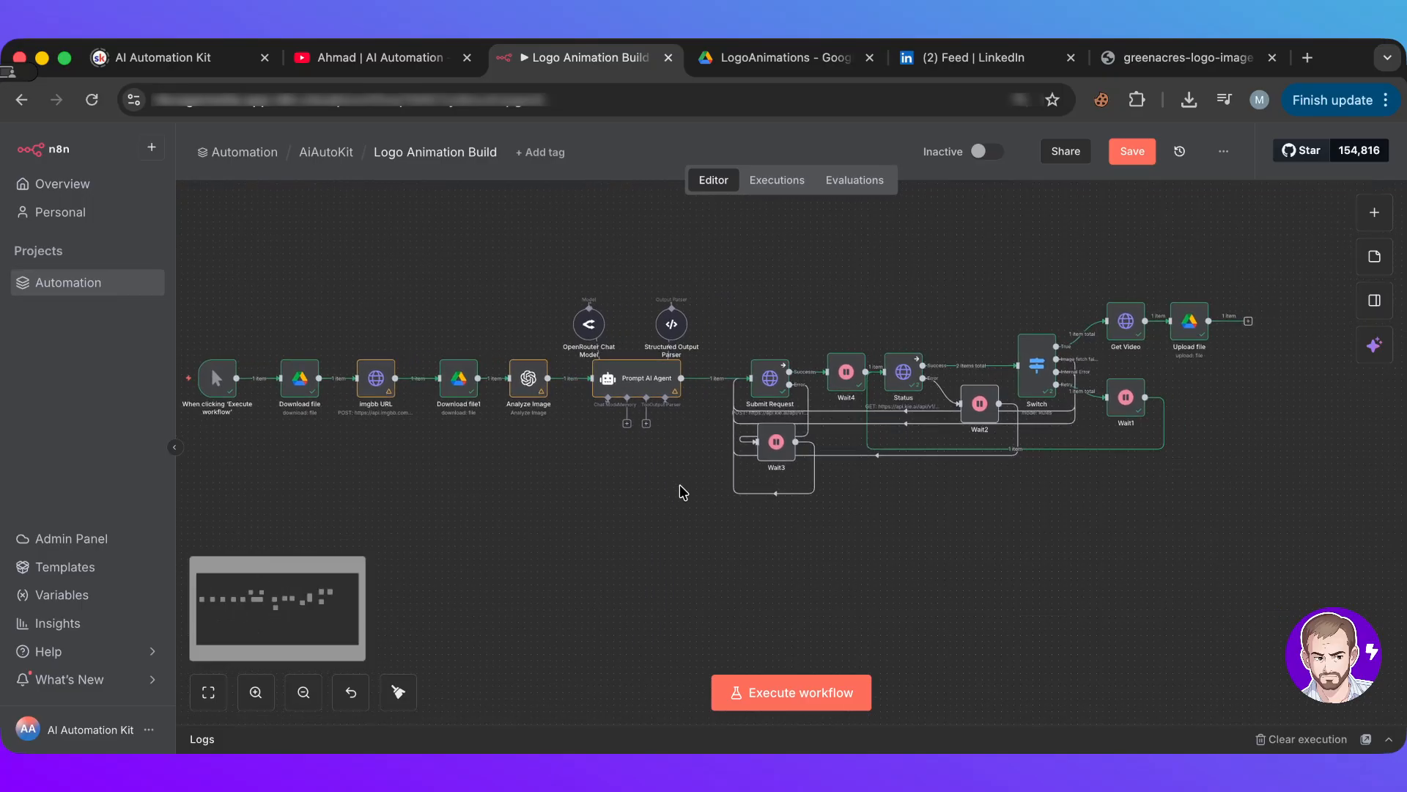
pyautogui.click(1223, 151)
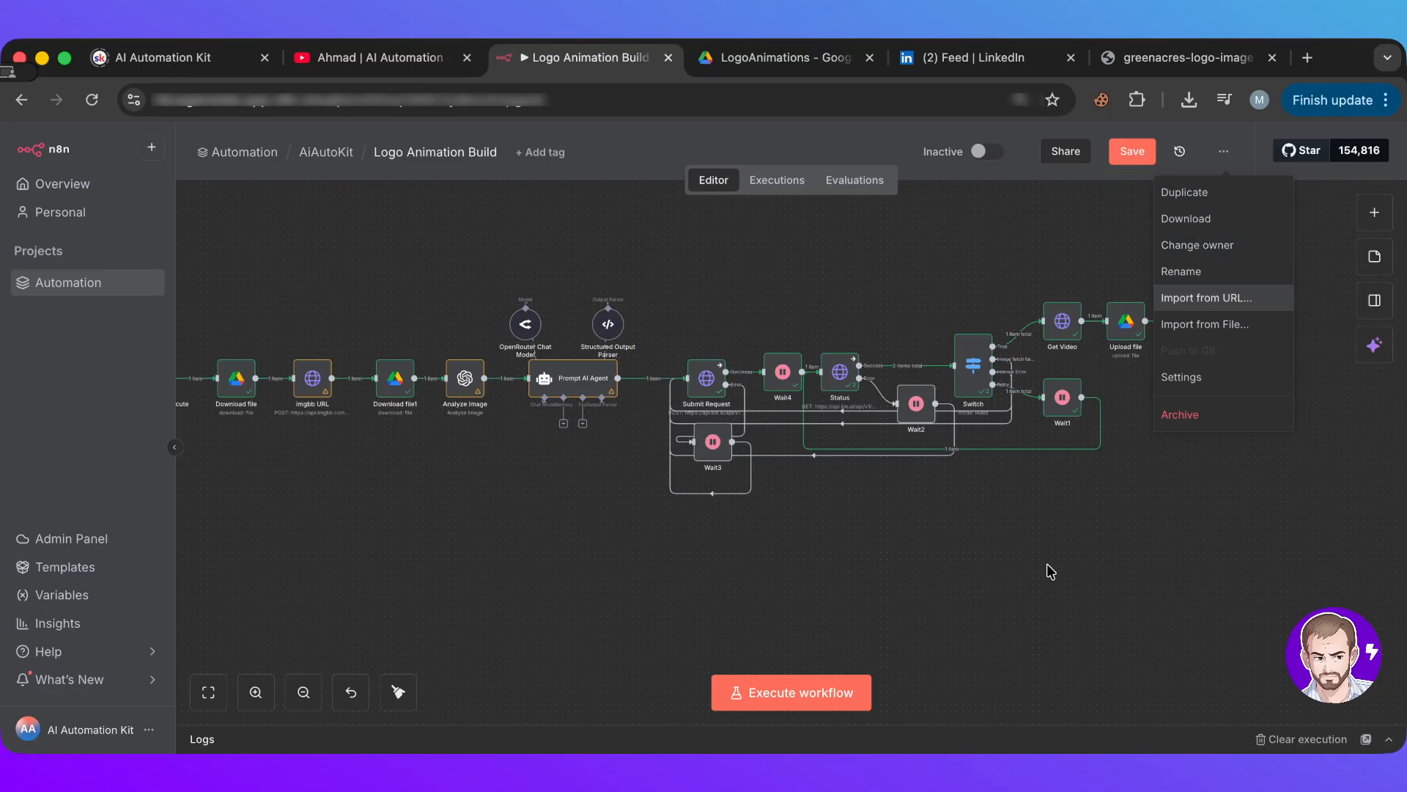
pyautogui.click(1035, 539)
# - Select all nodes from Submit Request through Upload file and move them as a group closer to the Prompt AI Agent node
pyautogui.scroll(1, 702, 218)
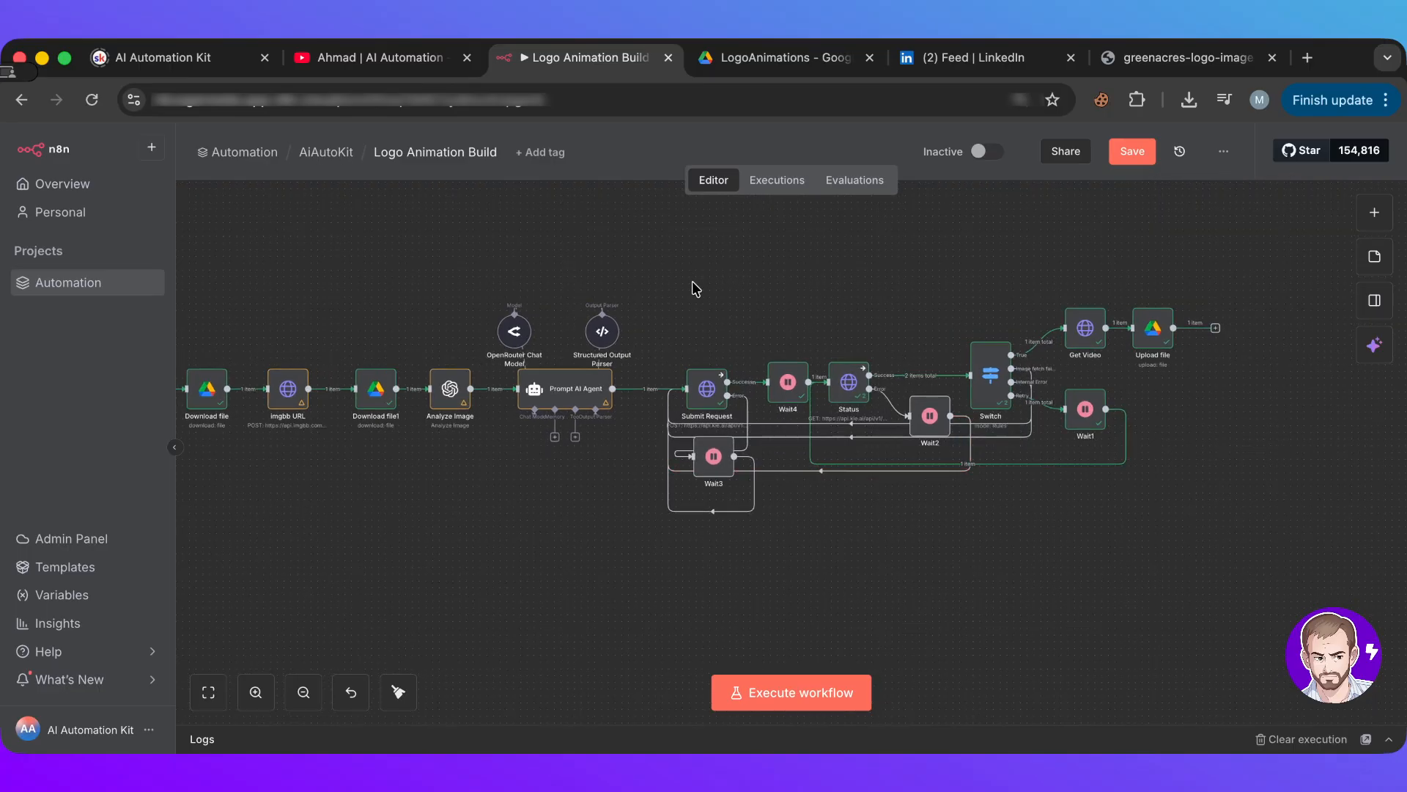
pyautogui.hscroll(-1, 692, 281)
pyautogui.moveTo(692, 281); pyautogui.dragTo(1299, 607)
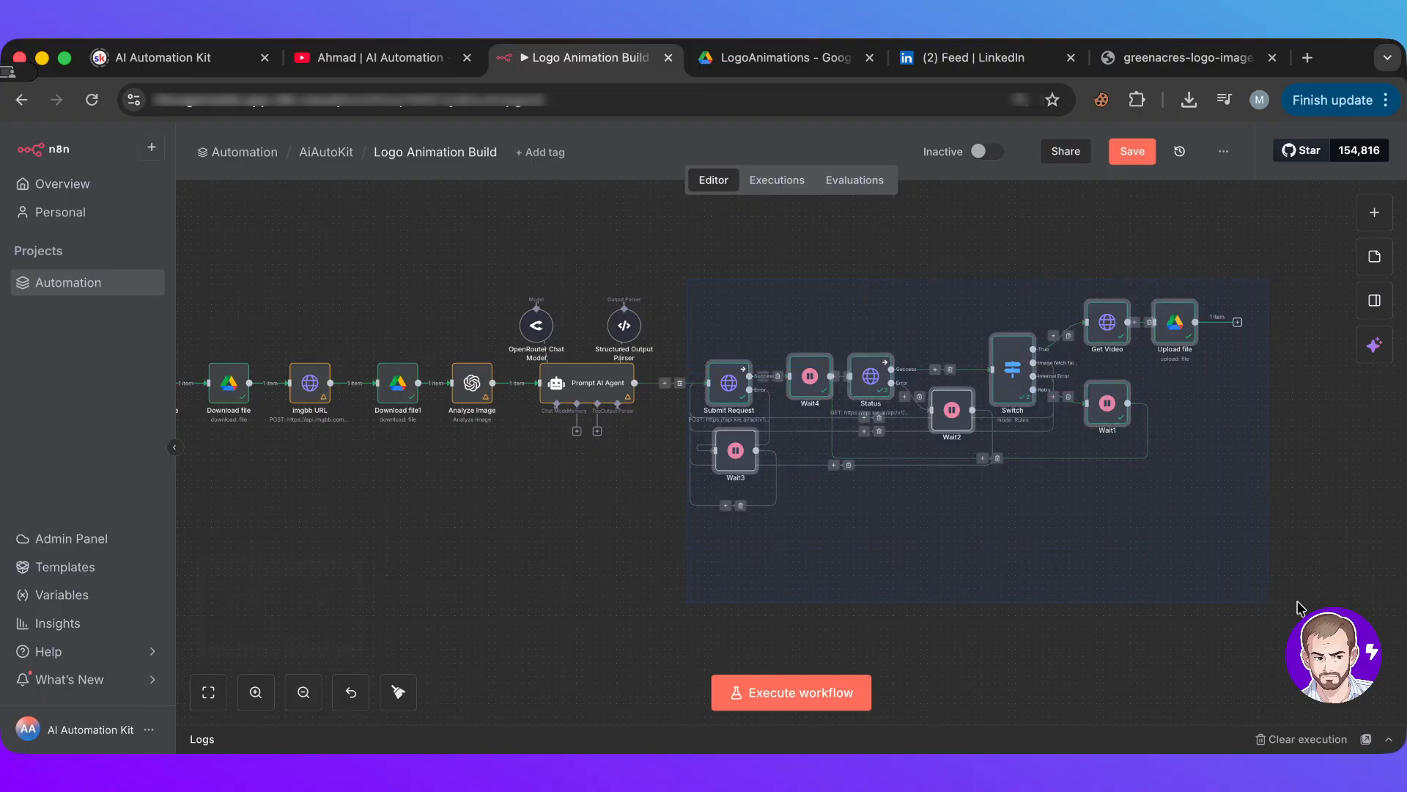
pyautogui.moveTo(1175, 334); pyautogui.dragTo(1141, 334)
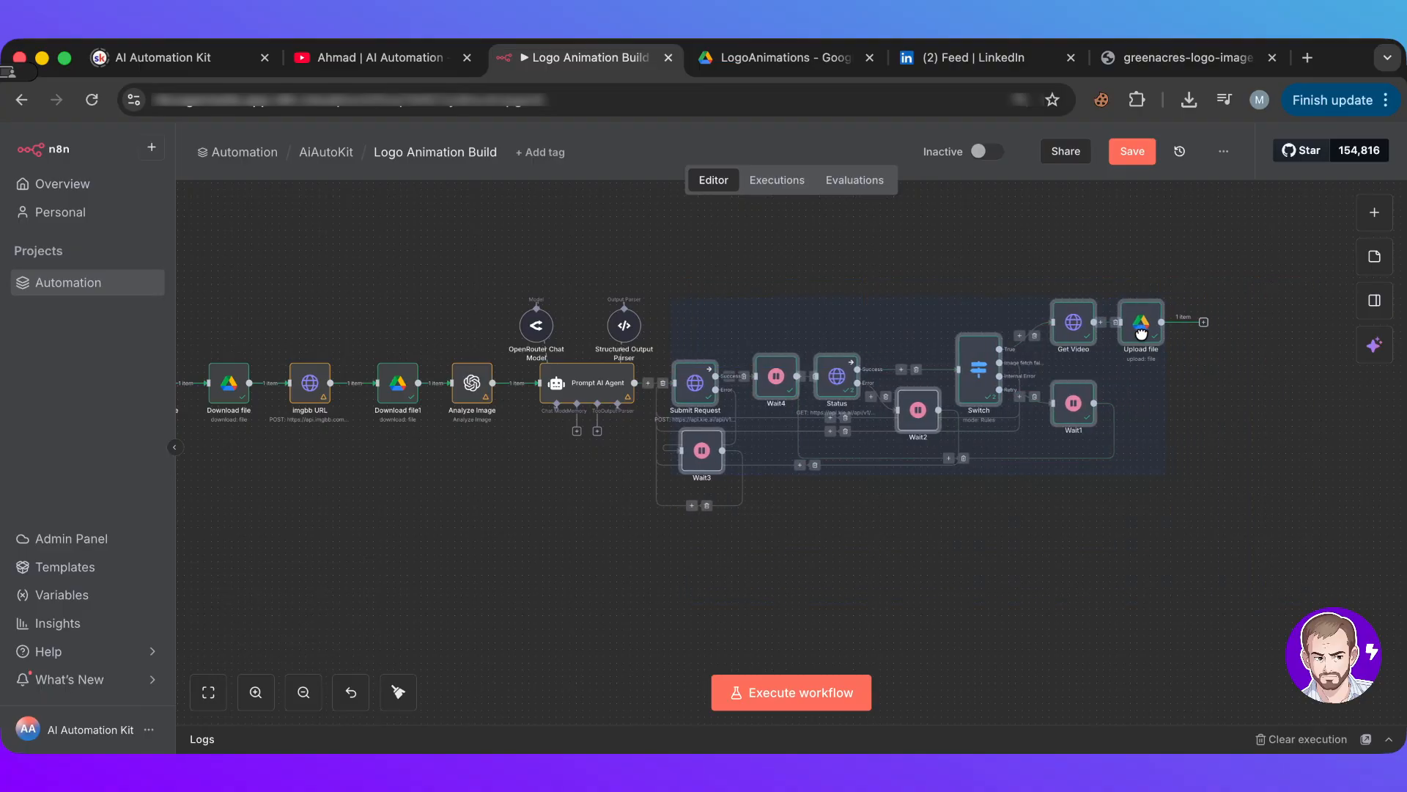
pyautogui.click(568, 524)
pyautogui.hscroll(-5, 571, 527)
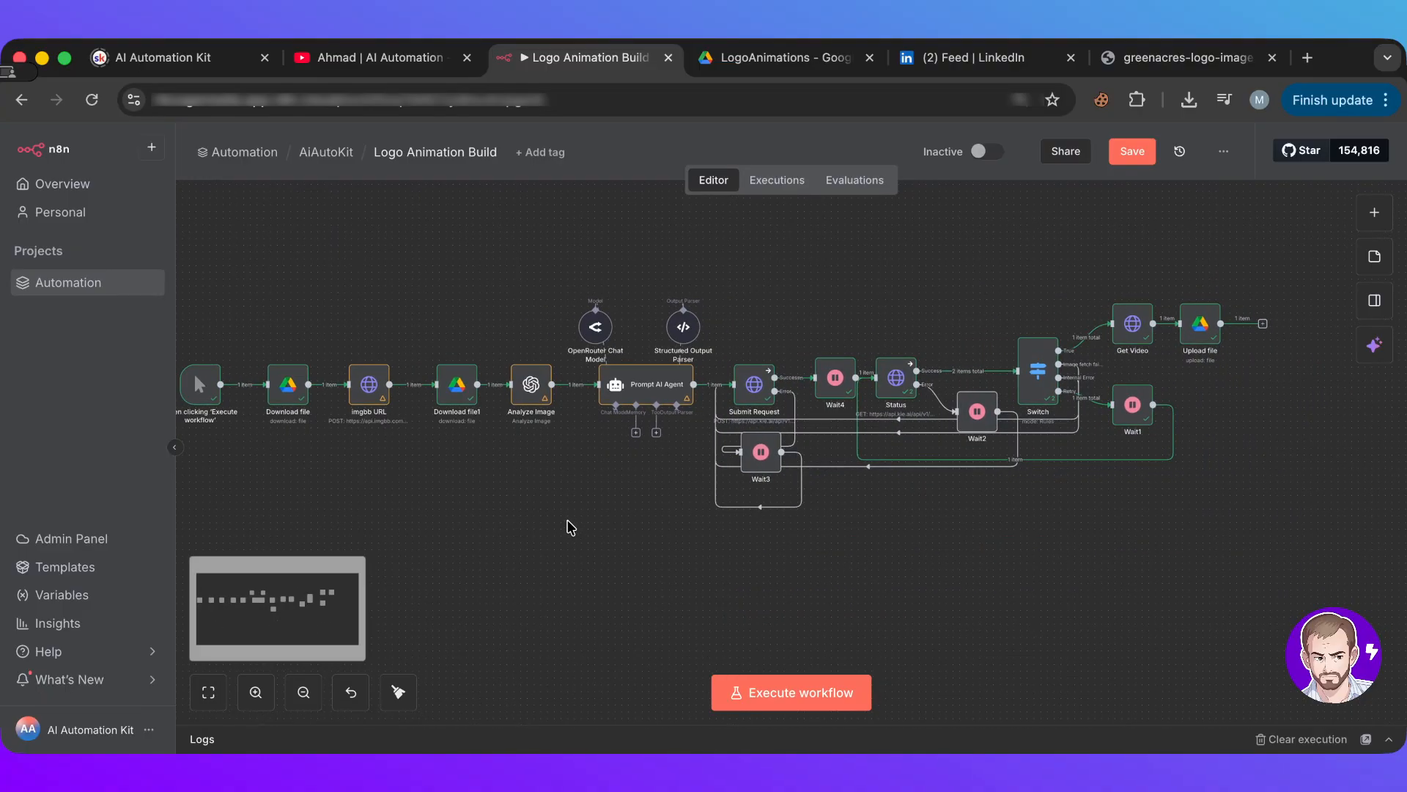
pyautogui.hscroll(-3, 569, 525)
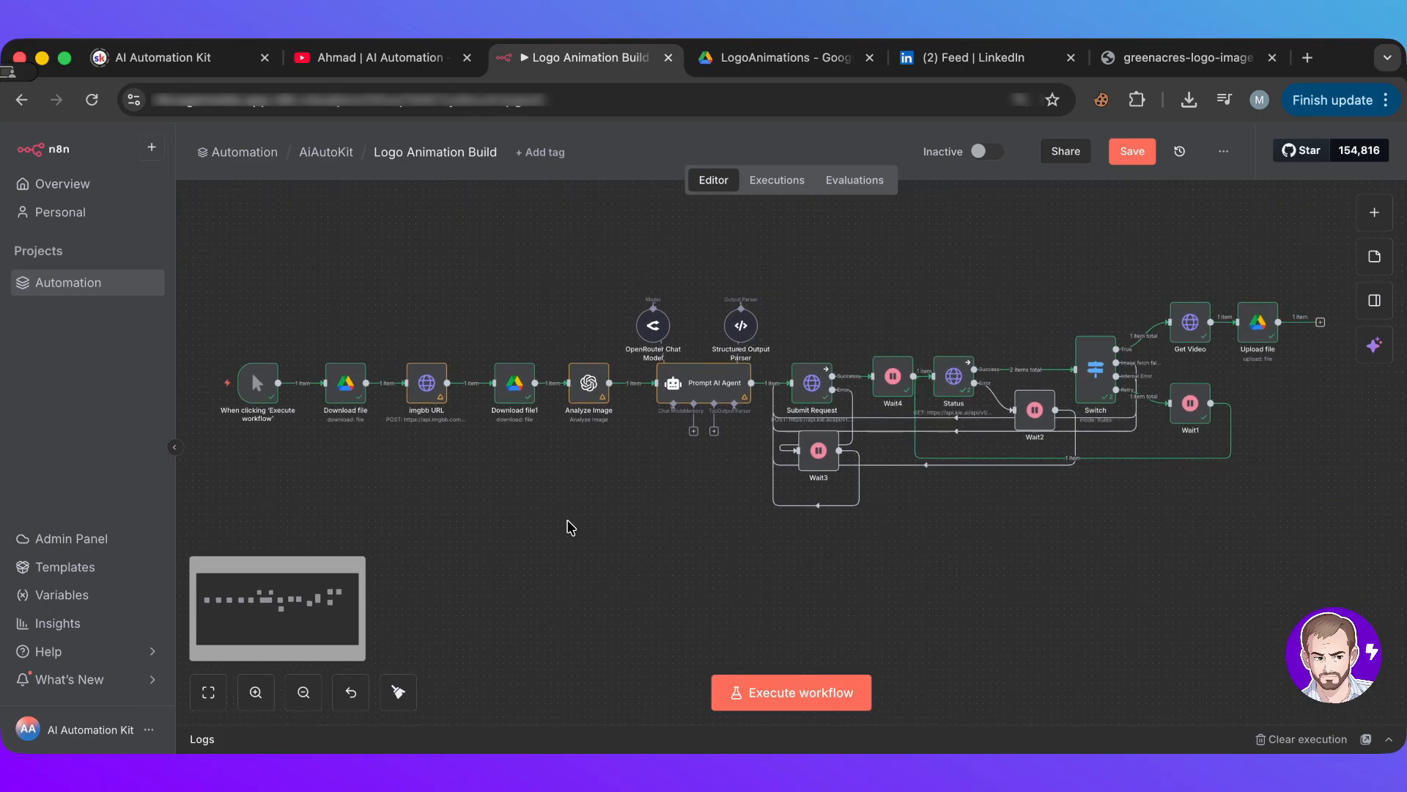